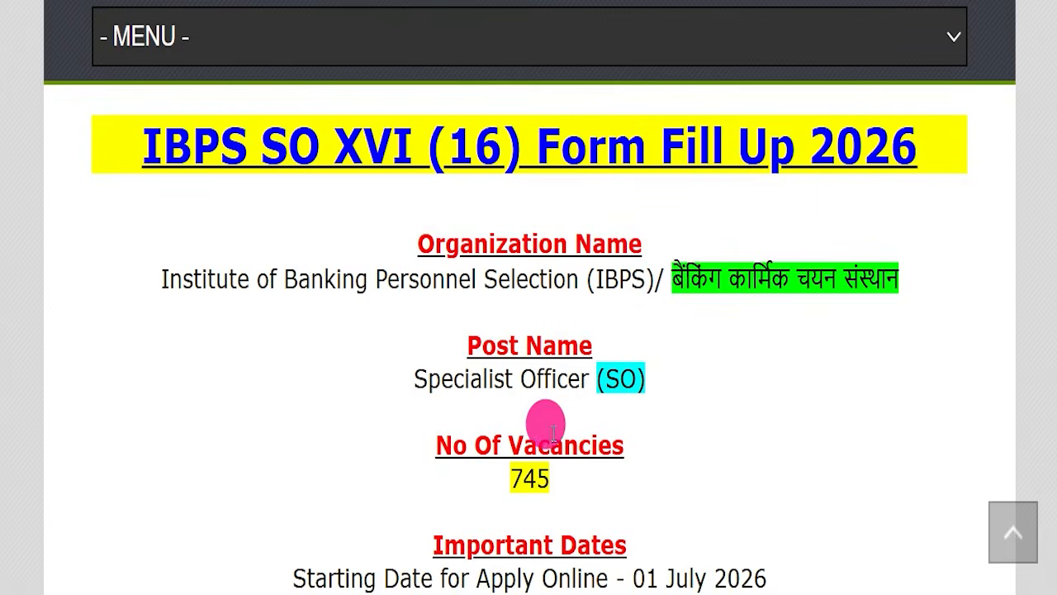
# Review the Important Dates in the IBPS SO article, selecting the last dates for applying online and paying the fee.
pyautogui.scroll(-3, 682, 415)
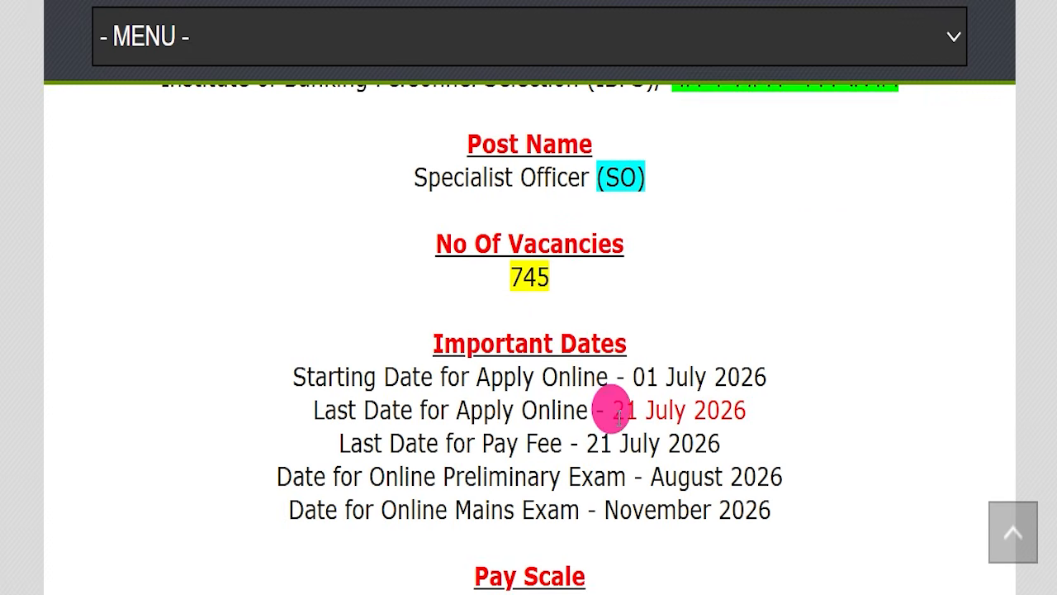
pyautogui.moveTo(654, 410); pyautogui.dragTo(752, 405)
pyautogui.moveTo(748, 444); pyautogui.dragTo(372, 406)
pyautogui.click(510, 401)
pyautogui.scroll(3, 509, 401)
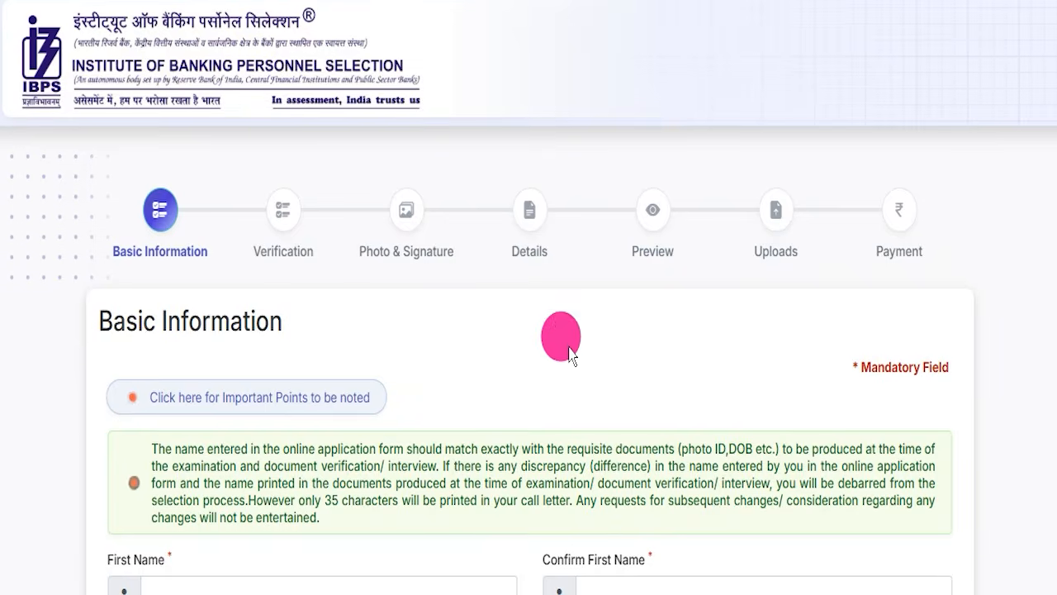
# Look through the Basic Information registration form, from the name fields to the security code, and the login form for registered candidates.
pyautogui.scroll(-3, 569, 350)
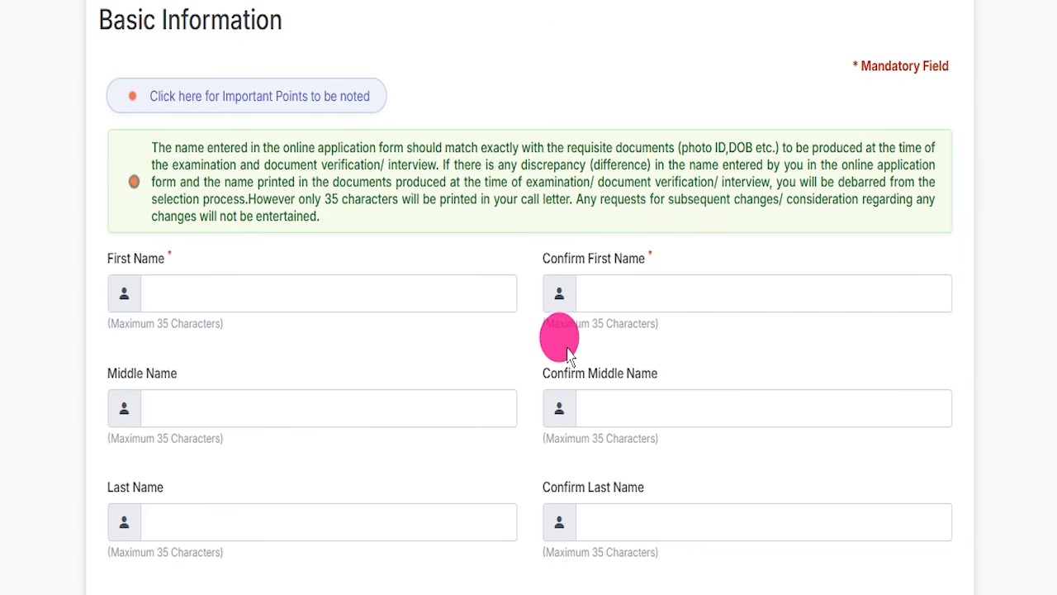
pyautogui.scroll(-2, 553, 322)
pyautogui.scroll(-7, 537, 347)
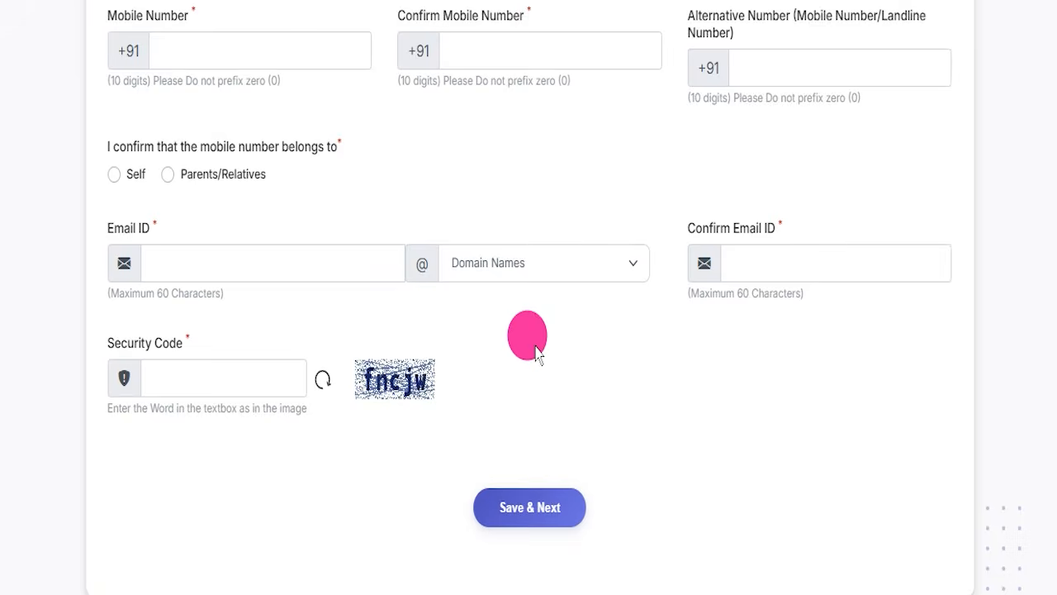
pyautogui.scroll(12, 535, 351)
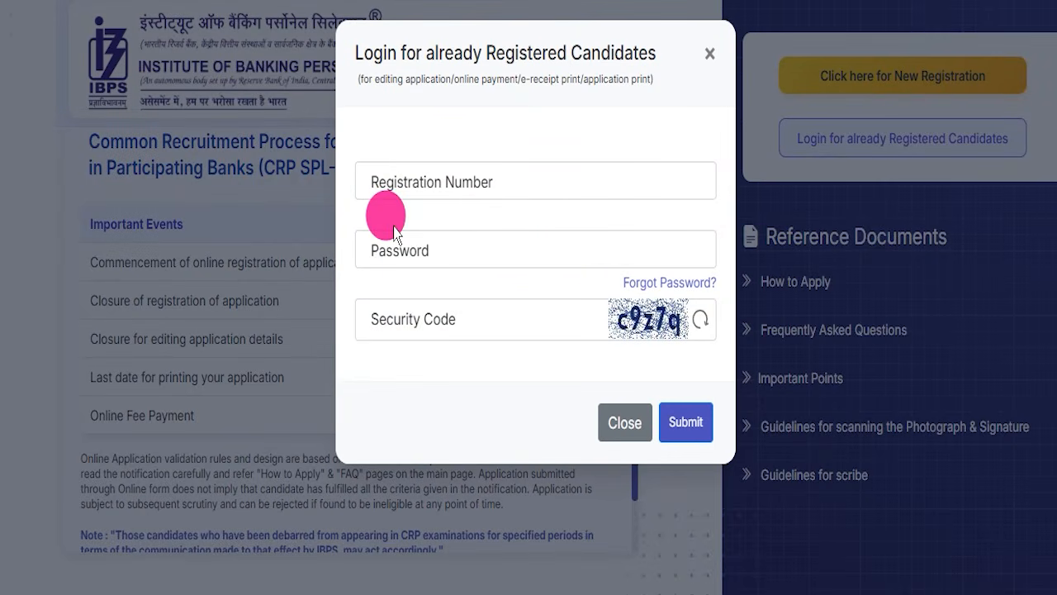
pyautogui.press('Escape')
pyautogui.scroll(-1, 460, 272)
pyautogui.scroll(1, 372, 291)
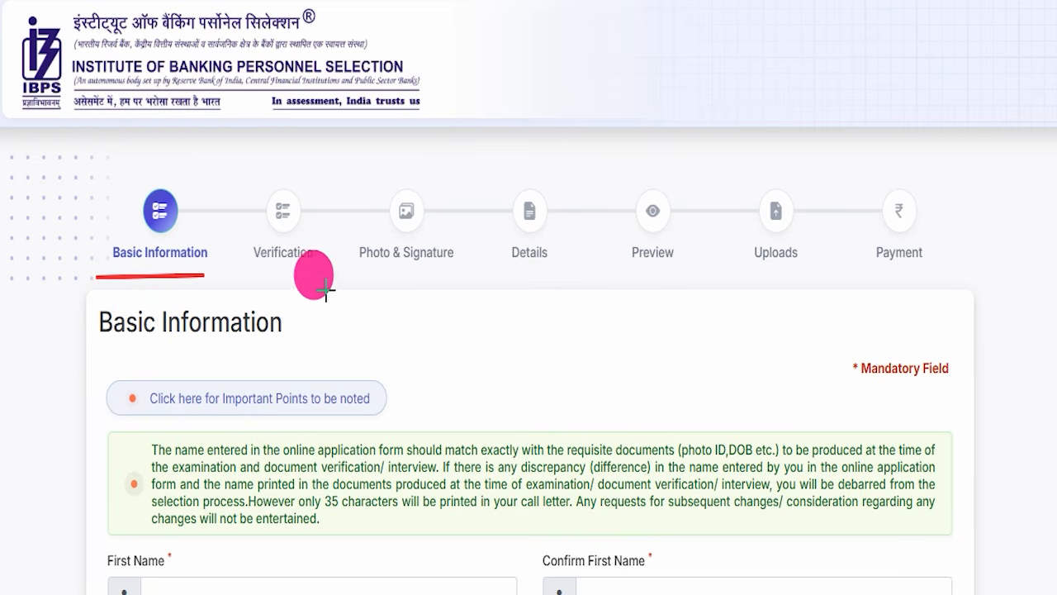
# Underline the application stages from Verification to Payment in red, then clear the annotations.
pyautogui.moveTo(301, 285); pyautogui.dragTo(463, 287)
pyautogui.moveTo(507, 291); pyautogui.dragTo(742, 285)
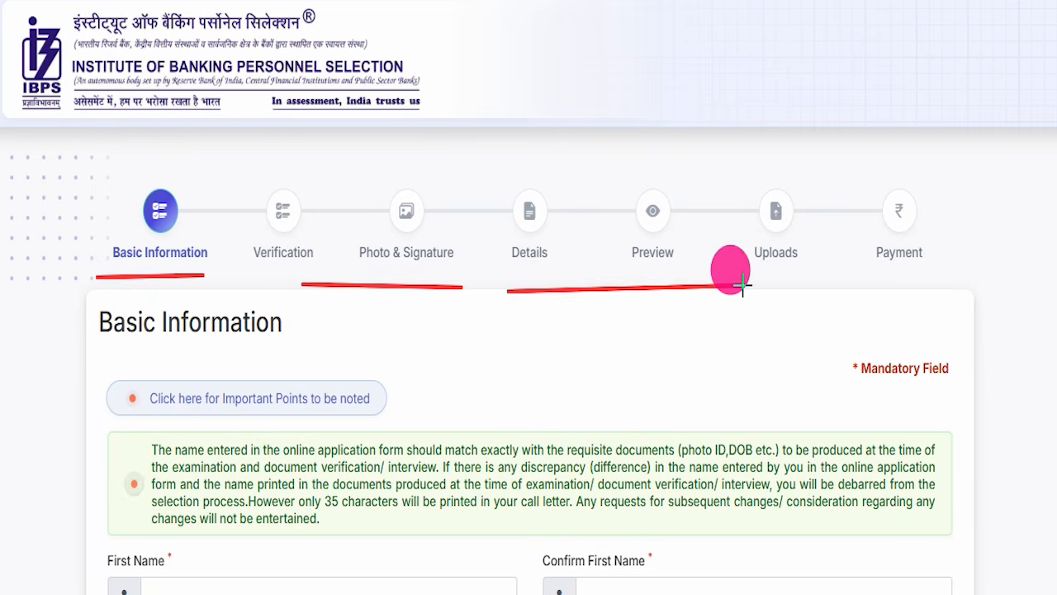
pyautogui.moveTo(855, 297); pyautogui.dragTo(927, 279)
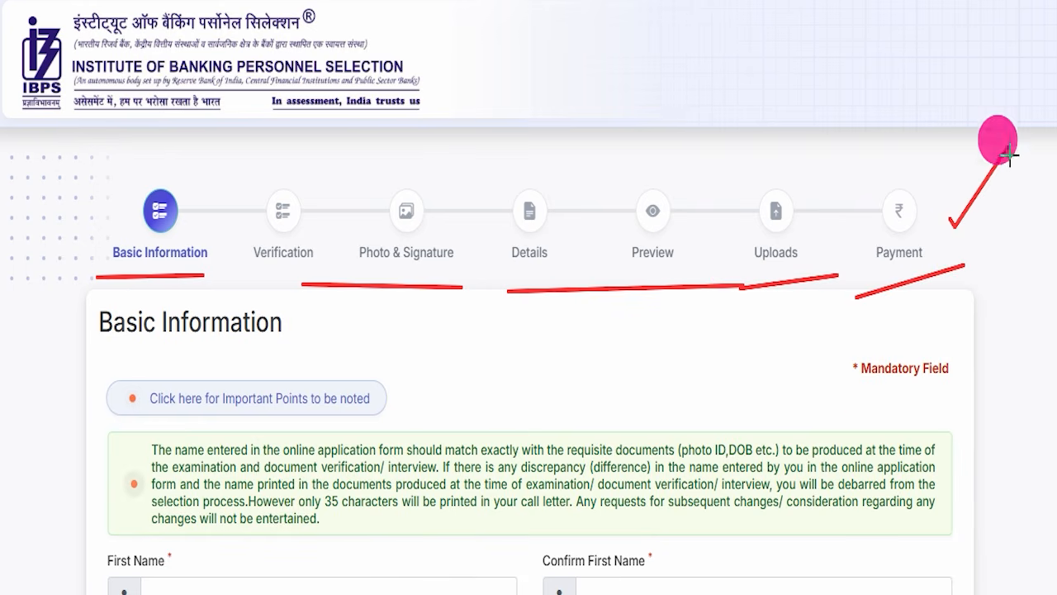
pyautogui.press('Escape')
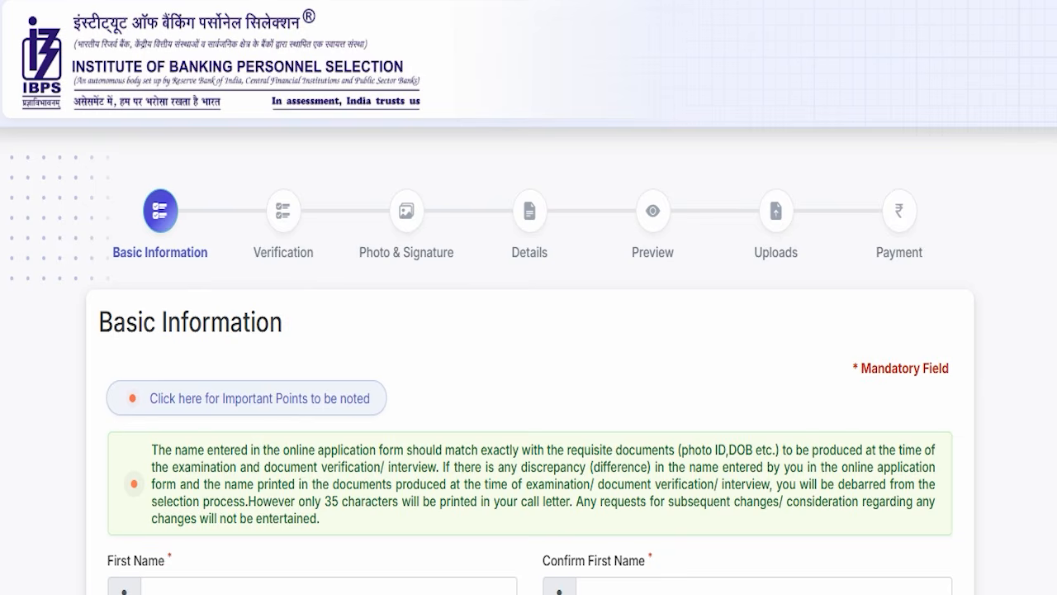
# Check the contact and security code fields of the registration form and the important events on the IBPS recruitment page.
pyautogui.scroll(-15, 421, 170)
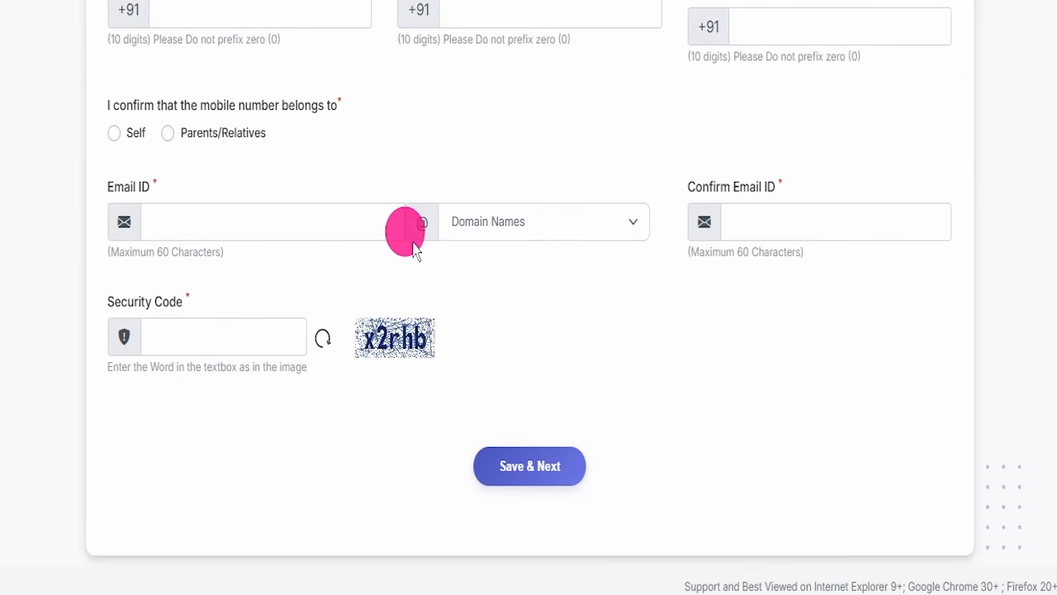
pyautogui.scroll(15, 448, 272)
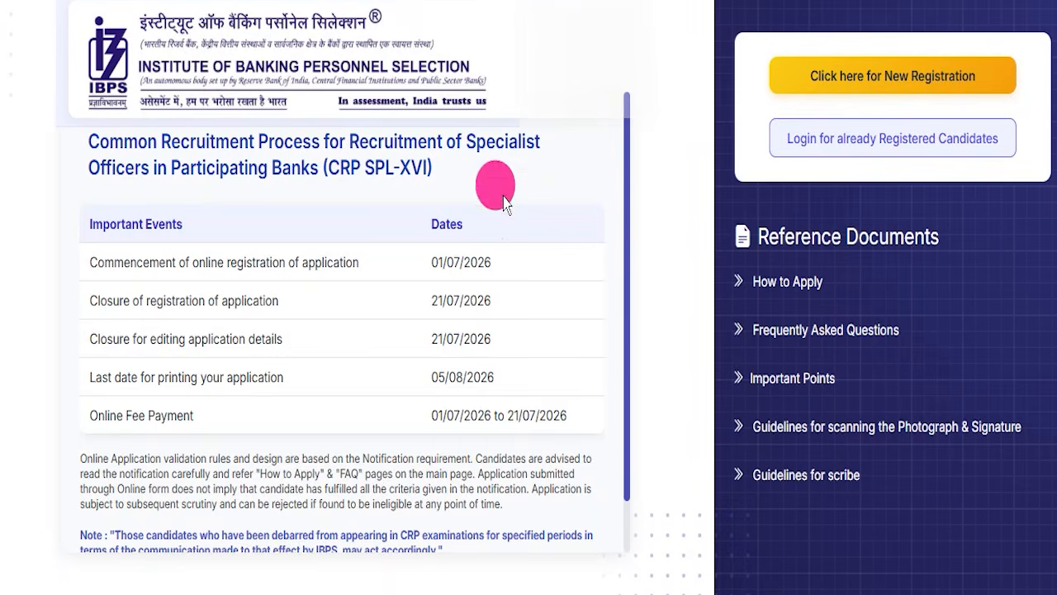
pyautogui.scroll(-1, 484, 229)
pyautogui.scroll(1, 484, 231)
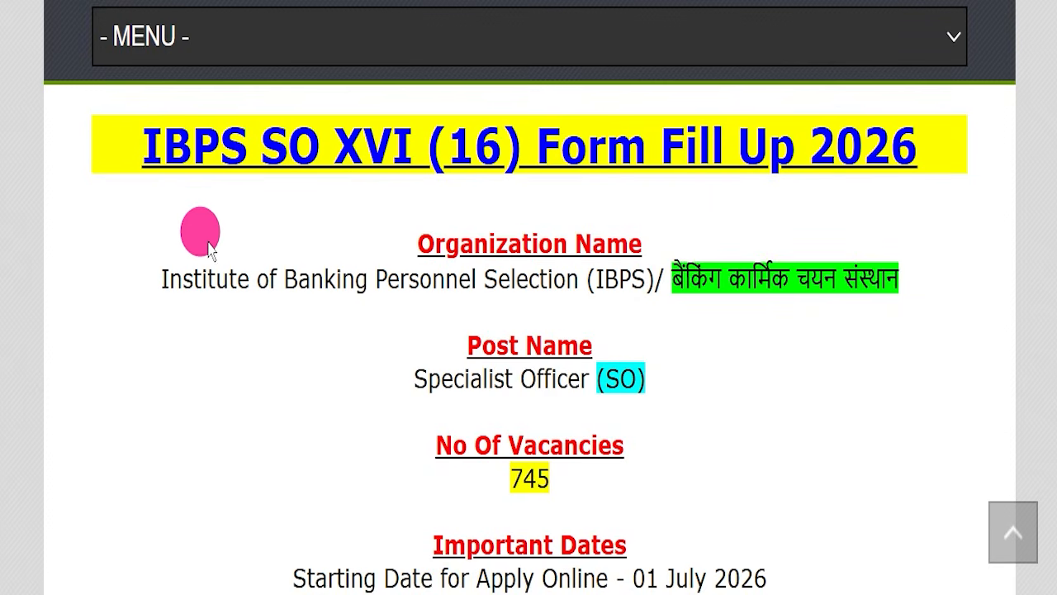
# Review the "IBPS SO XVI (16) Form Fill Up 2026" heading and the upper part of the IndSarkariNaukri article.
pyautogui.moveTo(106, 150); pyautogui.dragTo(913, 145)
pyautogui.click(925, 192)
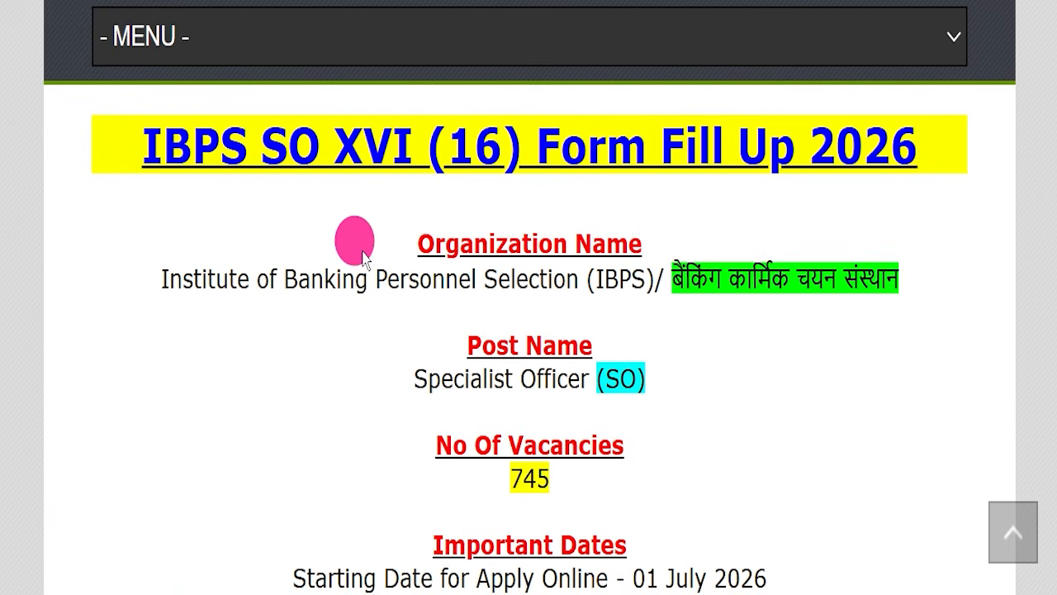
pyautogui.scroll(15, 442, 327)
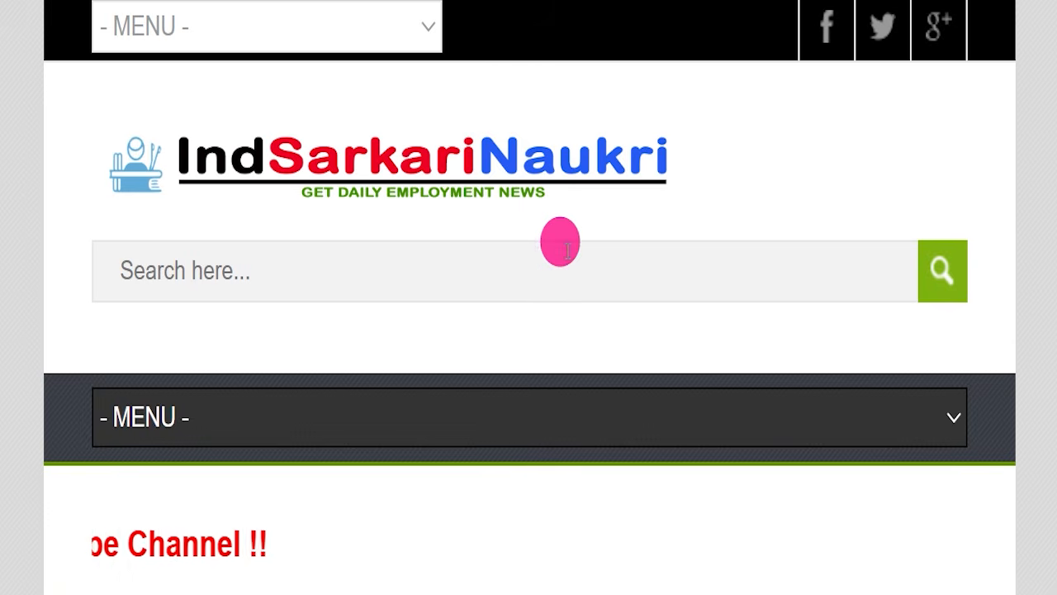
pyautogui.scroll(-5, 584, 236)
pyautogui.scroll(-8, 603, 256)
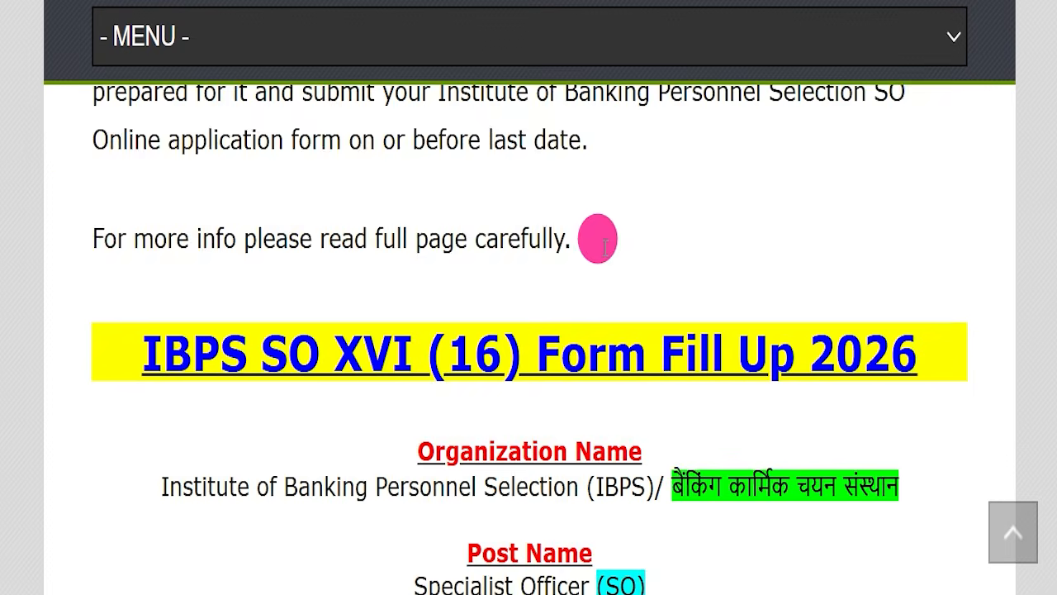
pyautogui.scroll(-1, 381, 223)
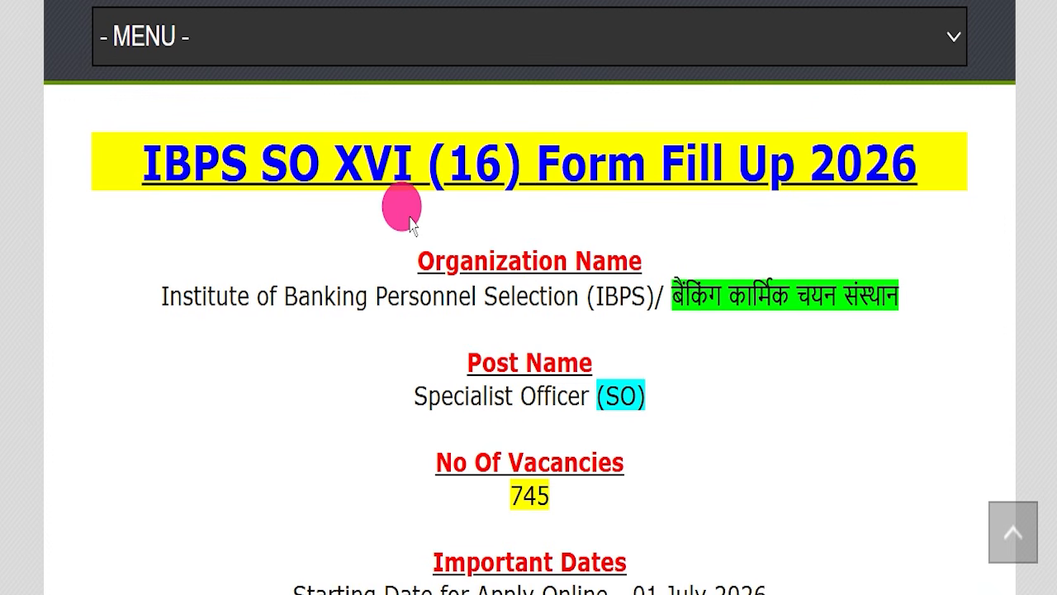
# Select the article heading, organization name, post name and number of vacancies one after another to read them.
pyautogui.moveTo(124, 163); pyautogui.dragTo(939, 149)
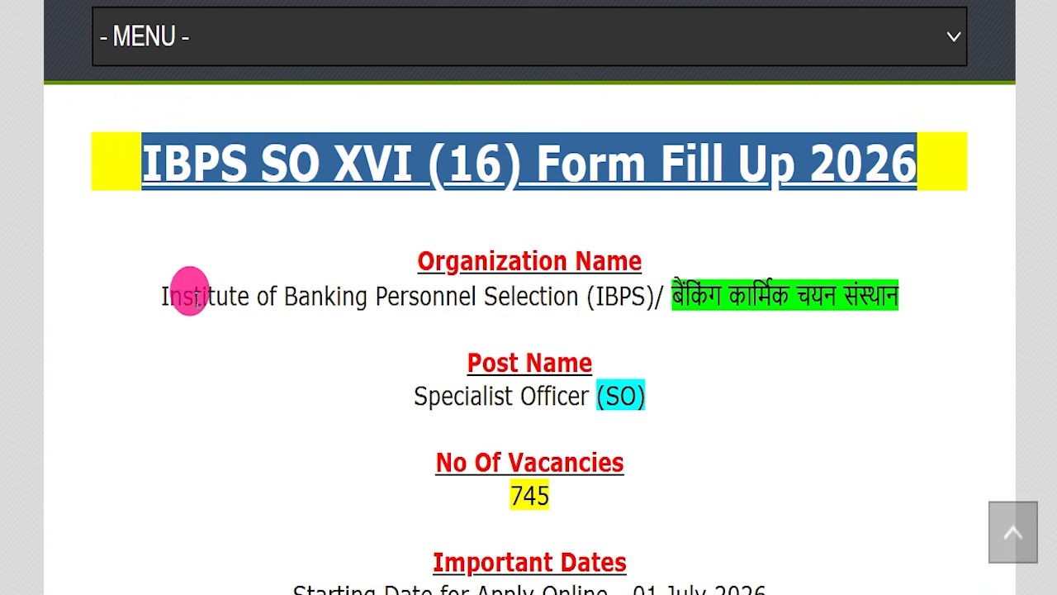
pyautogui.moveTo(149, 289); pyautogui.dragTo(580, 294)
pyautogui.moveTo(395, 397); pyautogui.dragTo(661, 395)
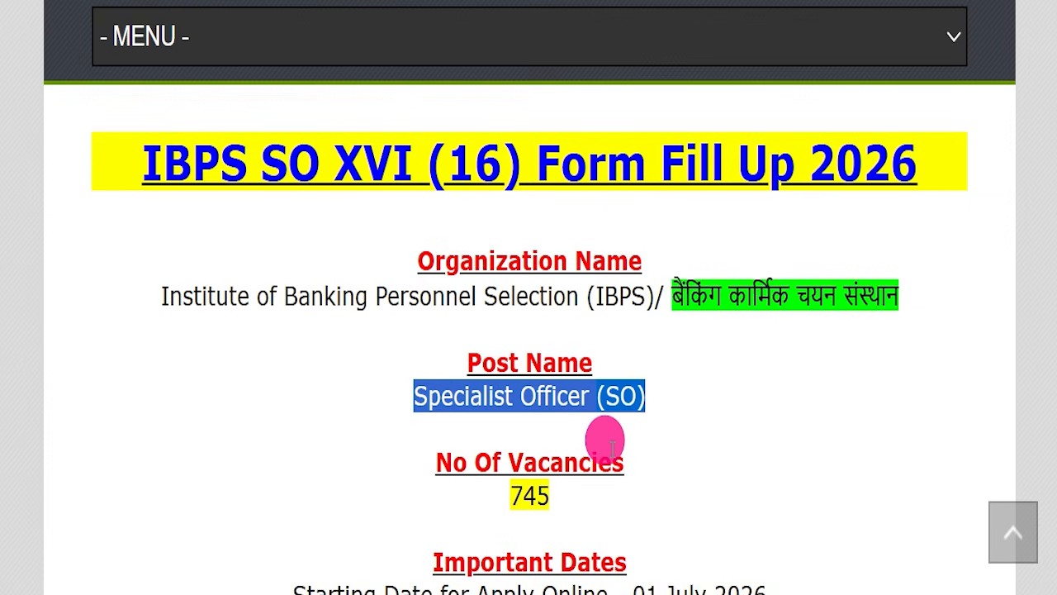
pyautogui.moveTo(479, 496); pyautogui.dragTo(570, 494)
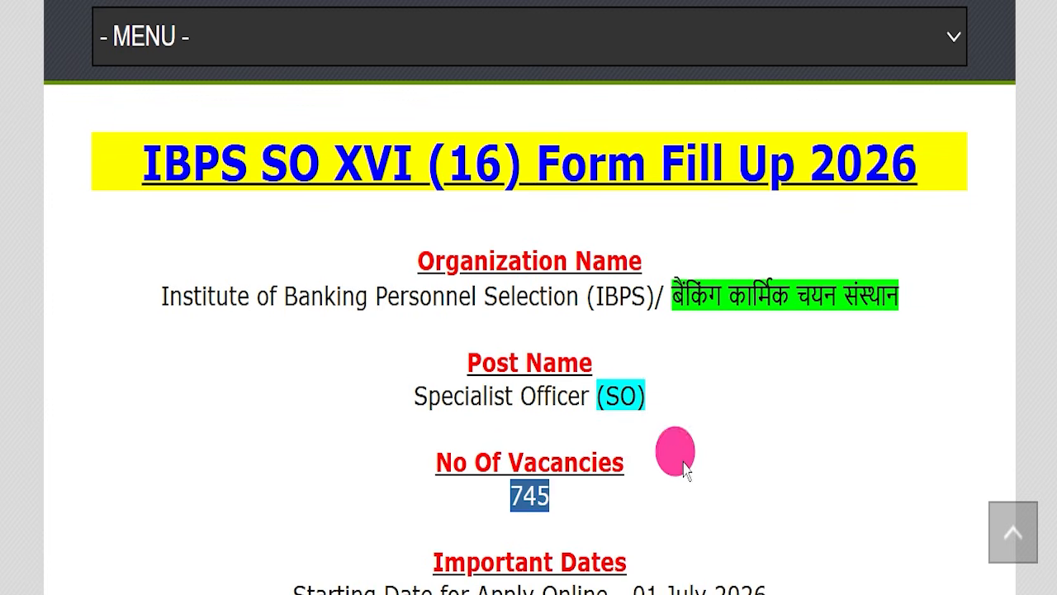
# Read the Important Dates section, selecting the last date for online application.
pyautogui.scroll(-2, 710, 409)
pyautogui.scroll(-1, 747, 370)
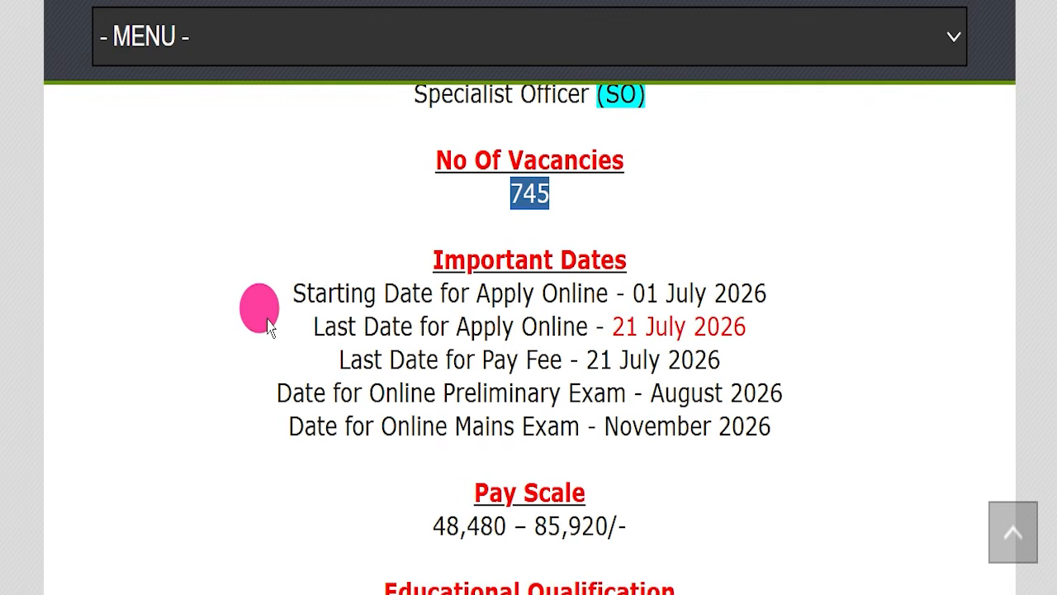
pyautogui.moveTo(264, 324); pyautogui.dragTo(413, 327)
pyautogui.moveTo(468, 307); pyautogui.dragTo(608, 322)
pyautogui.click(787, 327)
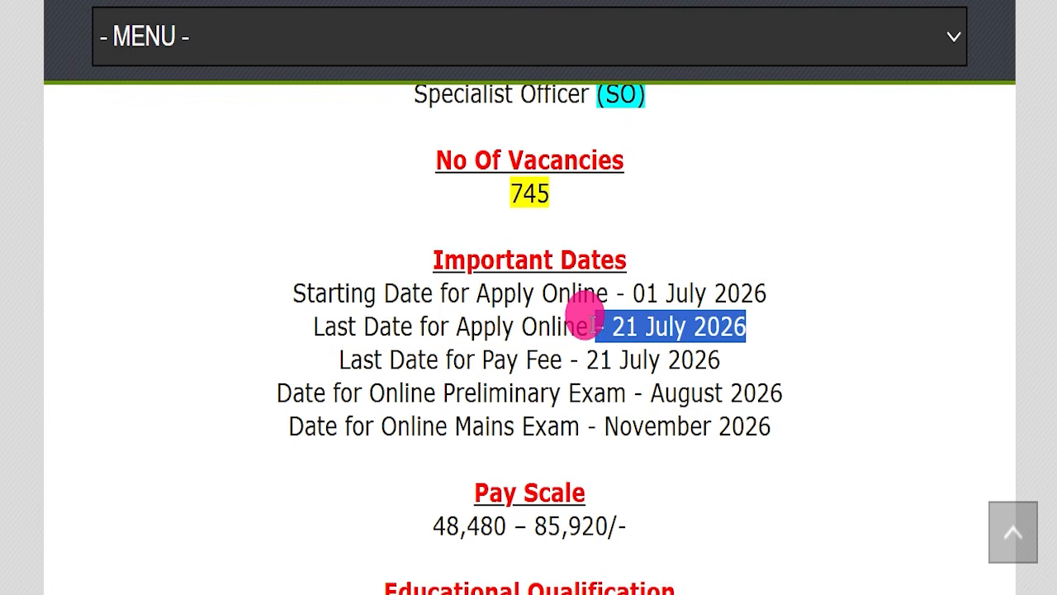
# Select the pay scale and read the educational qualifications for each officer post.
pyautogui.scroll(-2, 589, 318)
pyautogui.moveTo(410, 327); pyautogui.dragTo(672, 326)
pyautogui.scroll(-2, 751, 275)
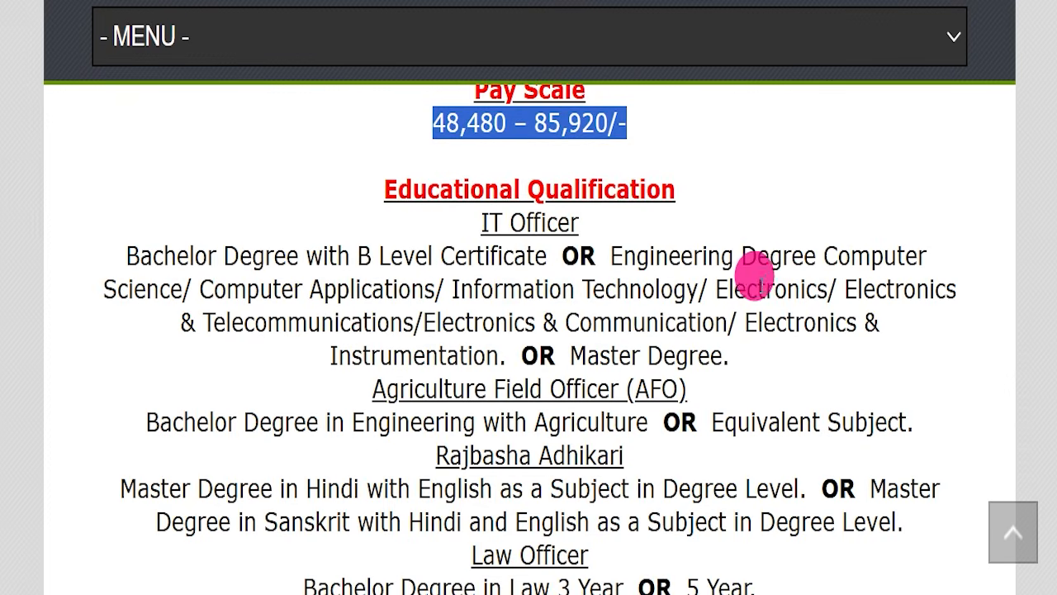
pyautogui.scroll(-5, 764, 237)
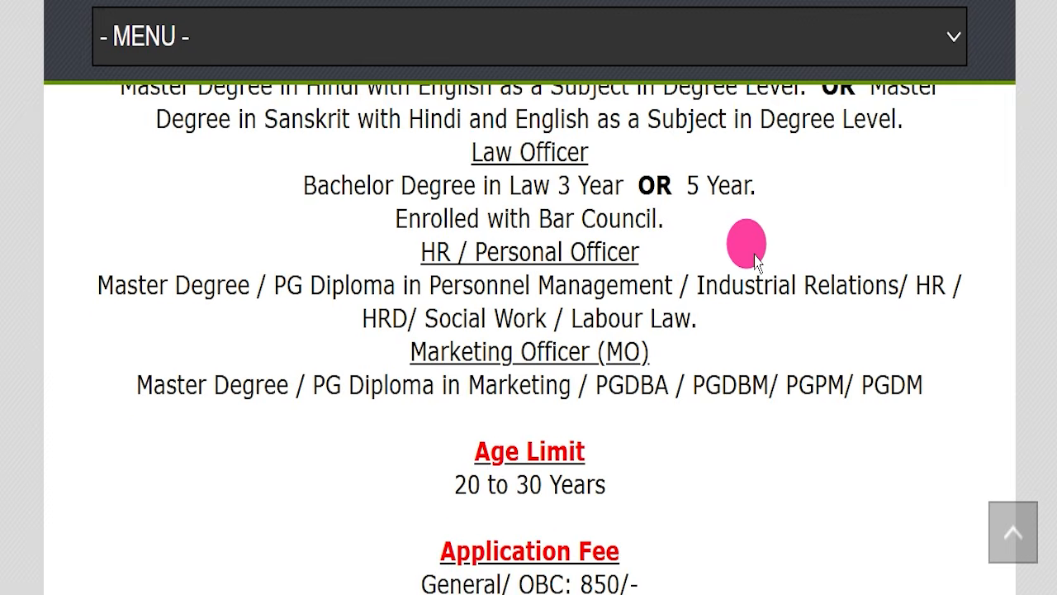
pyautogui.scroll(-1, 754, 258)
# Read the age limit and application fee sections, selecting the age range, the fee amounts and the accepted payment methods.
pyautogui.moveTo(406, 284); pyautogui.dragTo(676, 279)
pyautogui.scroll(-1, 676, 279)
pyautogui.moveTo(423, 283); pyautogui.dragTo(672, 295)
pyautogui.click(293, 349)
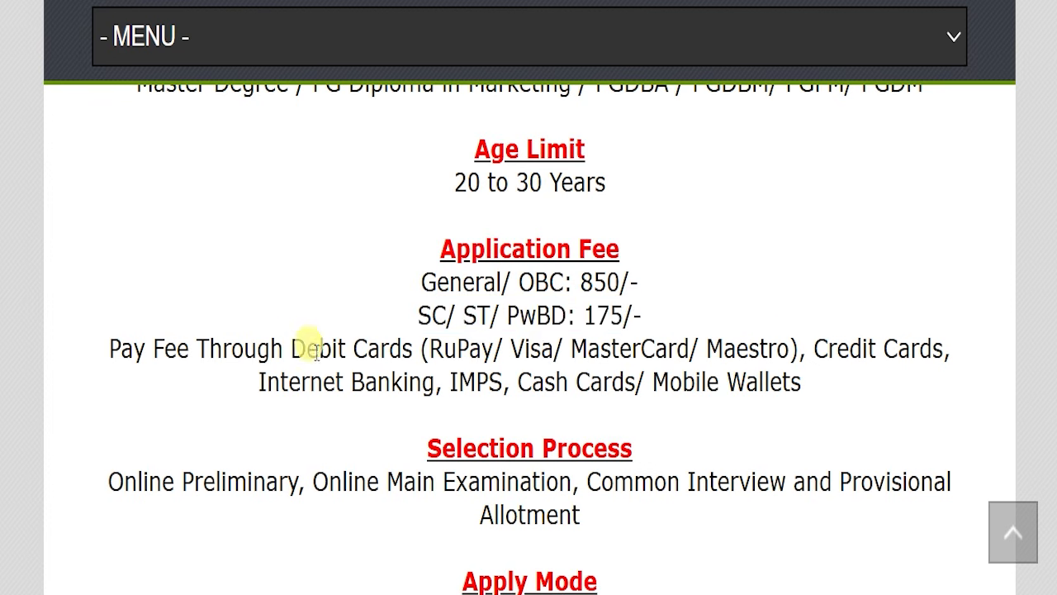
pyautogui.moveTo(293, 348); pyautogui.dragTo(832, 373)
# Read the selection process, apply mode and job location, selecting the text of each section.
pyautogui.scroll(-3, 579, 313)
pyautogui.moveTo(106, 280); pyautogui.dragTo(632, 403)
pyautogui.scroll(-1, 672, 380)
pyautogui.scroll(-1, 672, 381)
pyautogui.moveTo(432, 306); pyautogui.dragTo(644, 306)
pyautogui.moveTo(416, 399); pyautogui.dragTo(739, 416)
pyautogui.scroll(-2, 670, 373)
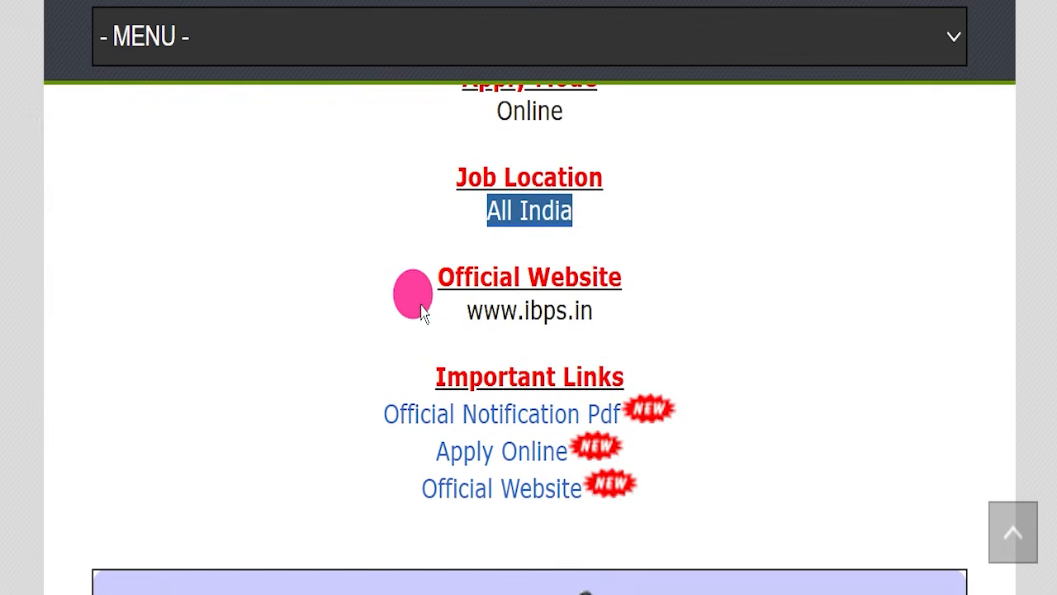
# Select the official website address and the entries under Important Links to review them.
pyautogui.moveTo(424, 312); pyautogui.dragTo(669, 314)
pyautogui.scroll(-2, 671, 311)
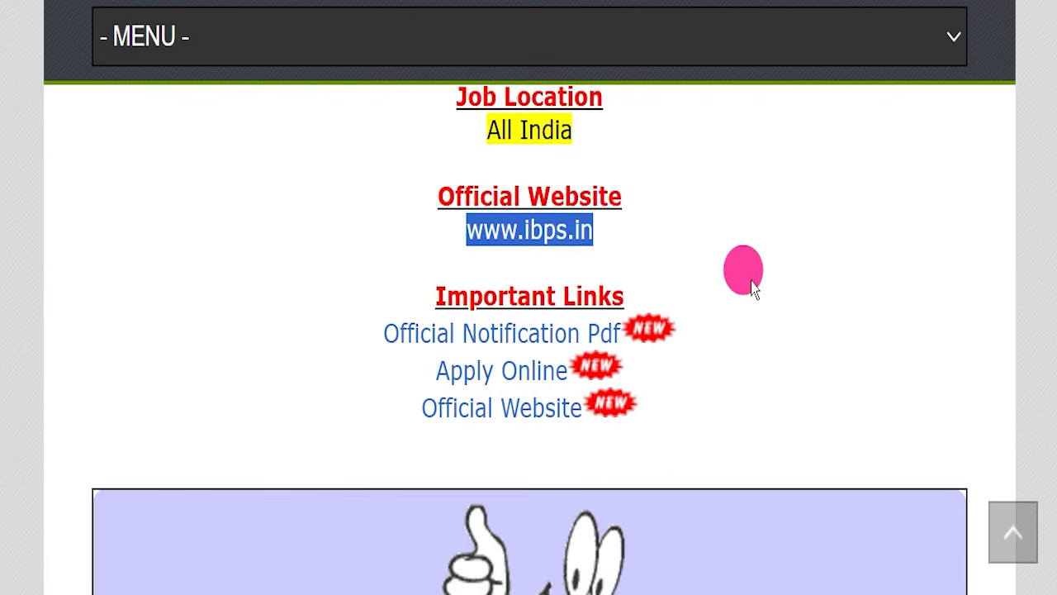
pyautogui.click(769, 248)
pyautogui.moveTo(400, 257); pyautogui.dragTo(694, 372)
pyautogui.click(857, 369)
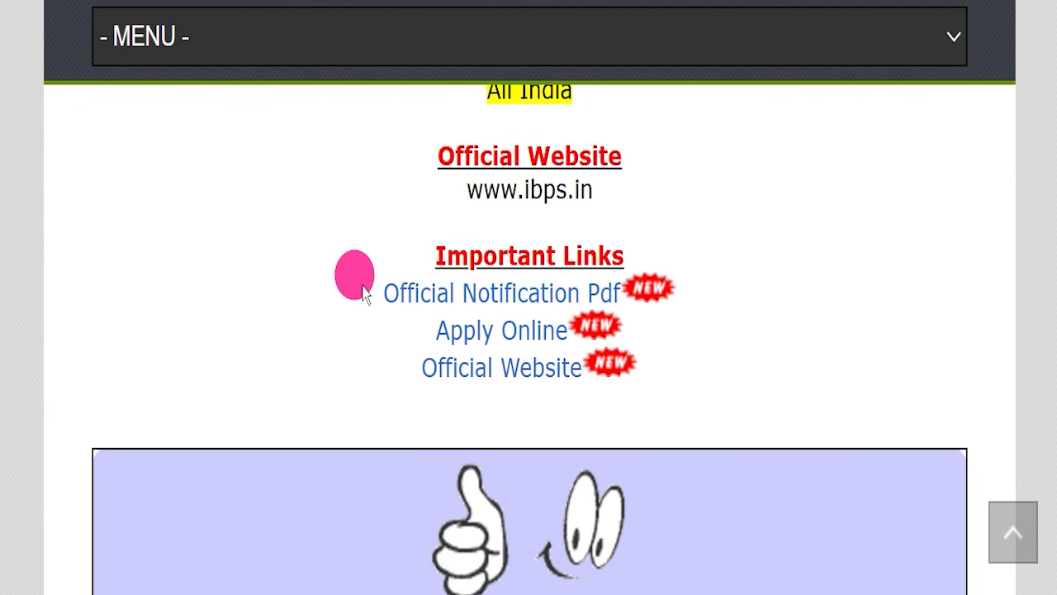
# Open the Official Notification Pdf and read from the index through age relaxation, scribe rules, application fees, exam structure, interview and provisional allotment.
pyautogui.moveTo(364, 291); pyautogui.dragTo(611, 291)
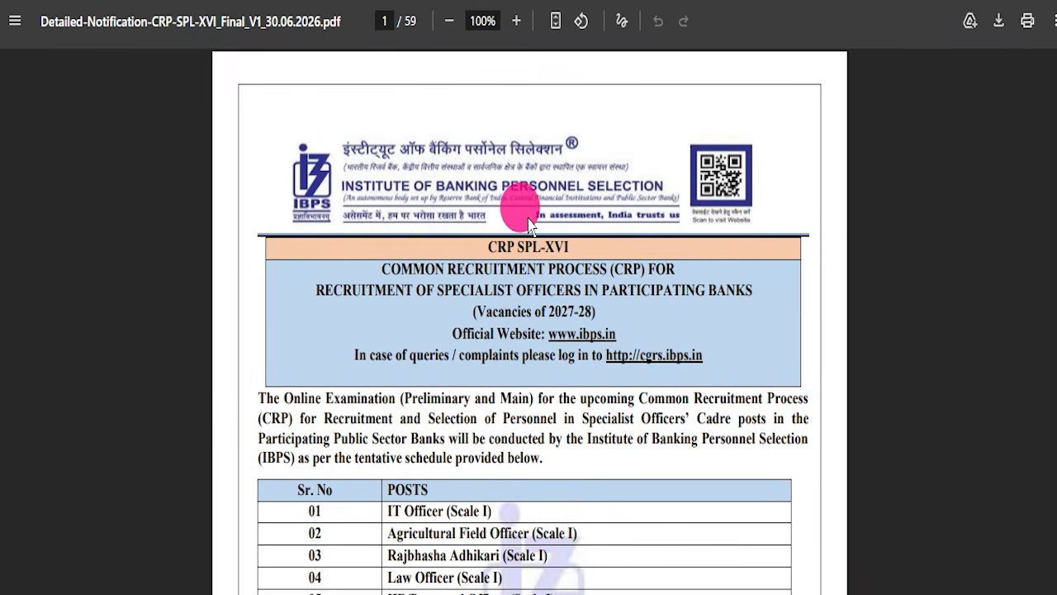
pyautogui.scroll(-5, 528, 225)
pyautogui.scroll(-15, 533, 225)
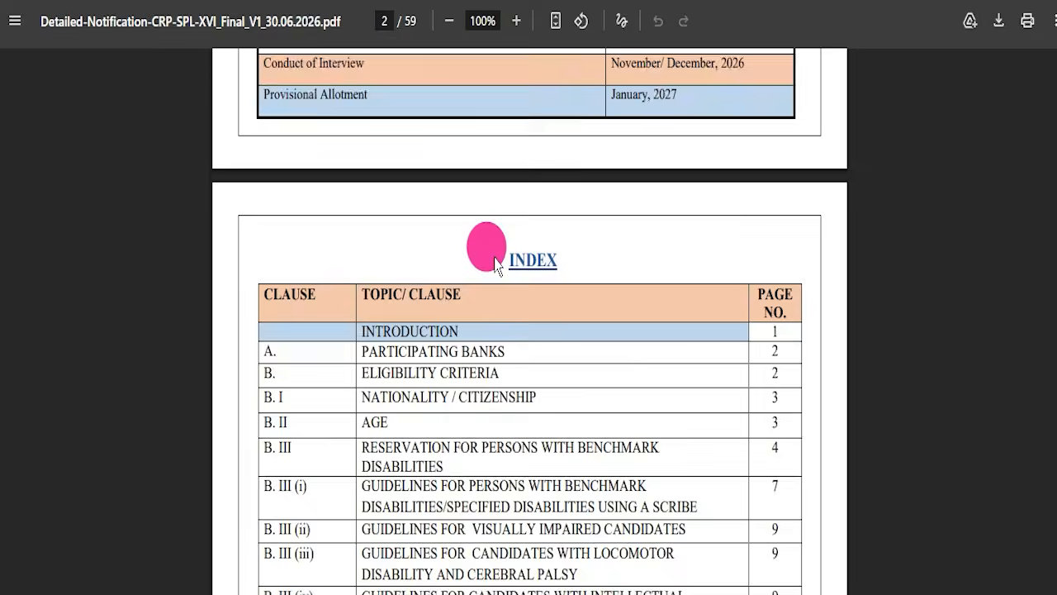
pyautogui.scroll(-20, 495, 318)
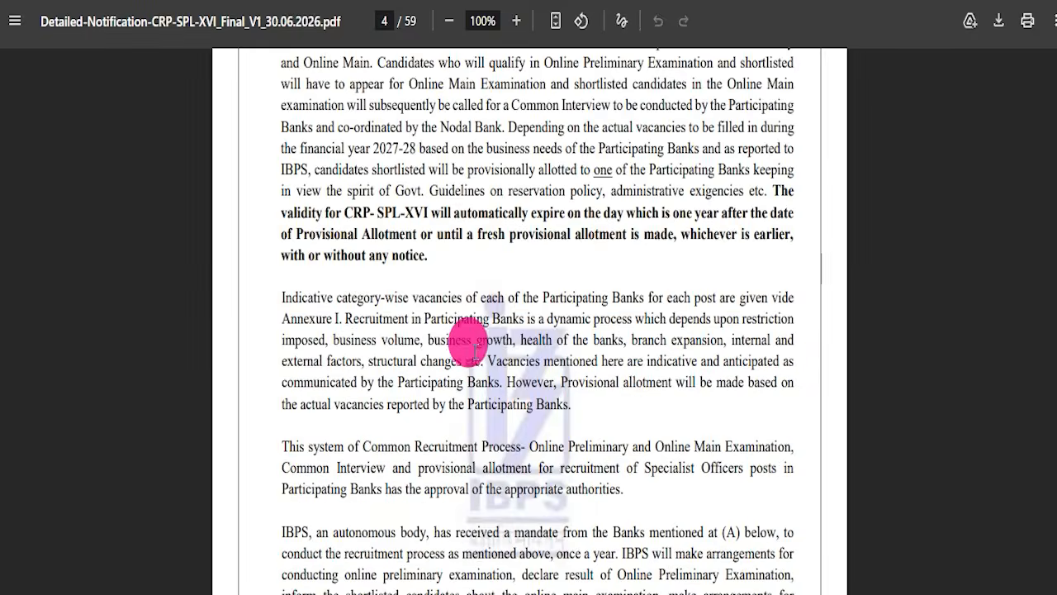
pyautogui.scroll(-20, 521, 335)
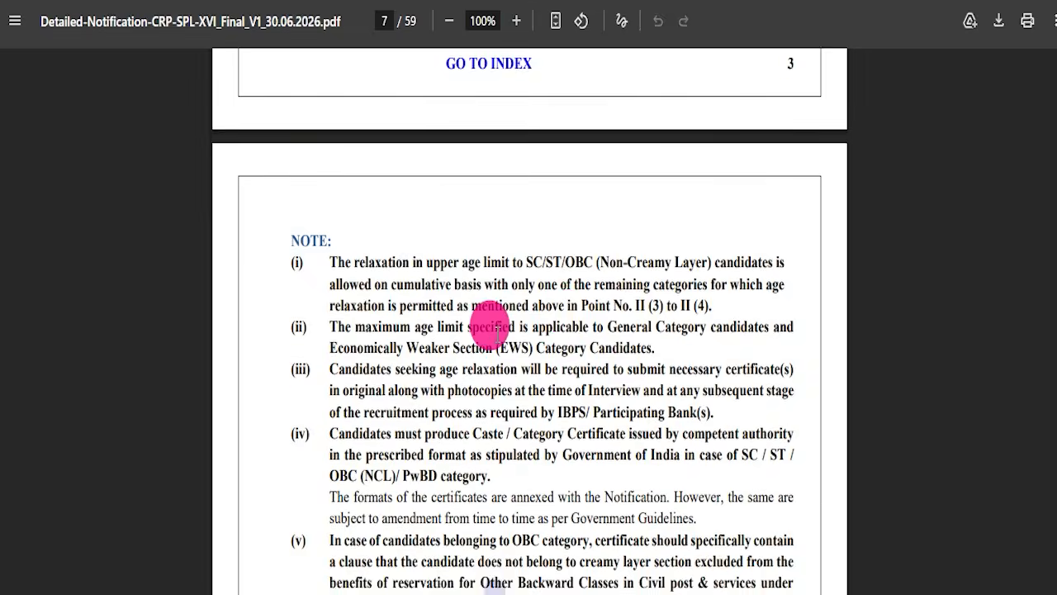
pyautogui.scroll(-20, 528, 307)
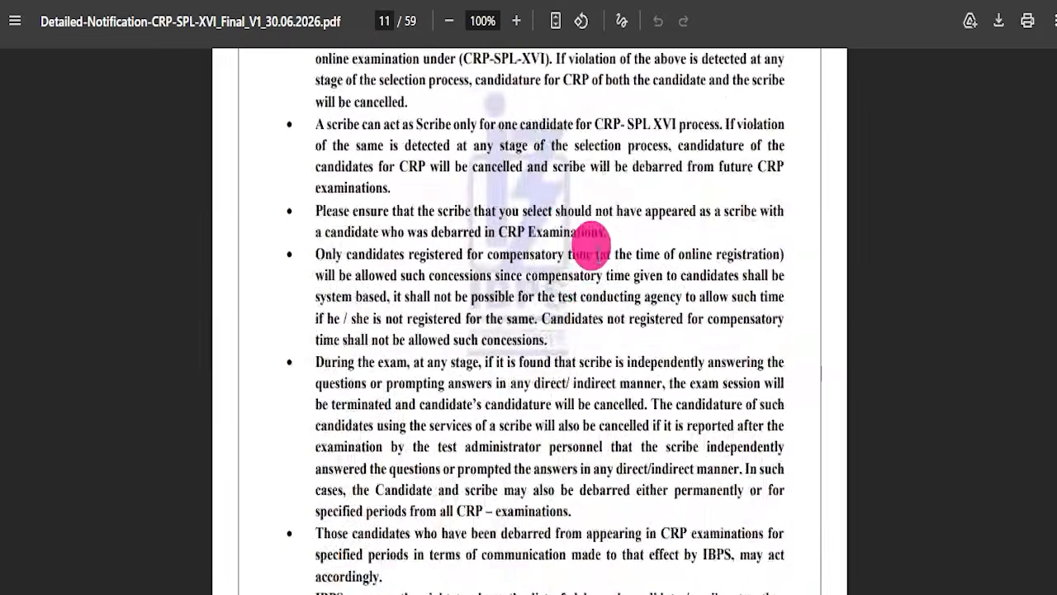
pyautogui.scroll(-20, 395, 326)
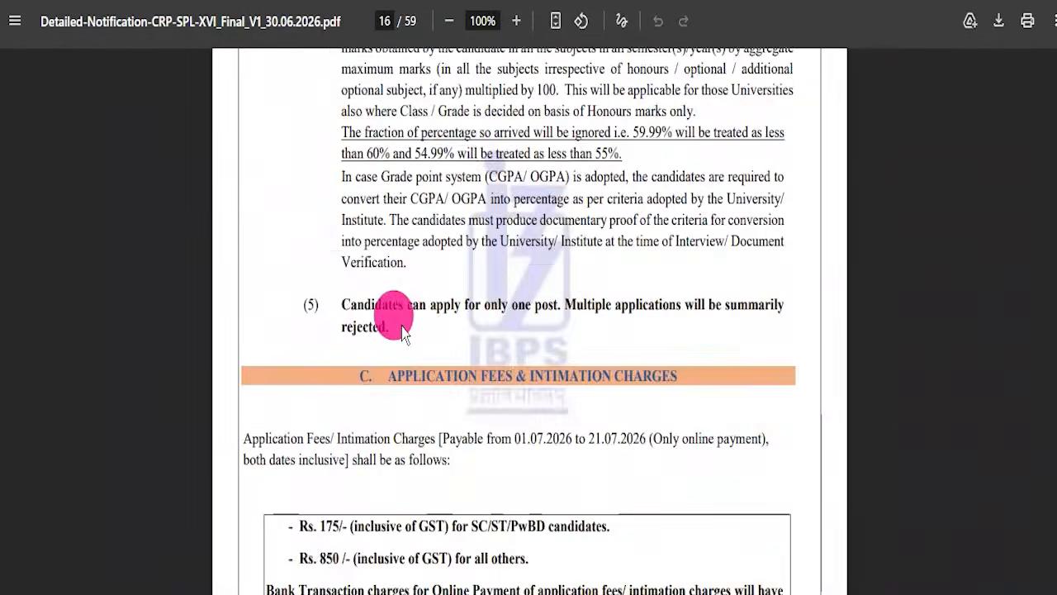
pyautogui.scroll(-20, 395, 322)
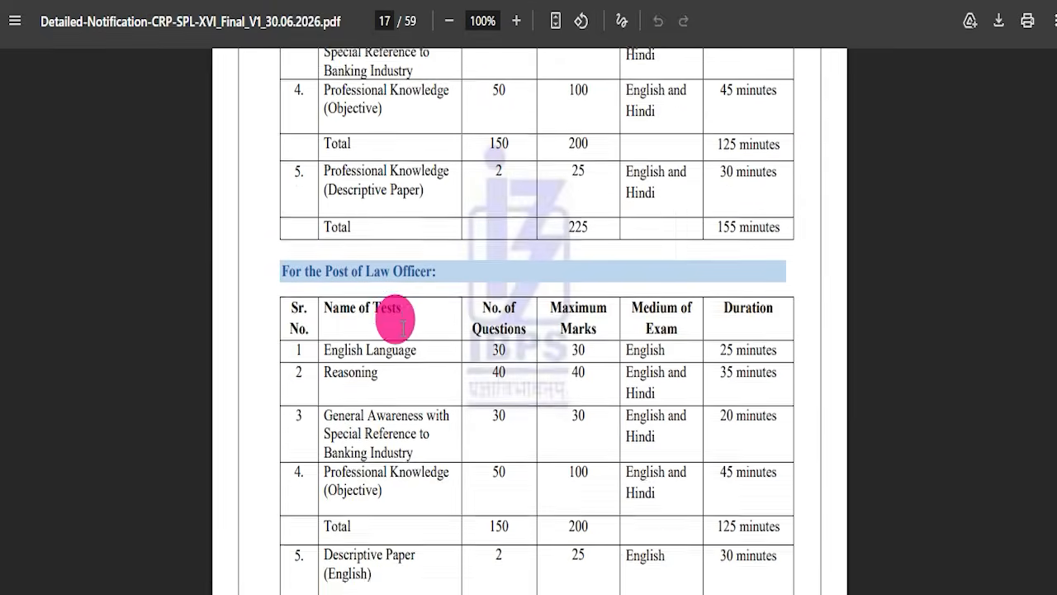
pyautogui.scroll(-20, 396, 318)
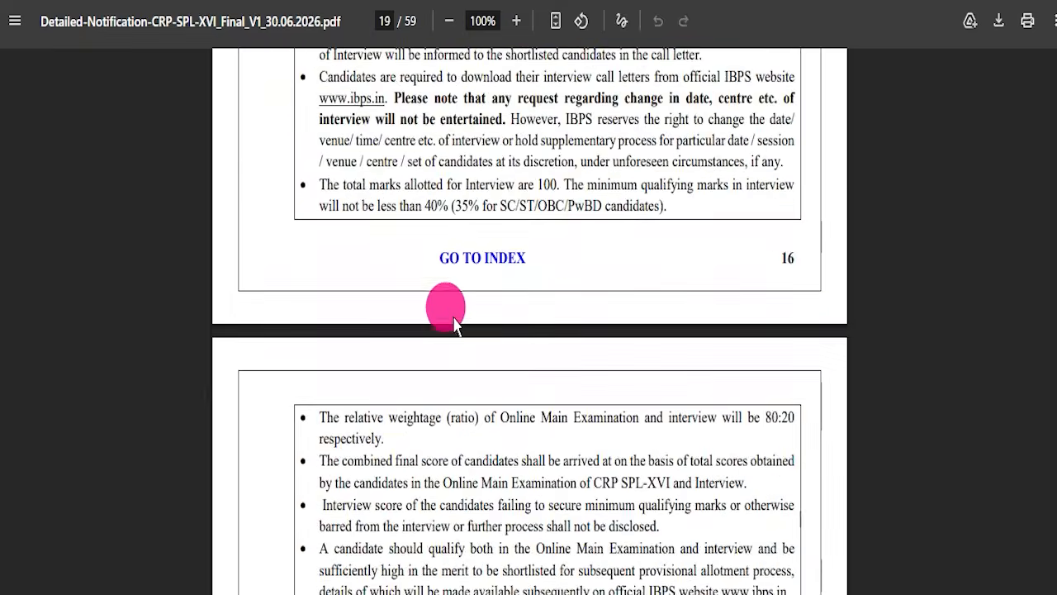
pyautogui.scroll(-20, 467, 314)
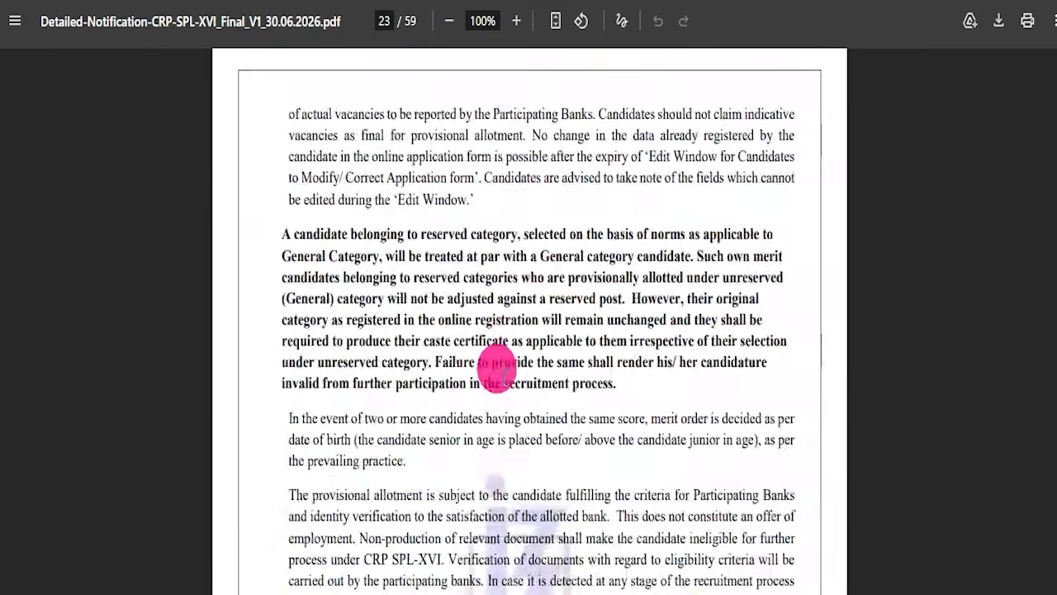
# Read the notification's How to Apply section, general instructions, bank-wise vacancy tables and annexures, and return to its first page.
pyautogui.scroll(-20, 498, 363)
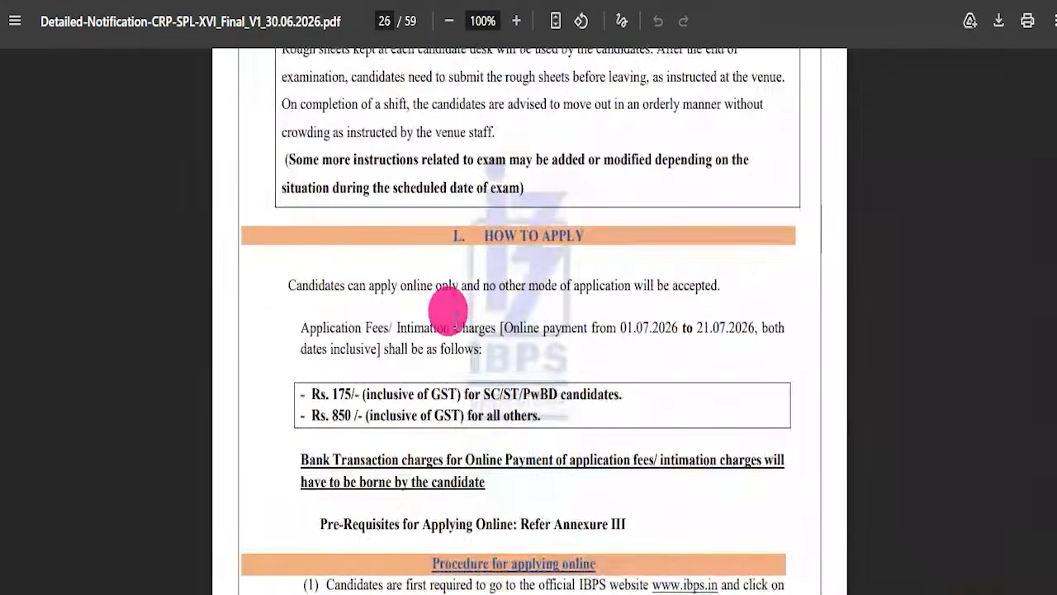
pyautogui.scroll(-20, 455, 332)
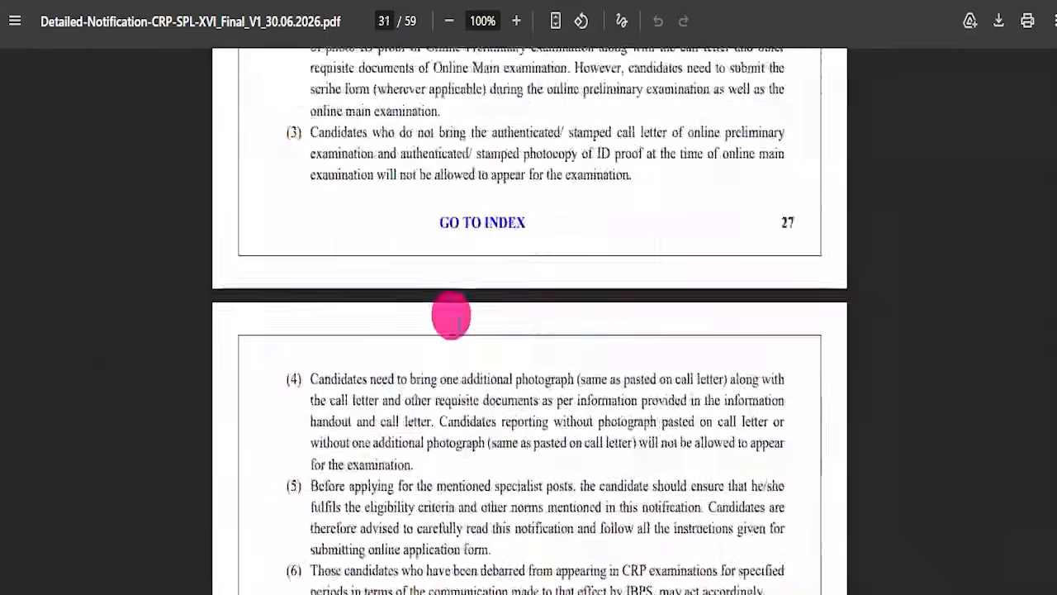
pyautogui.scroll(-20, 467, 310)
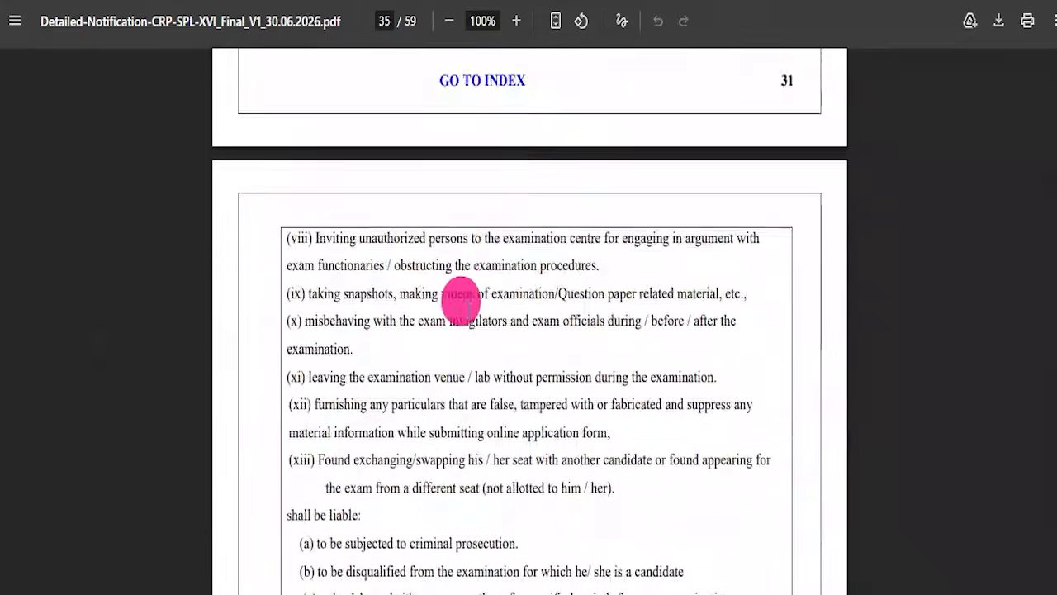
pyautogui.scroll(-20, 467, 322)
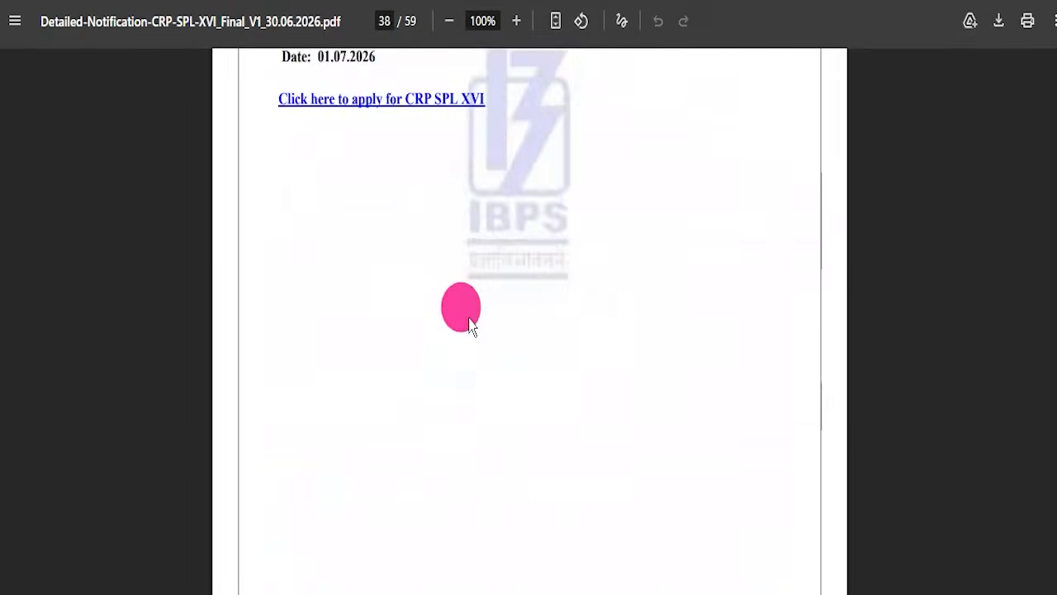
pyautogui.scroll(-20, 474, 326)
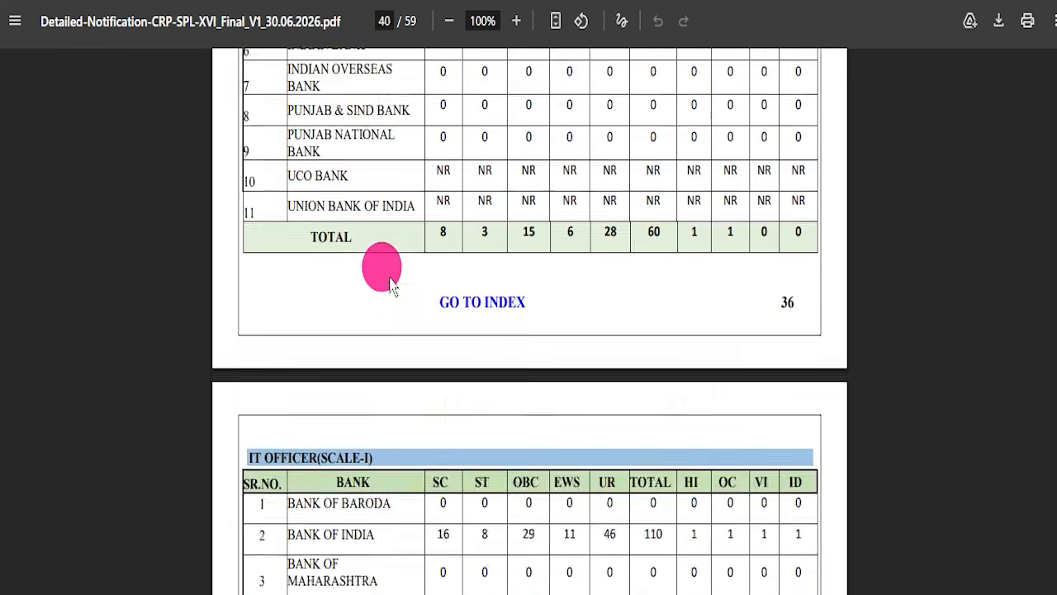
pyautogui.scroll(-20, 465, 355)
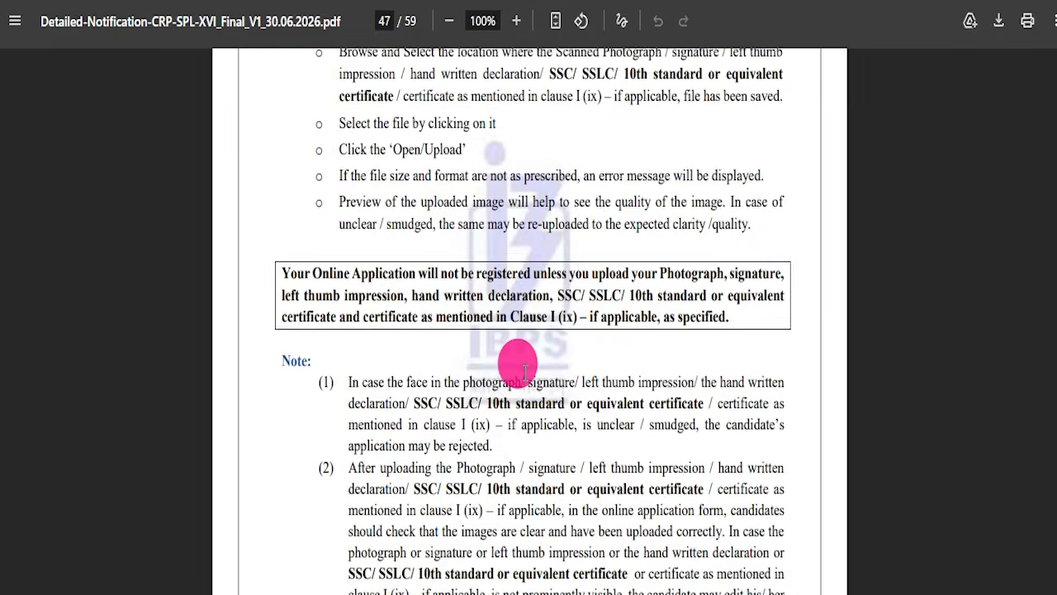
pyautogui.scroll(-13, 554, 364)
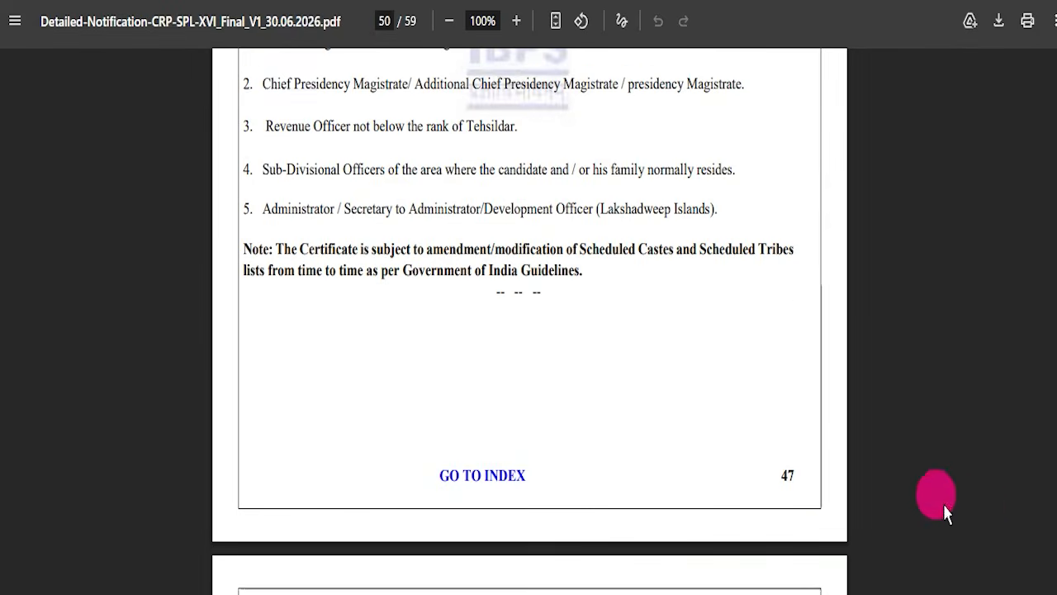
pyautogui.moveTo(1054, 473); pyautogui.dragTo(1056, 58)
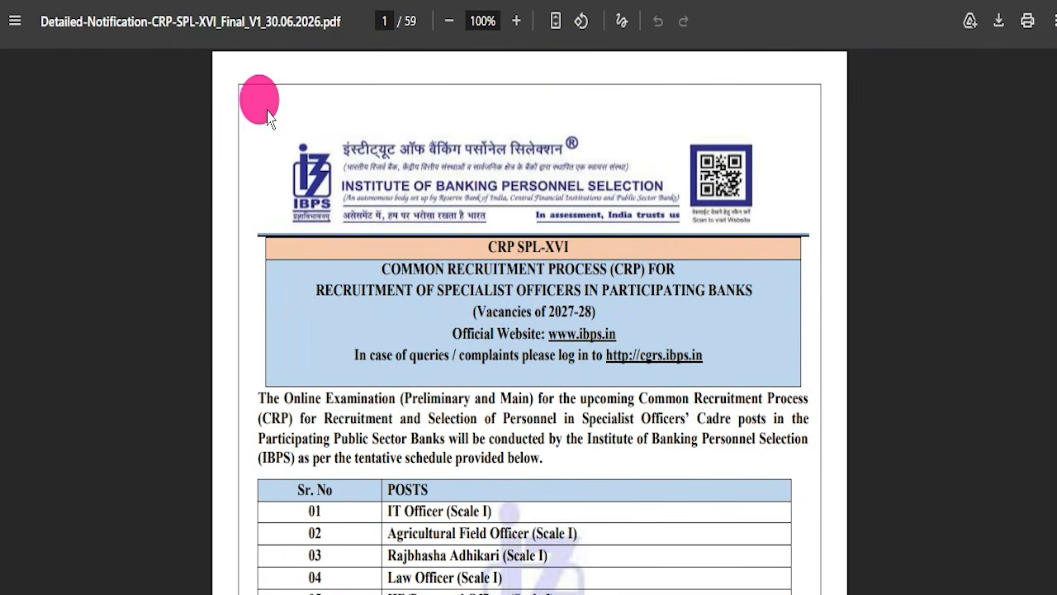
# Return to the recruitment article, select the Apply Online link and look over the CRP SPL-XVI registration page.
pyautogui.click(248, 1)
pyautogui.moveTo(427, 335); pyautogui.dragTo(569, 331)
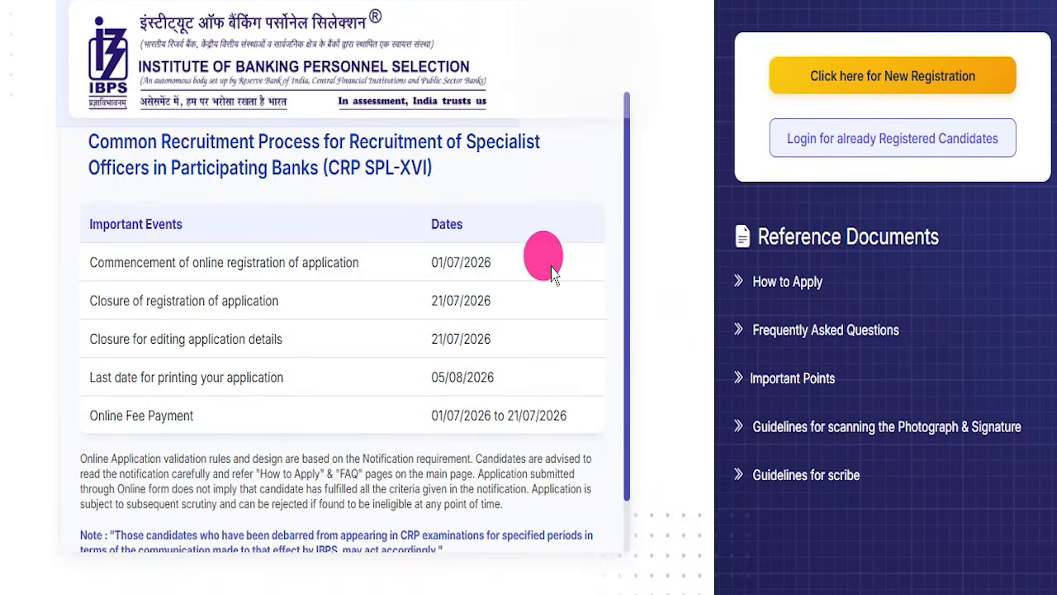
pyautogui.scroll(-1, 550, 285)
pyautogui.scroll(1, 549, 302)
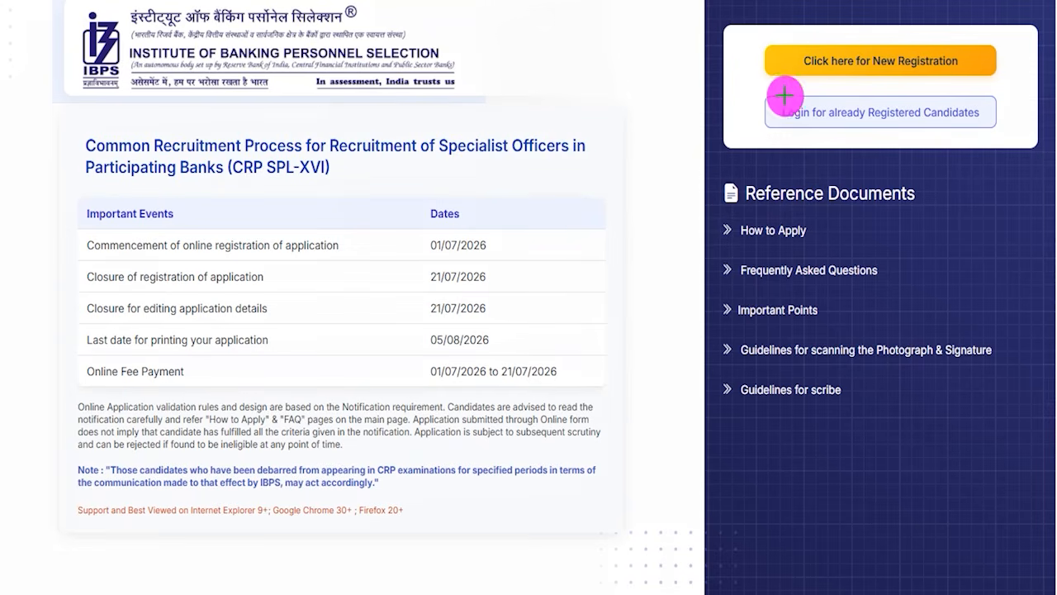
# Open the login for already registered candidates, mark its registration number, password, security code and Submit controls, and close the dialog.
pyautogui.moveTo(746, 86); pyautogui.dragTo(1010, 134)
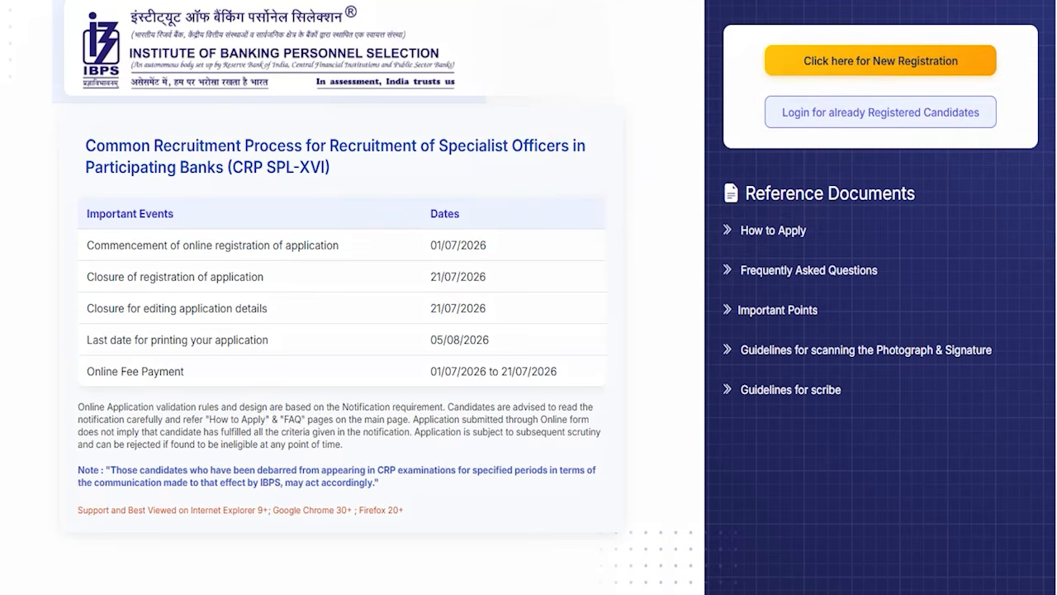
pyautogui.click(863, 115)
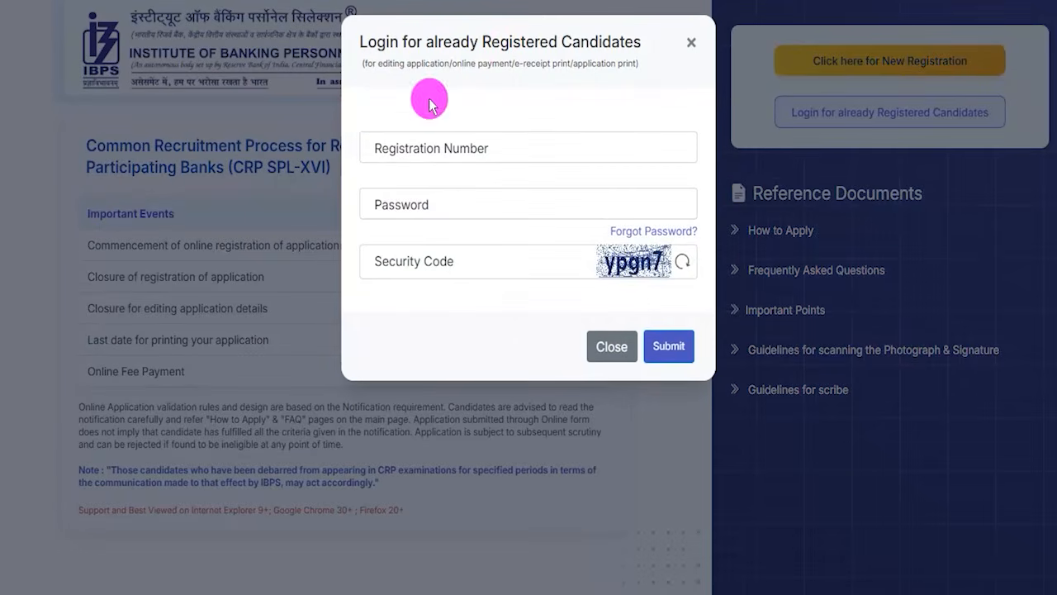
pyautogui.click(501, 144)
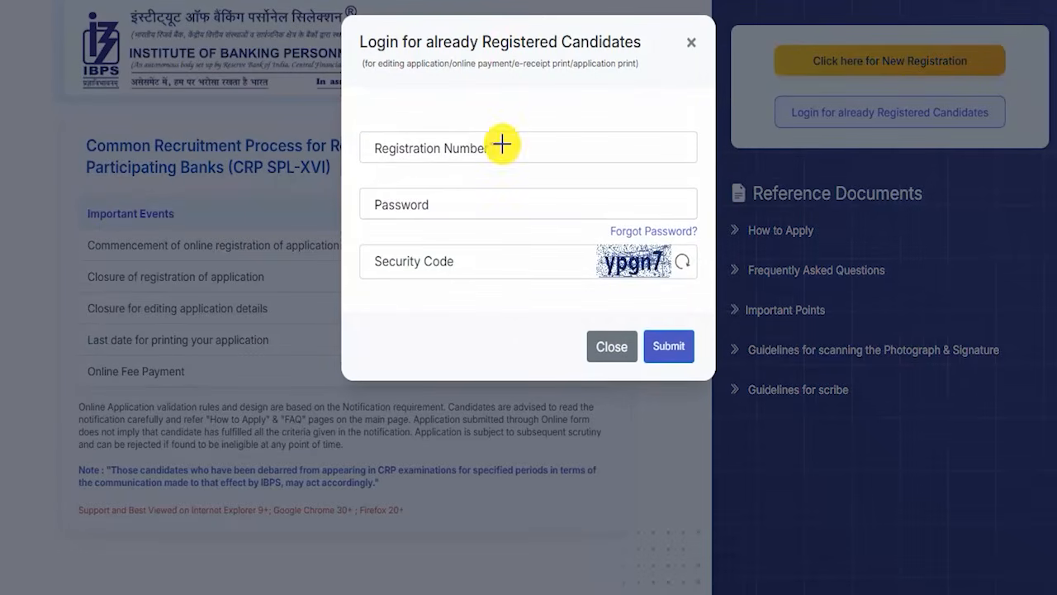
pyautogui.moveTo(448, 205); pyautogui.dragTo(484, 172)
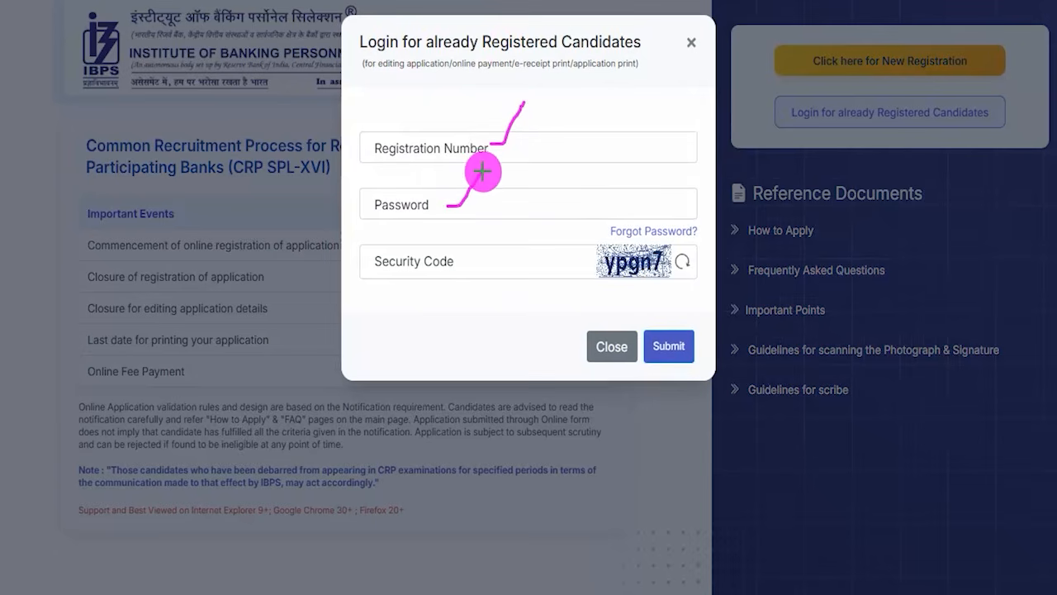
pyautogui.moveTo(683, 264); pyautogui.dragTo(721, 200)
pyautogui.moveTo(384, 263); pyautogui.dragTo(450, 259)
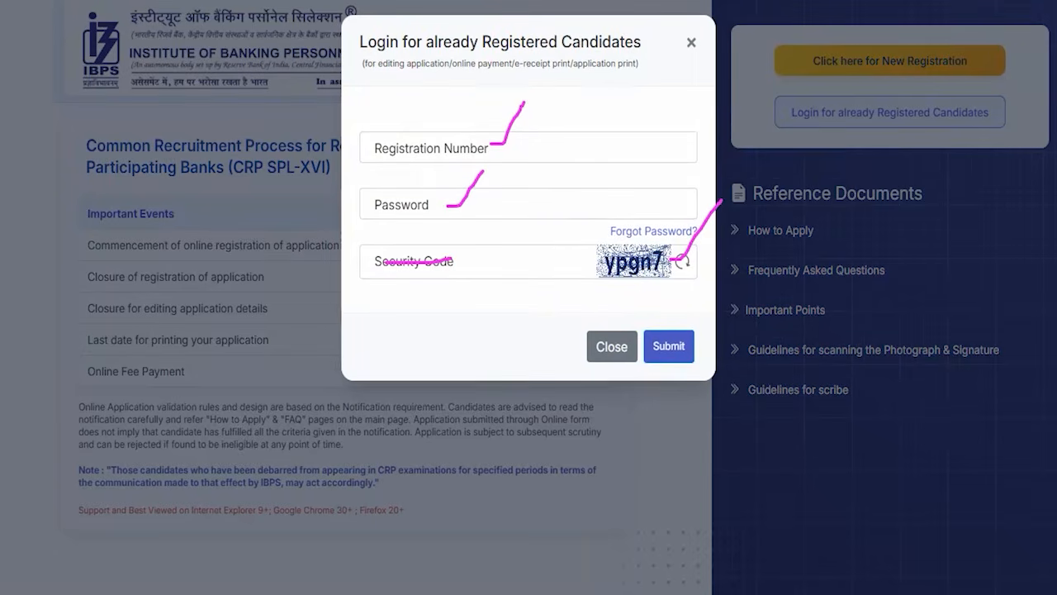
pyautogui.moveTo(588, 173); pyautogui.dragTo(643, 309)
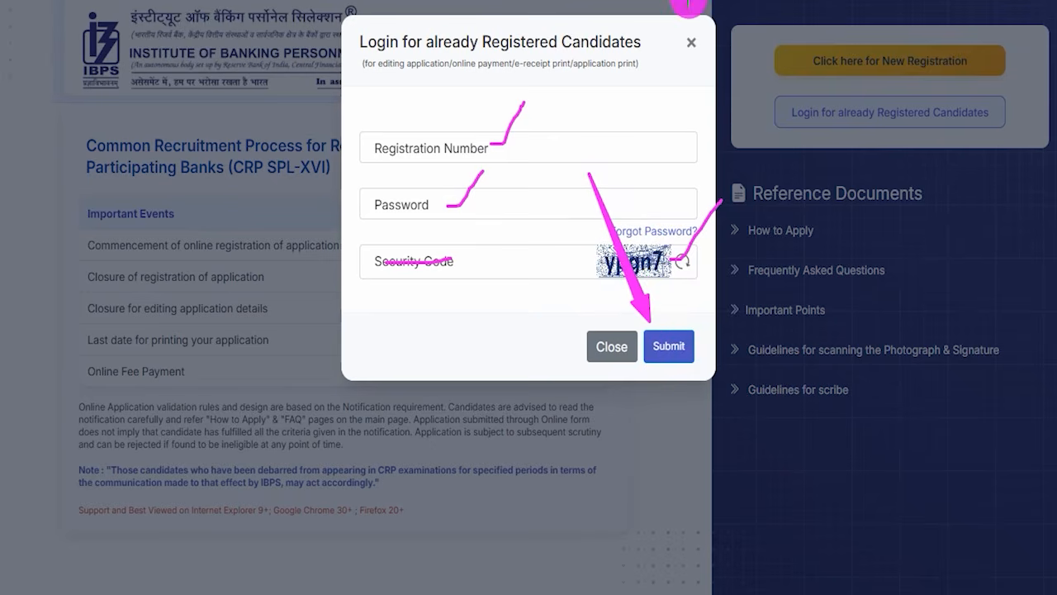
pyautogui.press('Escape')
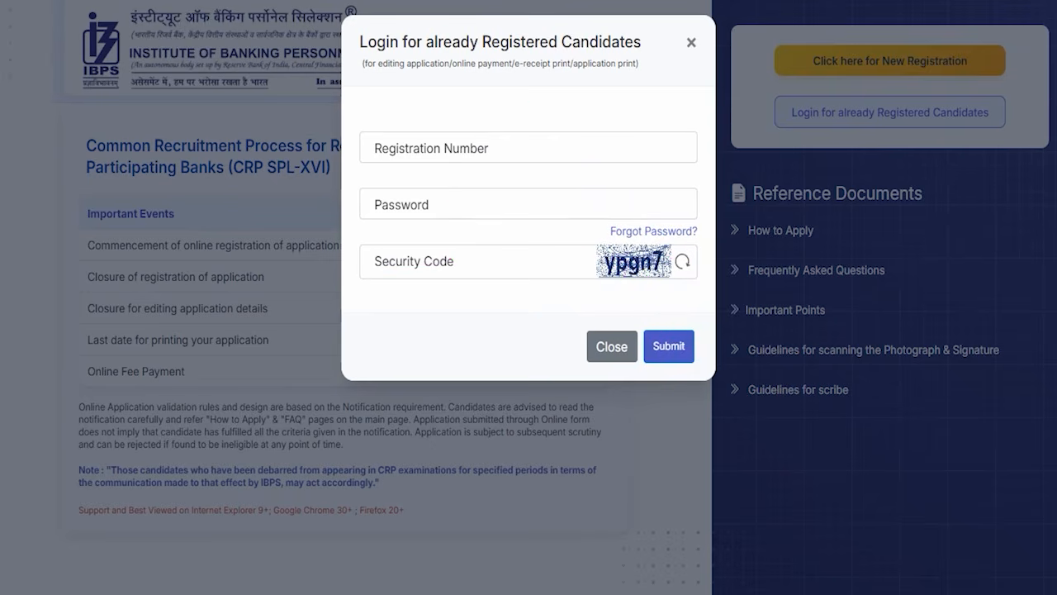
pyautogui.click(690, 42)
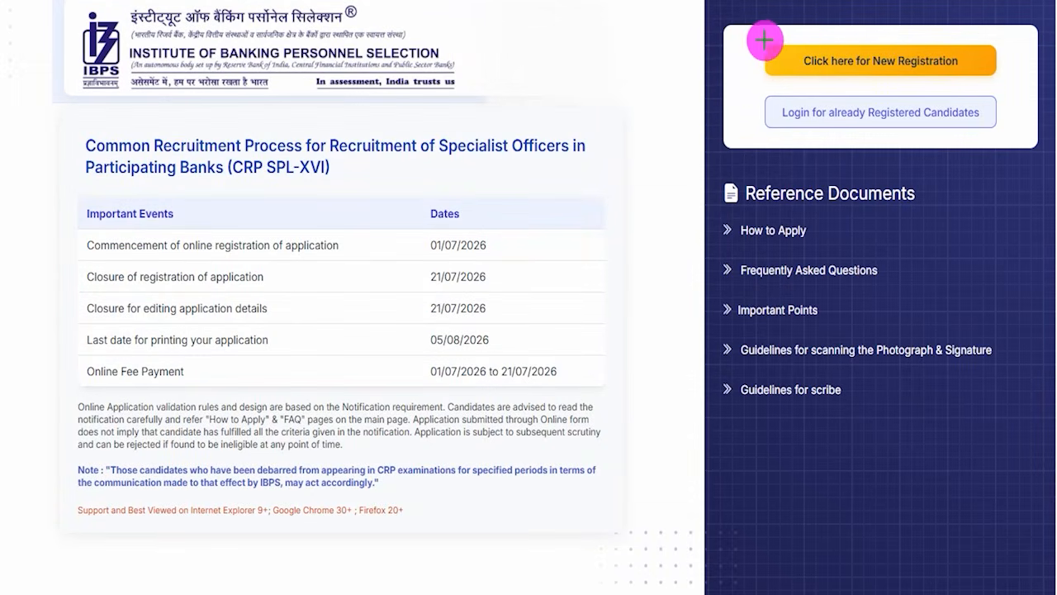
# Outline the new registration option, clear the outline and open the new registration form.
pyautogui.moveTo(748, 34)
pyautogui.mouseDown()
pyautogui.moveTo(879, 47)
pyautogui.moveTo(1013, 85)
pyautogui.mouseUp()
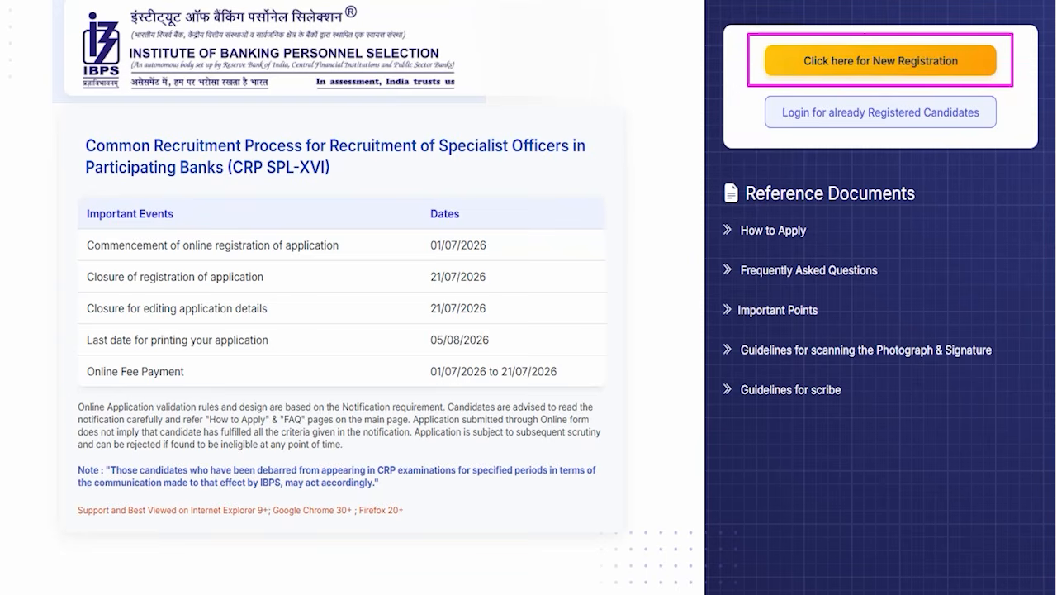
pyautogui.press('Escape')
pyautogui.click(803, 63)
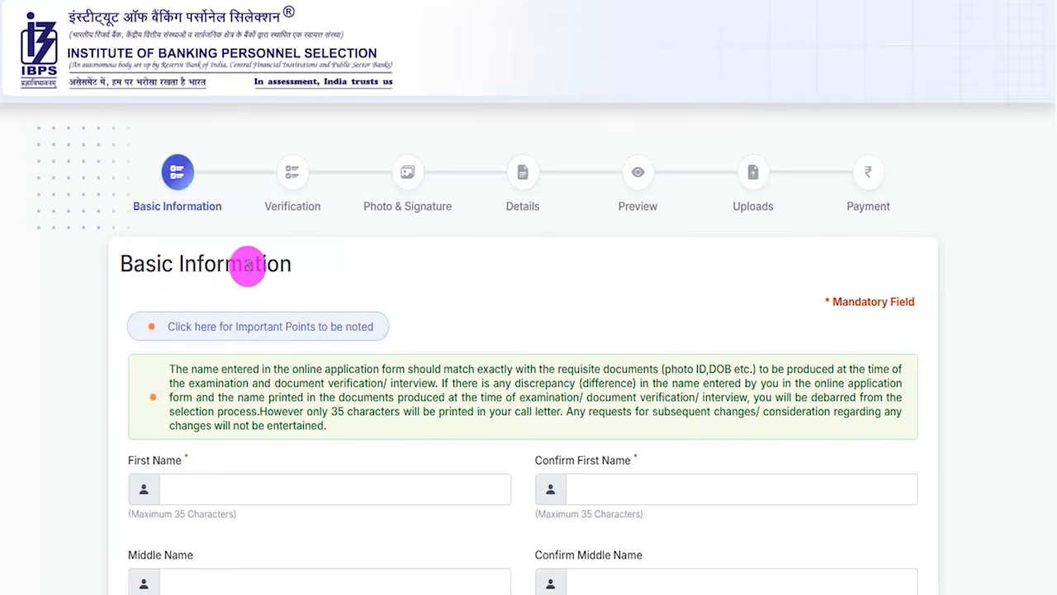
# Review the Basic Information name fields, marking the first, middle and last name, their confirmation fields and the full name.
pyautogui.scroll(-5, 331, 279)
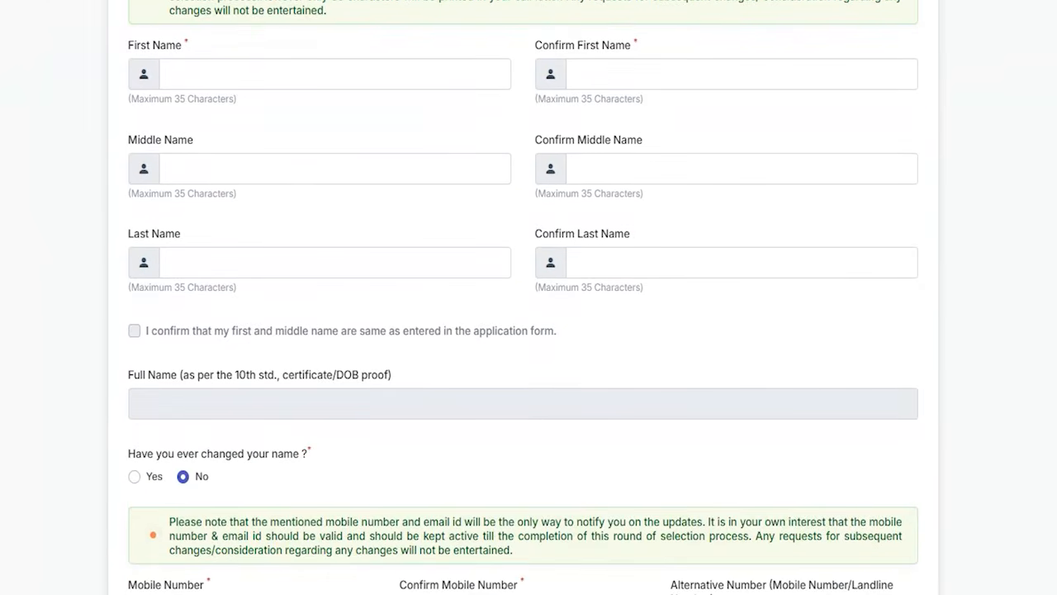
pyautogui.moveTo(348, 75); pyautogui.dragTo(406, 25)
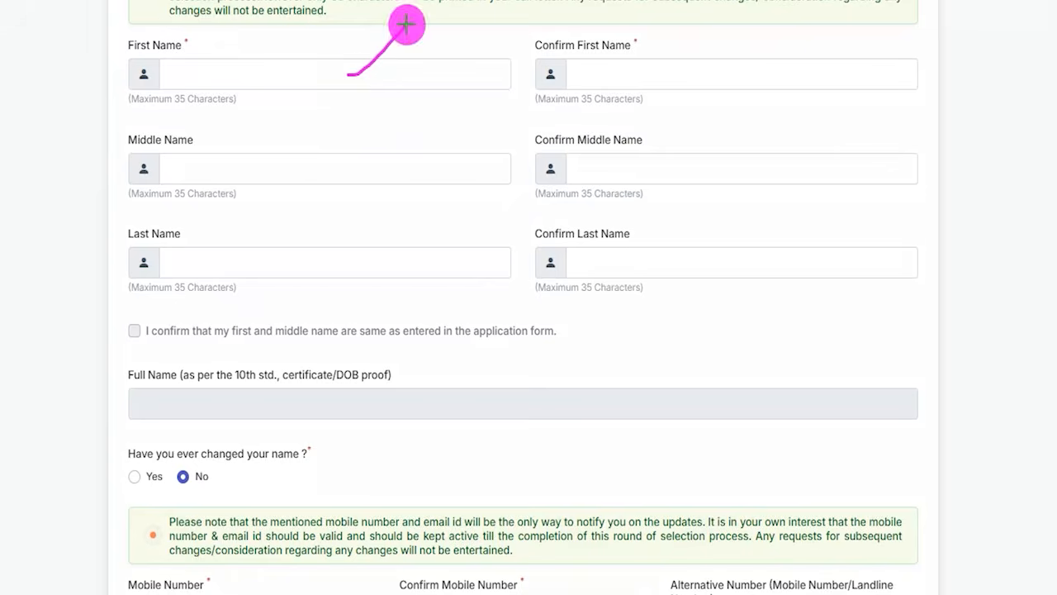
pyautogui.moveTo(669, 71); pyautogui.dragTo(702, 35)
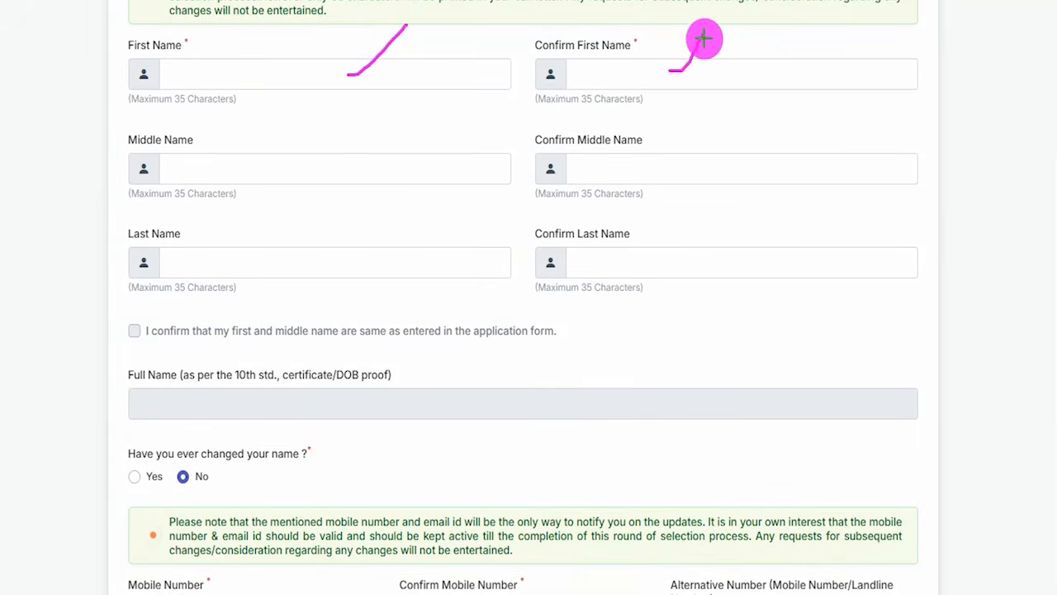
pyautogui.moveTo(289, 175); pyautogui.dragTo(342, 174)
pyautogui.moveTo(580, 174); pyautogui.dragTo(643, 167)
pyautogui.moveTo(326, 265); pyautogui.dragTo(400, 264)
pyautogui.moveTo(585, 267); pyautogui.dragTo(659, 269)
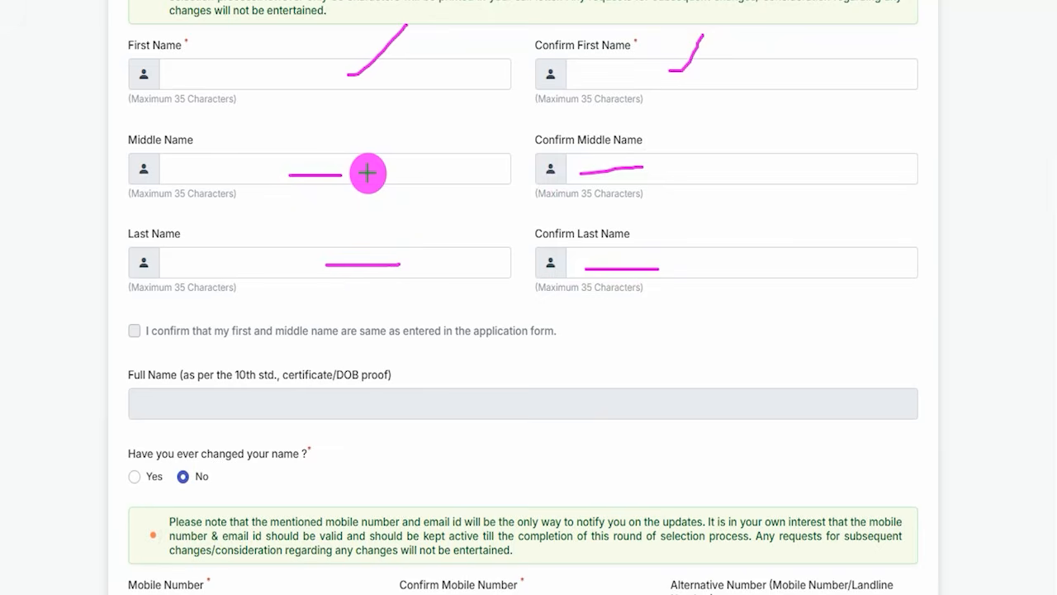
pyautogui.moveTo(368, 172); pyautogui.dragTo(378, 171)
pyautogui.moveTo(673, 176); pyautogui.dragTo(704, 175)
pyautogui.moveTo(441, 262); pyautogui.dragTo(468, 263)
pyautogui.moveTo(686, 258); pyautogui.dragTo(728, 258)
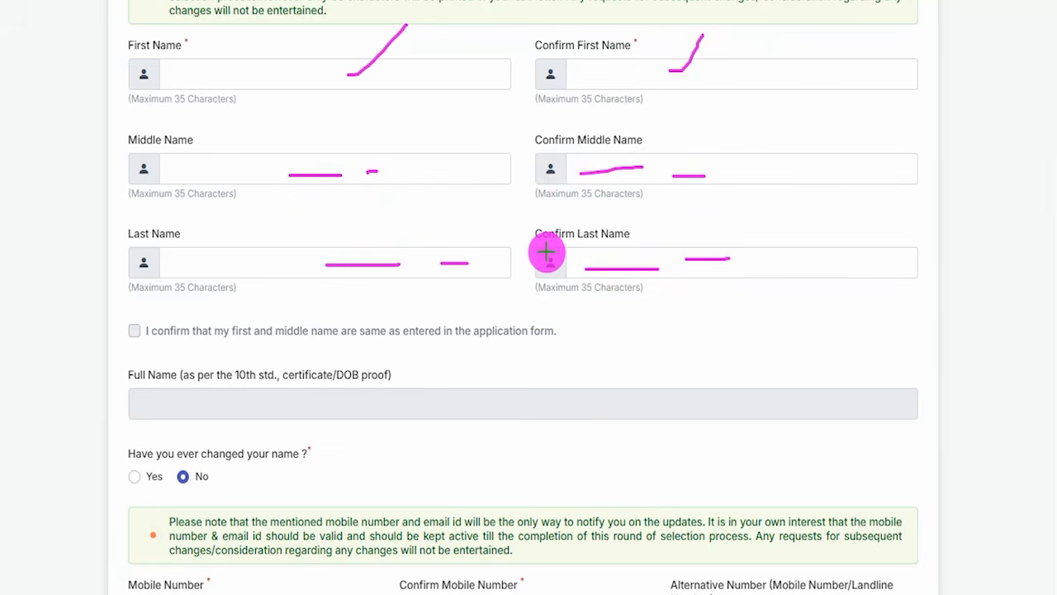
pyautogui.moveTo(382, 404); pyautogui.dragTo(425, 371)
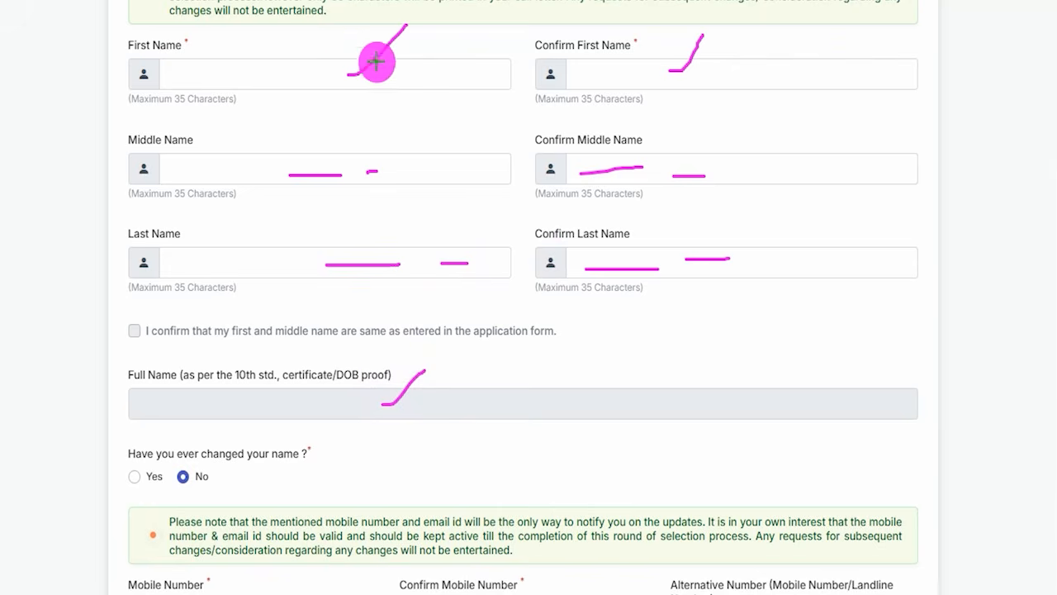
# Clear the earlier marks, tick-mark the first name field and the name confirmation checkbox, and underline part of the confirmation statement.
pyautogui.press('e')
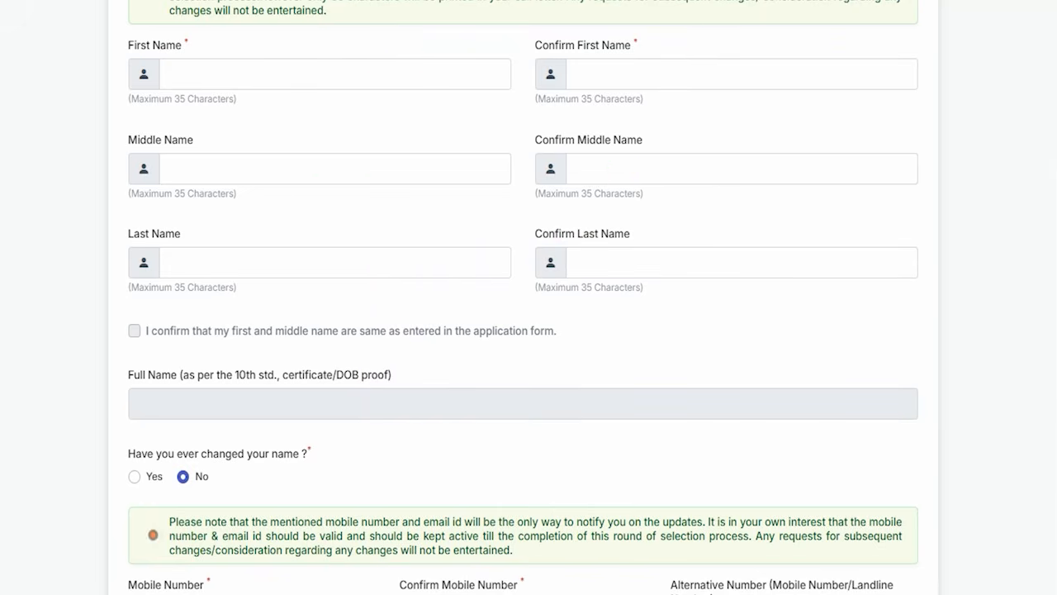
pyautogui.moveTo(283, 70); pyautogui.dragTo(323, 47)
pyautogui.moveTo(132, 329); pyautogui.dragTo(156, 302)
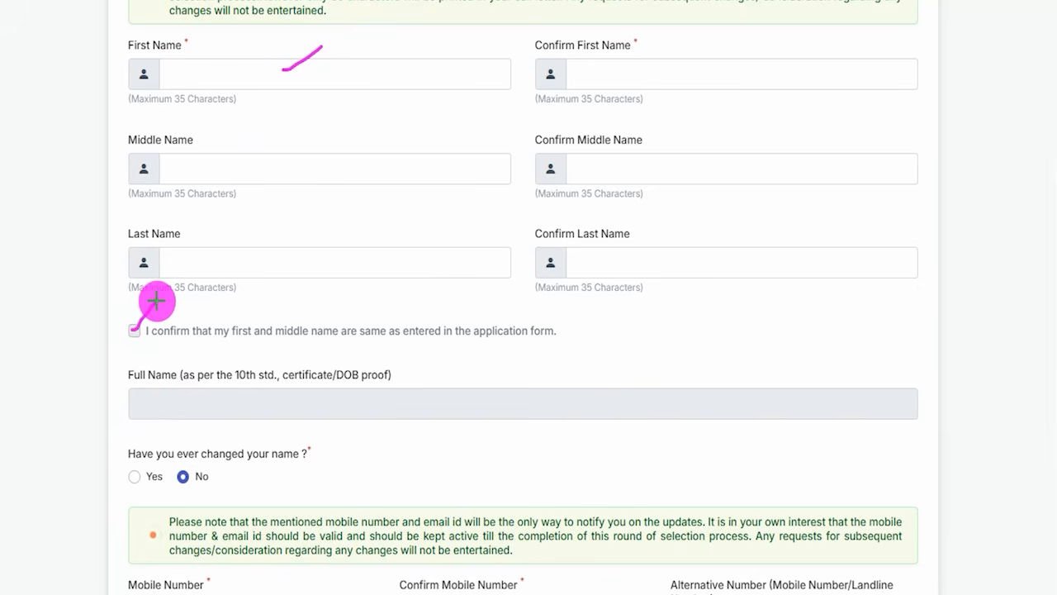
pyautogui.moveTo(253, 341); pyautogui.dragTo(321, 340)
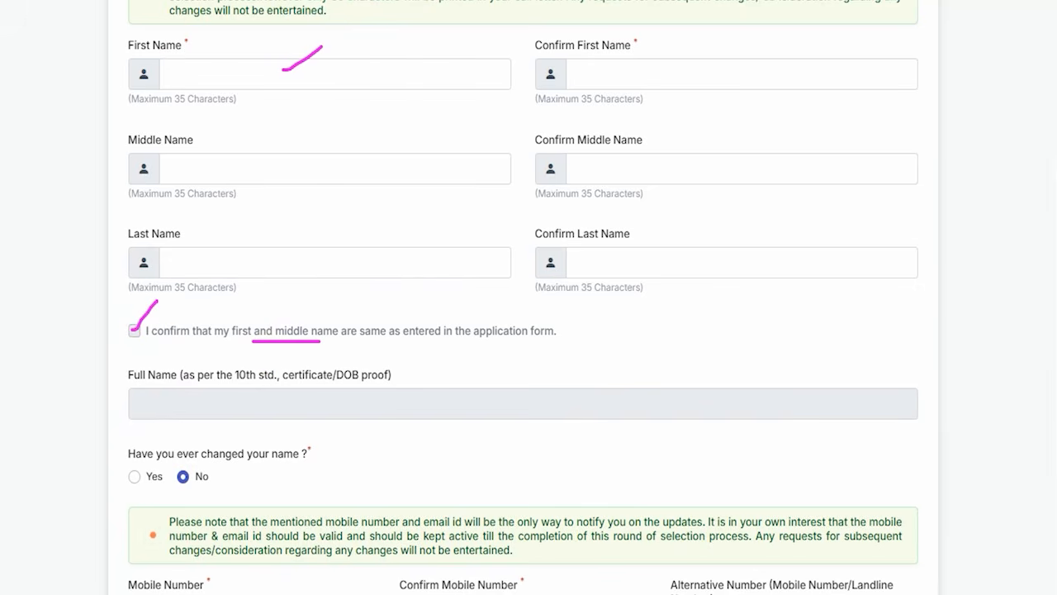
# Switch the name-change answer to Yes to view the updated name fields, and set it back to No.
pyautogui.scroll(-4, 247, 380)
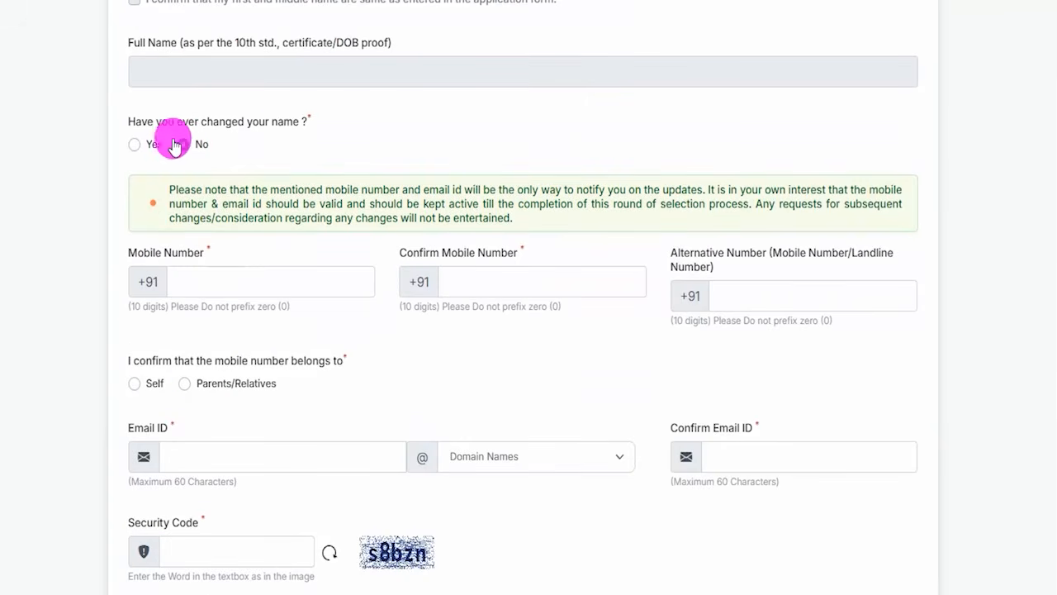
pyautogui.click(134, 146)
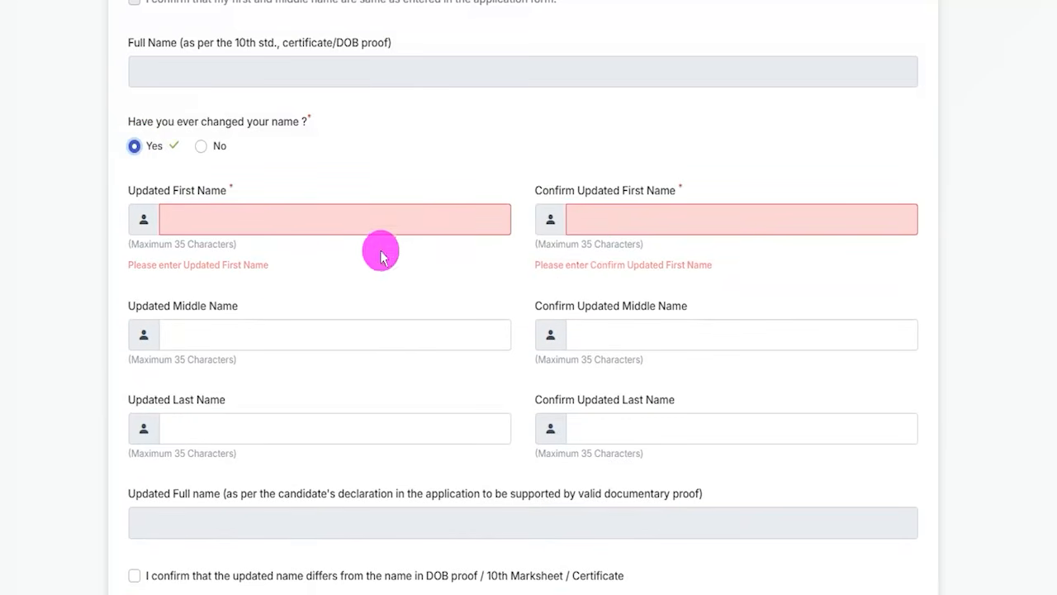
pyautogui.click(198, 148)
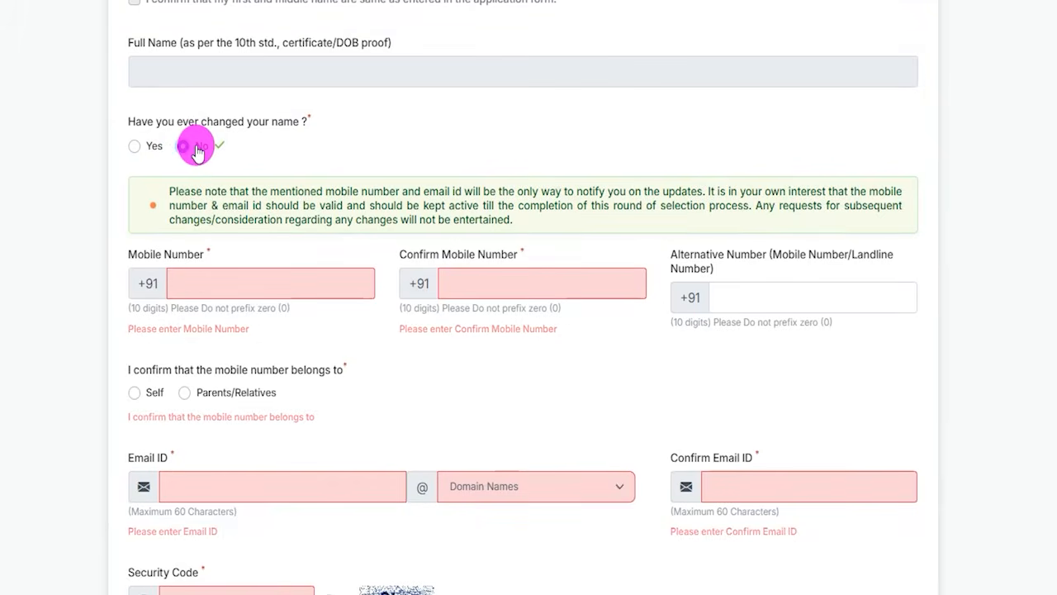
# Mark the mobile number, its confirmation, the alternative number and the number ownership question, and clear the marks.
pyautogui.scroll(-2, 355, 176)
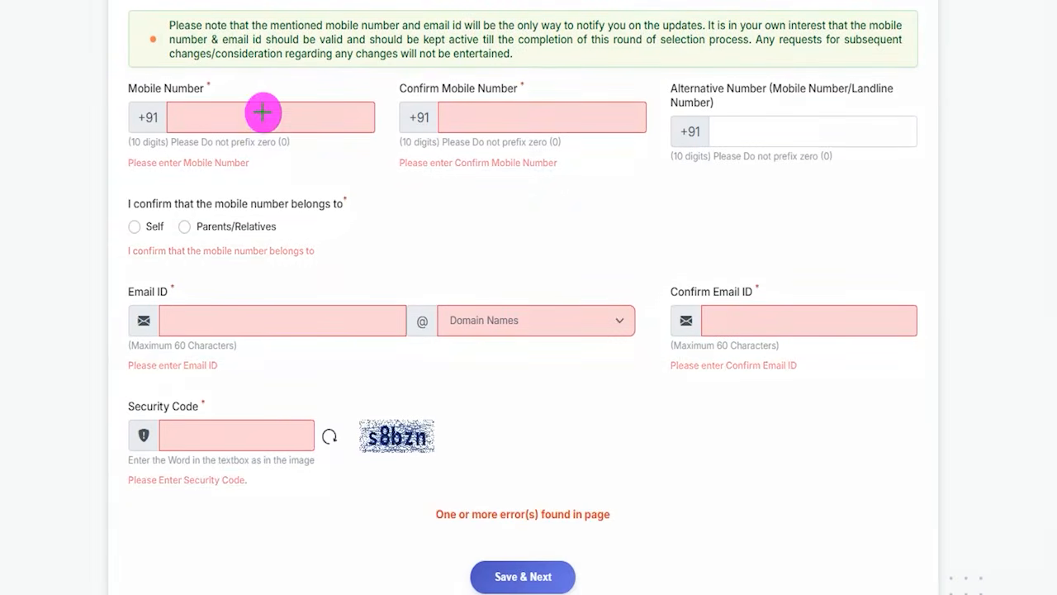
pyautogui.moveTo(262, 116); pyautogui.dragTo(310, 69)
pyautogui.moveTo(530, 107); pyautogui.dragTo(573, 73)
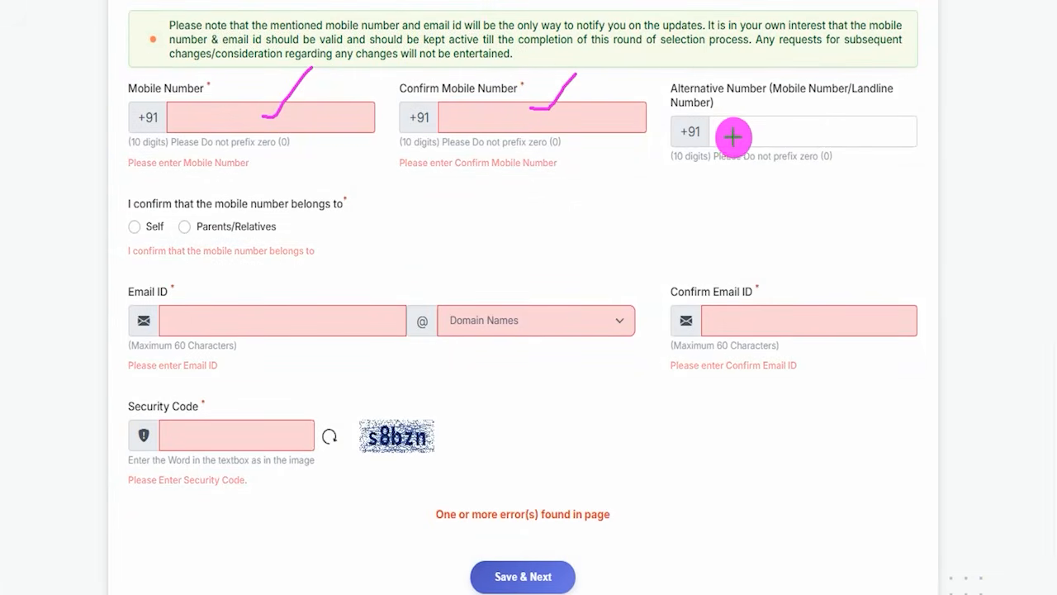
pyautogui.moveTo(727, 136); pyautogui.dragTo(788, 132)
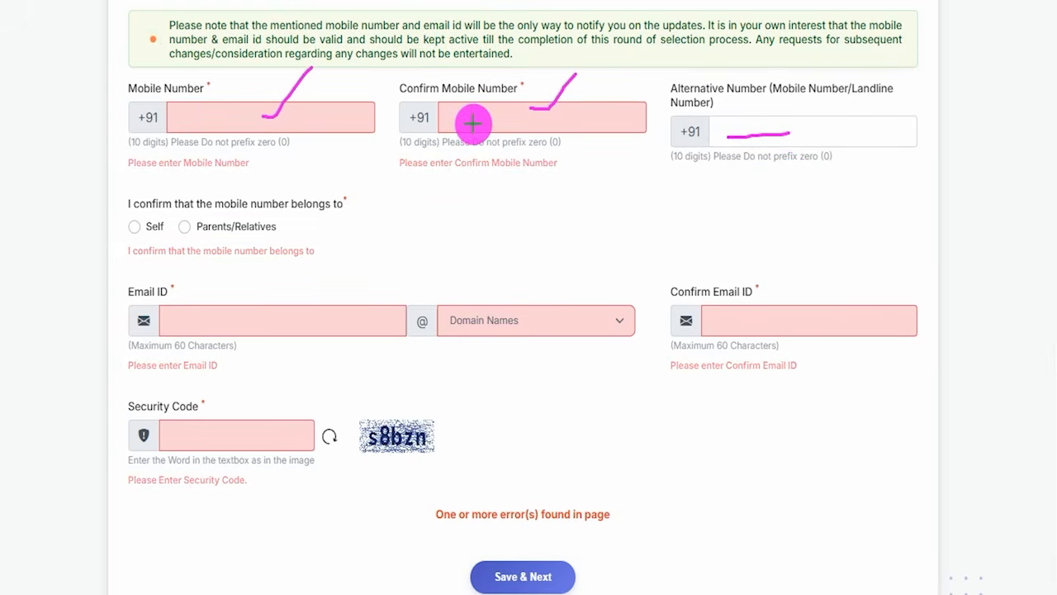
pyautogui.moveTo(344, 211); pyautogui.dragTo(407, 174)
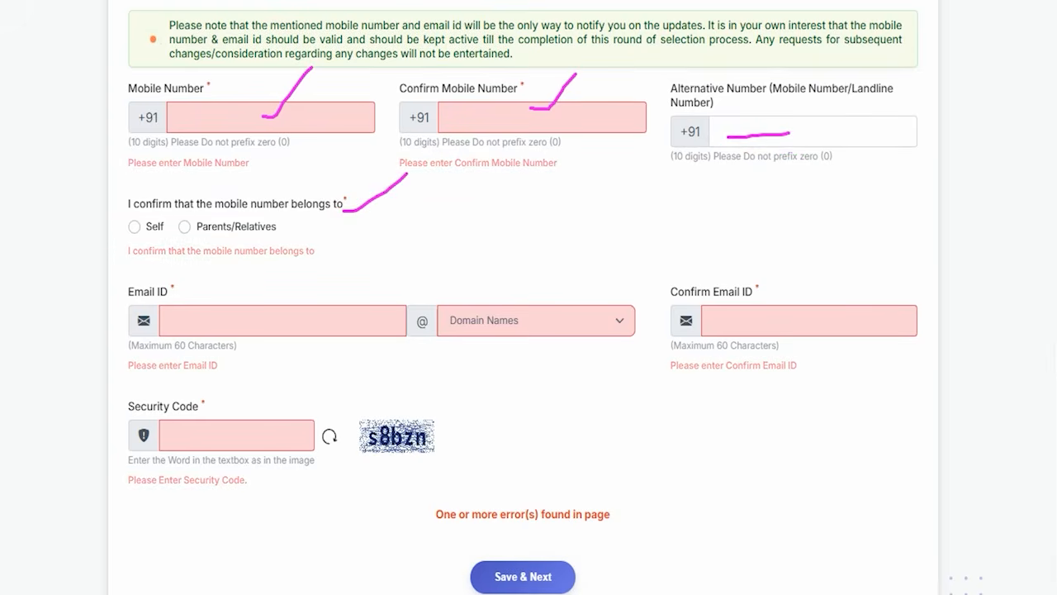
pyautogui.press('Escape')
# Declare that the mobile number belongs to Self and set the email domain to gmail.com.
pyautogui.click(133, 228)
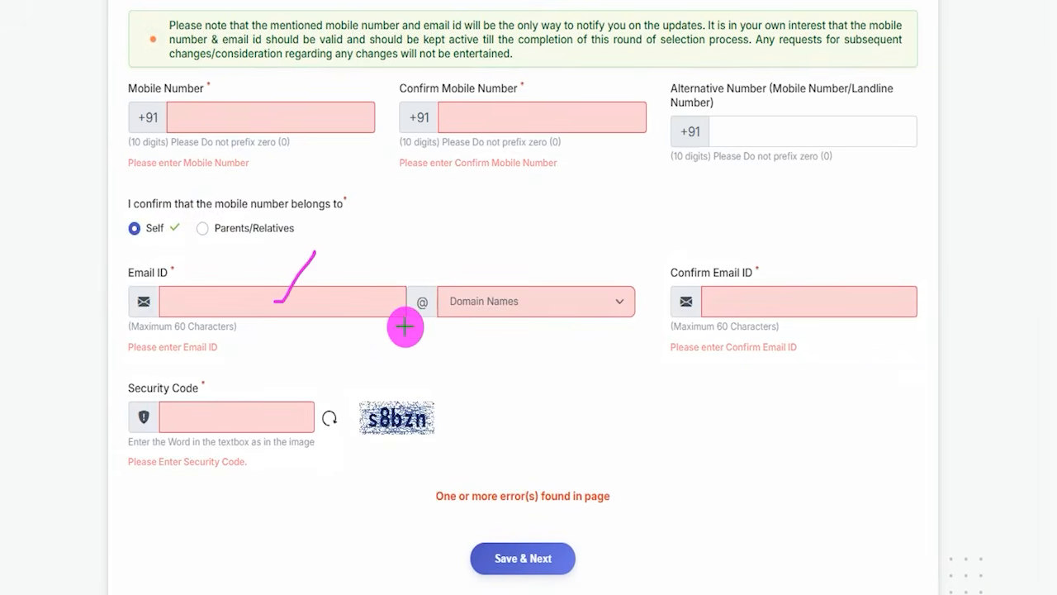
pyautogui.click(477, 301)
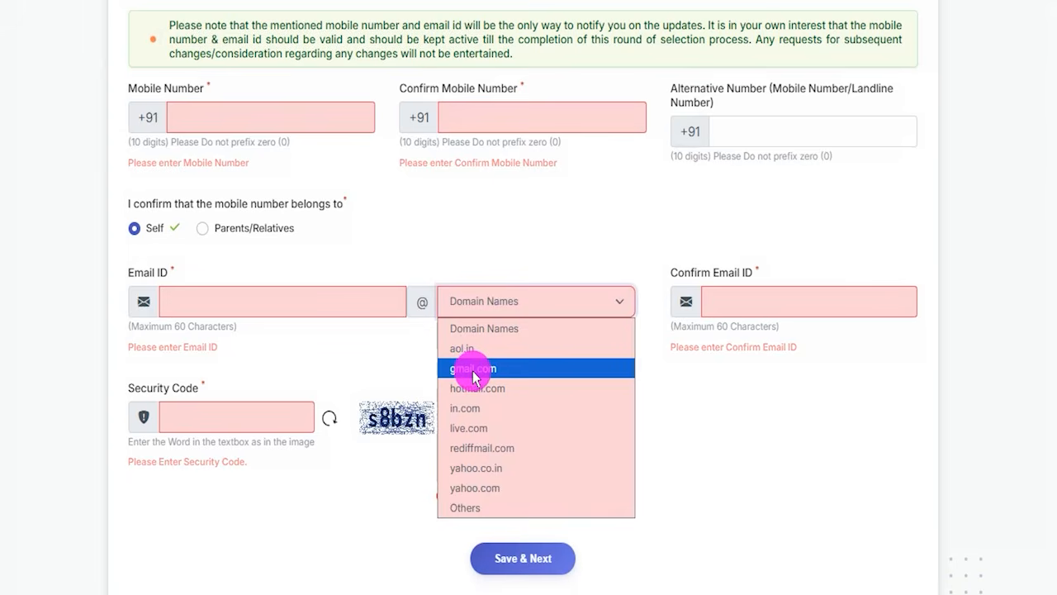
pyautogui.click(474, 370)
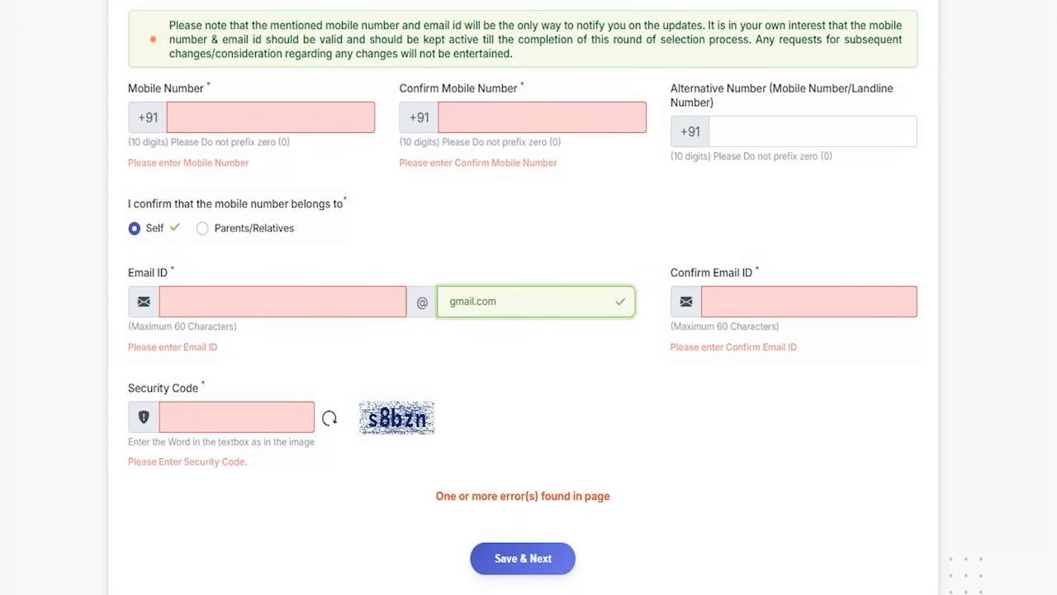
# Mark the email confirmation, the captcha image and the security code field, and point out Save & Next.
pyautogui.moveTo(772, 295); pyautogui.dragTo(823, 234)
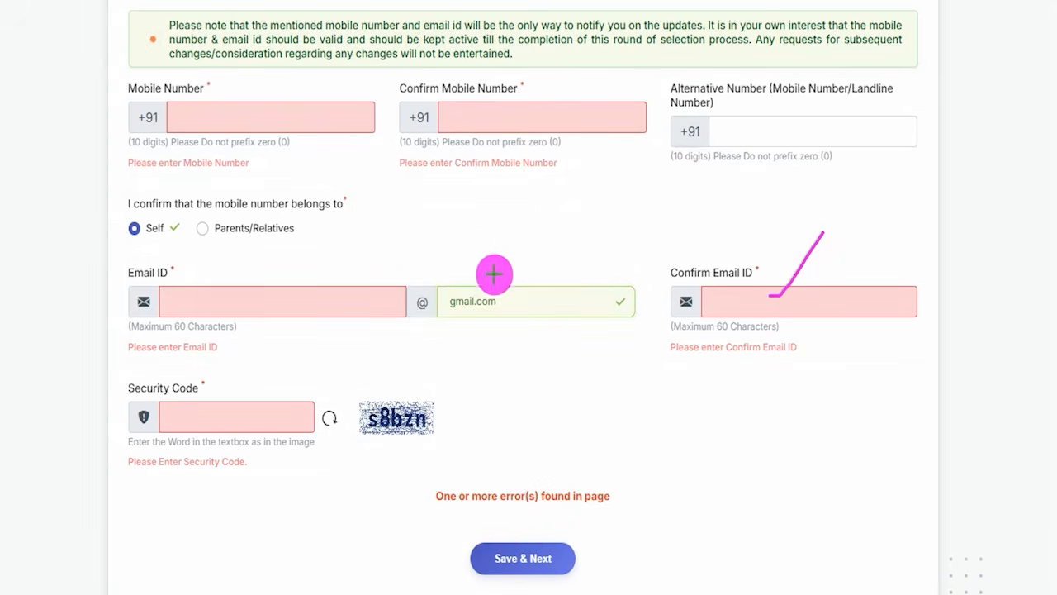
pyautogui.moveTo(430, 420); pyautogui.dragTo(553, 328)
pyautogui.moveTo(206, 418); pyautogui.dragTo(274, 416)
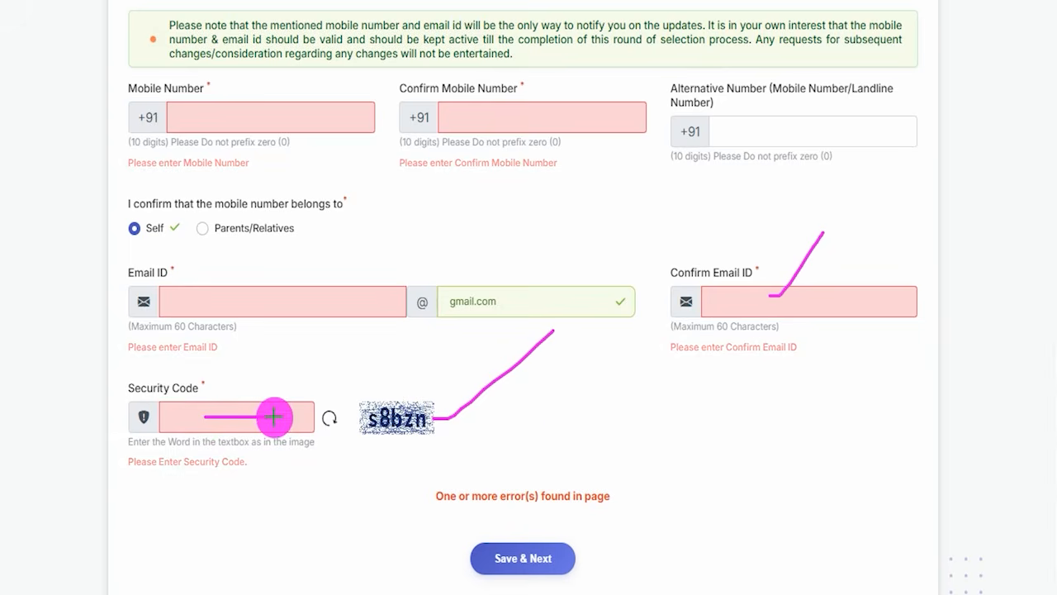
pyautogui.moveTo(750, 401); pyautogui.dragTo(572, 544)
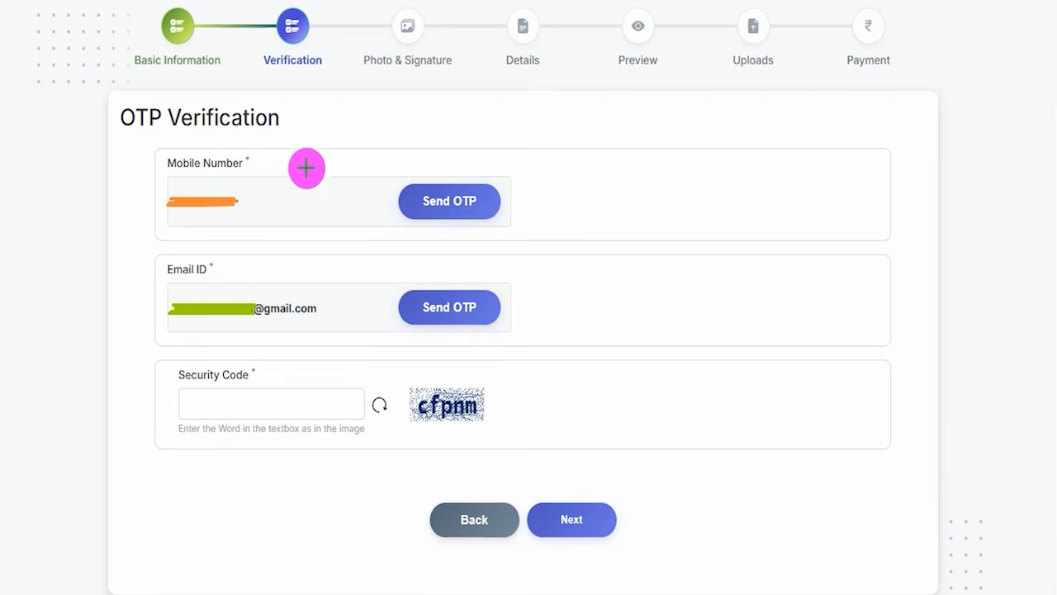
# Tick-mark the mobile number, email ID and captcha image on the OTP Verification page and underline the security code field.
pyautogui.moveTo(267, 160); pyautogui.dragTo(318, 114)
pyautogui.moveTo(218, 274); pyautogui.dragTo(250, 247)
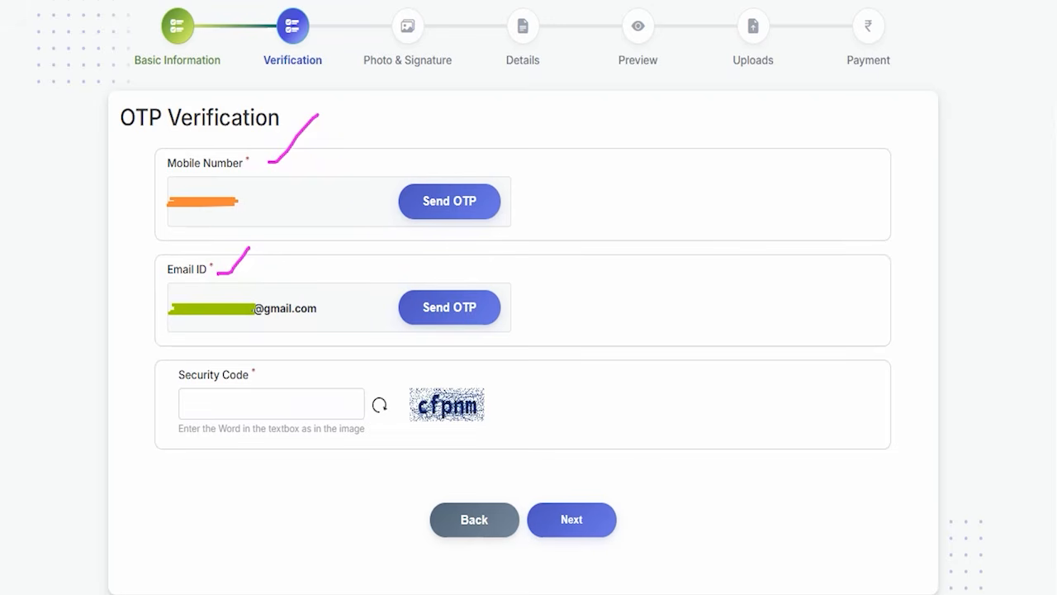
pyautogui.moveTo(489, 404); pyautogui.dragTo(517, 370)
pyautogui.moveTo(231, 410); pyautogui.dragTo(261, 410)
# Mark the mobile number's Send OTP option and underline the blank area beside it.
pyautogui.moveTo(310, 163)
pyautogui.mouseDown()
pyautogui.moveTo(324, 162)
pyautogui.moveTo(356, 114)
pyautogui.mouseUp()
pyautogui.moveTo(501, 193); pyautogui.dragTo(558, 130)
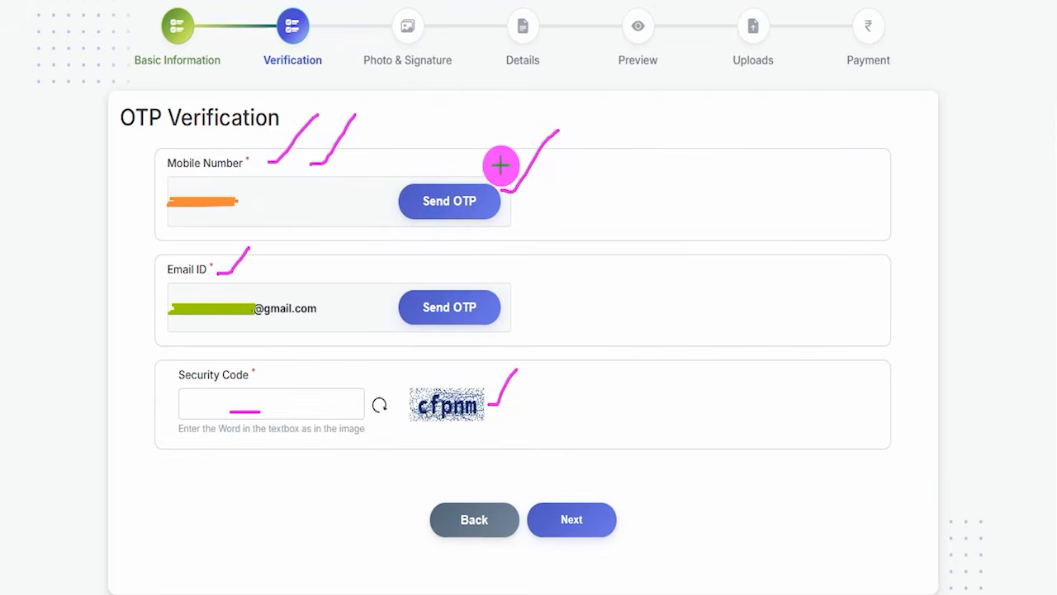
pyautogui.moveTo(573, 207); pyautogui.dragTo(692, 200)
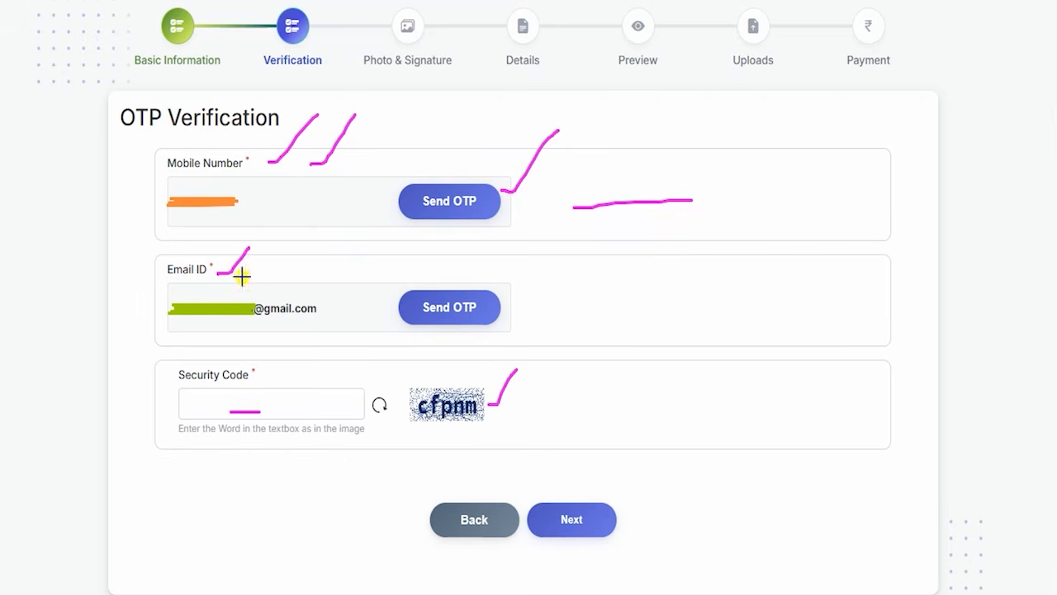
# Mark the email ID, captcha and security code field again, plus the email's Send OTP option and the area beside it.
pyautogui.moveTo(239, 276); pyautogui.dragTo(264, 248)
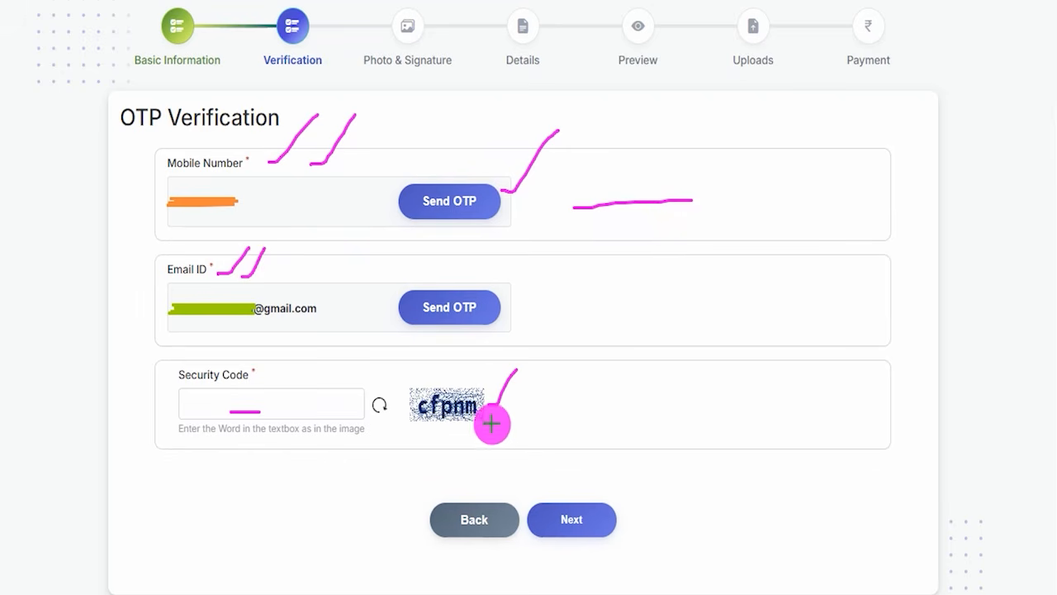
pyautogui.moveTo(490, 418); pyautogui.dragTo(528, 373)
pyautogui.moveTo(274, 403); pyautogui.dragTo(312, 362)
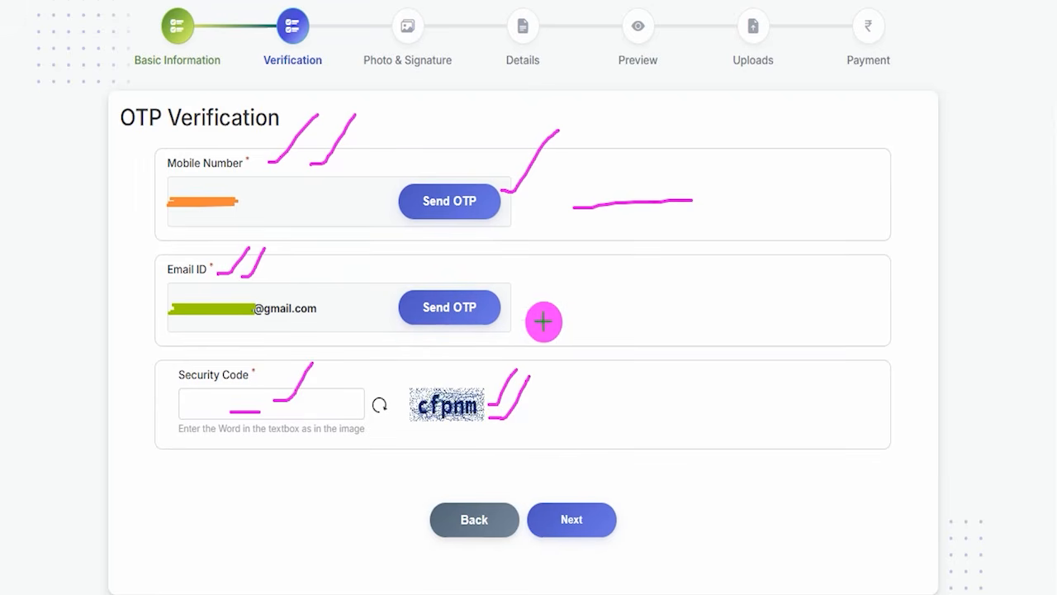
pyautogui.moveTo(506, 310); pyautogui.dragTo(545, 266)
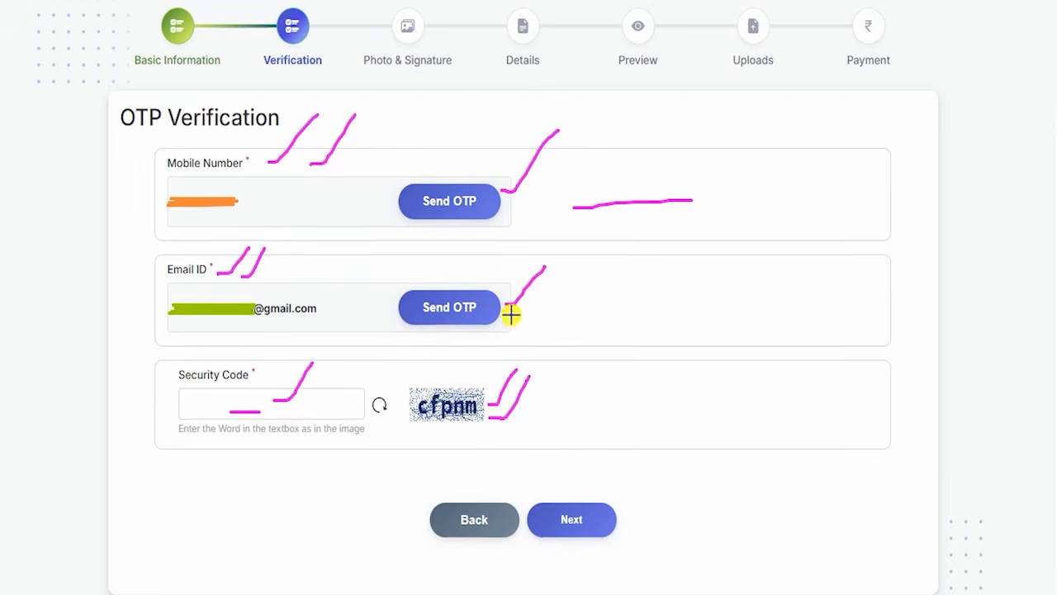
pyautogui.moveTo(511, 314); pyautogui.dragTo(551, 276)
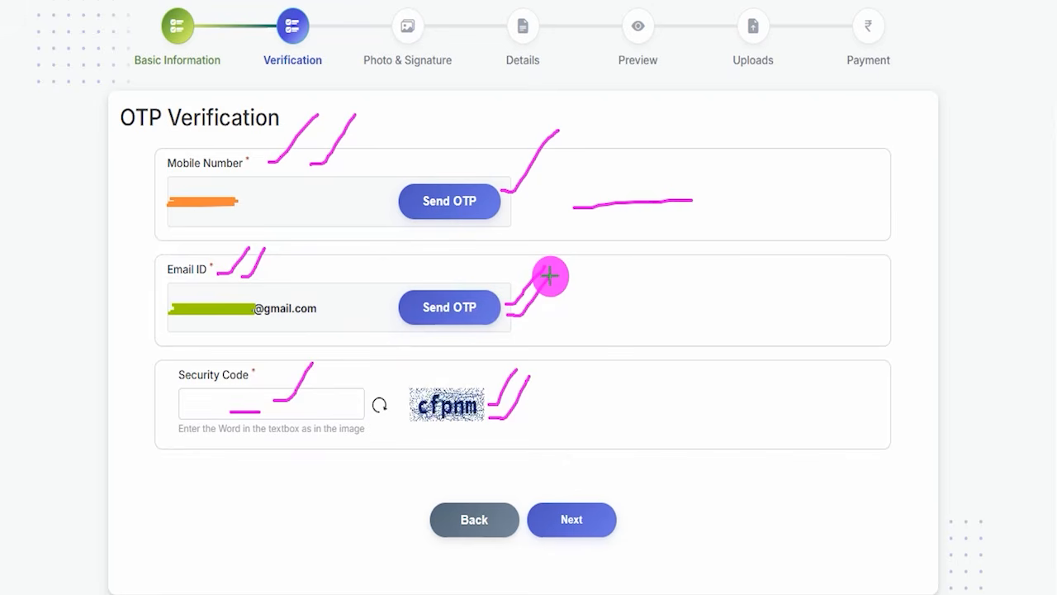
pyautogui.moveTo(582, 303); pyautogui.dragTo(731, 304)
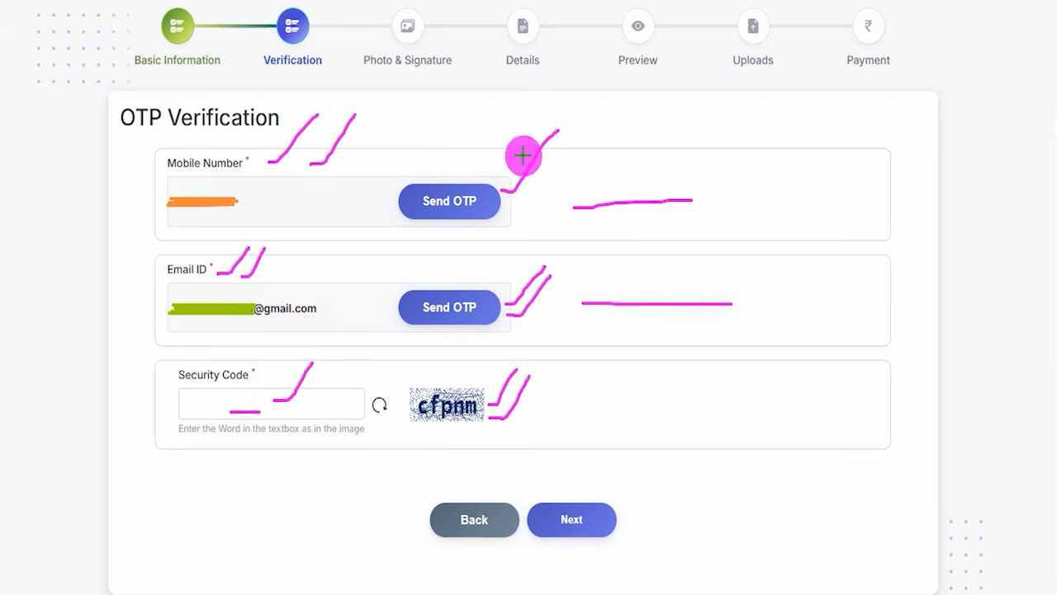
# Tick-mark the mobile number and email ID once more and point out Next for completing the verification.
pyautogui.moveTo(258, 166); pyautogui.dragTo(294, 115)
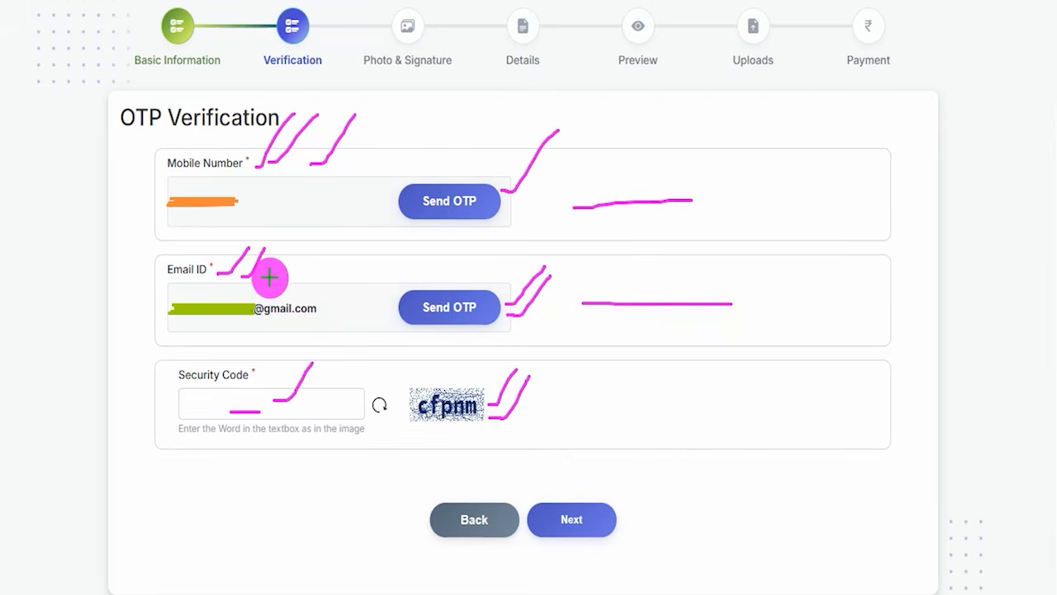
pyautogui.moveTo(269, 275); pyautogui.dragTo(305, 231)
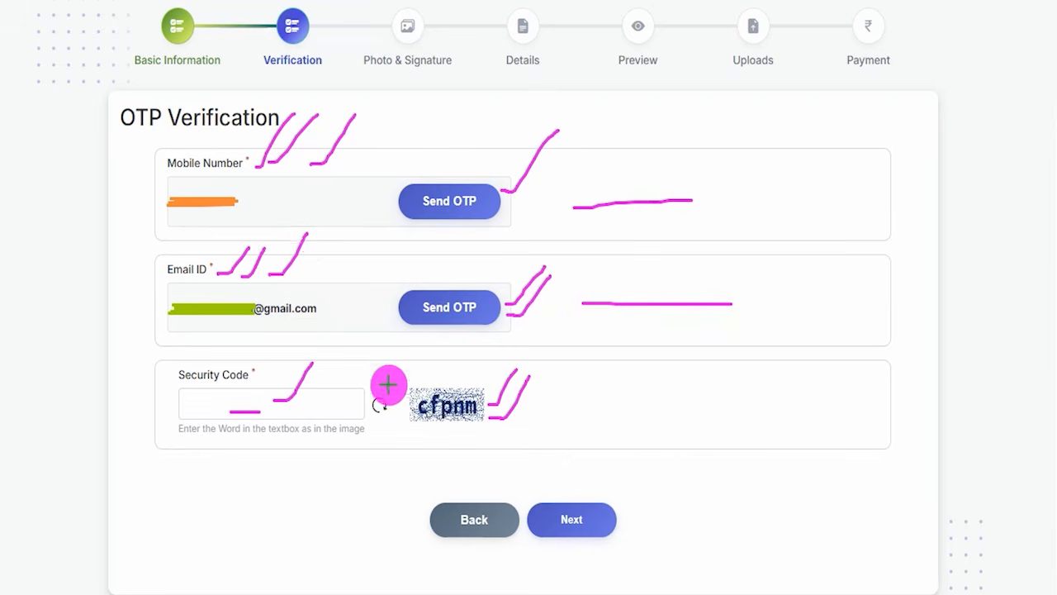
pyautogui.moveTo(800, 369); pyautogui.dragTo(608, 504)
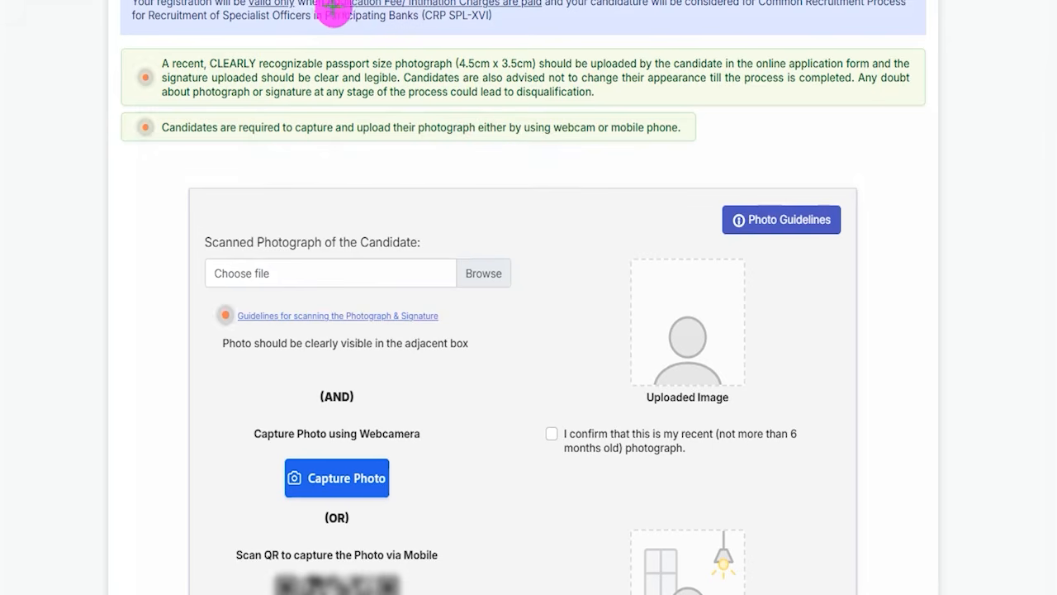
# Mark the fee notice, the uploaded image and captured photo boxes, and the photograph and signature scanning guidelines link.
pyautogui.moveTo(452, 9); pyautogui.dragTo(471, 2)
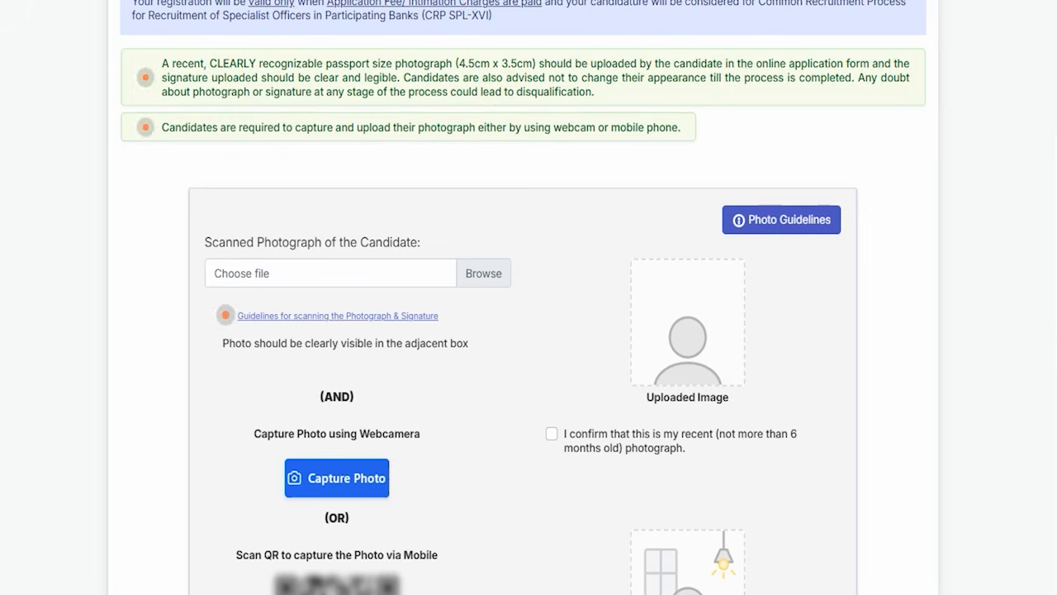
pyautogui.moveTo(724, 285); pyautogui.dragTo(765, 256)
pyautogui.moveTo(756, 544); pyautogui.dragTo(791, 494)
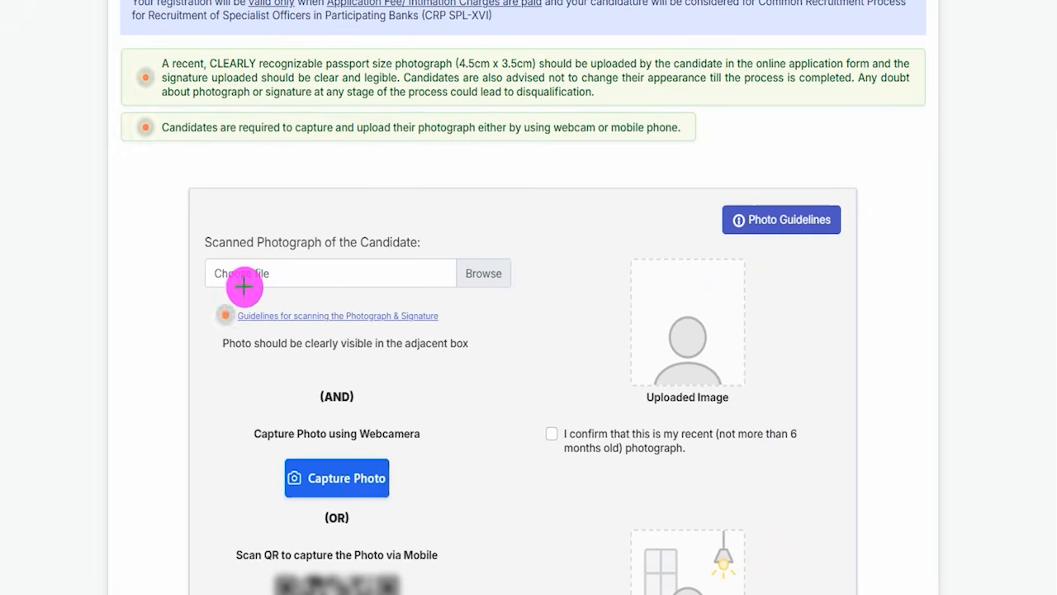
pyautogui.moveTo(204, 295); pyautogui.dragTo(453, 329)
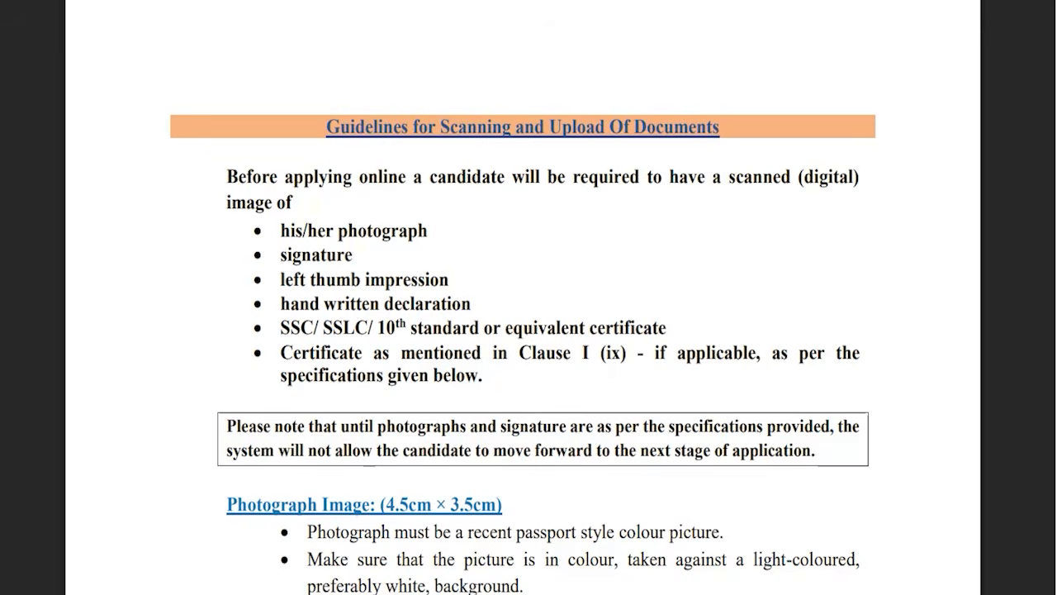
# Read the Photograph Image section of the scanning guidelines, highlighting the 4.5cm × 3.5cm size and continuing to the file requirements.
pyautogui.scroll(-10, 434, 339)
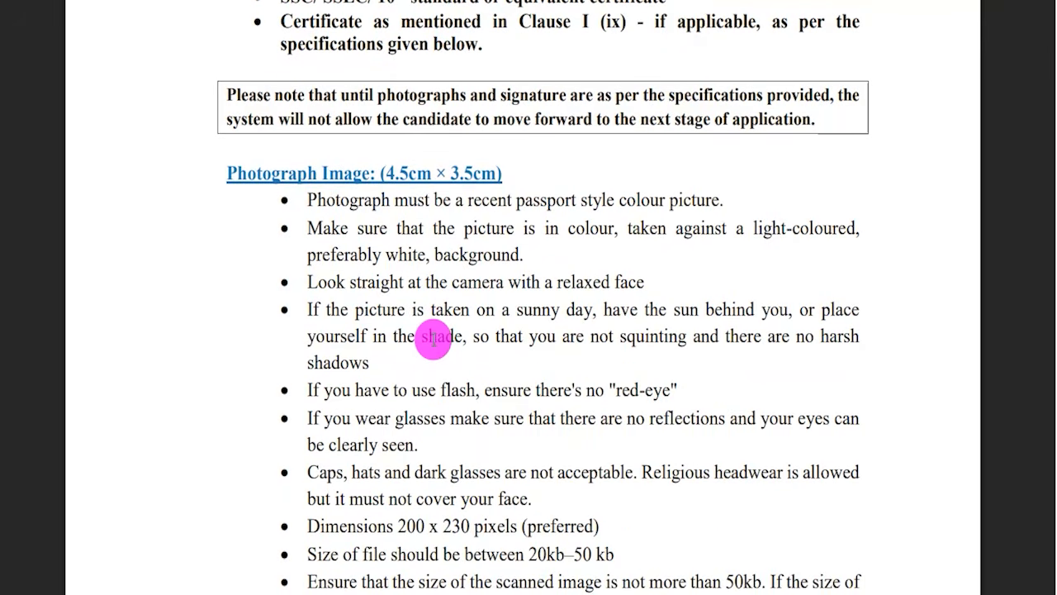
pyautogui.moveTo(390, 173); pyautogui.dragTo(494, 173)
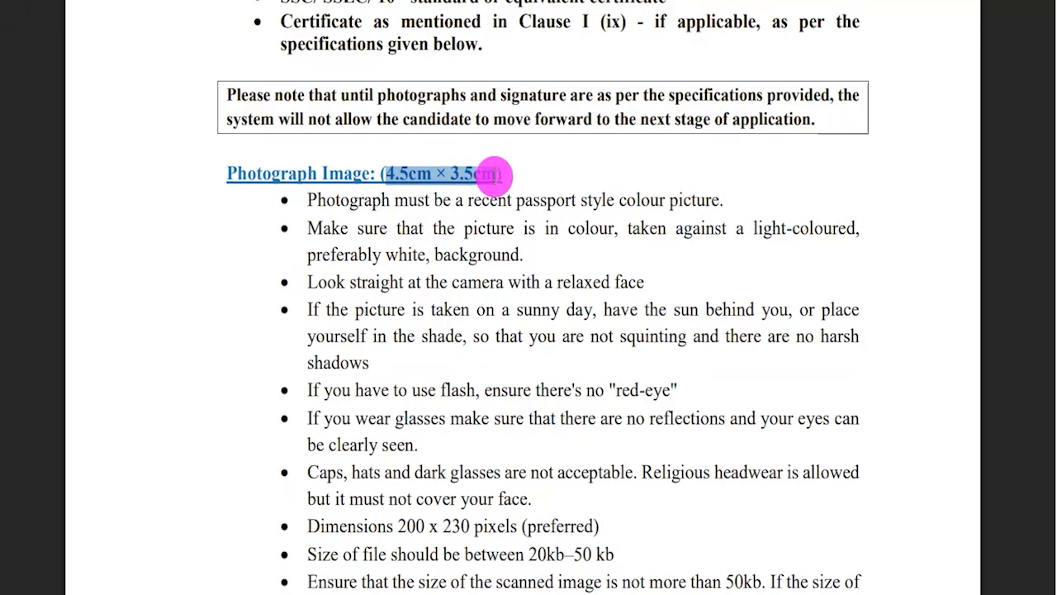
pyautogui.scroll(-3, 413, 352)
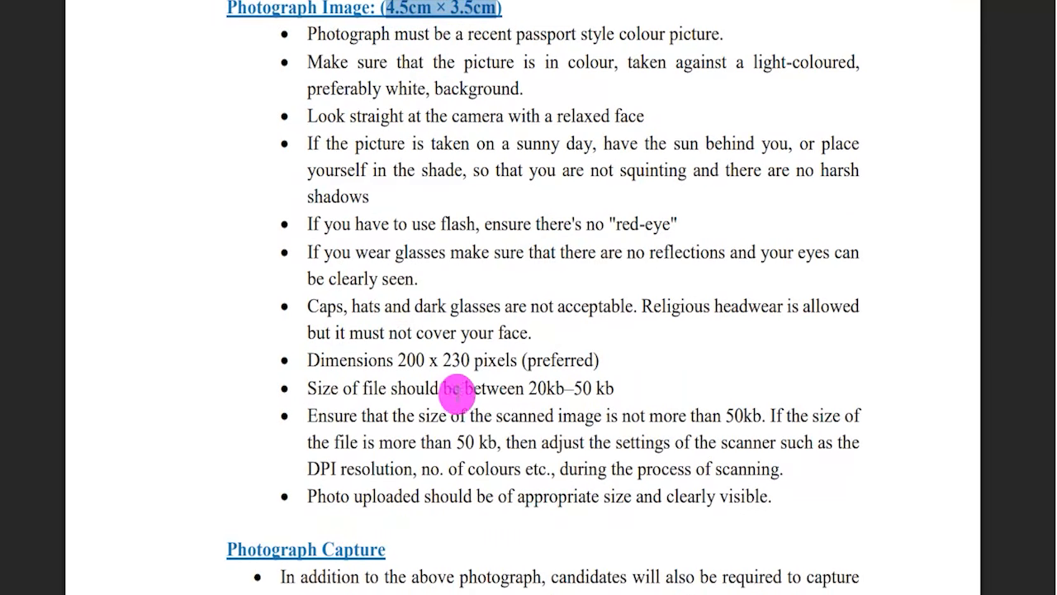
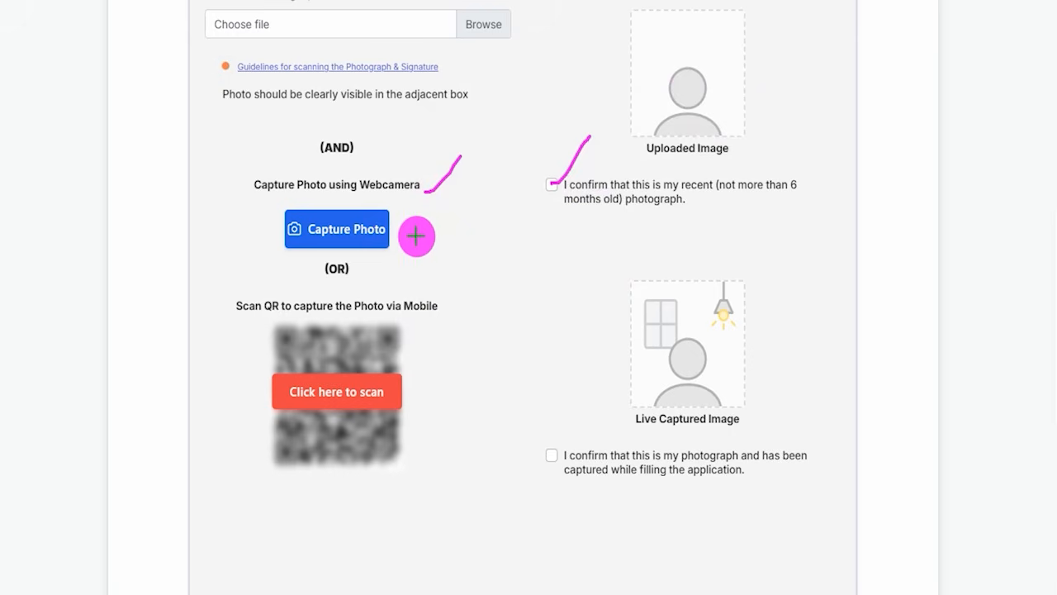
# Tick-mark the Capture Photo and QR scan options, the live captured image box and its confirmation checkbox, and clear the marks.
pyautogui.moveTo(411, 230); pyautogui.dragTo(449, 195)
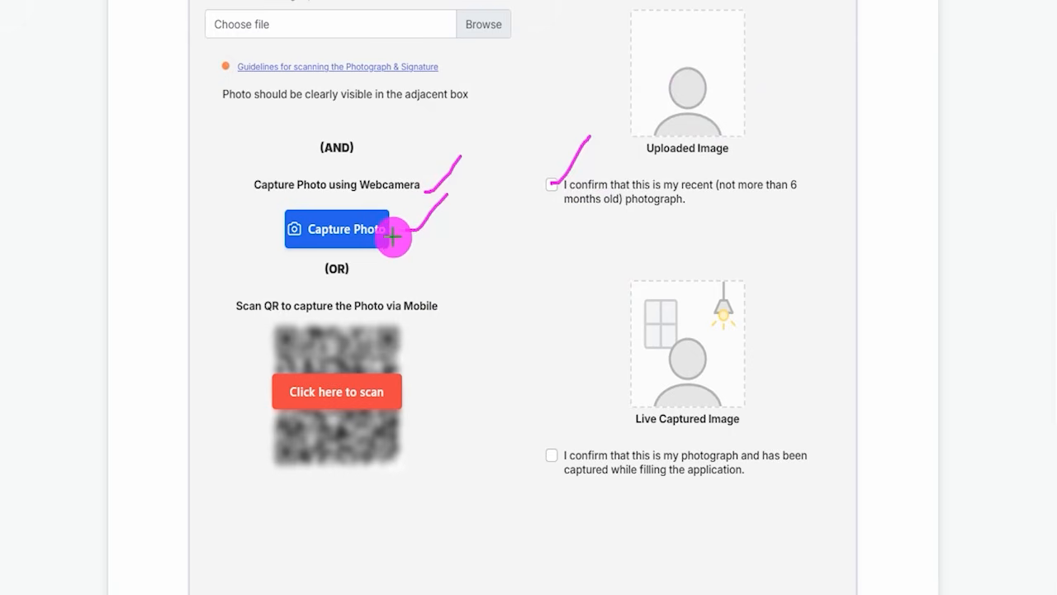
pyautogui.moveTo(400, 234); pyautogui.dragTo(413, 232)
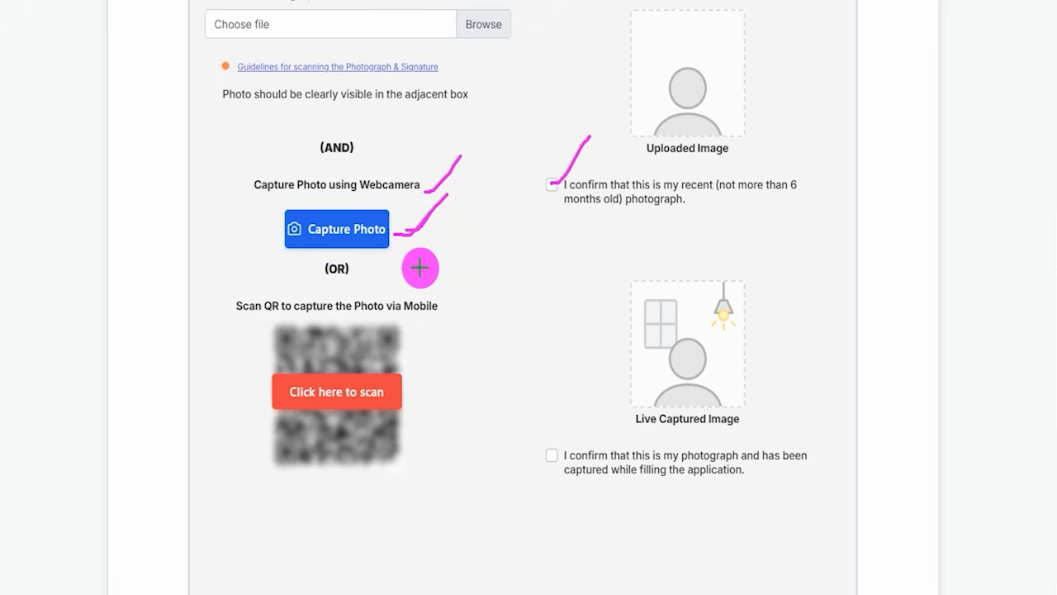
pyautogui.moveTo(411, 395)
pyautogui.mouseDown()
pyautogui.moveTo(426, 395)
pyautogui.moveTo(447, 360)
pyautogui.moveTo(446, 314)
pyautogui.mouseUp()
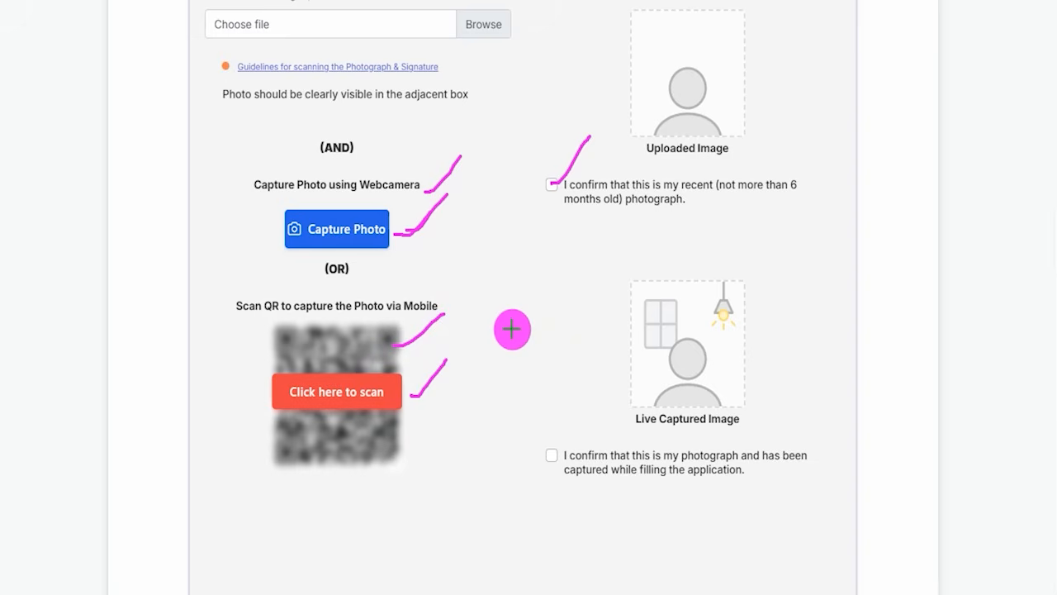
pyautogui.moveTo(758, 342); pyautogui.dragTo(835, 281)
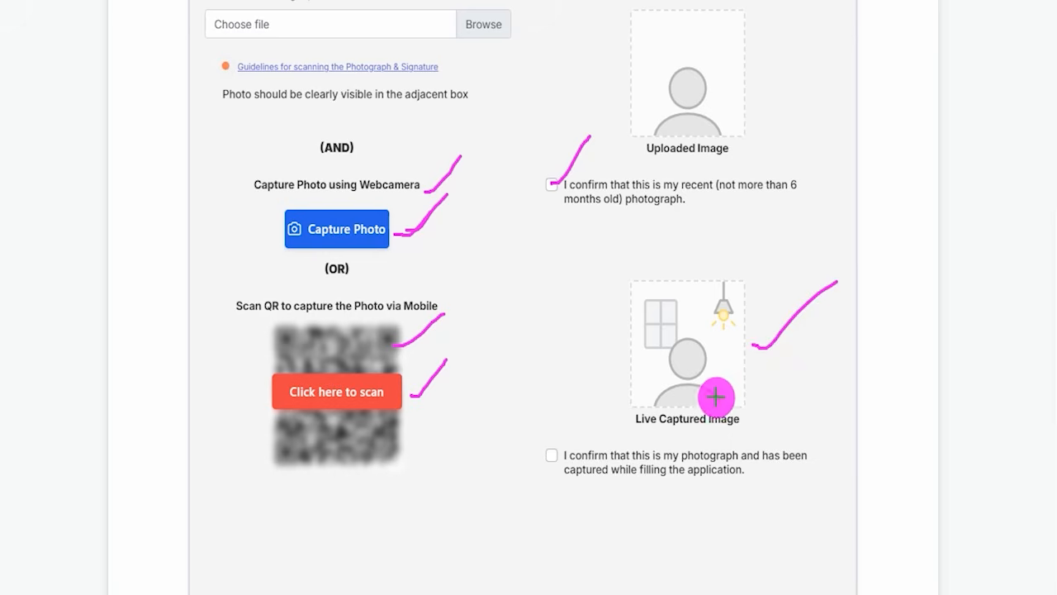
pyautogui.moveTo(552, 456); pyautogui.dragTo(600, 411)
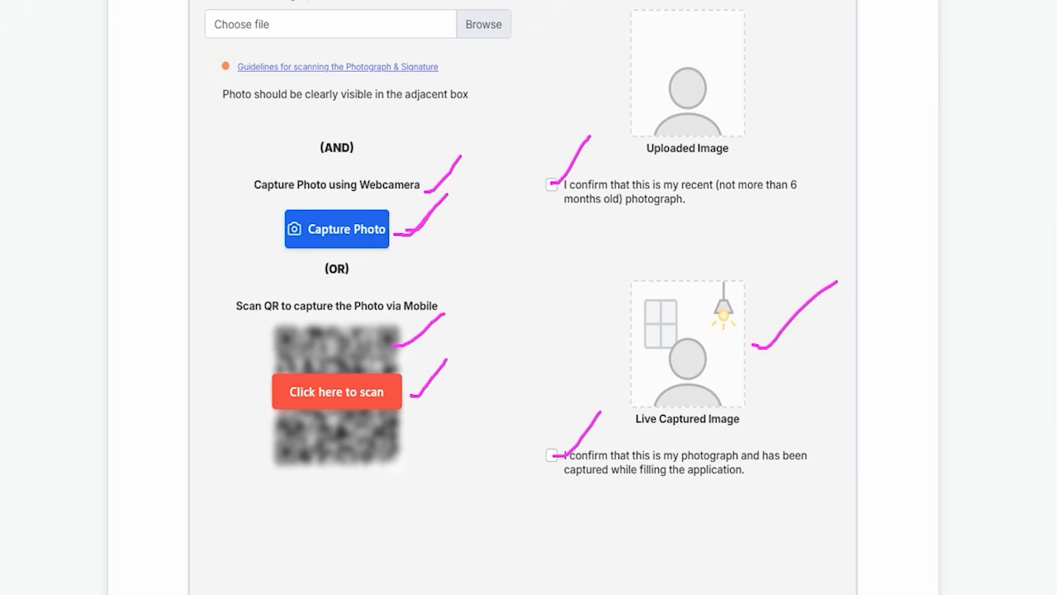
pyautogui.press('Escape')
# Tick-mark the scanned signature upload field and its confirmation checkbox, and continue to the Details section.
pyautogui.scroll(-3, 449, 347)
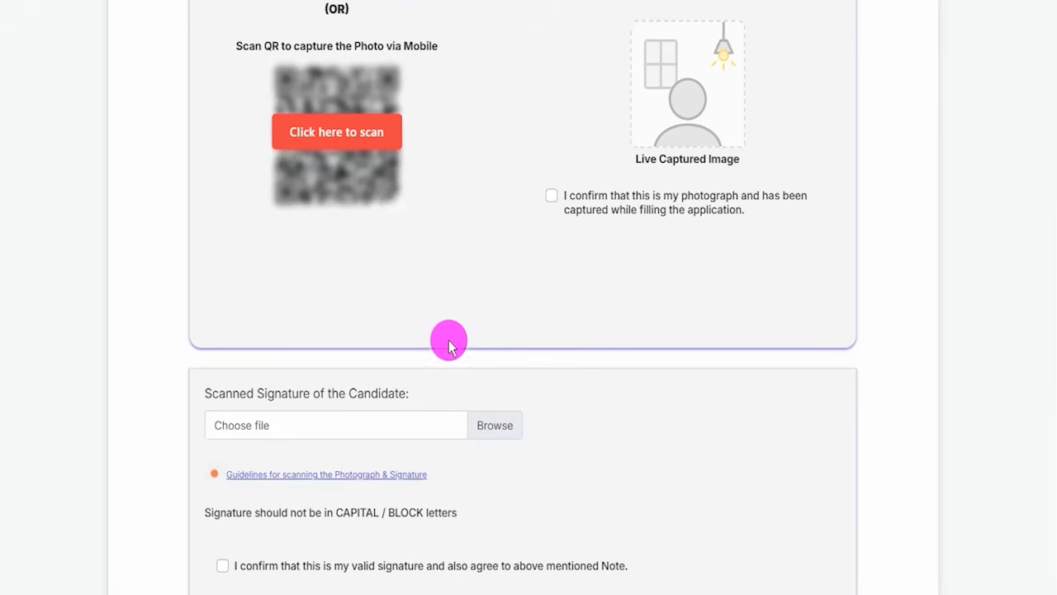
pyautogui.scroll(-3, 448, 347)
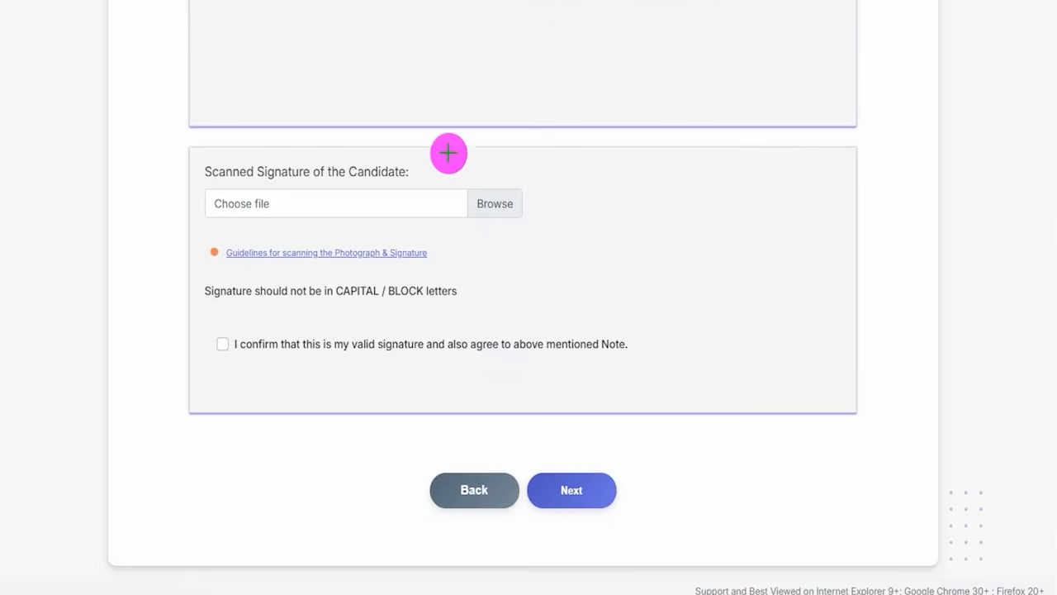
pyautogui.moveTo(523, 183); pyautogui.dragTo(563, 130)
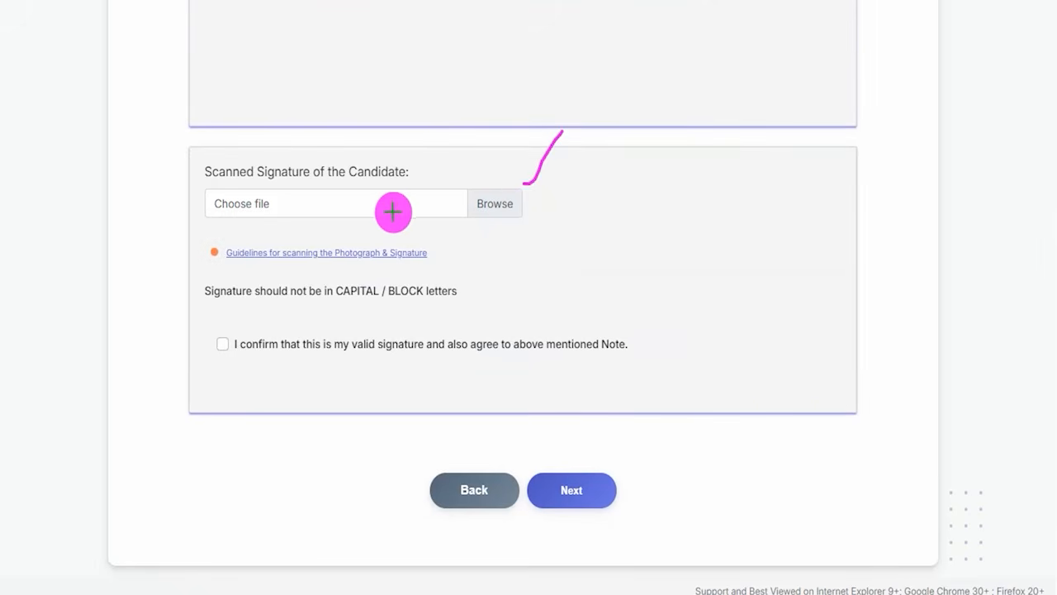
pyautogui.moveTo(390, 203); pyautogui.dragTo(461, 154)
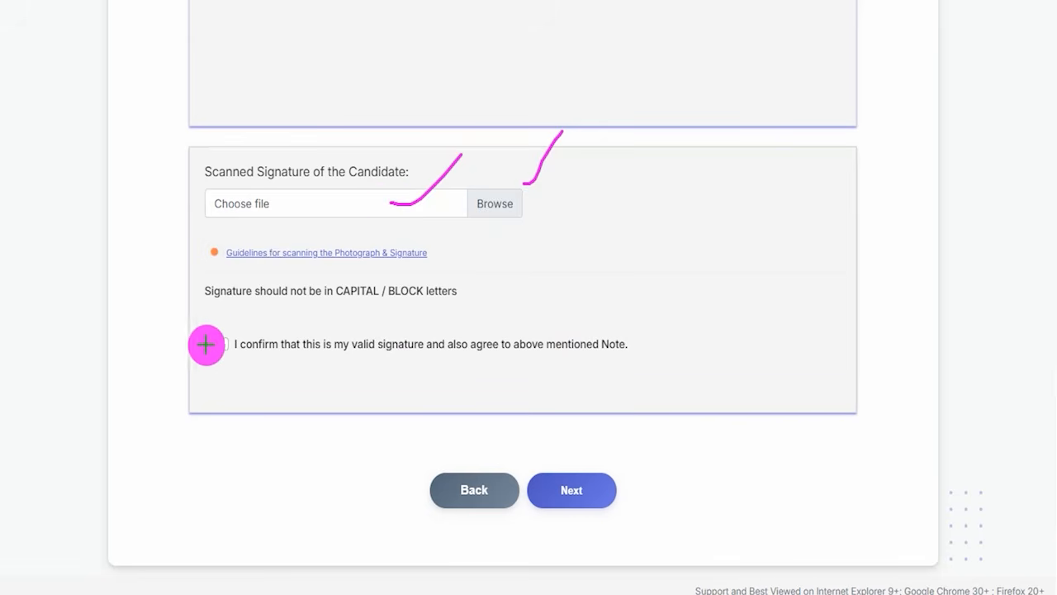
pyautogui.moveTo(219, 346); pyautogui.dragTo(254, 313)
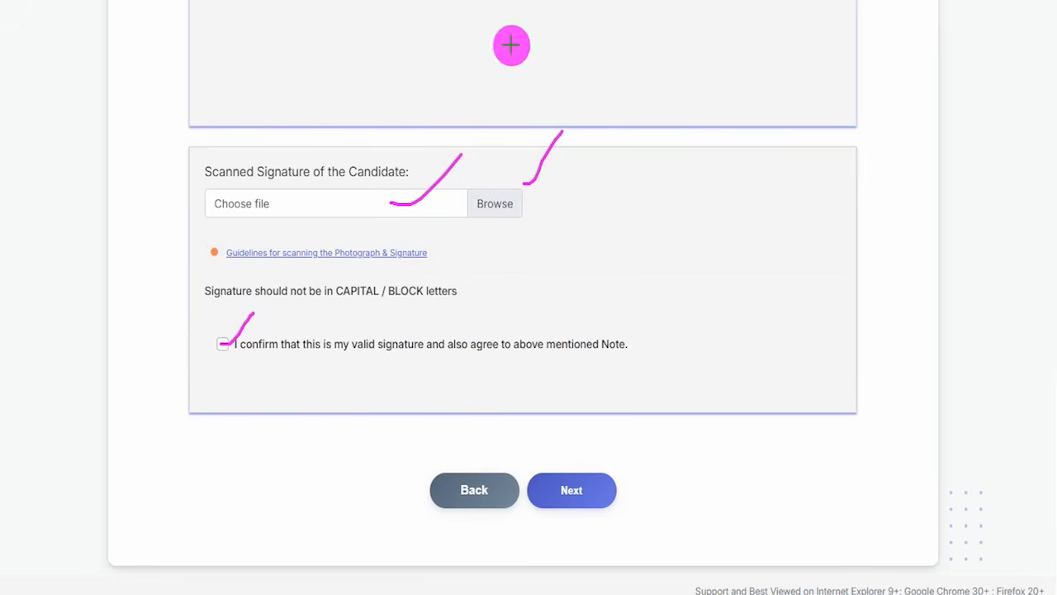
pyautogui.moveTo(724, 314); pyautogui.dragTo(609, 475)
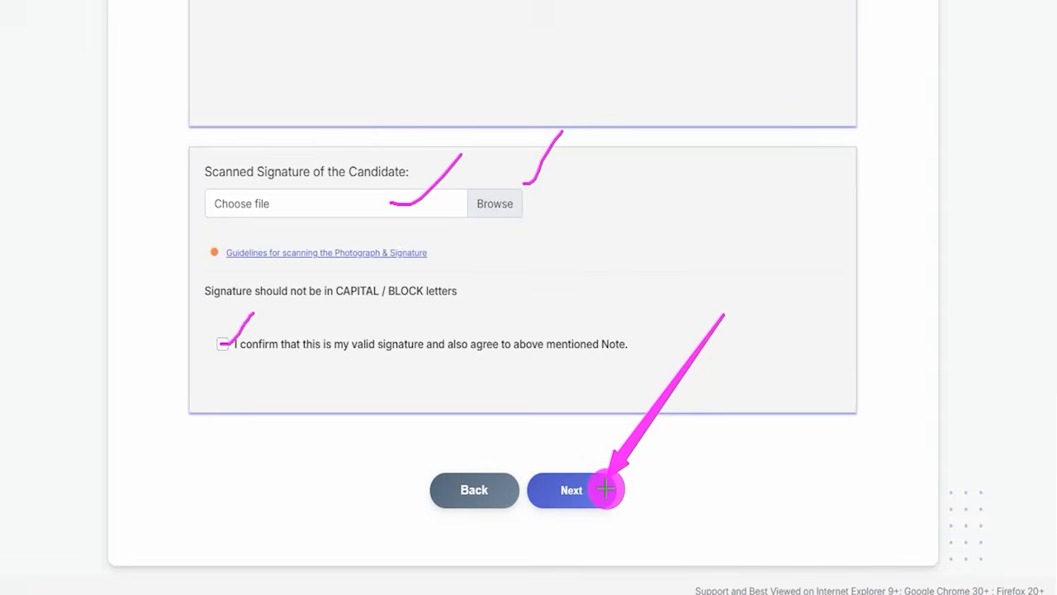
pyautogui.click(606, 489)
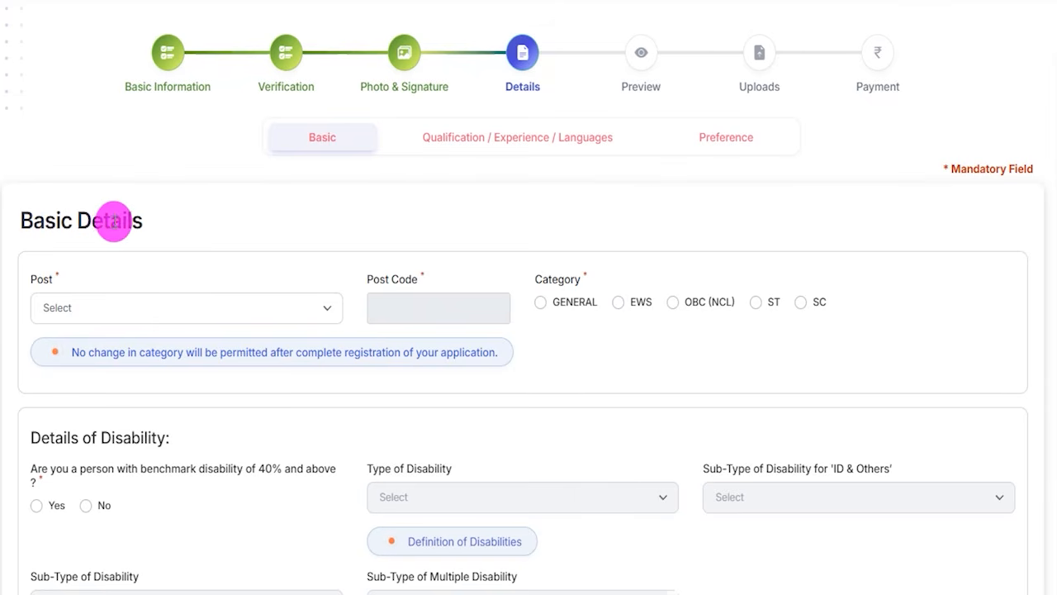
# Set the post to IT Officer (Scale-I) and the category to SC, accepting the category instructions.
pyautogui.click(152, 308)
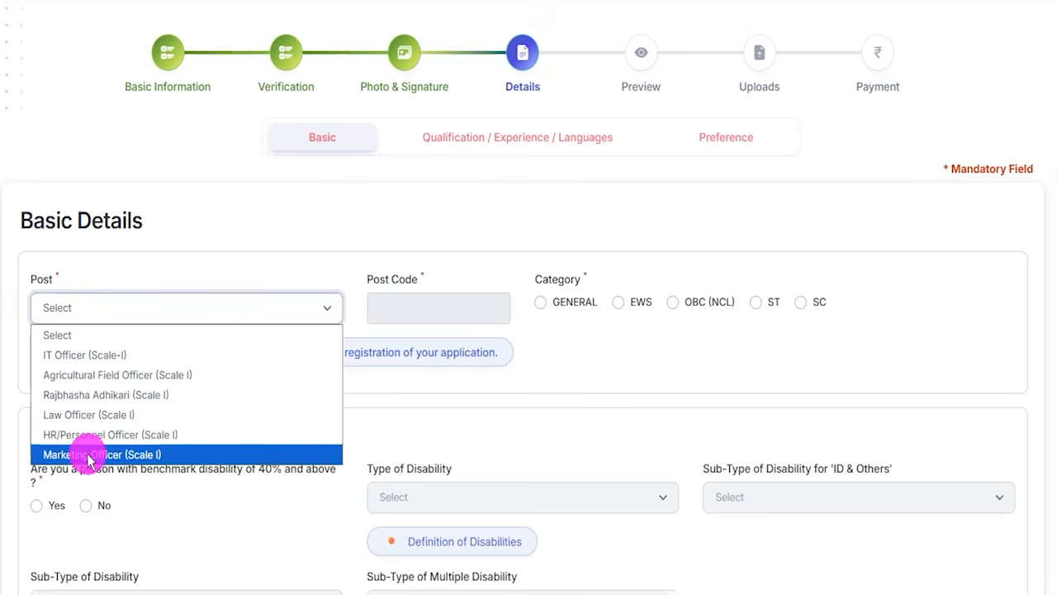
pyautogui.click(100, 355)
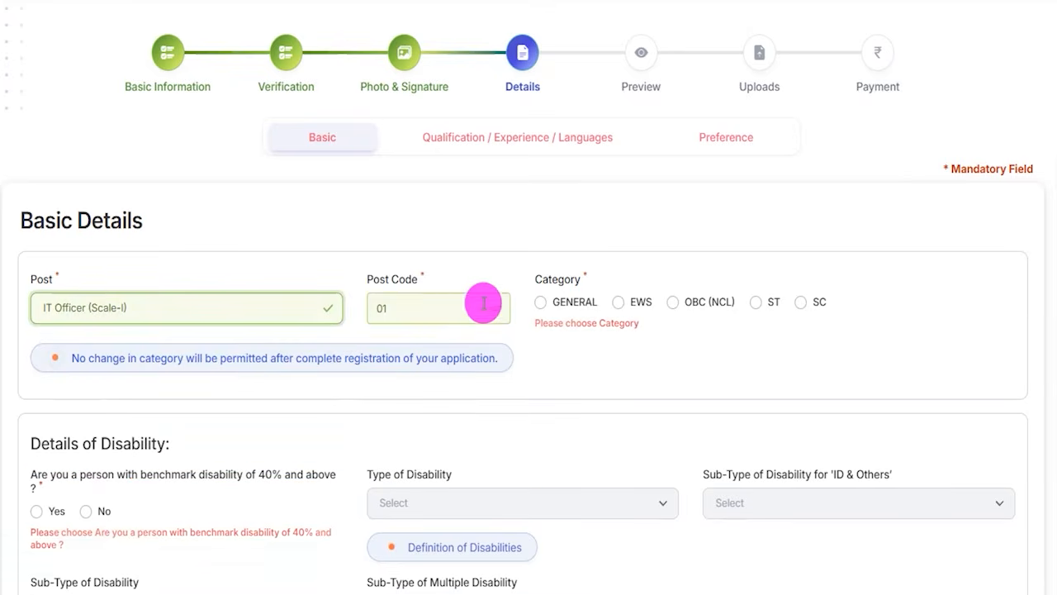
pyautogui.click(801, 305)
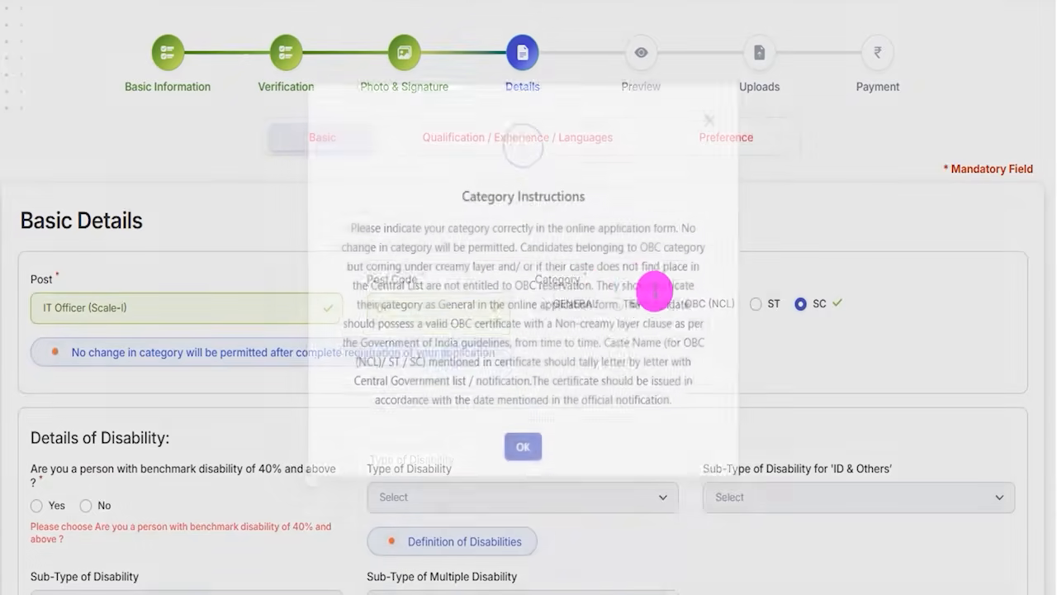
pyautogui.click(524, 467)
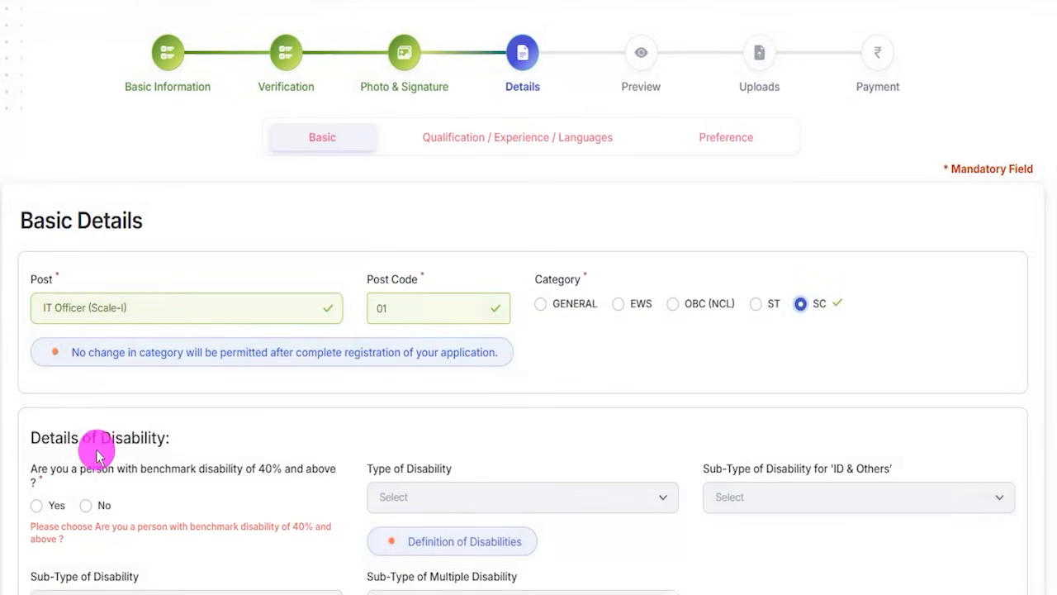
# Answer Yes to benchmark disability of 40% and above, with disability type HI and sub-type Deaf.
pyautogui.scroll(-3, 135, 394)
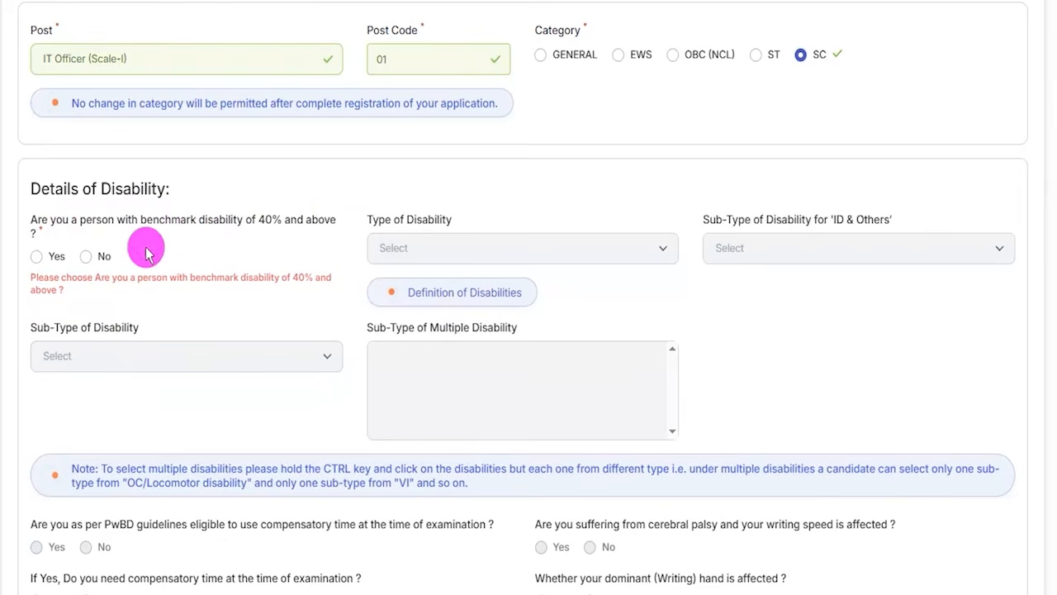
pyautogui.click(36, 257)
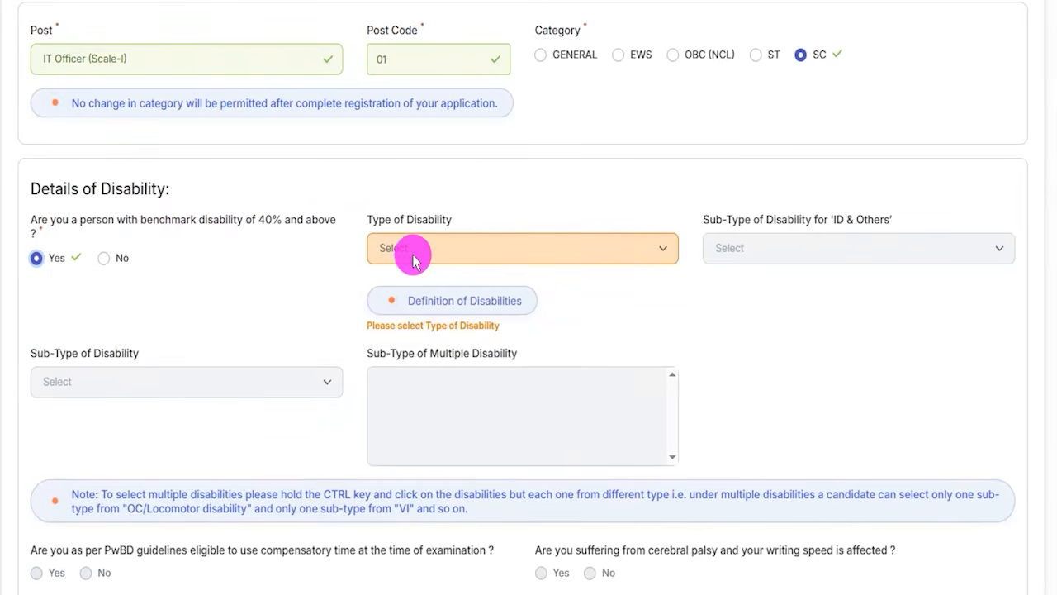
pyautogui.click(413, 252)
pyautogui.click(394, 281)
pyautogui.click(390, 291)
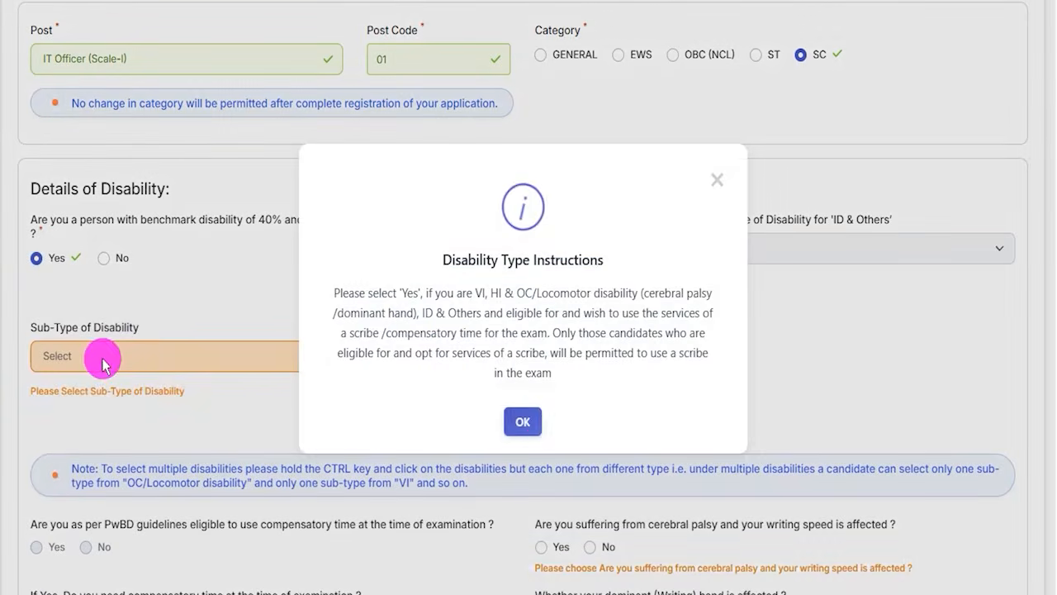
pyautogui.click(538, 424)
pyautogui.click(106, 354)
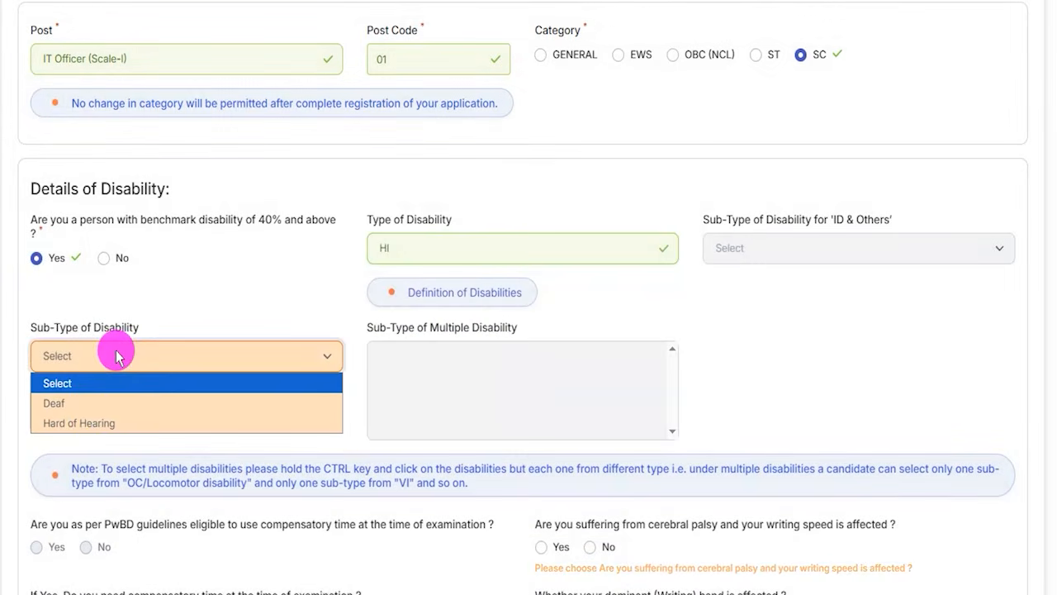
pyautogui.click(106, 402)
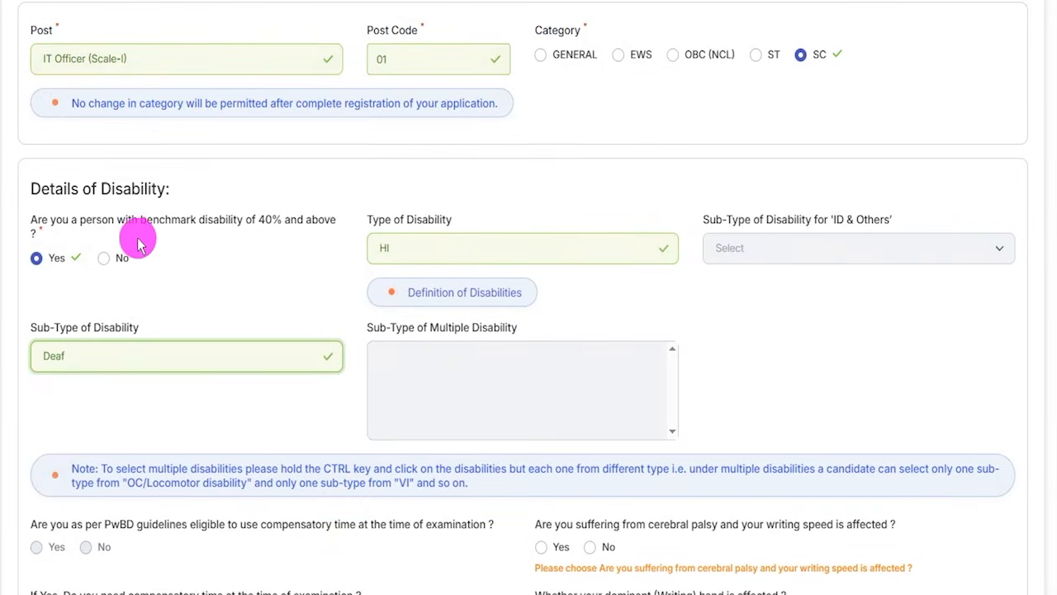
# Answer No to benchmark disability of 40% and above and No to the sec 2(s) specified disability with difficulty in writing.
pyautogui.click(102, 261)
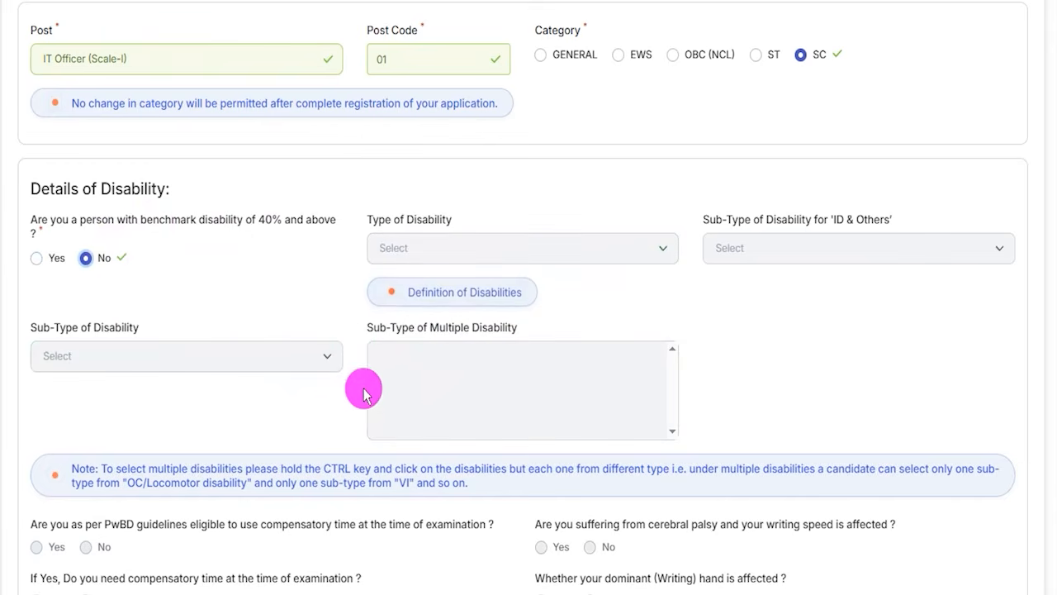
pyautogui.scroll(-4, 347, 371)
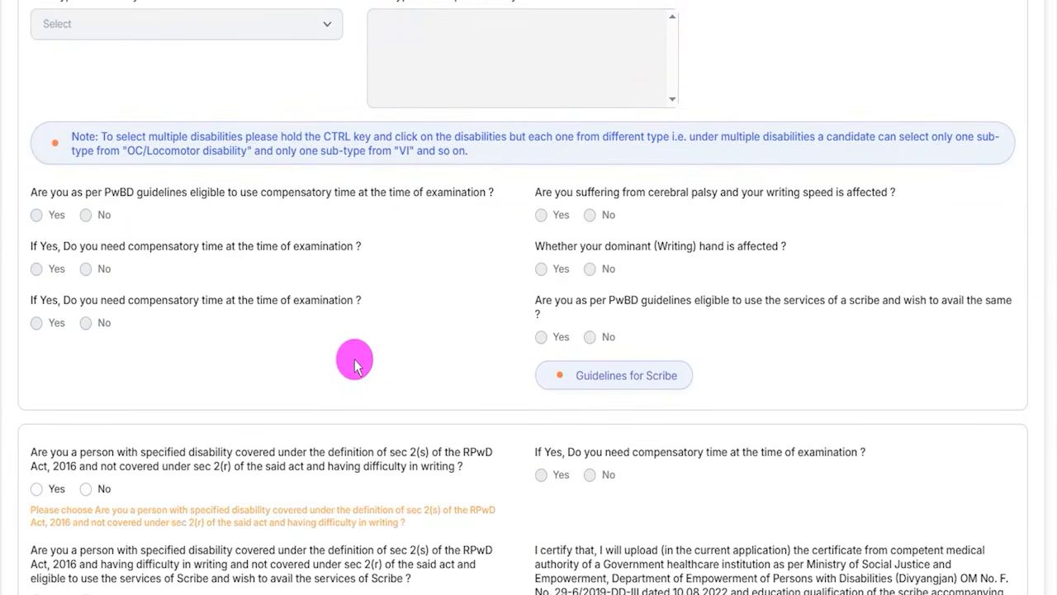
pyautogui.scroll(-2, 384, 376)
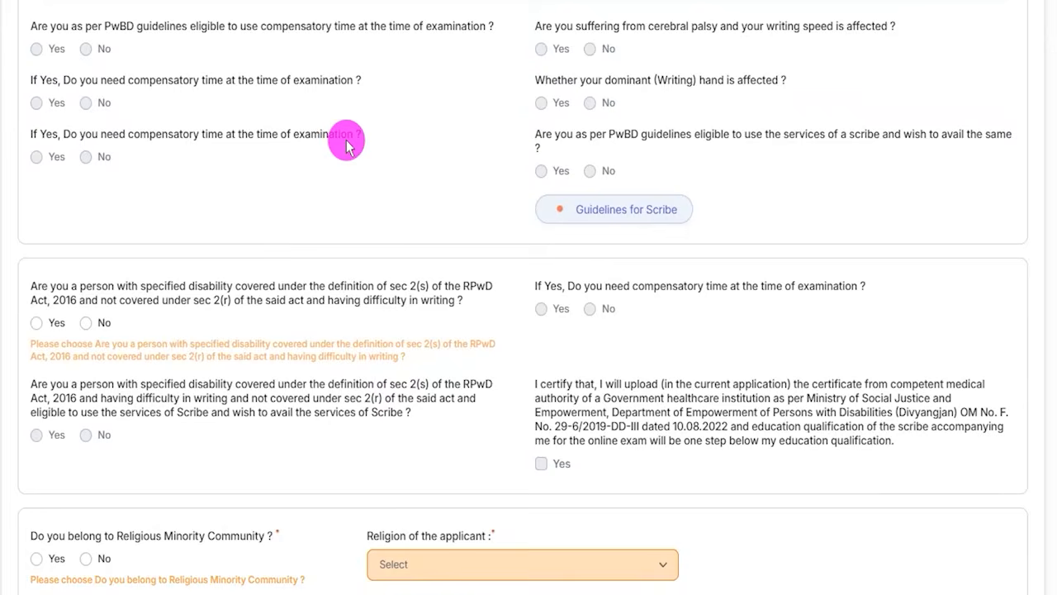
pyautogui.scroll(-1, 257, 336)
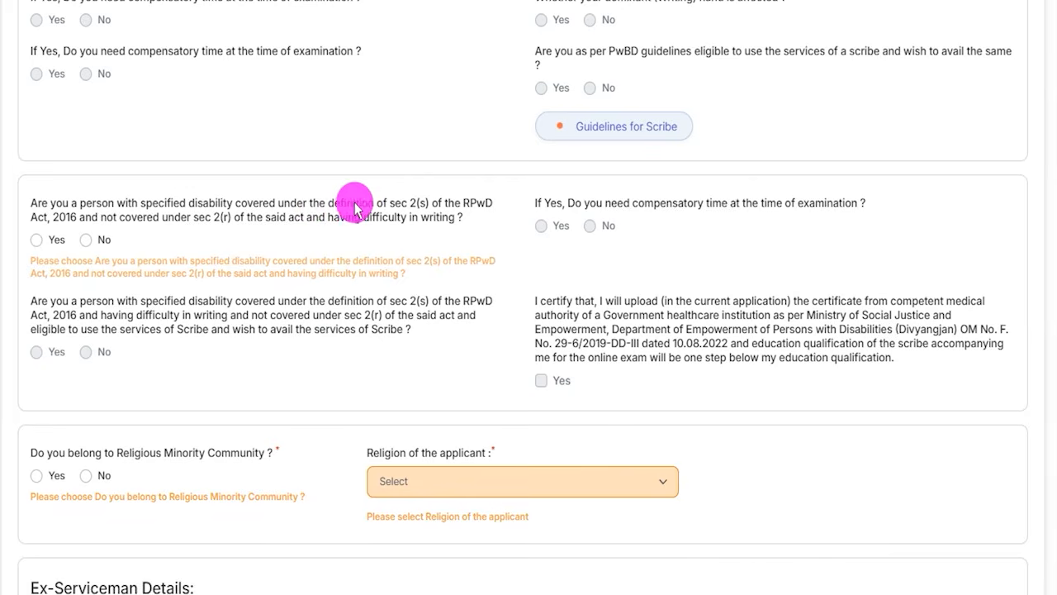
pyautogui.click(34, 240)
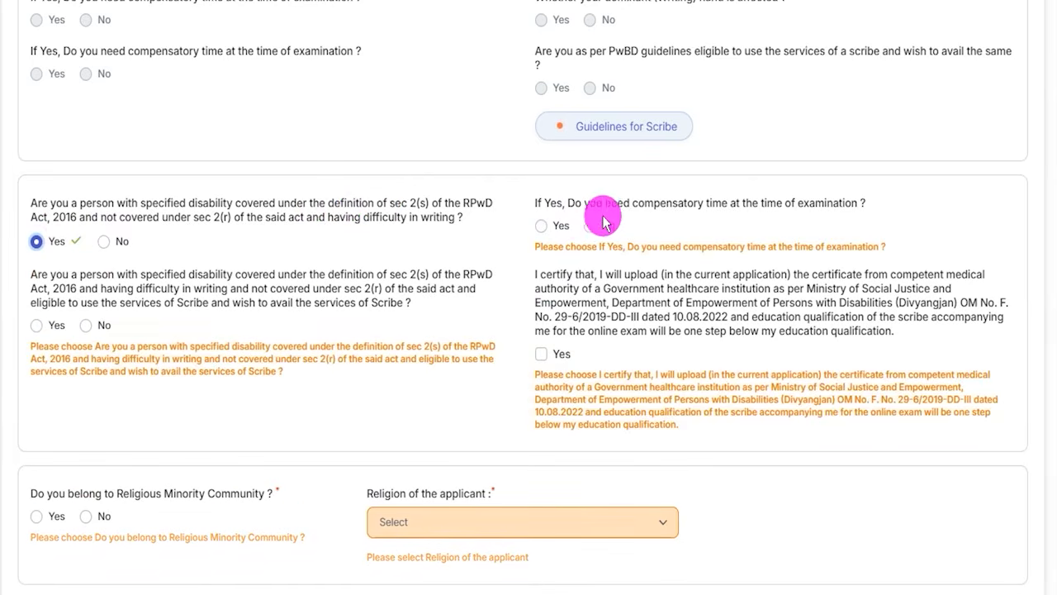
pyautogui.click(101, 241)
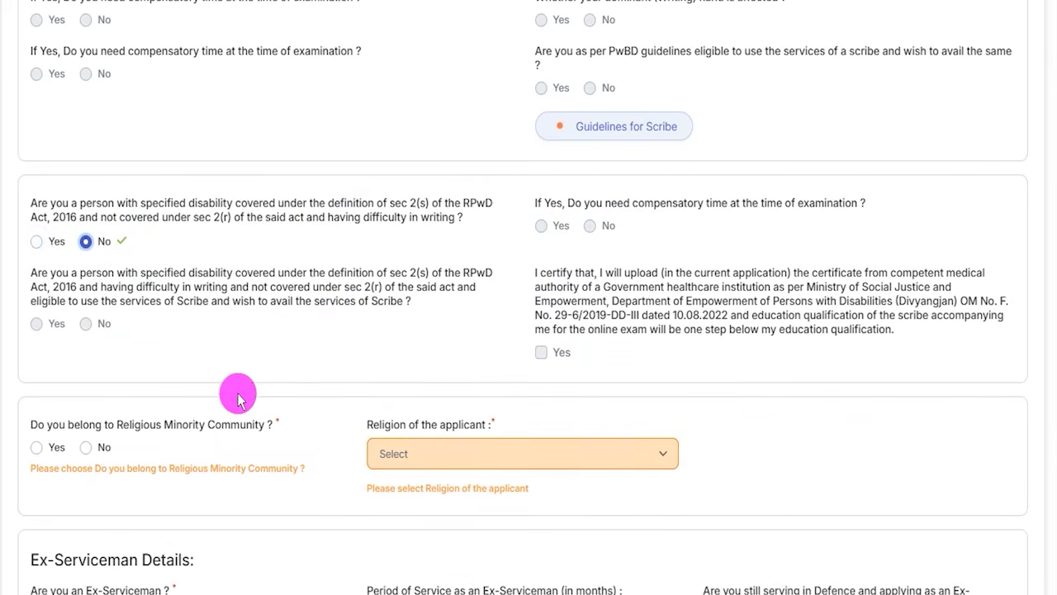
# Answer No to belonging to a religious minority community and set the applicant's religion to Hinduism.
pyautogui.scroll(-2, 244, 384)
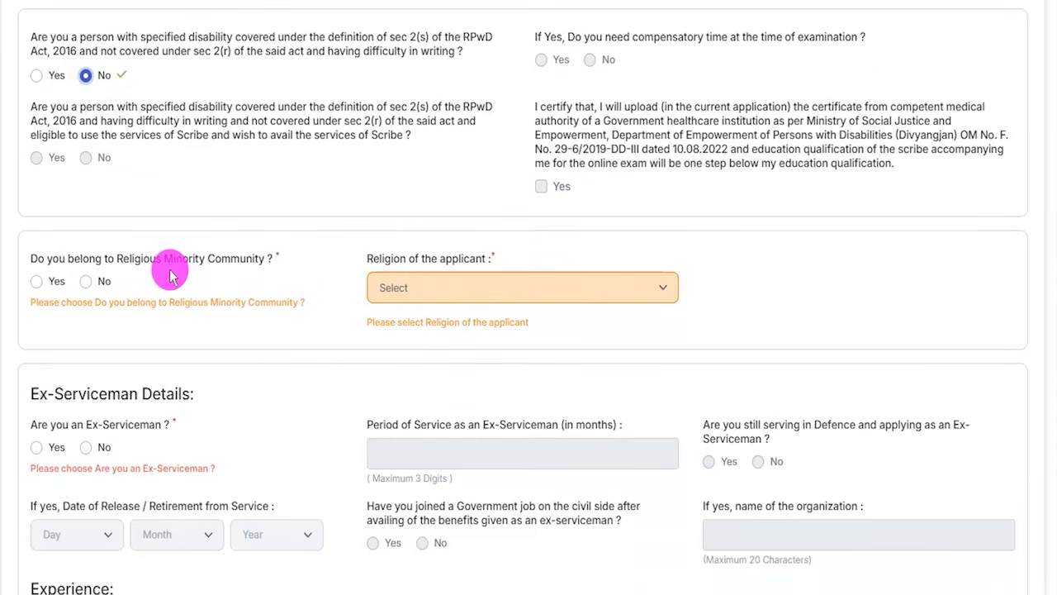
pyautogui.click(37, 282)
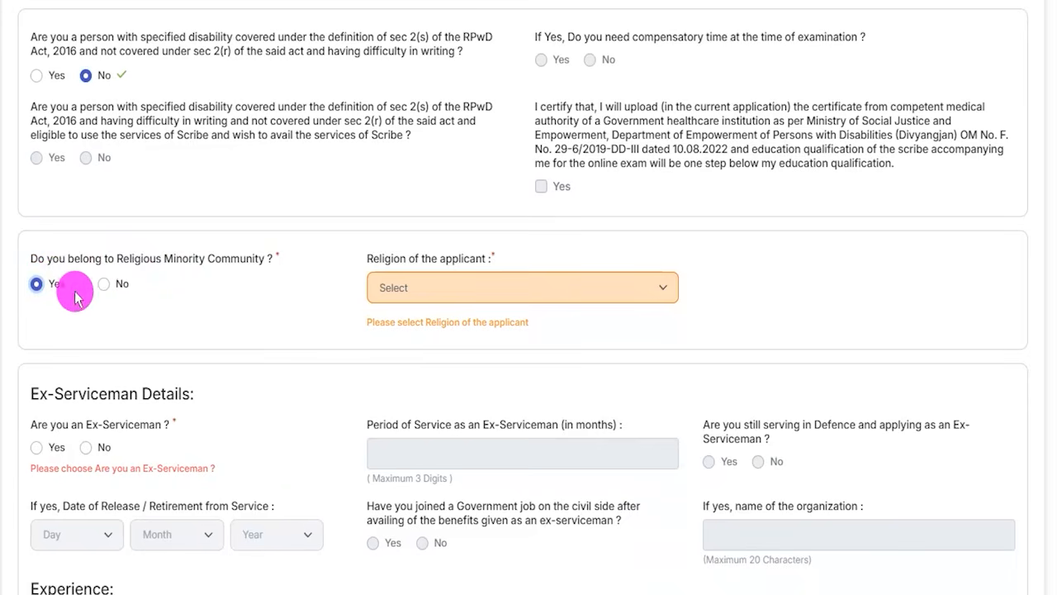
pyautogui.click(103, 283)
pyautogui.click(429, 294)
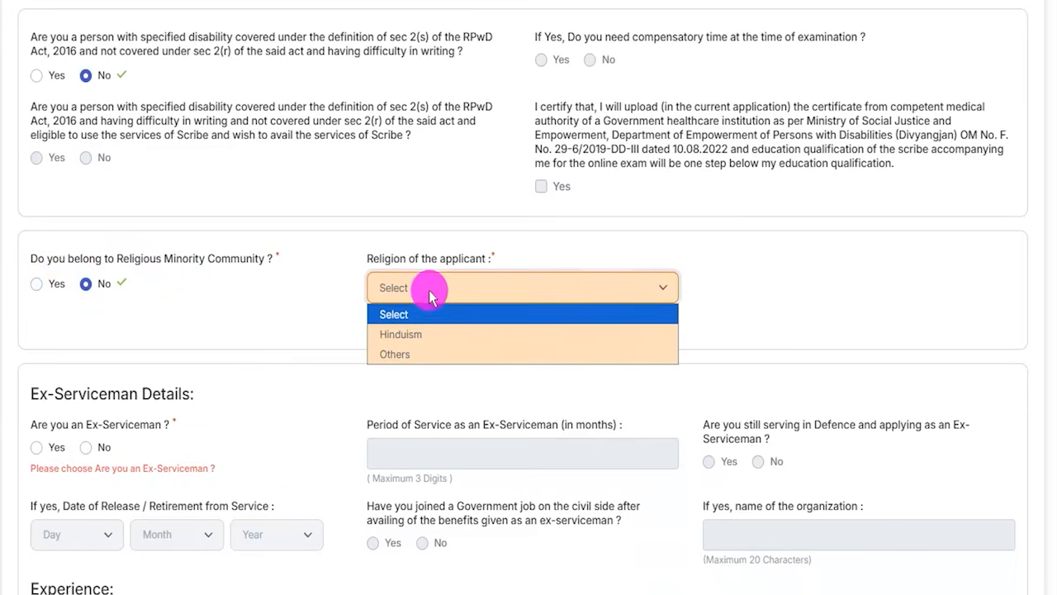
pyautogui.click(406, 334)
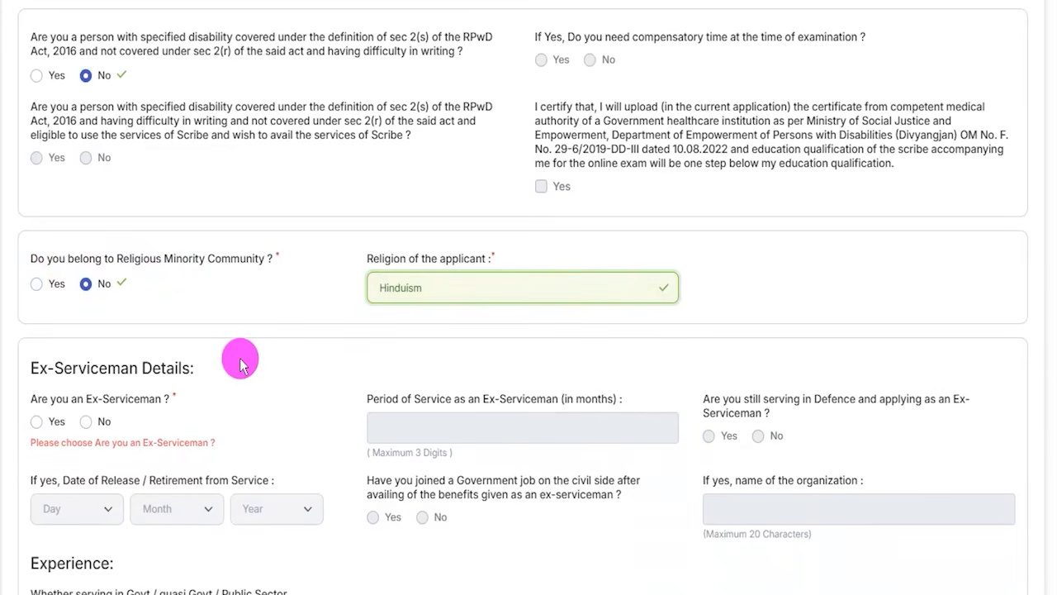
# Answer Yes to being an Ex-Serviceman and open the period of service in months for entry.
pyautogui.scroll(-2, 240, 363)
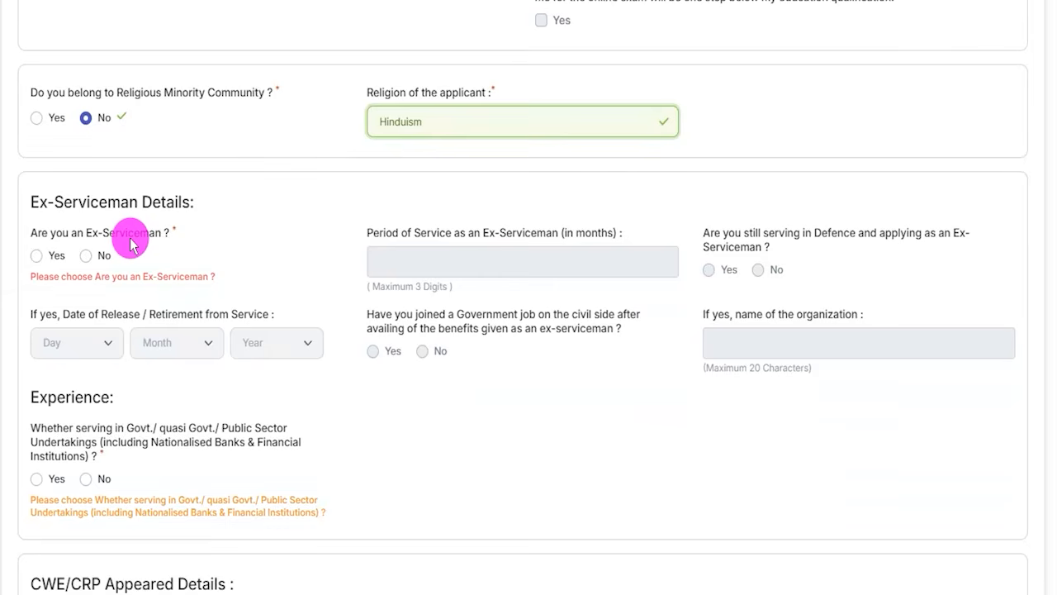
pyautogui.click(47, 234)
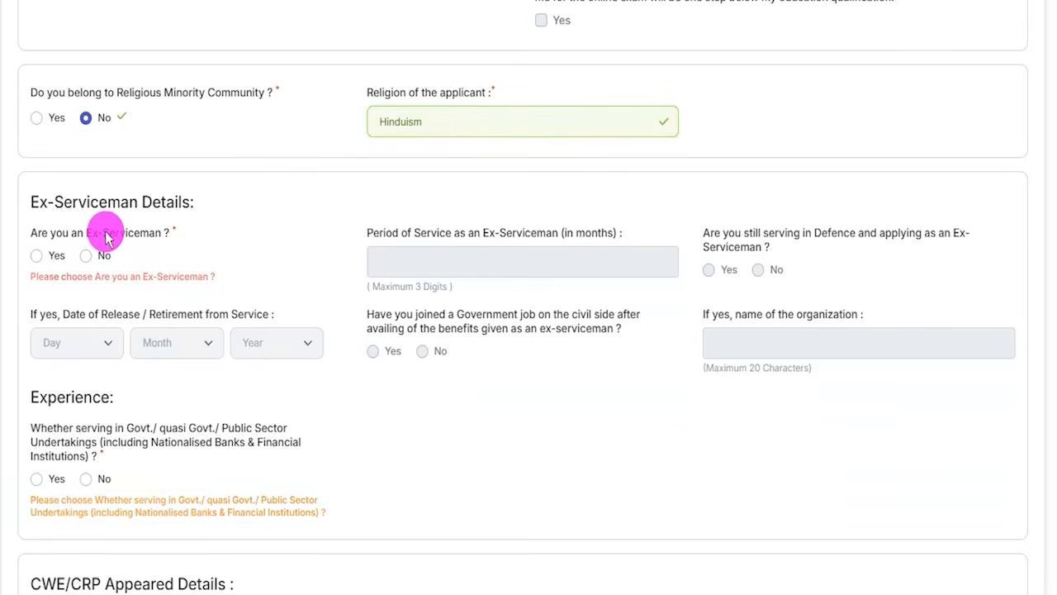
pyautogui.click(46, 257)
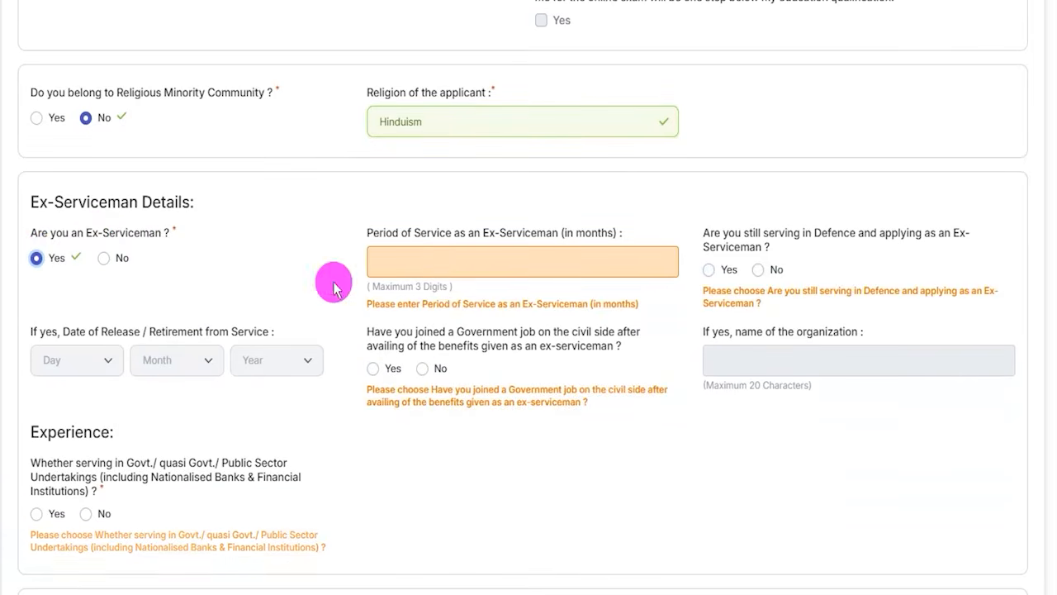
pyautogui.click(457, 258)
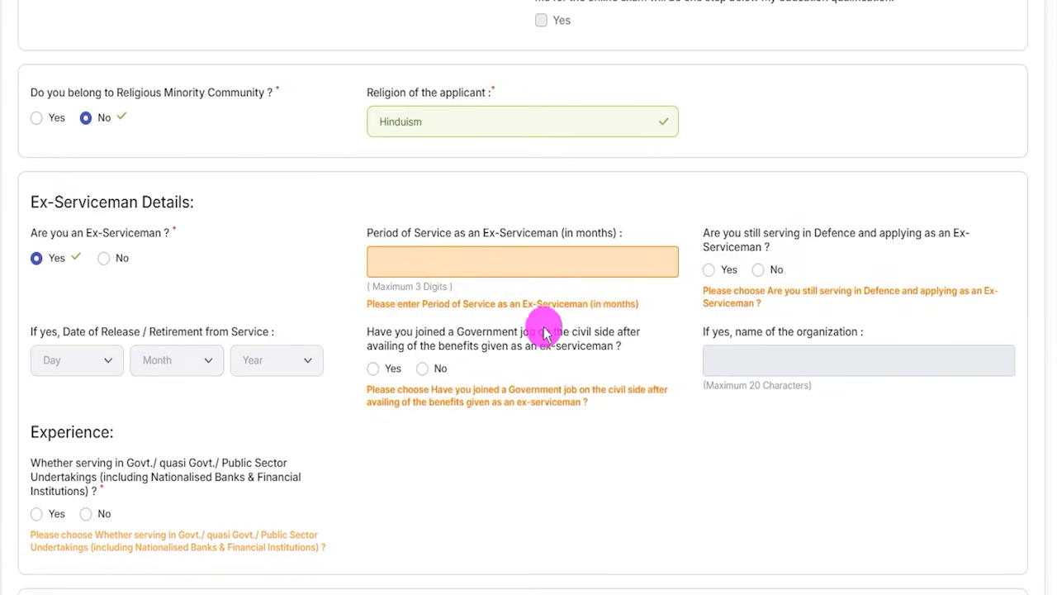
# Answer No to being an Ex-Serviceman and No to serving in Govt., quasi Govt. or Public Sector Undertakings.
pyautogui.click(106, 263)
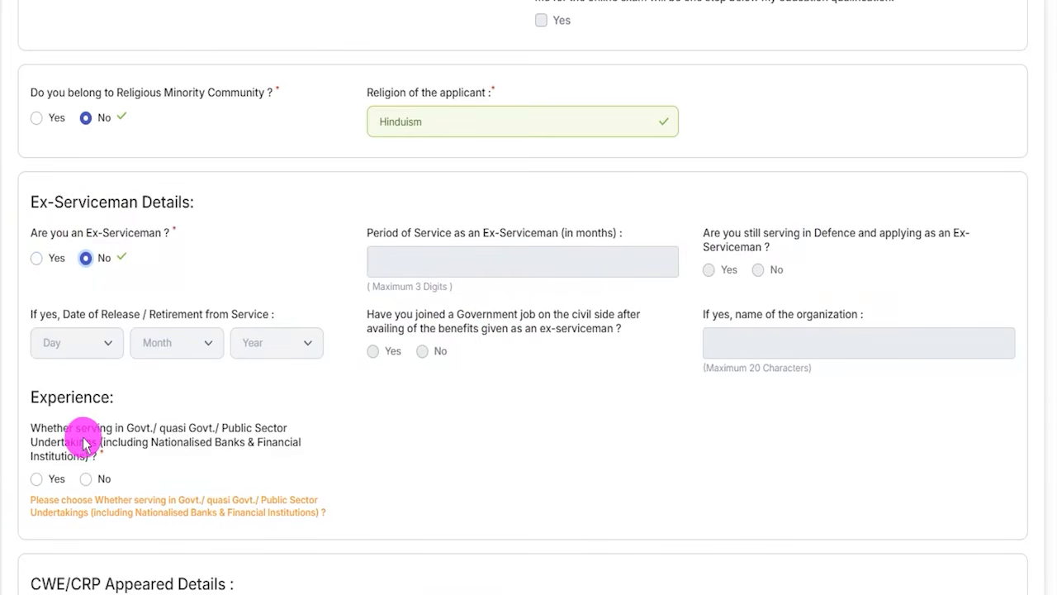
pyautogui.scroll(-2, 79, 430)
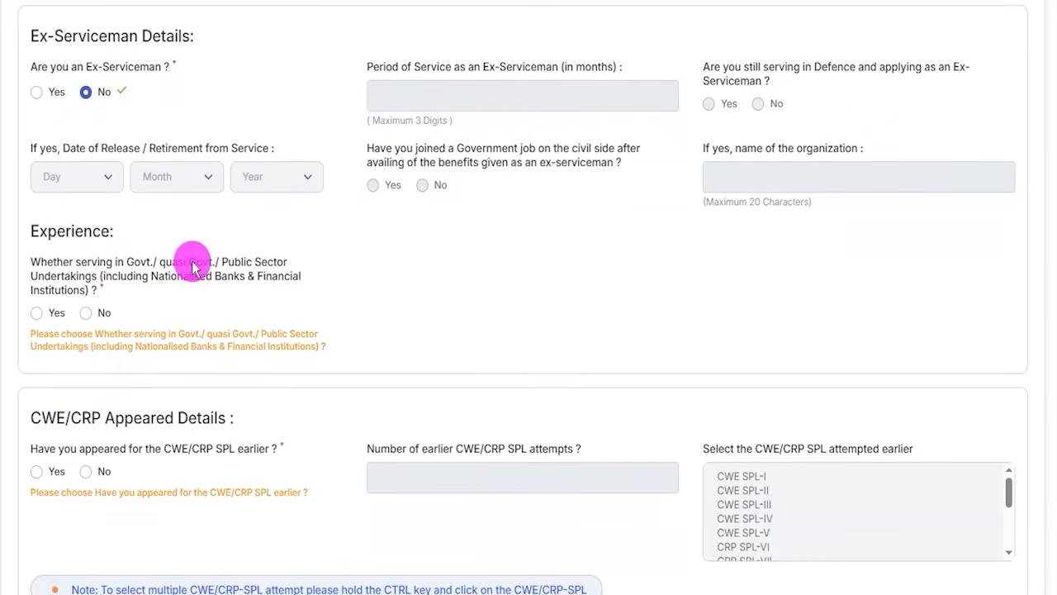
pyautogui.click(37, 313)
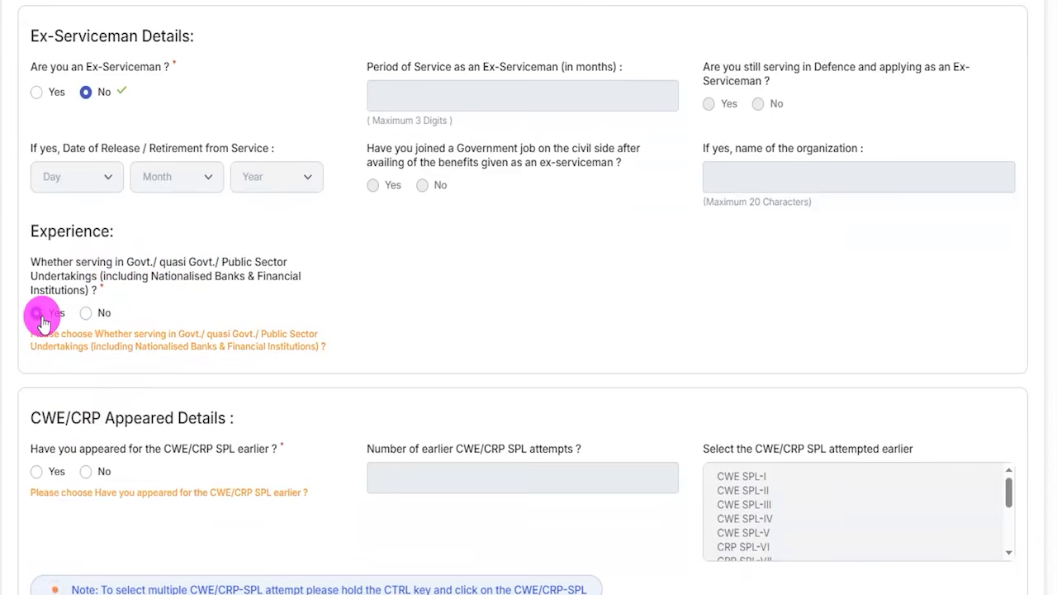
pyautogui.click(106, 316)
# Answer Yes to having appeared for the CWE/CRP SPL earlier, with 2 attempts, selecting CWE SPL-I and CWE SPL-II.
pyautogui.scroll(-3, 202, 338)
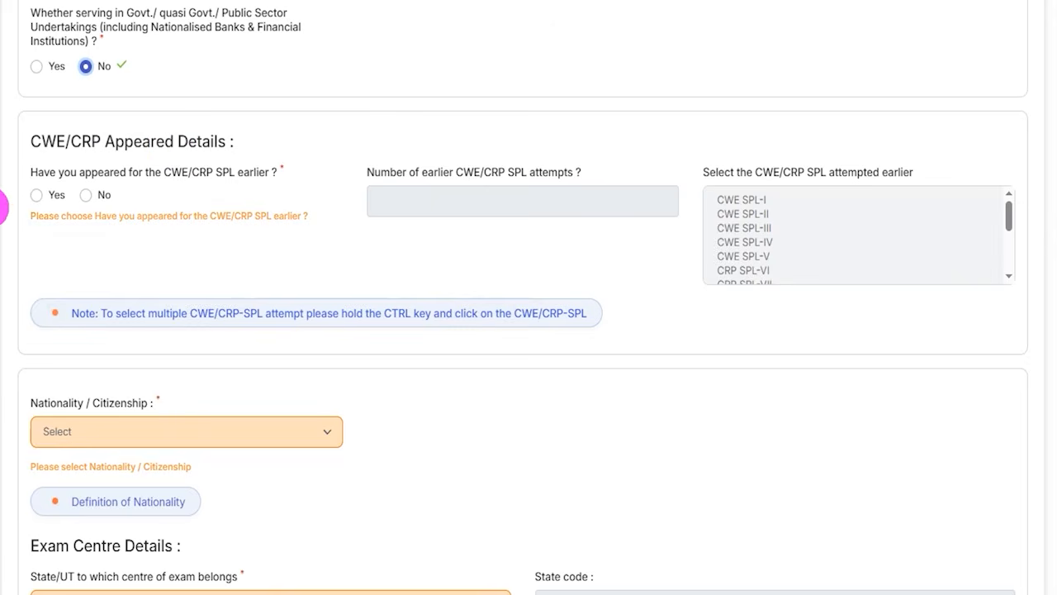
pyautogui.click(37, 196)
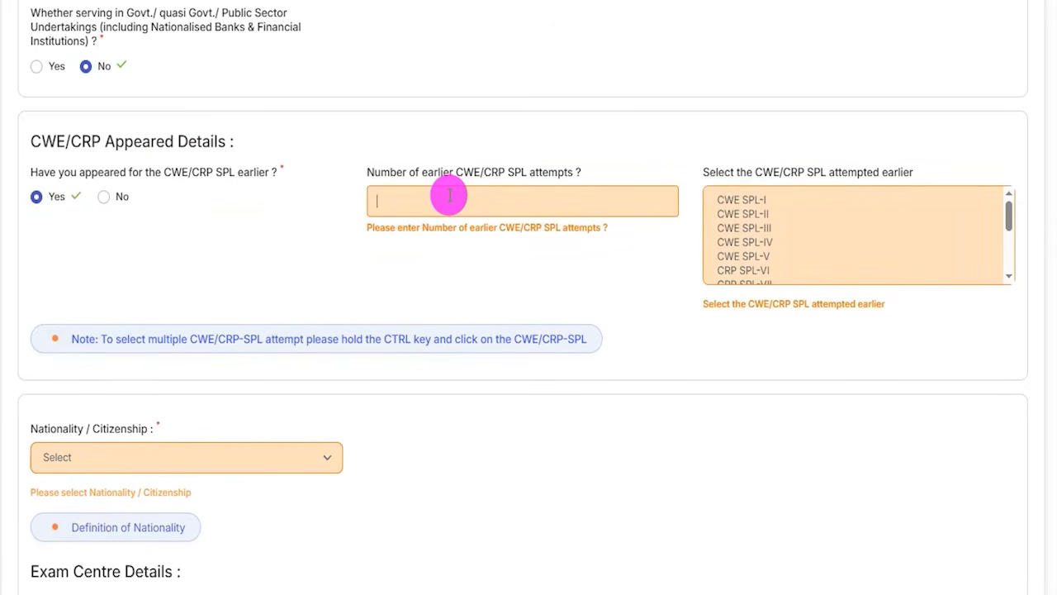
pyautogui.write('2')
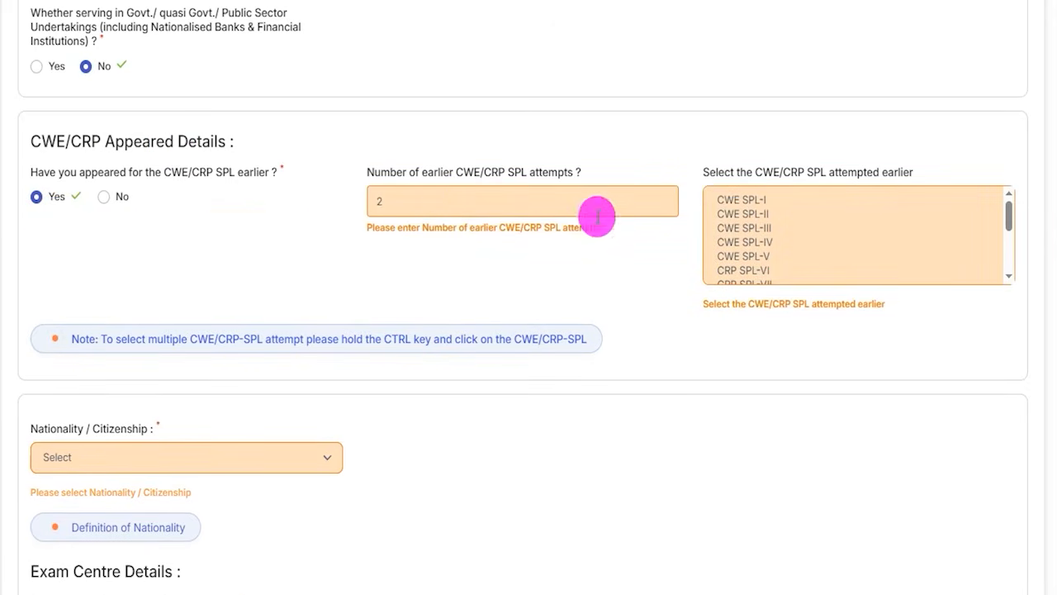
pyautogui.click(742, 202)
pyautogui.keyDown('ctrl'); pyautogui.click(742, 214); pyautogui.keyUp('ctrl')
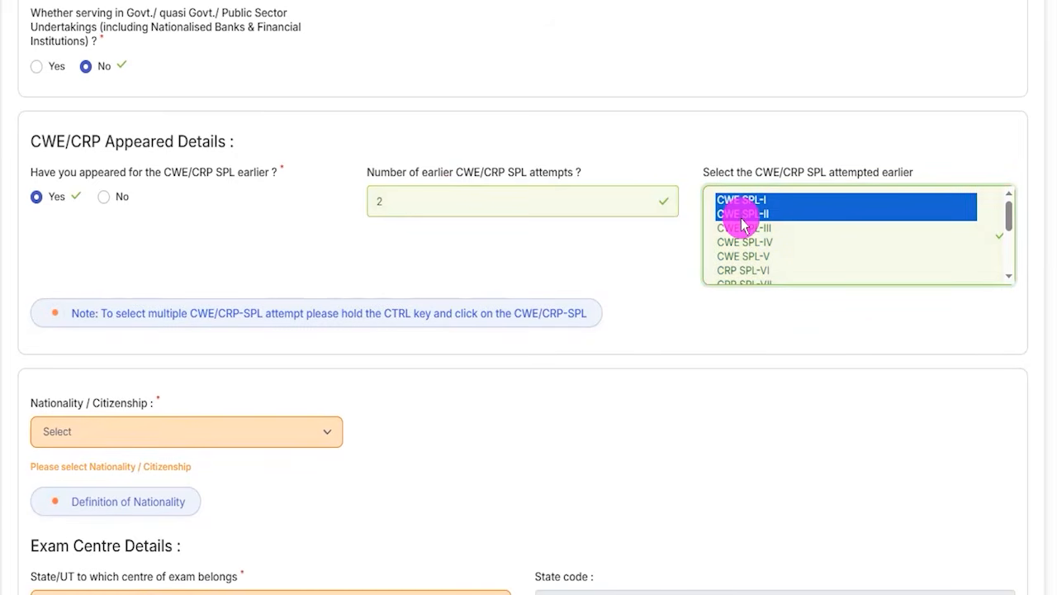
pyautogui.keyDown('ctrl'); pyautogui.click(744, 228); pyautogui.keyUp('ctrl')
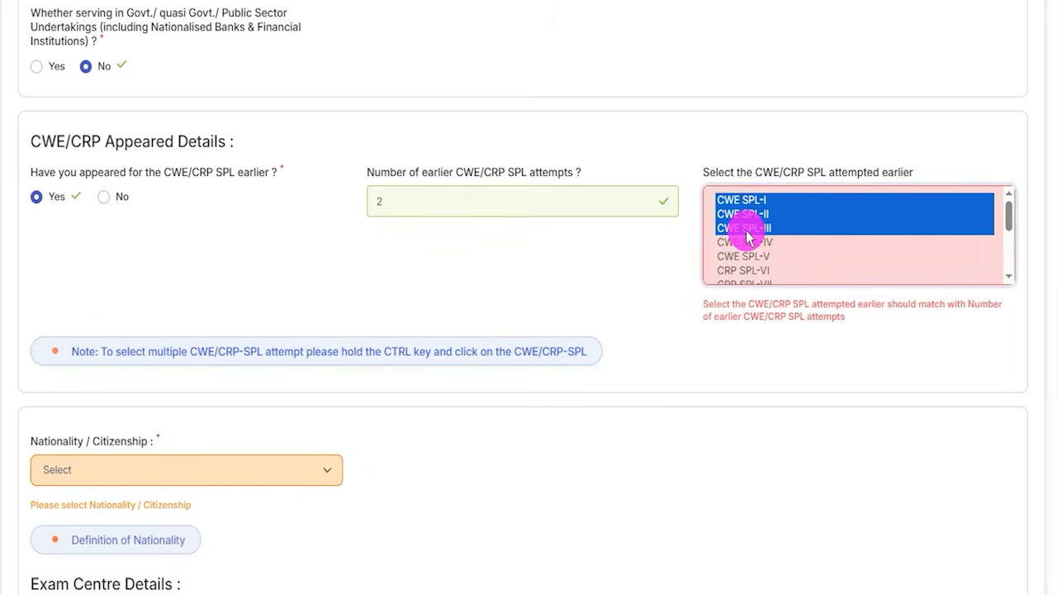
pyautogui.keyDown('ctrl'); pyautogui.click(742, 228); pyautogui.keyUp('ctrl')
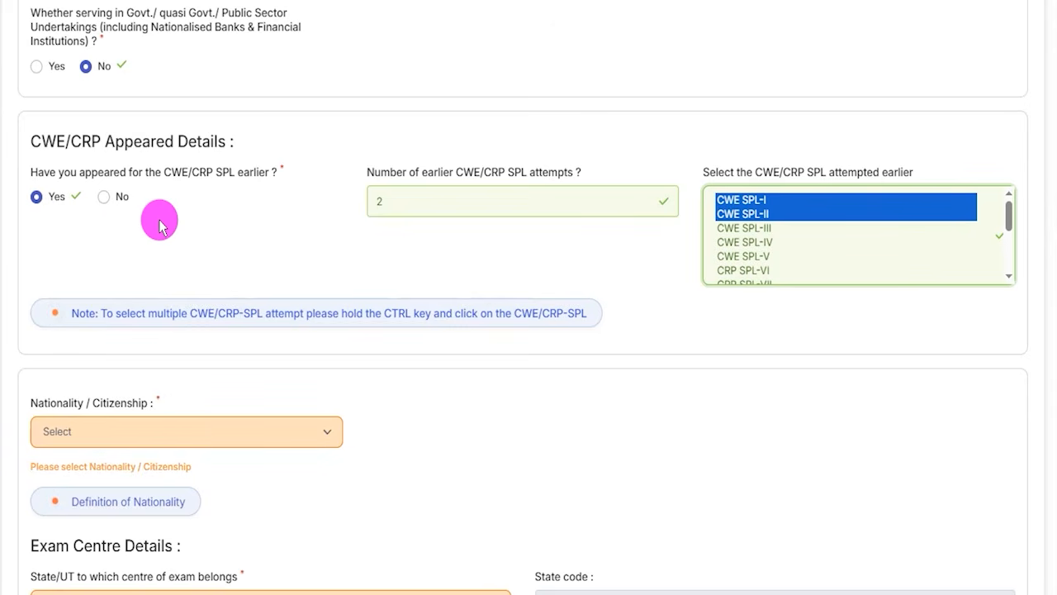
# Answer No to having appeared for the CWE/CRP SPL earlier and set the nationality to Indian.
pyautogui.click(104, 198)
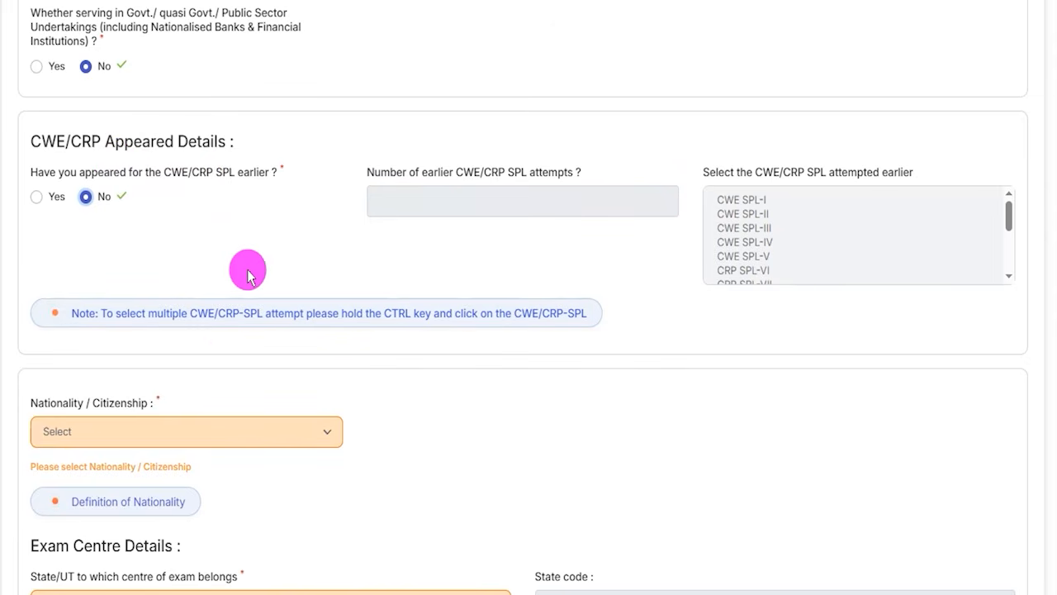
pyautogui.scroll(-3, 229, 355)
pyautogui.click(78, 177)
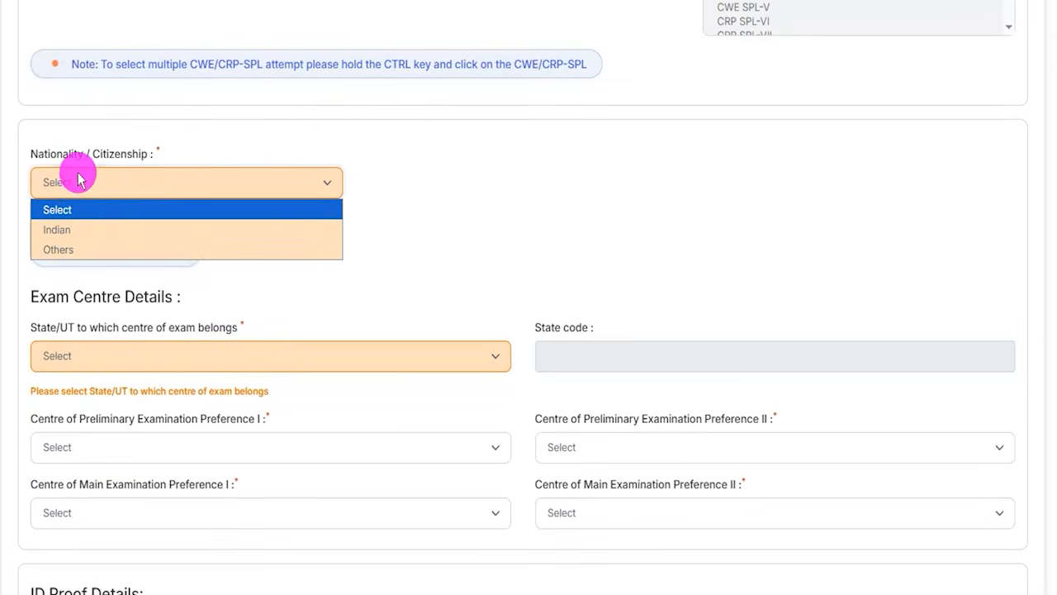
pyautogui.click(56, 232)
# Set the exam centre state to Uttar Pradesh, with Aligarh and Bareilly as first and second preliminary examination preferences.
pyautogui.scroll(-3, 349, 253)
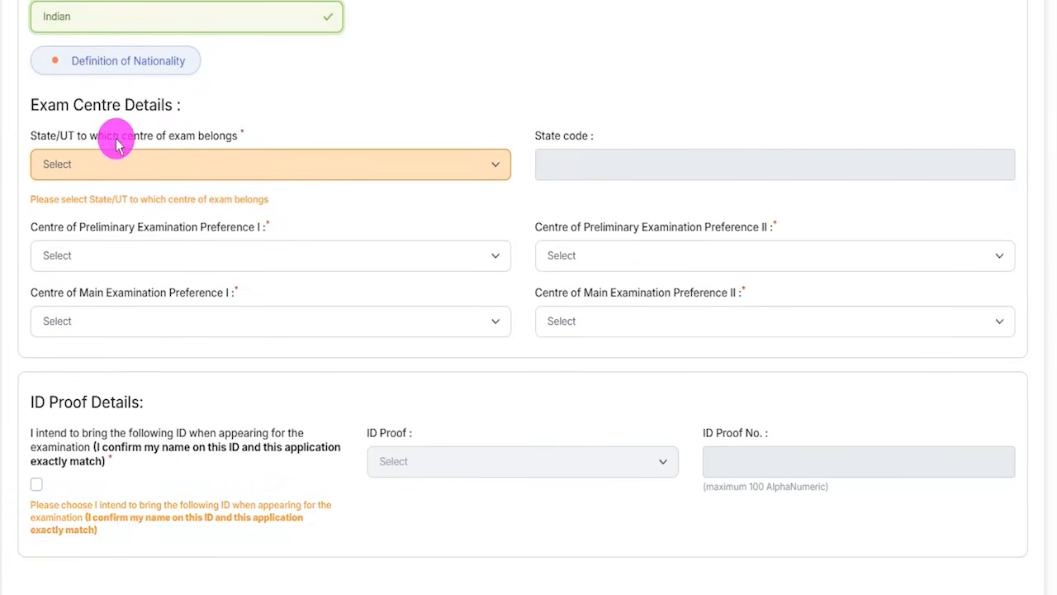
pyautogui.click(176, 179)
pyautogui.scroll(-5, 119, 408)
pyautogui.click(392, 443)
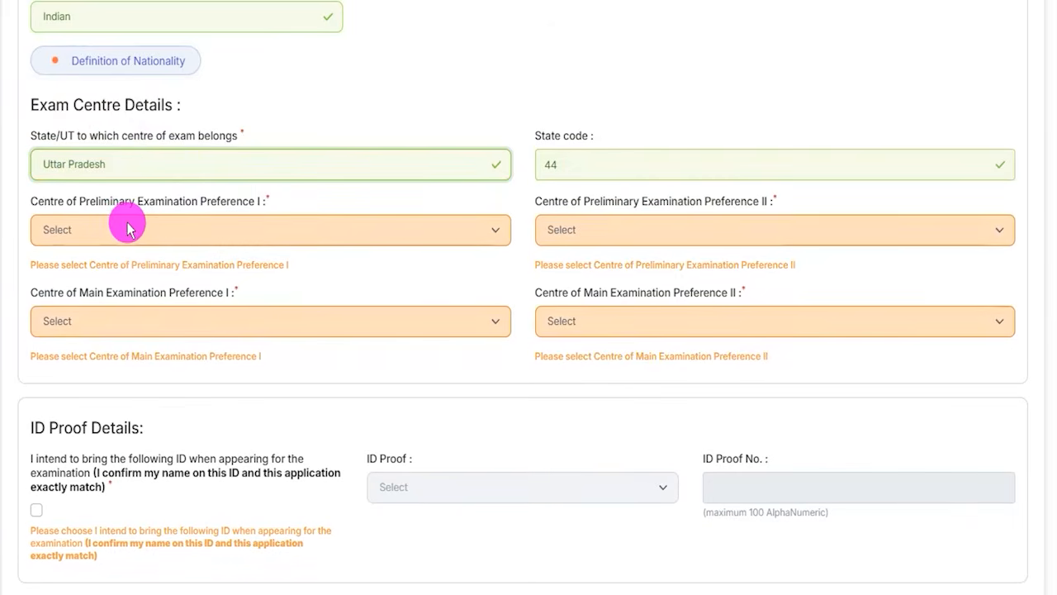
pyautogui.click(113, 229)
pyautogui.click(71, 296)
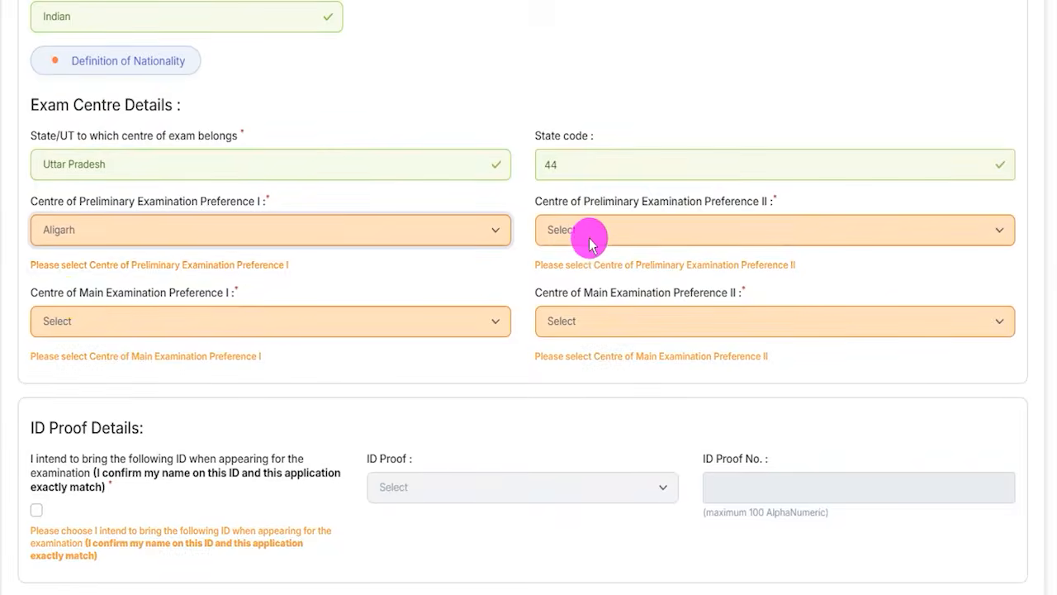
pyautogui.click(586, 234)
pyautogui.click(567, 316)
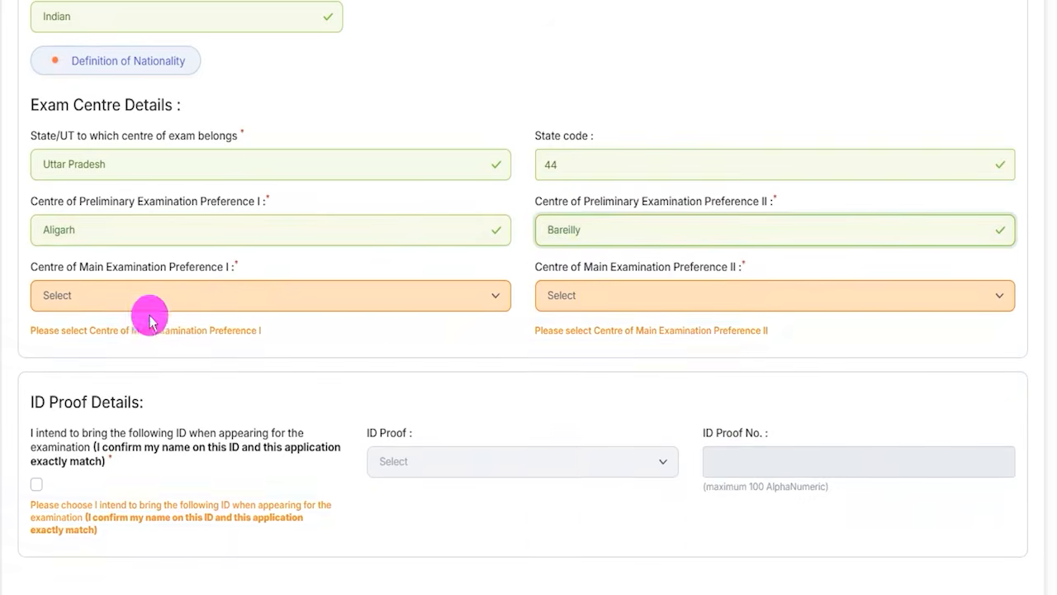
# Set the main examination centre preferences to Noida / Greater Noida first and Meerut second.
pyautogui.click(150, 306)
pyautogui.click(77, 383)
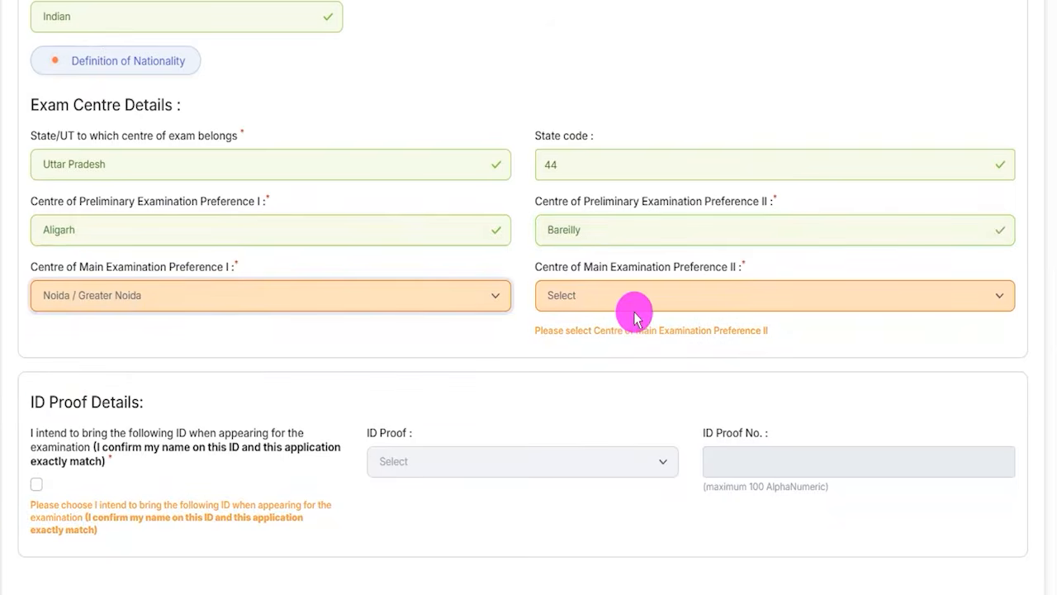
pyautogui.click(633, 302)
pyautogui.click(578, 360)
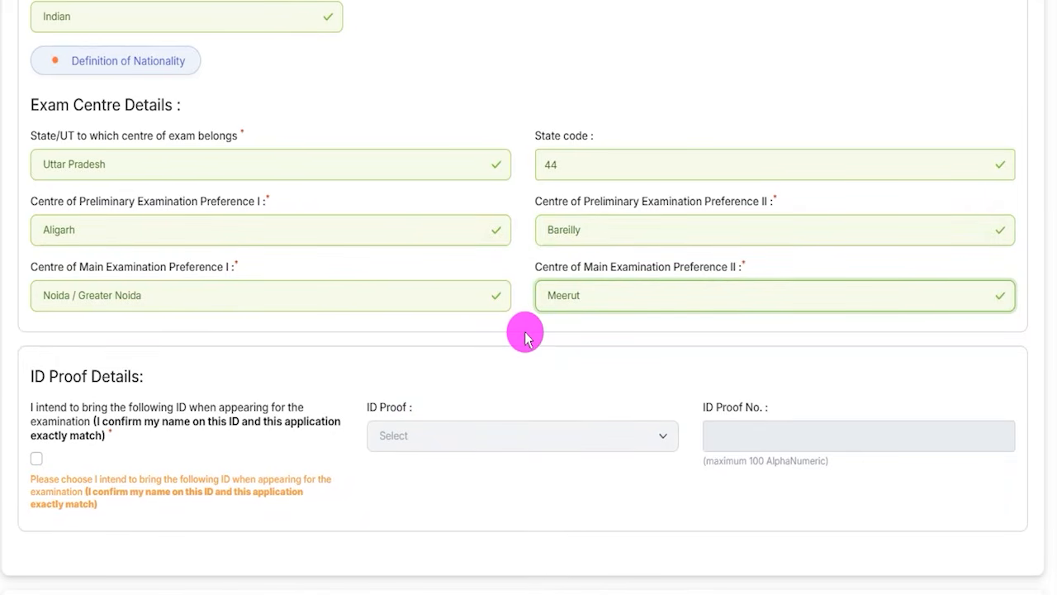
# Confirm the declaration about bringing a matching ID to the examination and choose PAN Card as the ID proof.
pyautogui.scroll(-3, 524, 330)
pyautogui.click(41, 216)
pyautogui.click(429, 190)
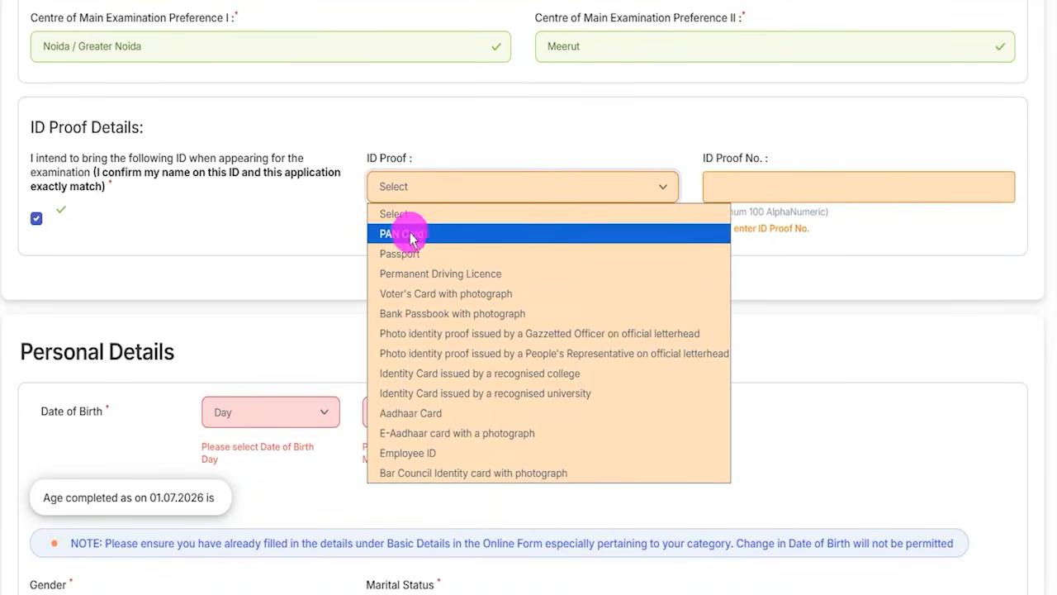
pyautogui.click(413, 234)
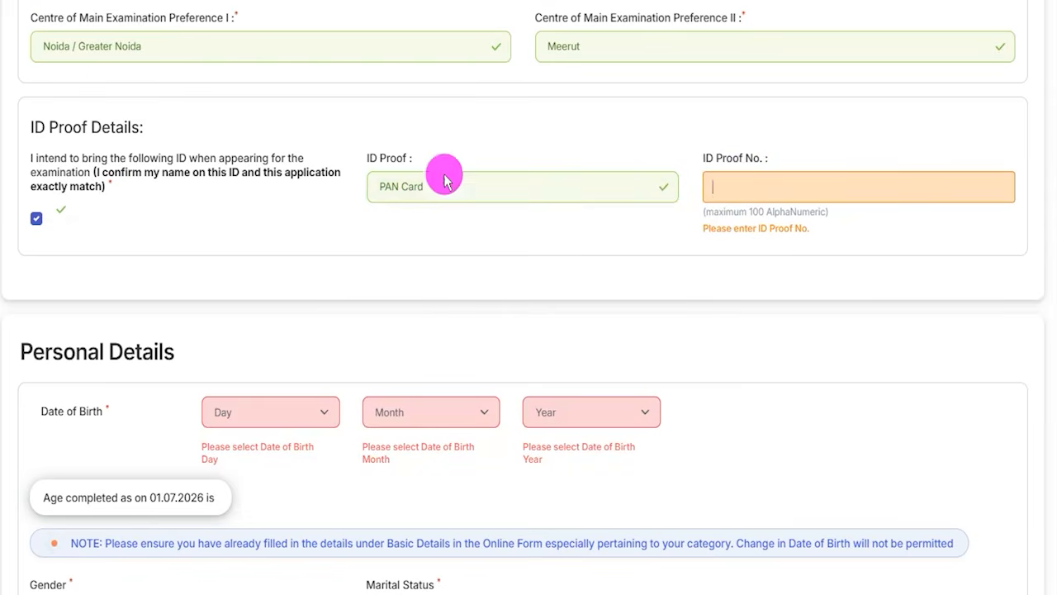
# Select the day and month of the applicant's date of birth and look through the available years.
pyautogui.scroll(-2, 173, 330)
pyautogui.scroll(-1, 130, 244)
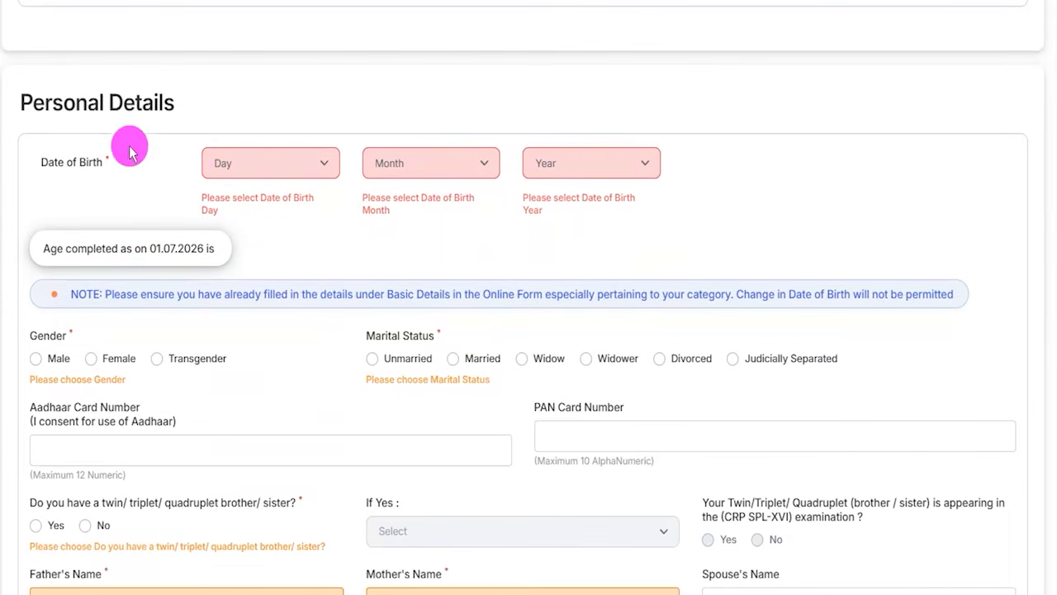
pyautogui.click(266, 165)
pyautogui.click(248, 227)
pyautogui.click(484, 170)
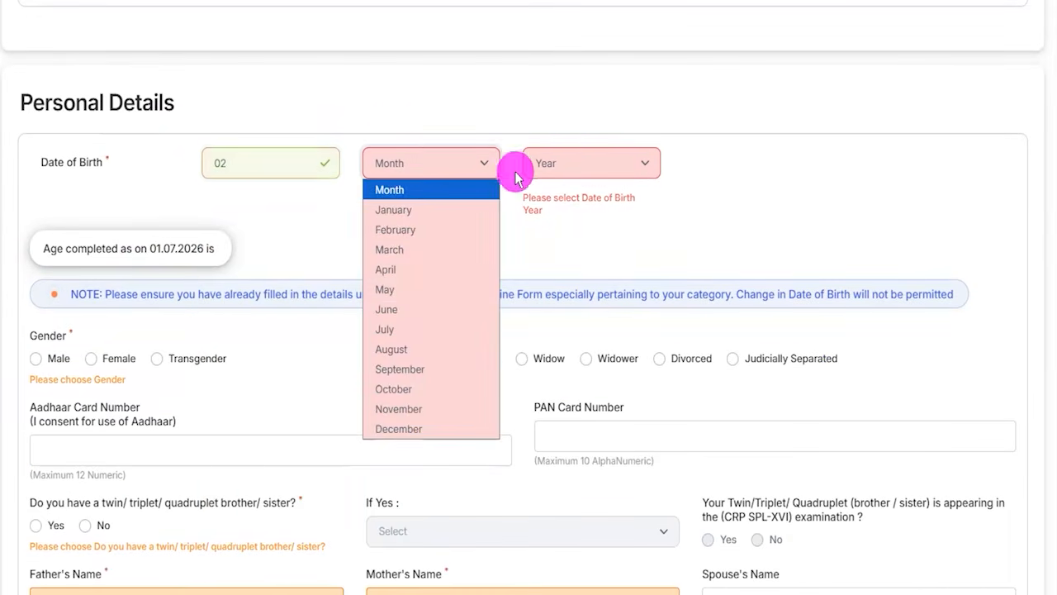
pyautogui.click(584, 171)
pyautogui.click(460, 170)
pyautogui.click(438, 238)
pyautogui.click(591, 163)
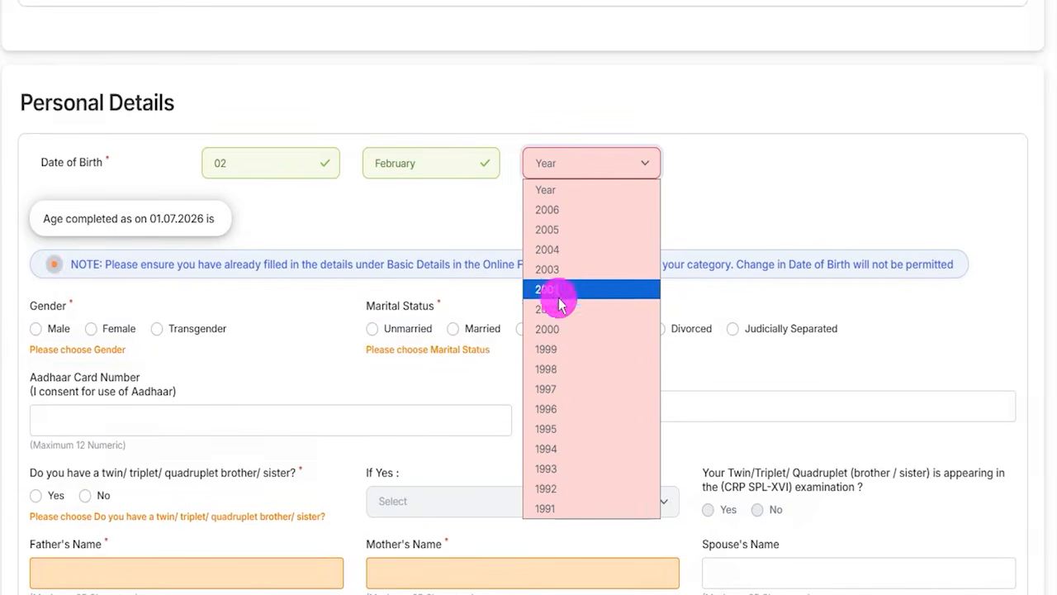
pyautogui.click(745, 170)
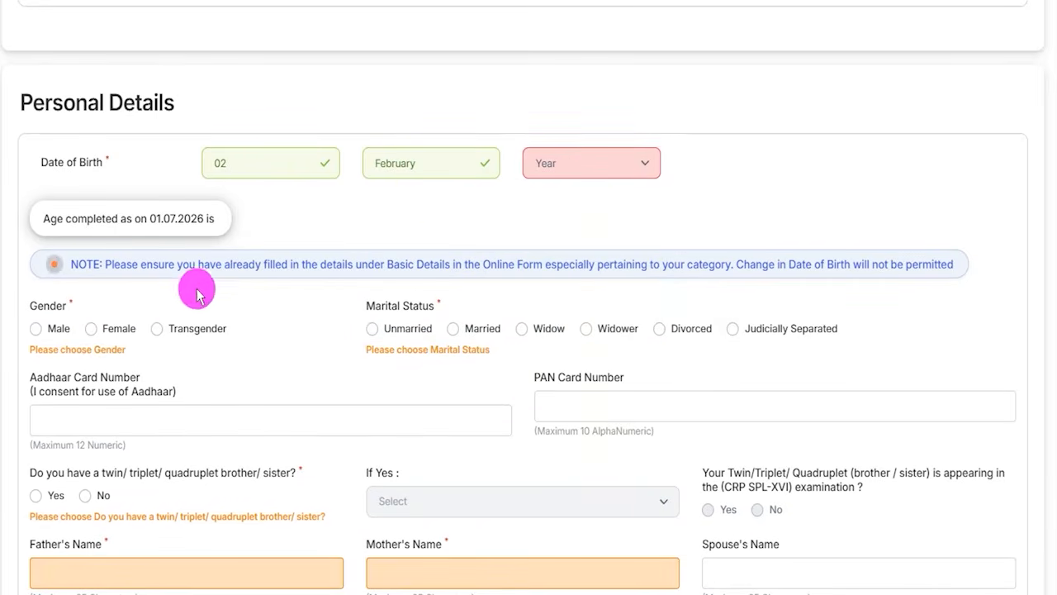
# Set the gender to Male and the marital status to Unmarried.
pyautogui.scroll(-1, 49, 248)
pyautogui.click(37, 248)
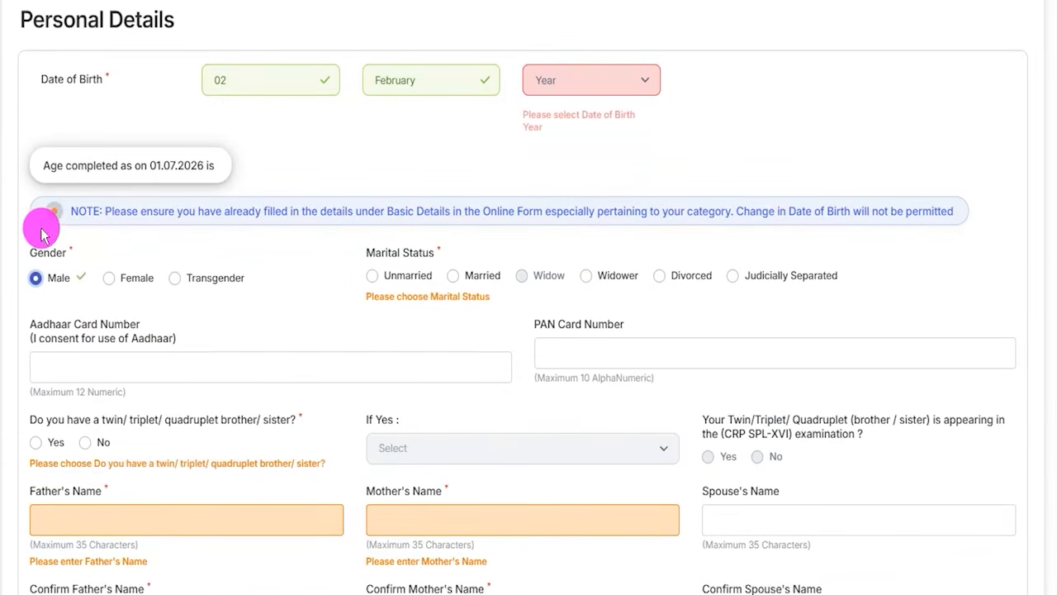
pyautogui.scroll(-1, 417, 257)
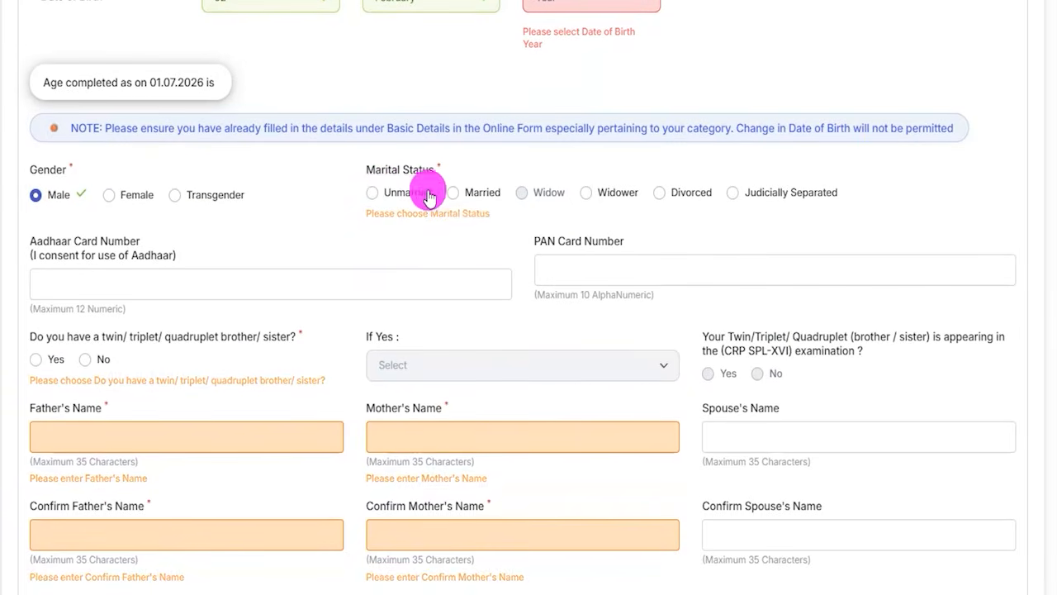
pyautogui.click(372, 193)
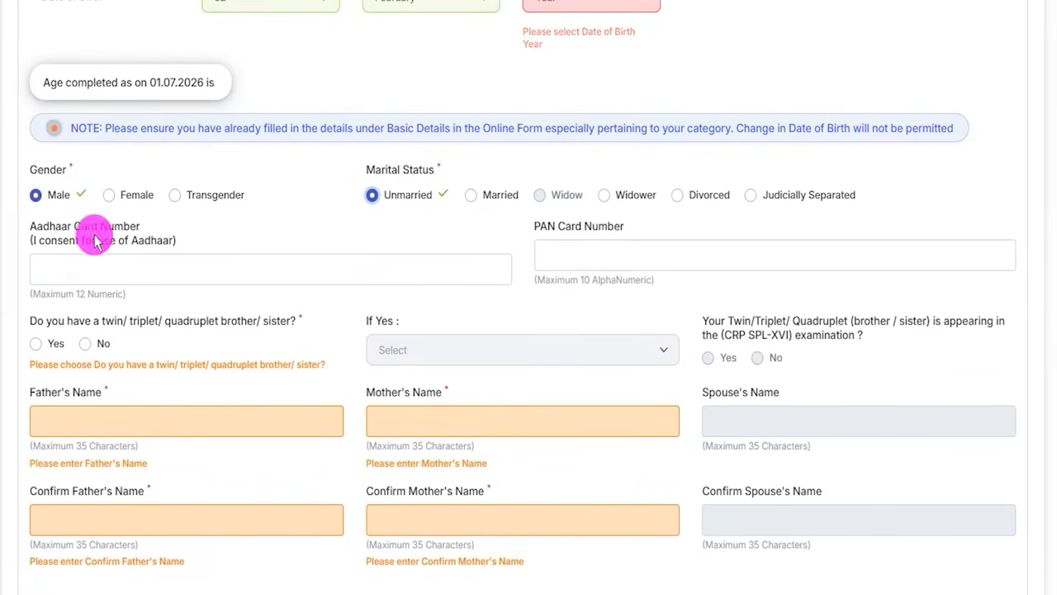
# Draw freehand tick marks at the Aadhaar and PAN card number fields and underline the twin/triplet/quadruplet question.
pyautogui.moveTo(229, 265); pyautogui.dragTo(311, 215)
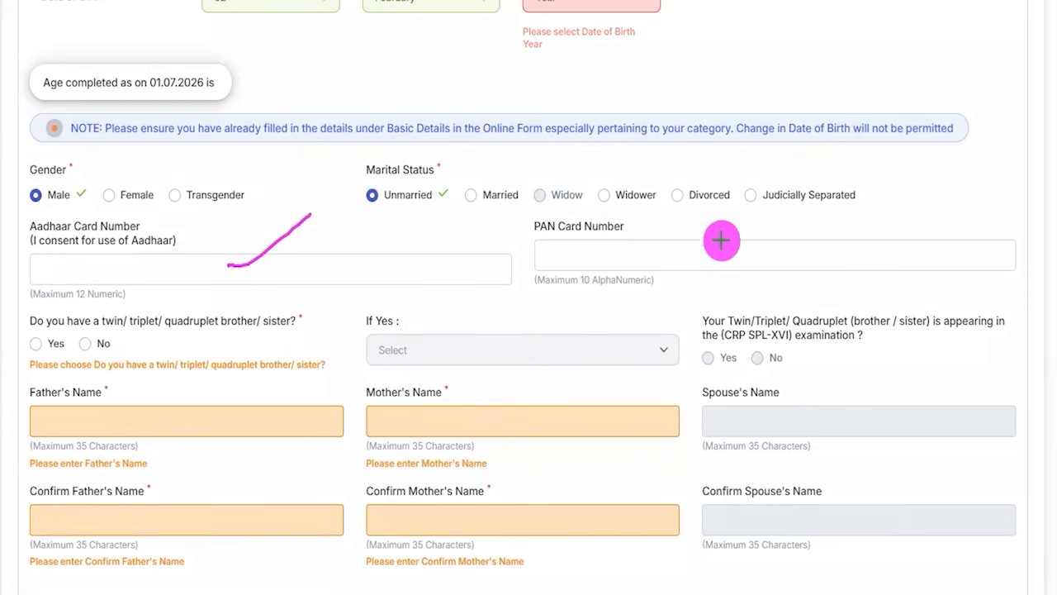
pyautogui.moveTo(670, 253); pyautogui.dragTo(723, 215)
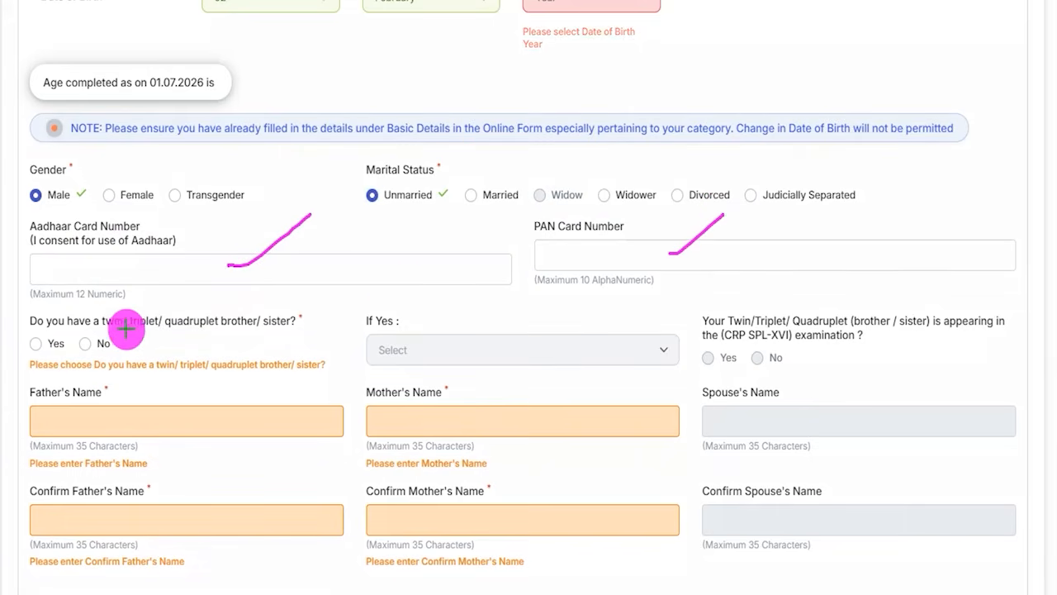
pyautogui.moveTo(93, 332); pyautogui.dragTo(221, 331)
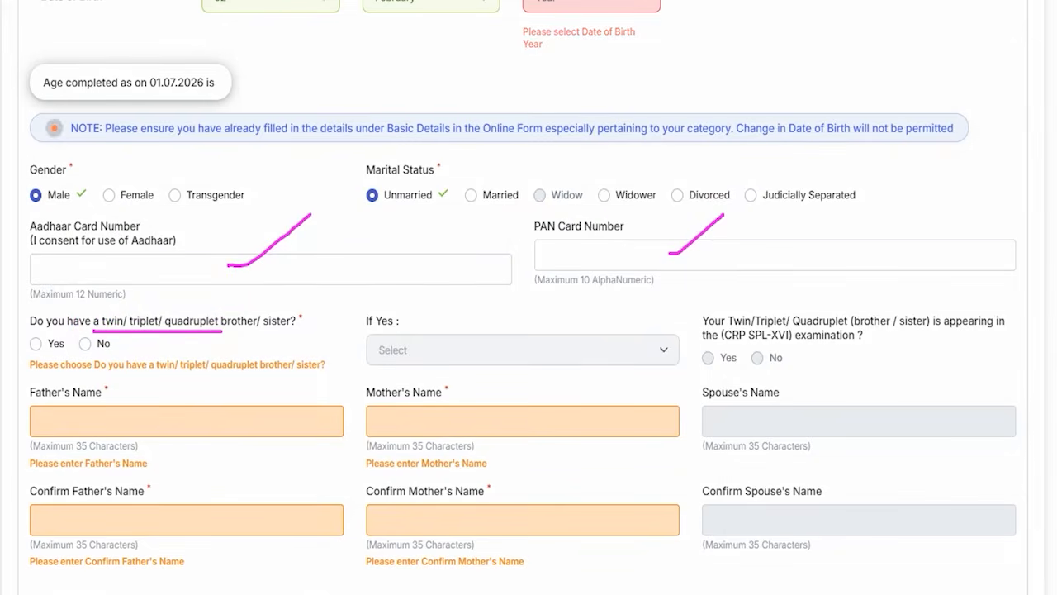
# Try answering Yes to the twin/triplet/quadruplet question with Twin as the sibling type.
pyautogui.click(35, 344)
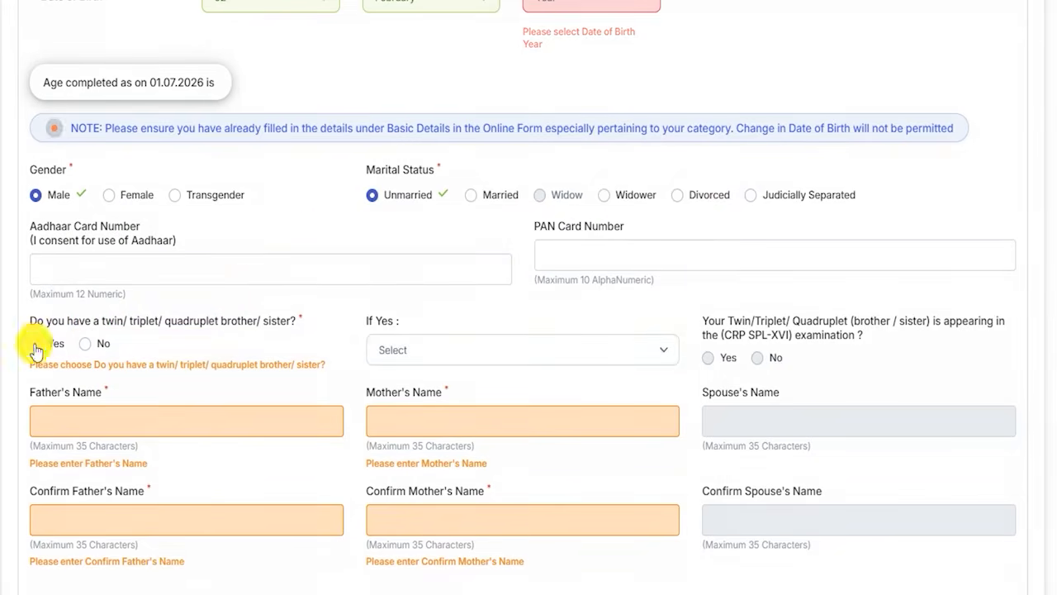
pyautogui.click(460, 350)
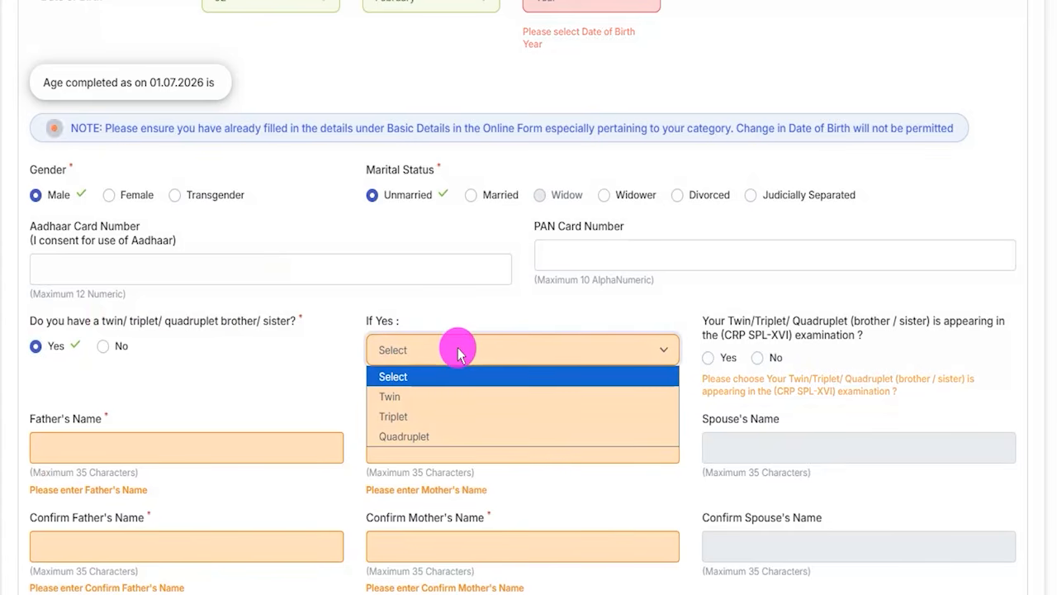
pyautogui.click(395, 397)
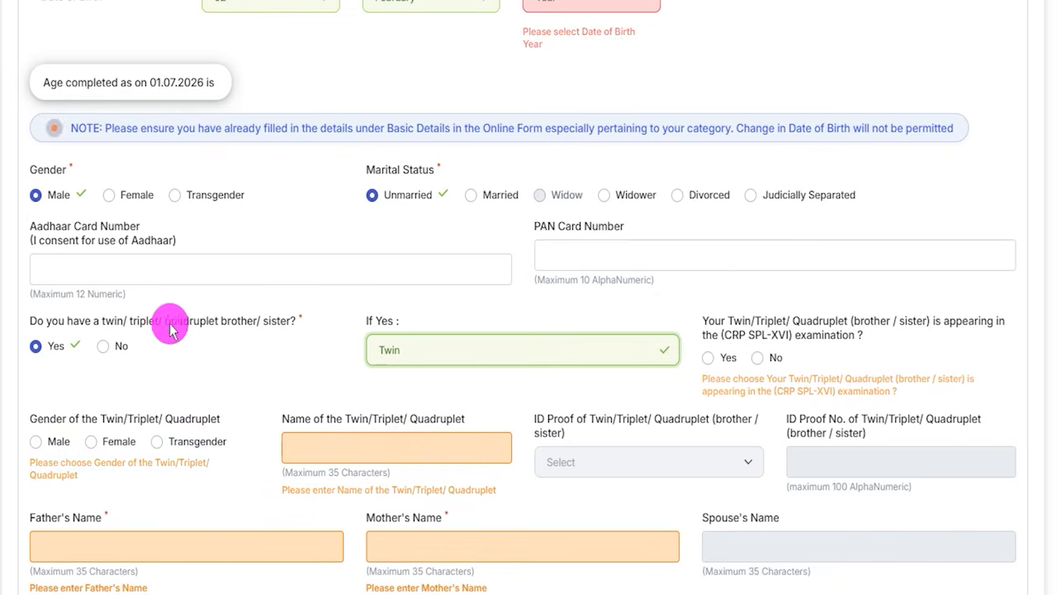
# Set the answer to the twin/triplet/quadruplet brother/sister question to No.
pyautogui.click(101, 346)
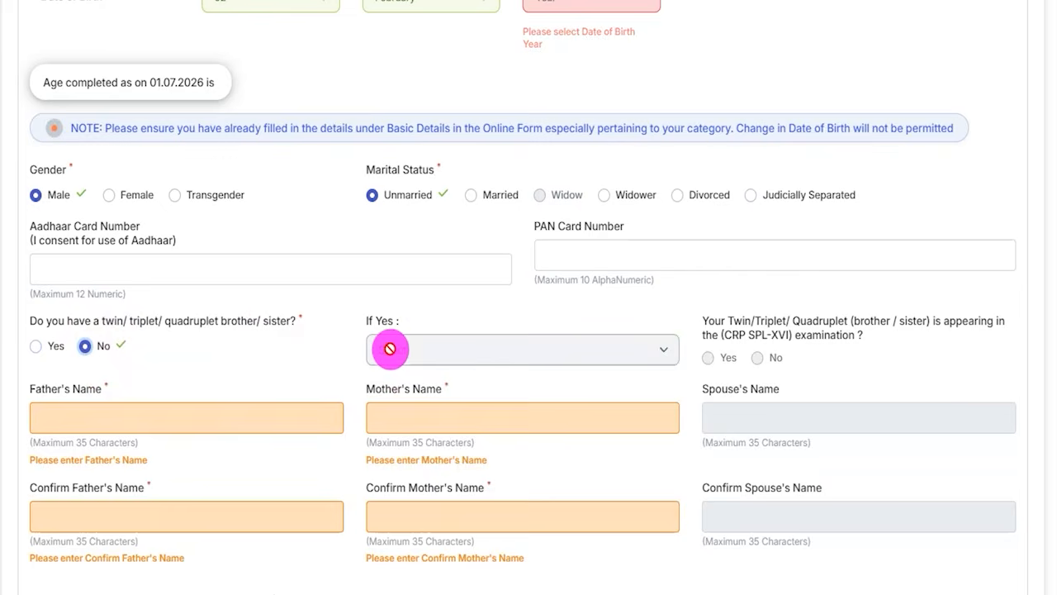
# Draw freehand tick marks at the father's, mother's and spouse's name fields and their confirmation fields.
pyautogui.scroll(-3, 520, 374)
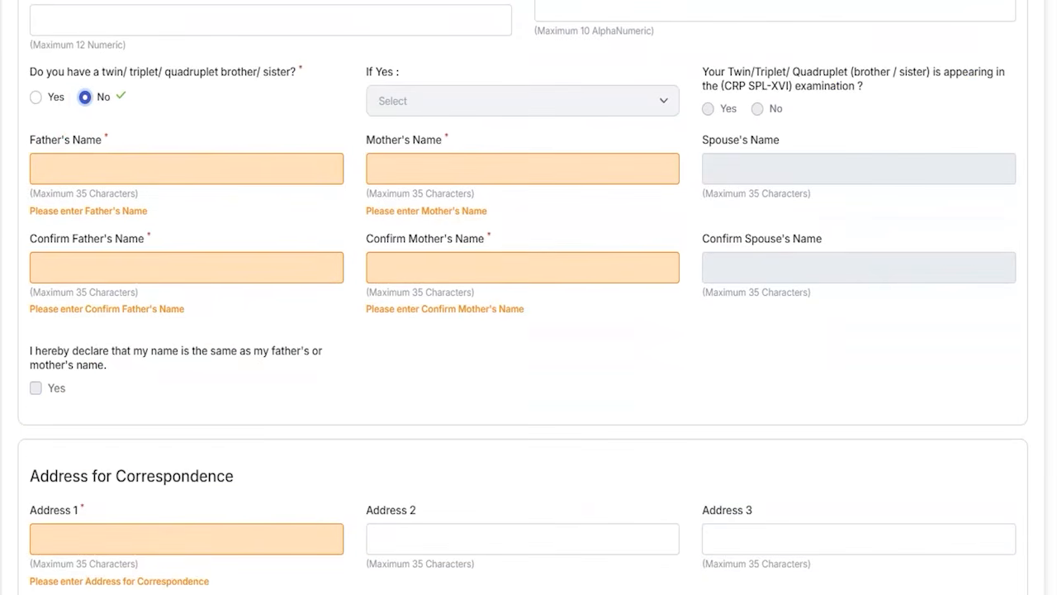
pyautogui.click(150, 159)
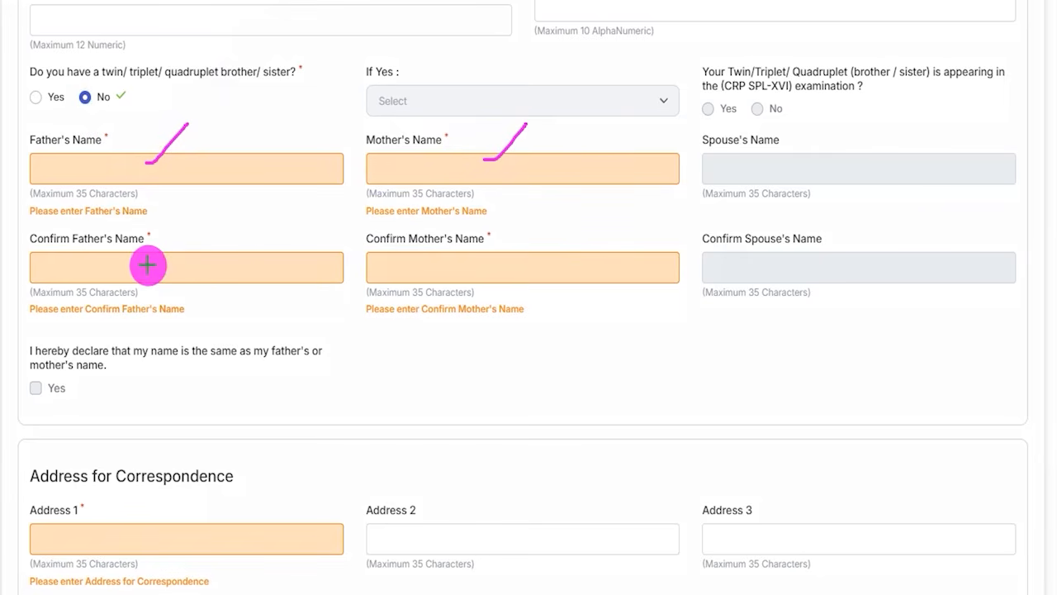
pyautogui.moveTo(148, 265); pyautogui.dragTo(194, 219)
pyautogui.moveTo(522, 263); pyautogui.dragTo(592, 216)
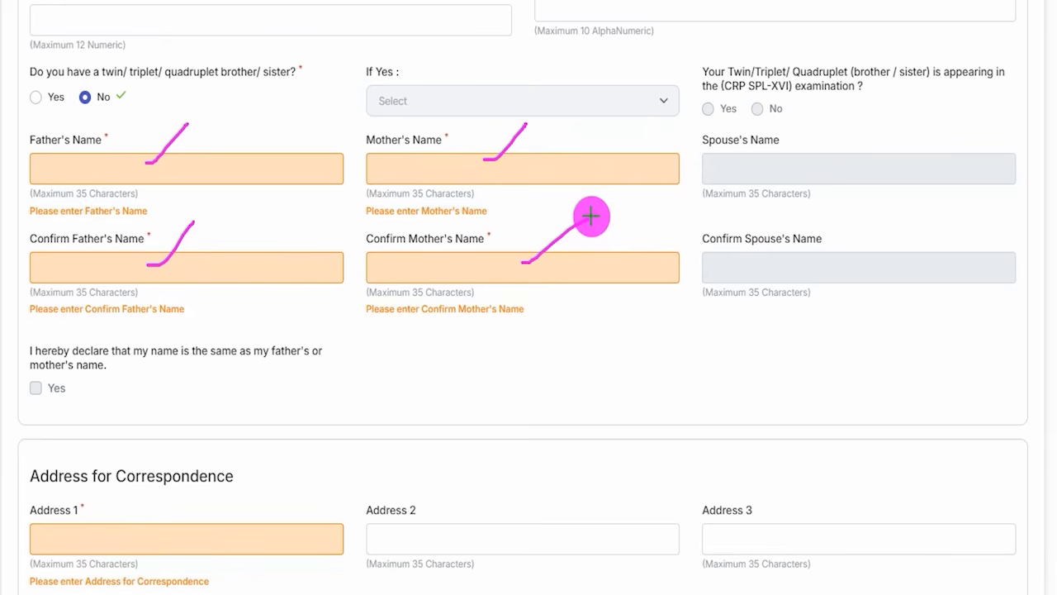
pyautogui.moveTo(801, 167); pyautogui.dragTo(840, 126)
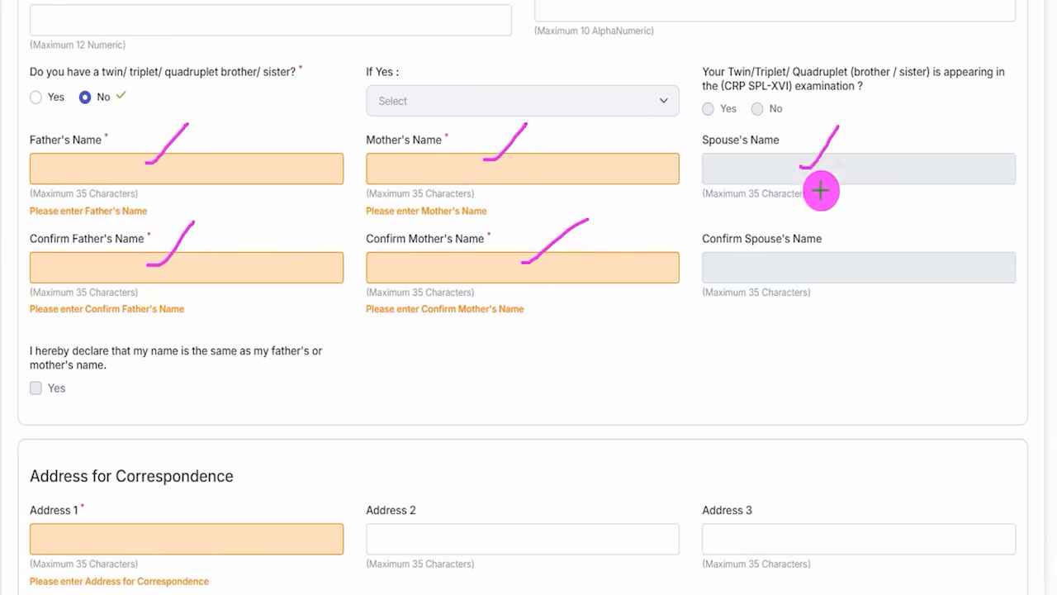
pyautogui.moveTo(801, 261); pyautogui.dragTo(831, 229)
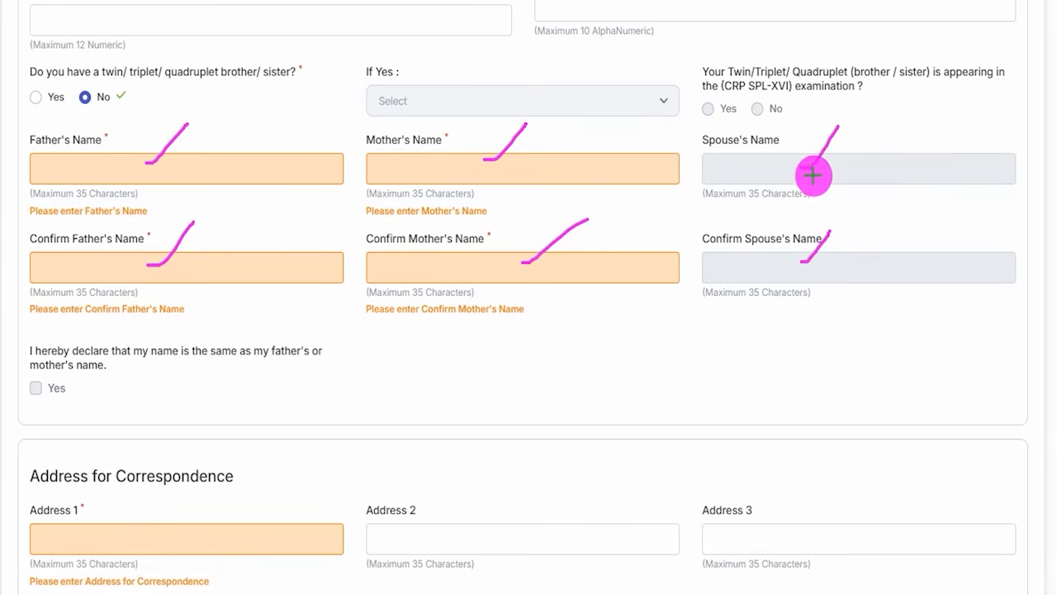
pyautogui.moveTo(794, 274); pyautogui.dragTo(828, 269)
pyautogui.moveTo(855, 173); pyautogui.dragTo(880, 152)
pyautogui.moveTo(855, 269); pyautogui.dragTo(894, 237)
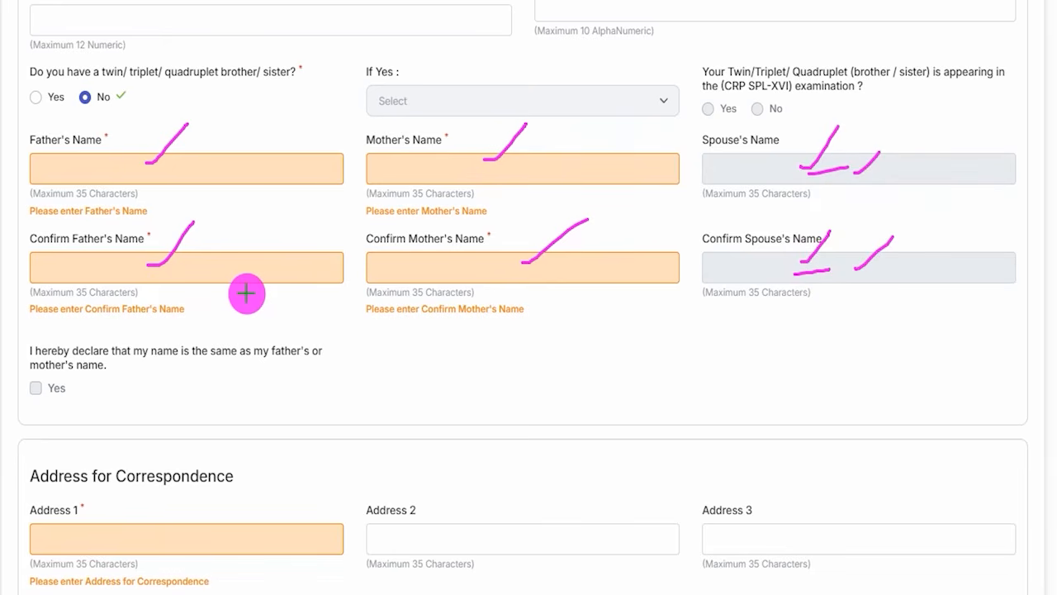
# Underline the same-name-as-parent declaration, tick its Yes checkbox freehand, and clear all the drawn marks.
pyautogui.moveTo(157, 368); pyautogui.dragTo(308, 376)
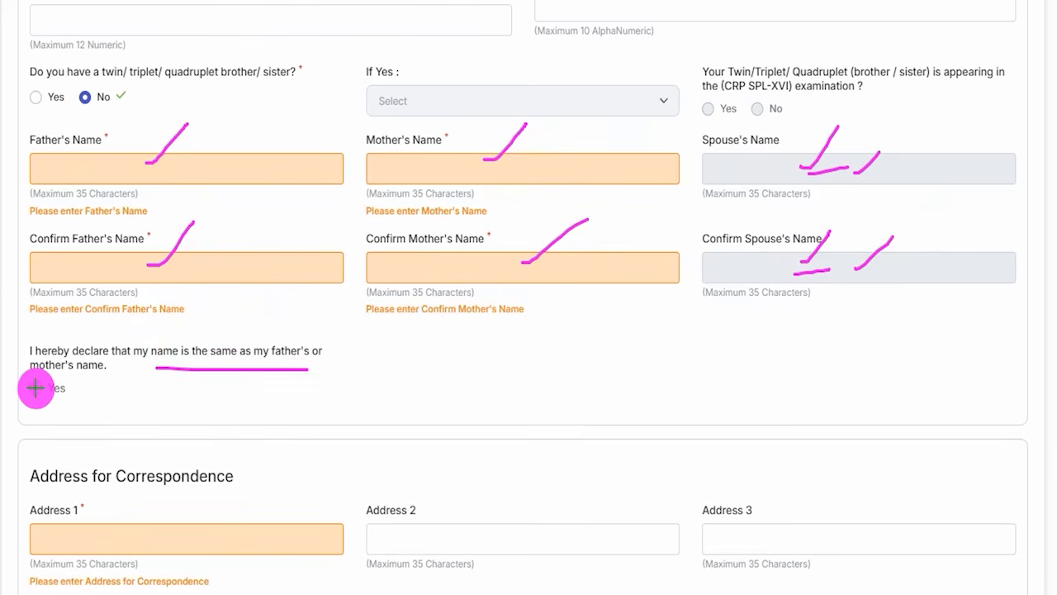
pyautogui.moveTo(33, 388); pyautogui.dragTo(62, 362)
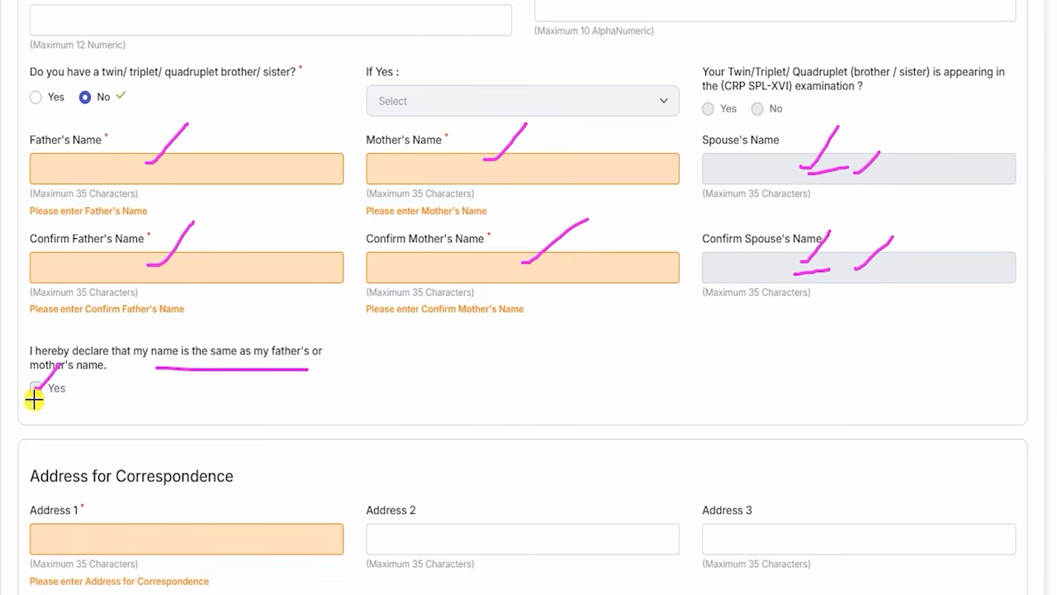
pyautogui.press('Escape')
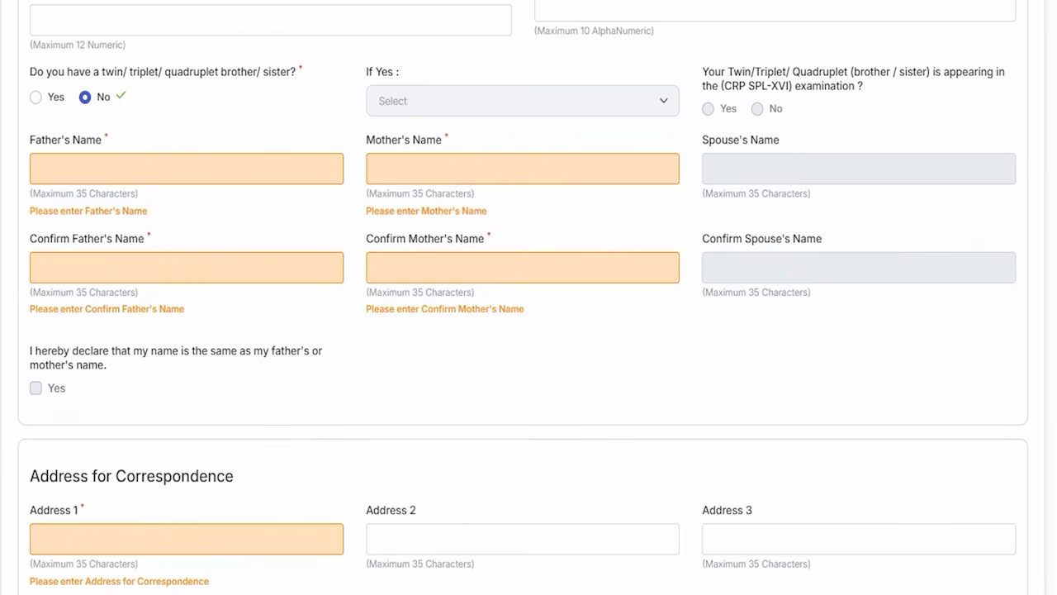
# Mark the Address for Correspondence heading and its address, district and pincode fields with freehand strokes.
pyautogui.scroll(-6, 175, 402)
pyautogui.scroll(1, 357, 289)
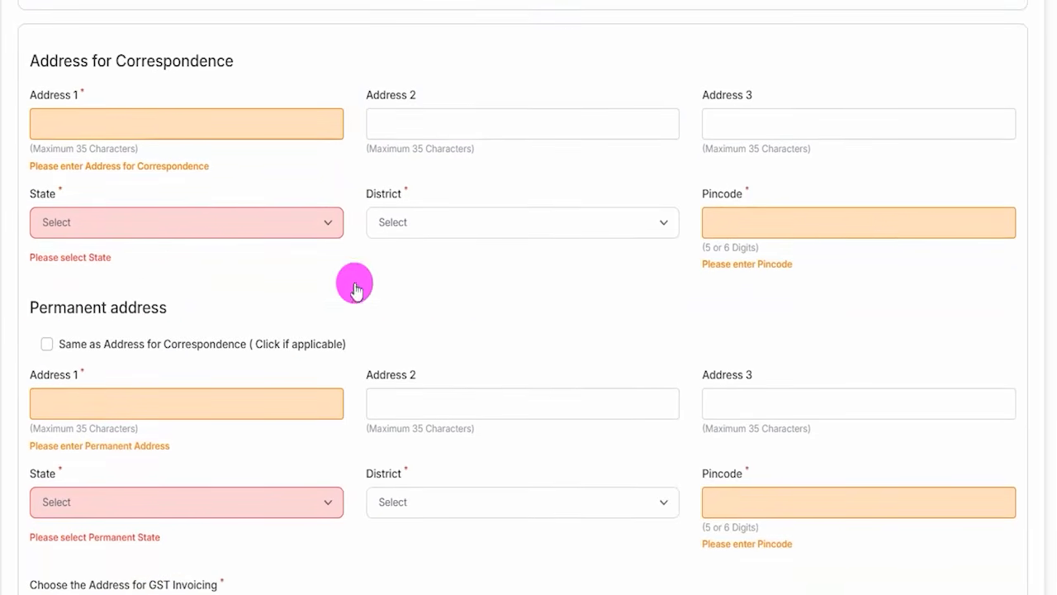
pyautogui.moveTo(266, 58); pyautogui.dragTo(308, 32)
pyautogui.moveTo(210, 125); pyautogui.dragTo(312, 125)
pyautogui.moveTo(441, 116); pyautogui.dragTo(494, 117)
pyautogui.moveTo(757, 127); pyautogui.dragTo(759, 128)
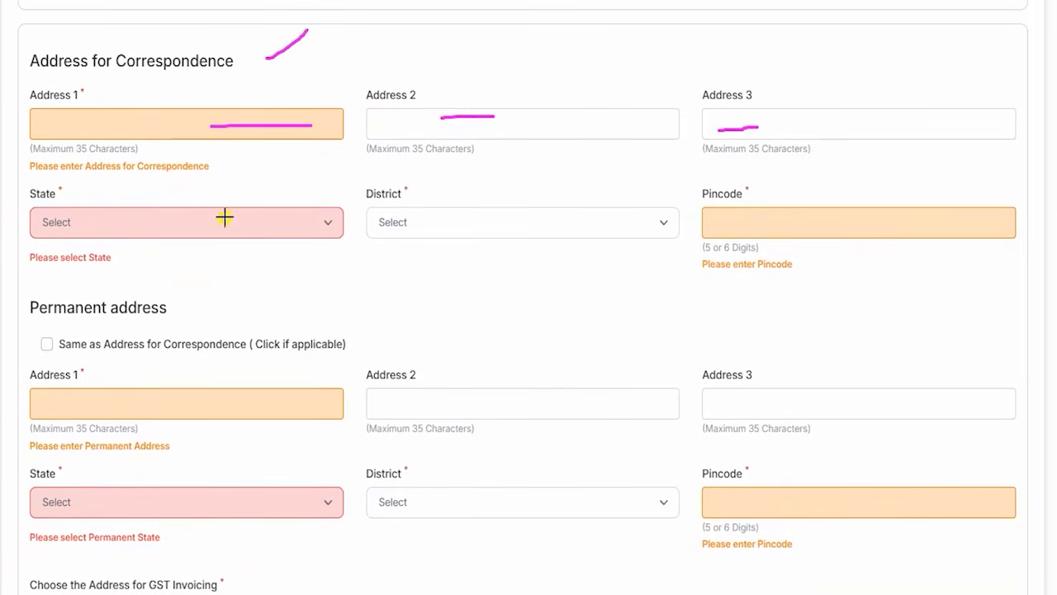
pyautogui.moveTo(509, 217); pyautogui.dragTo(590, 217)
pyautogui.moveTo(776, 214); pyautogui.dragTo(855, 221)
# Mark the Permanent address heading and its address, state and district fields with freehand strokes.
pyautogui.moveTo(176, 308); pyautogui.dragTo(249, 265)
pyautogui.moveTo(407, 402); pyautogui.dragTo(454, 404)
pyautogui.moveTo(767, 406); pyautogui.dragTo(793, 407)
pyautogui.moveTo(295, 493); pyautogui.dragTo(223, 495)
pyautogui.moveTo(413, 498); pyautogui.dragTo(459, 498)
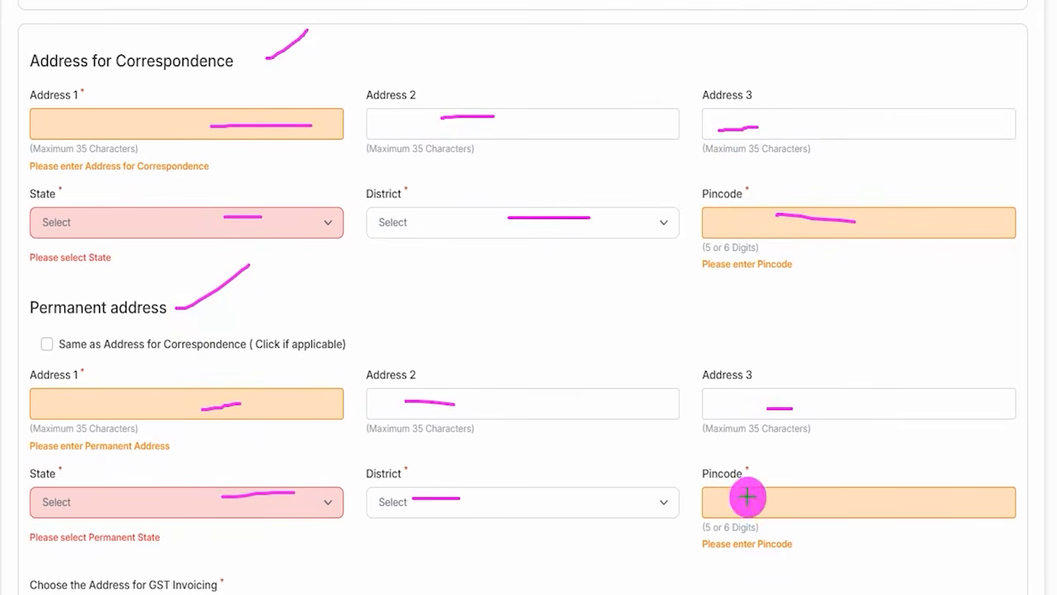
# Draw further freehand marks at both address headings, the same-address checkbox and the permanent address fields, and clear the drawing.
pyautogui.moveTo(206, 311); pyautogui.dragTo(259, 282)
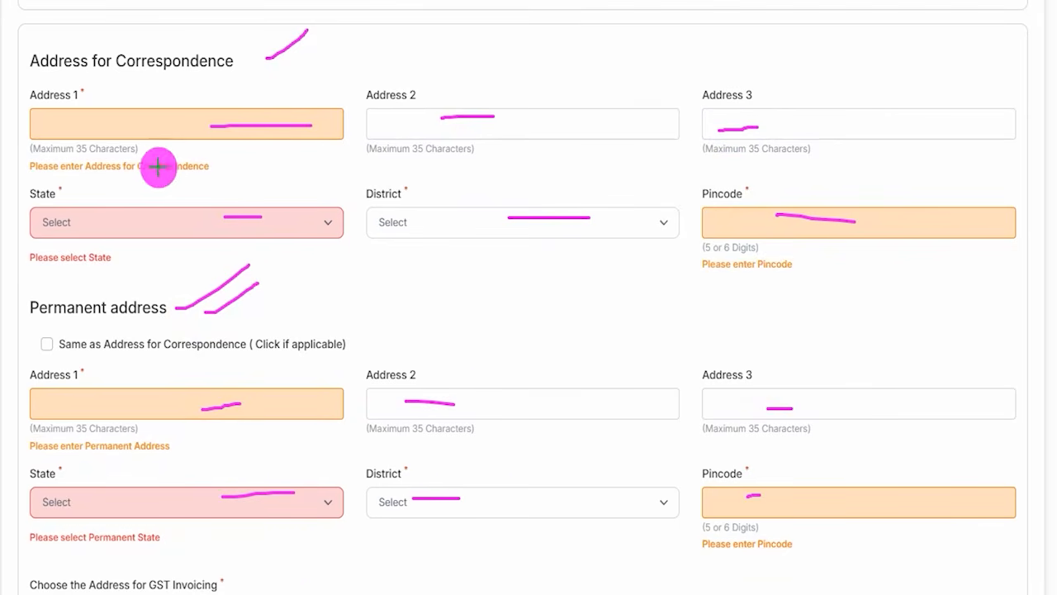
pyautogui.moveTo(210, 69); pyautogui.dragTo(245, 35)
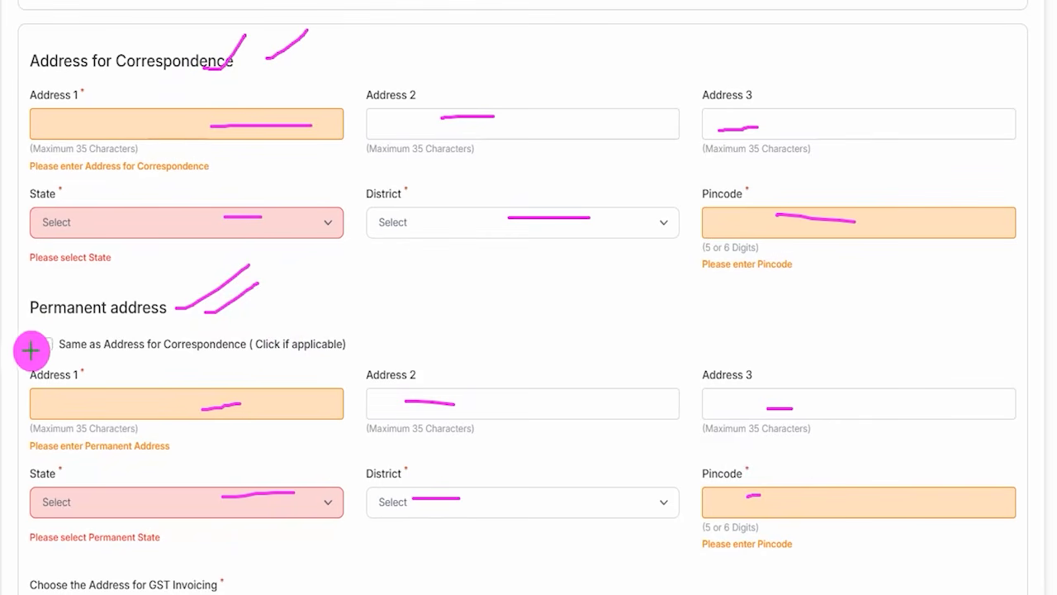
pyautogui.moveTo(46, 339)
pyautogui.mouseDown()
pyautogui.moveTo(105, 275)
pyautogui.moveTo(193, 236)
pyautogui.mouseUp()
pyautogui.moveTo(136, 78); pyautogui.dragTo(204, 24)
pyautogui.moveTo(188, 175); pyautogui.dragTo(286, 175)
pyautogui.moveTo(238, 450); pyautogui.dragTo(280, 448)
pyautogui.moveTo(391, 498); pyautogui.dragTo(452, 492)
pyautogui.moveTo(531, 522); pyautogui.dragTo(611, 514)
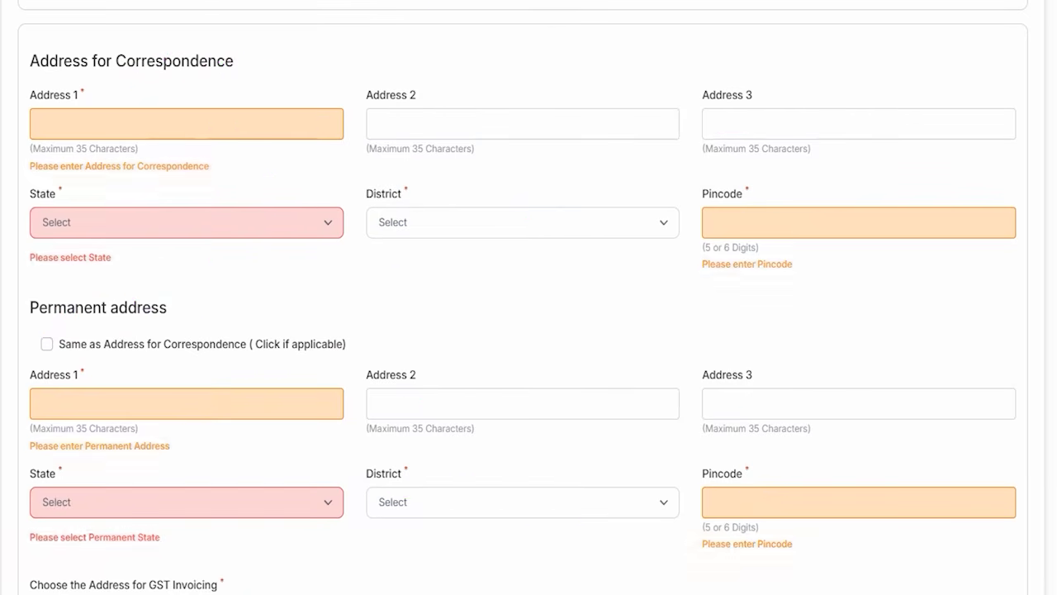
# Choose Correspondence Address as the address for GST invoicing.
pyautogui.scroll(-3, 232, 447)
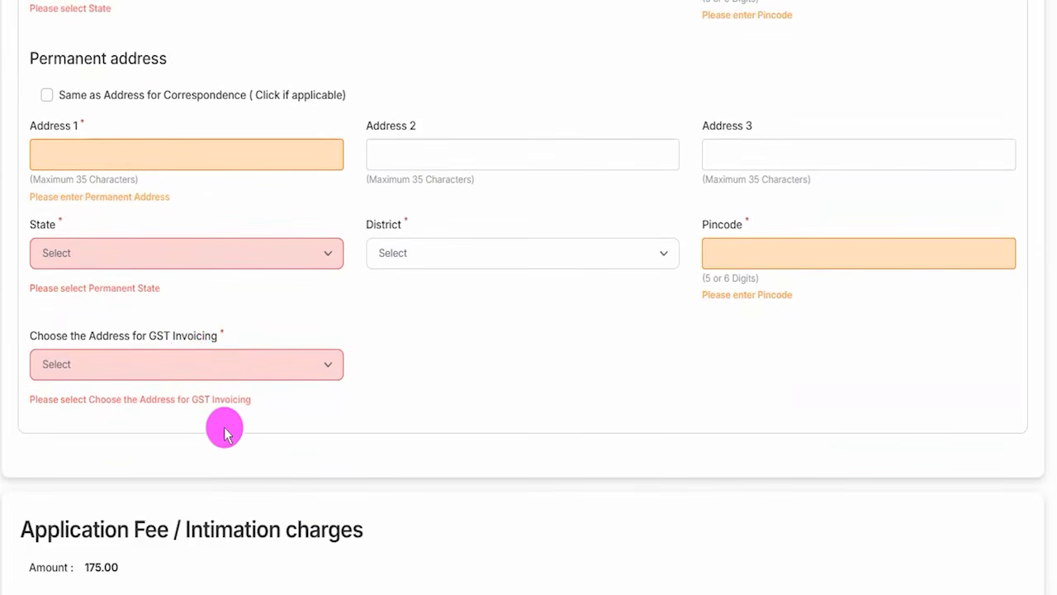
pyautogui.click(157, 371)
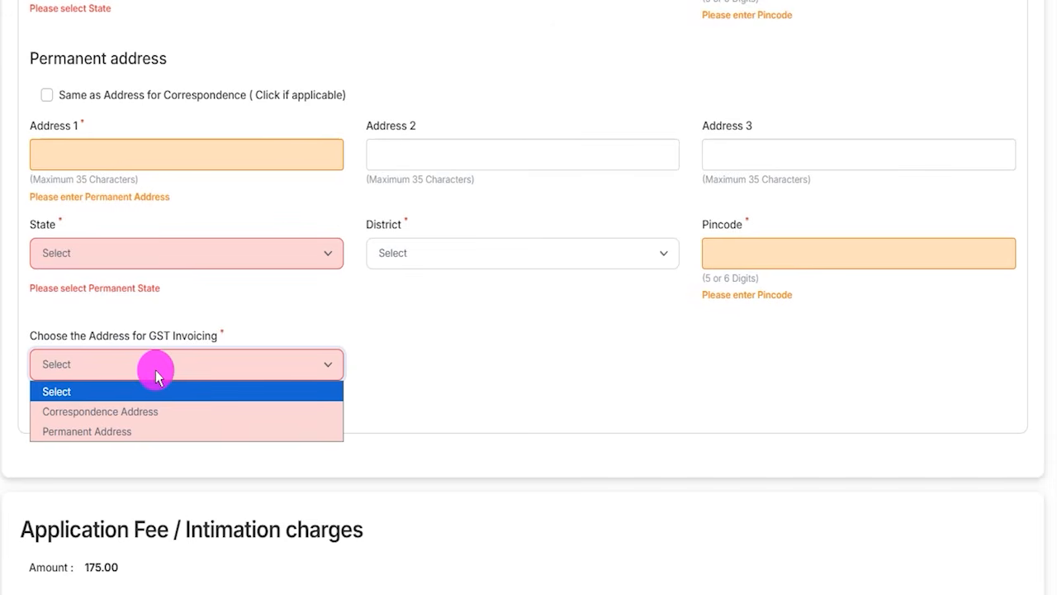
pyautogui.click(137, 409)
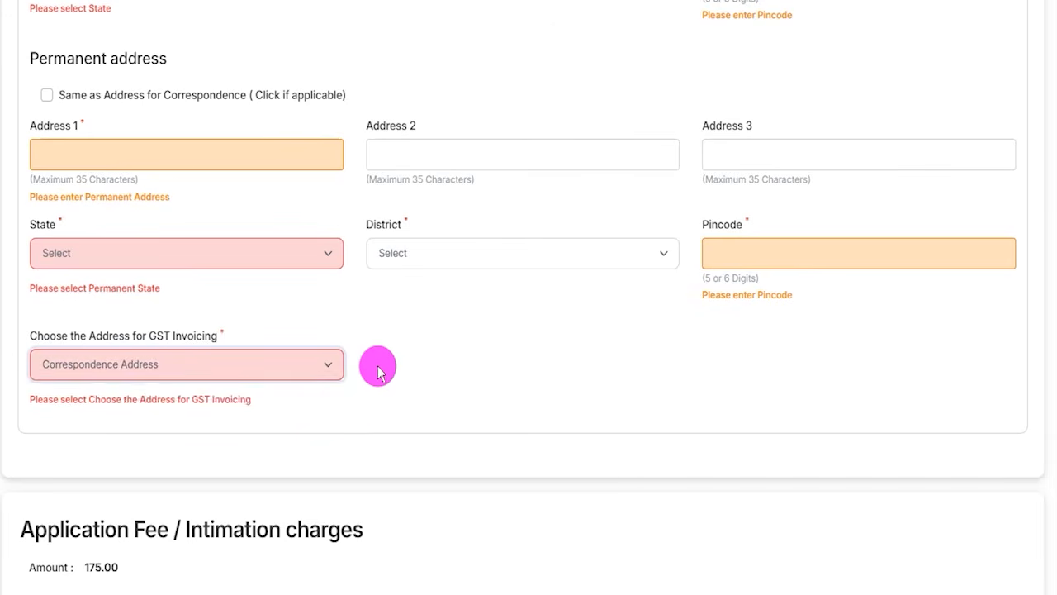
# Draw a tick beside the application fee amount and arrows pointing to Validate your details and Save & Next.
pyautogui.scroll(-3, 378, 369)
pyautogui.click(109, 370)
pyautogui.moveTo(120, 349); pyautogui.dragTo(155, 308)
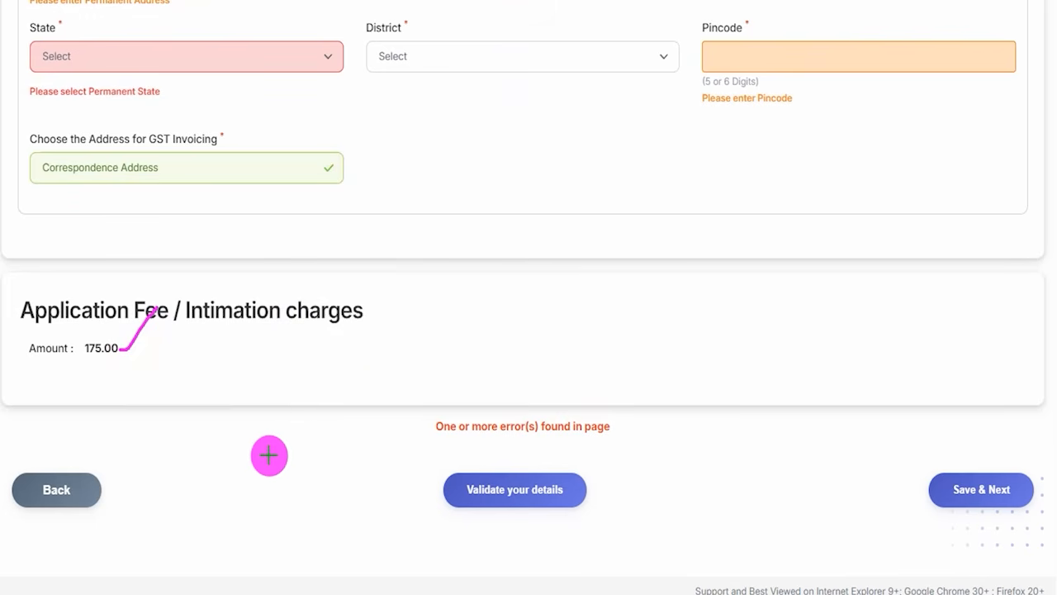
pyautogui.moveTo(258, 418); pyautogui.dragTo(444, 485)
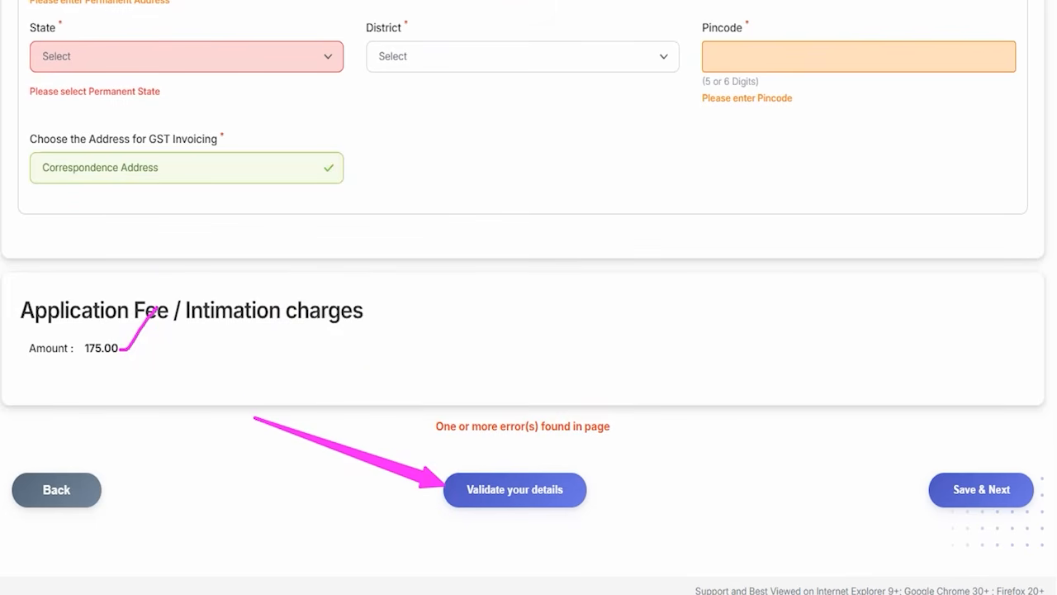
pyautogui.moveTo(900, 319); pyautogui.dragTo(956, 460)
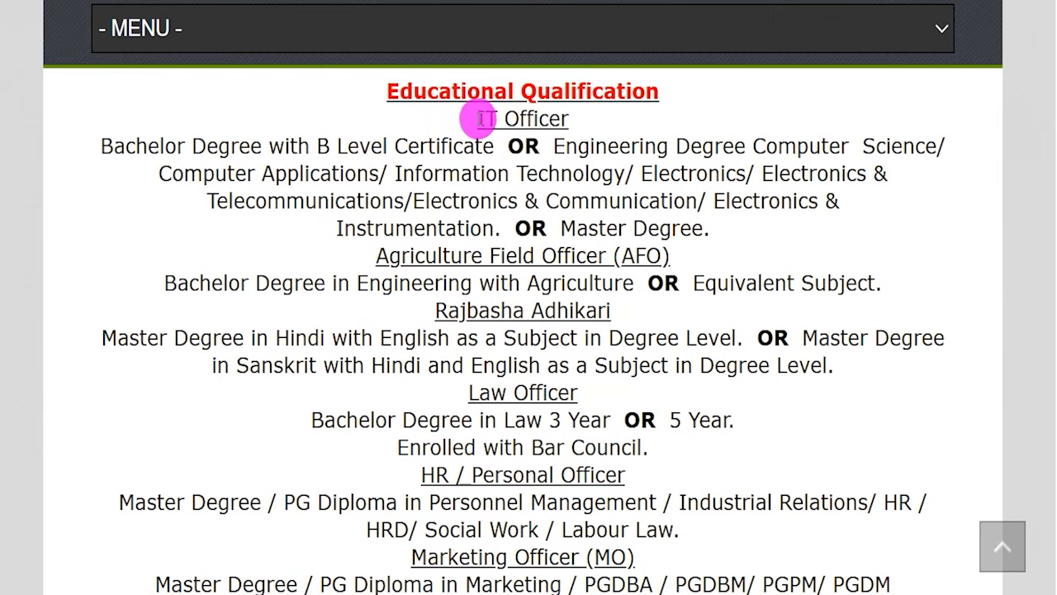
# Examine the IT Officer requirements on the Educational Qualification page, highlighting the accepted degrees and subjects.
pyautogui.moveTo(392, 255); pyautogui.dragTo(560, 255)
pyautogui.click(560, 255)
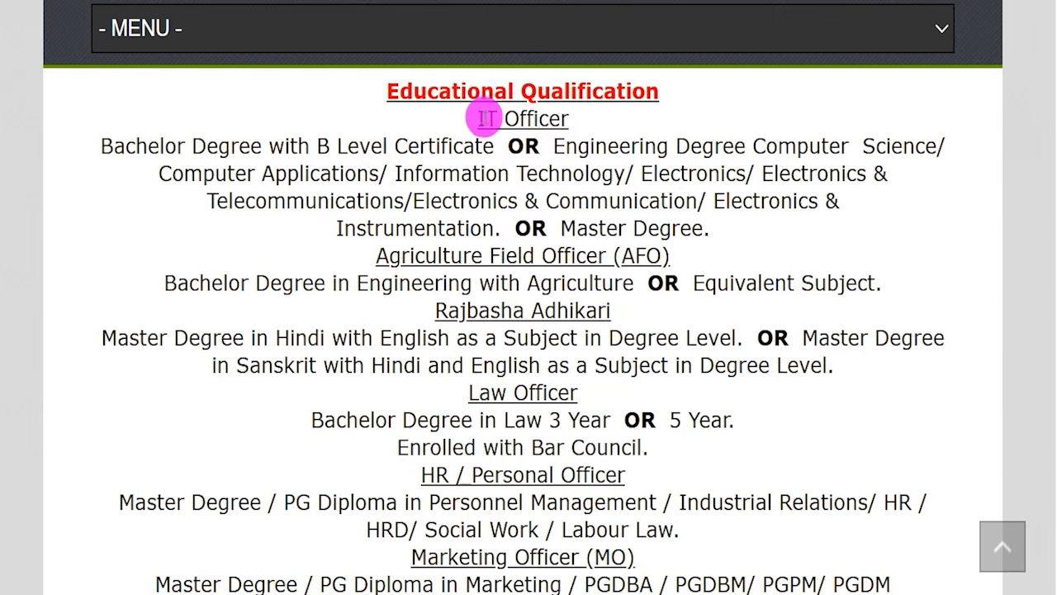
pyautogui.moveTo(481, 118); pyautogui.dragTo(528, 112)
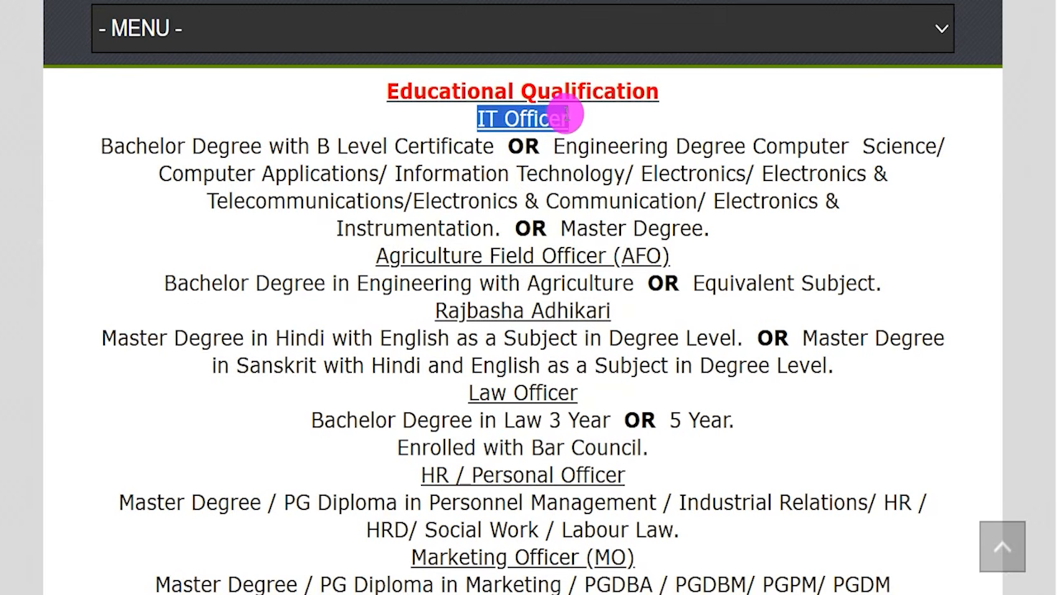
pyautogui.moveTo(148, 147); pyautogui.dragTo(225, 142)
pyautogui.moveTo(318, 147); pyautogui.dragTo(468, 148)
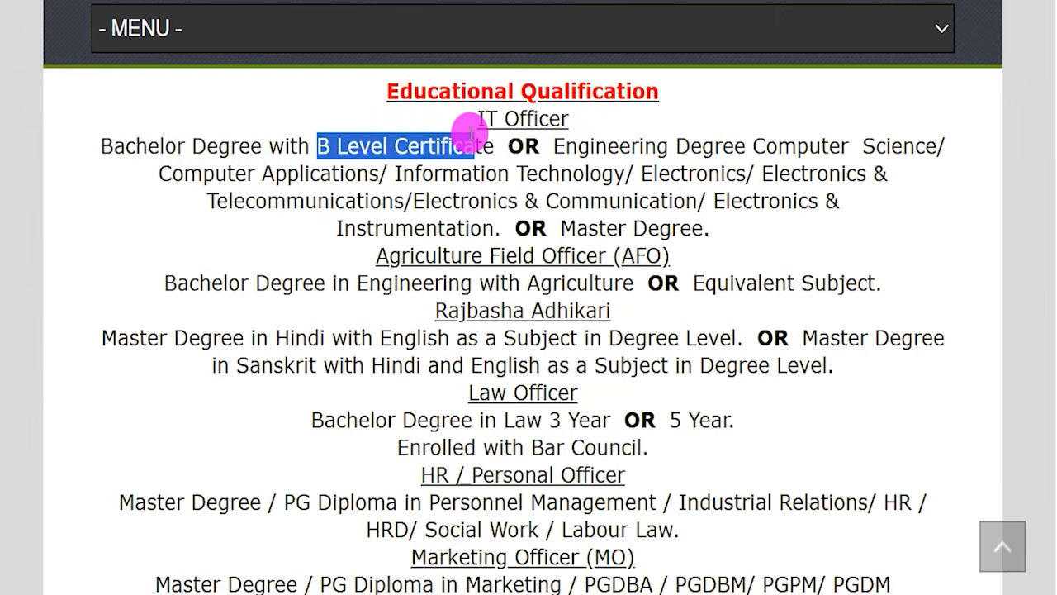
pyautogui.moveTo(595, 147); pyautogui.dragTo(886, 142)
pyautogui.moveTo(211, 175); pyautogui.dragTo(564, 175)
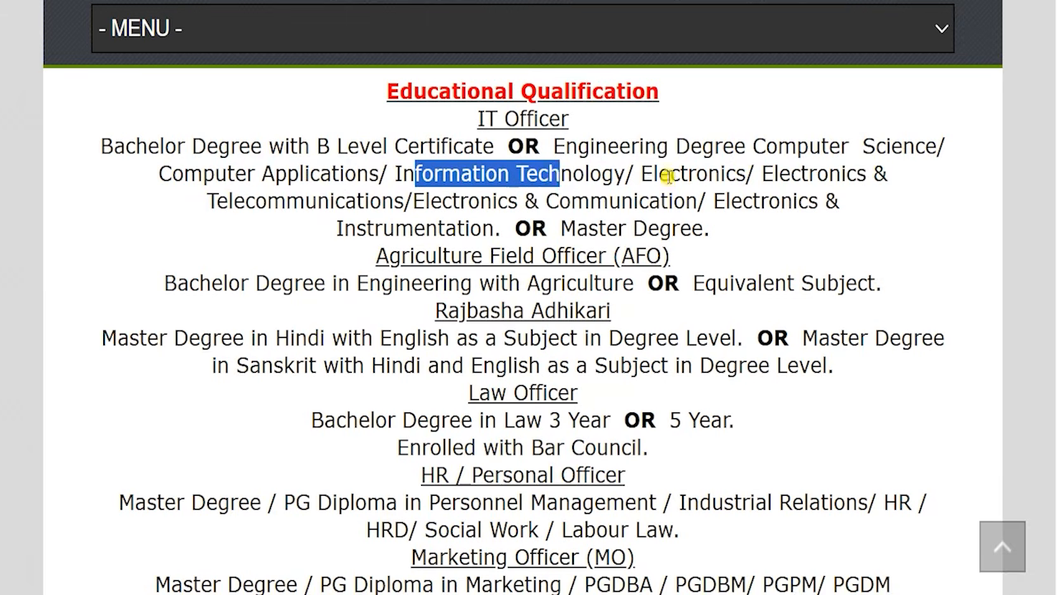
pyautogui.moveTo(669, 175); pyautogui.dragTo(712, 177)
pyautogui.moveTo(762, 176); pyautogui.dragTo(636, 203)
pyautogui.moveTo(726, 201); pyautogui.dragTo(772, 199)
pyautogui.moveTo(368, 228); pyautogui.dragTo(453, 229)
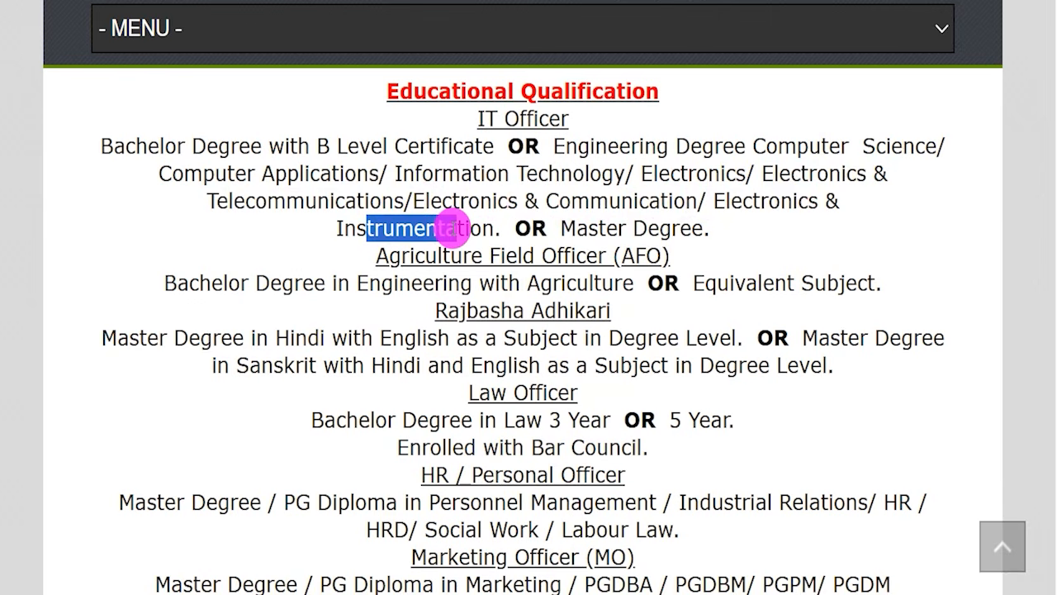
pyautogui.moveTo(562, 228); pyautogui.dragTo(689, 231)
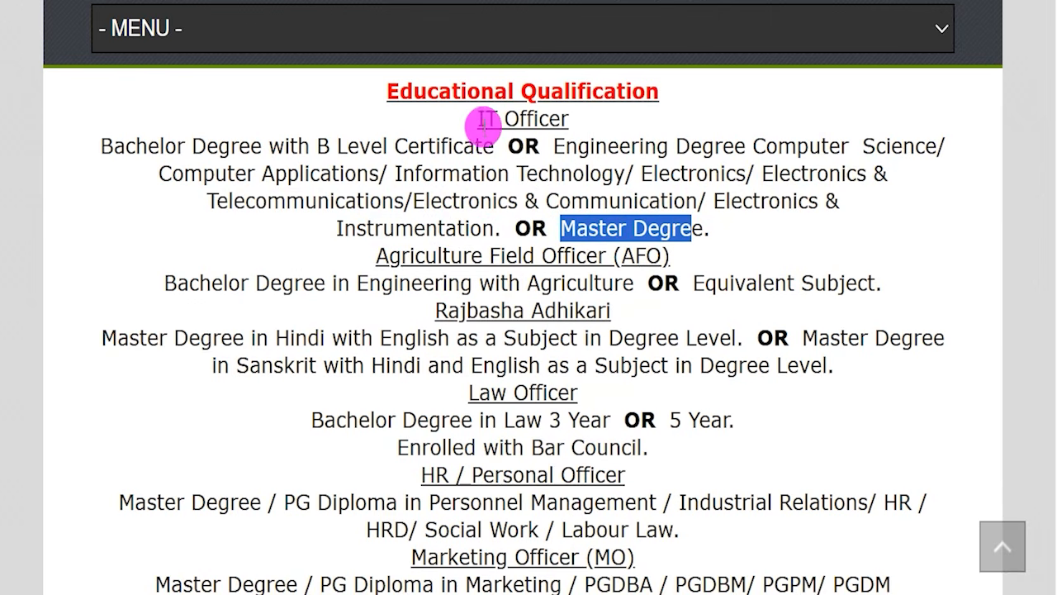
pyautogui.moveTo(479, 120); pyautogui.dragTo(562, 120)
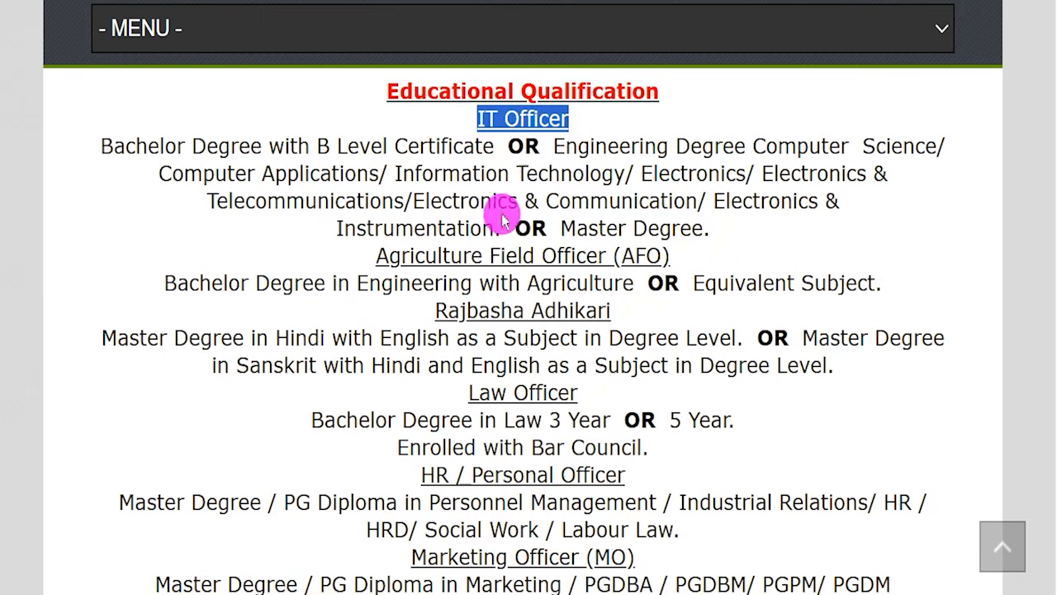
# Examine the Agriculture Field Officer (AFO) requirements, highlighting the engineering degree, agriculture and equivalent subject text.
pyautogui.moveTo(402, 255); pyautogui.dragTo(578, 258)
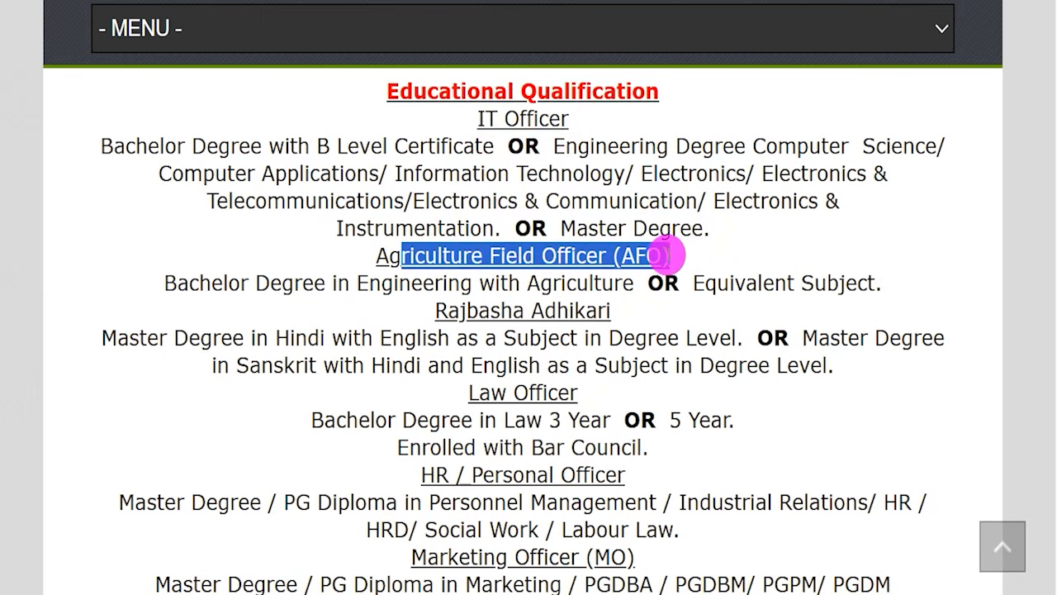
pyautogui.moveTo(225, 284); pyautogui.dragTo(426, 287)
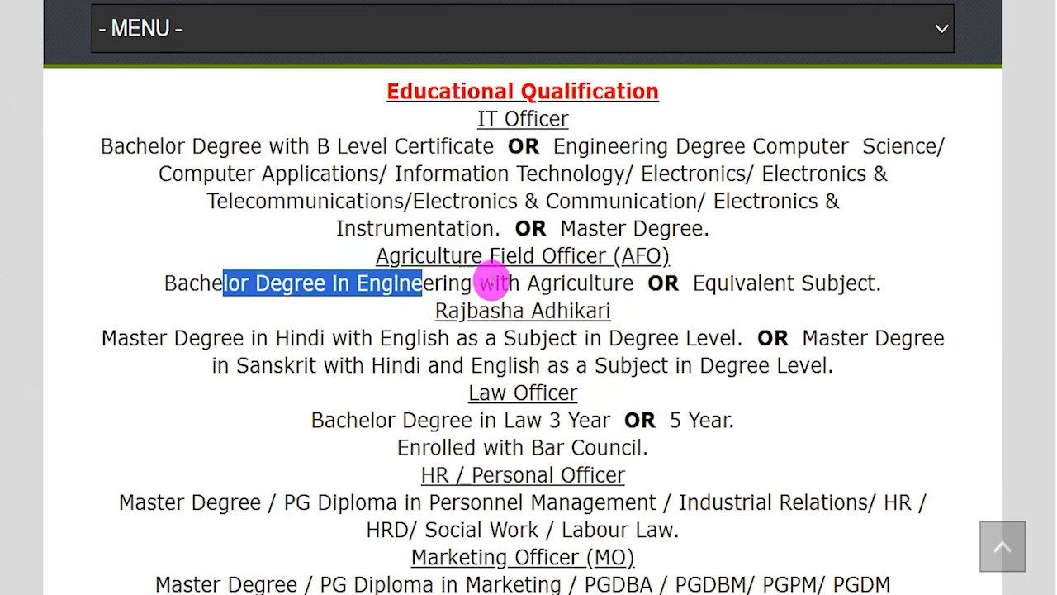
pyautogui.moveTo(528, 283); pyautogui.dragTo(637, 283)
pyautogui.moveTo(704, 282); pyautogui.dragTo(850, 276)
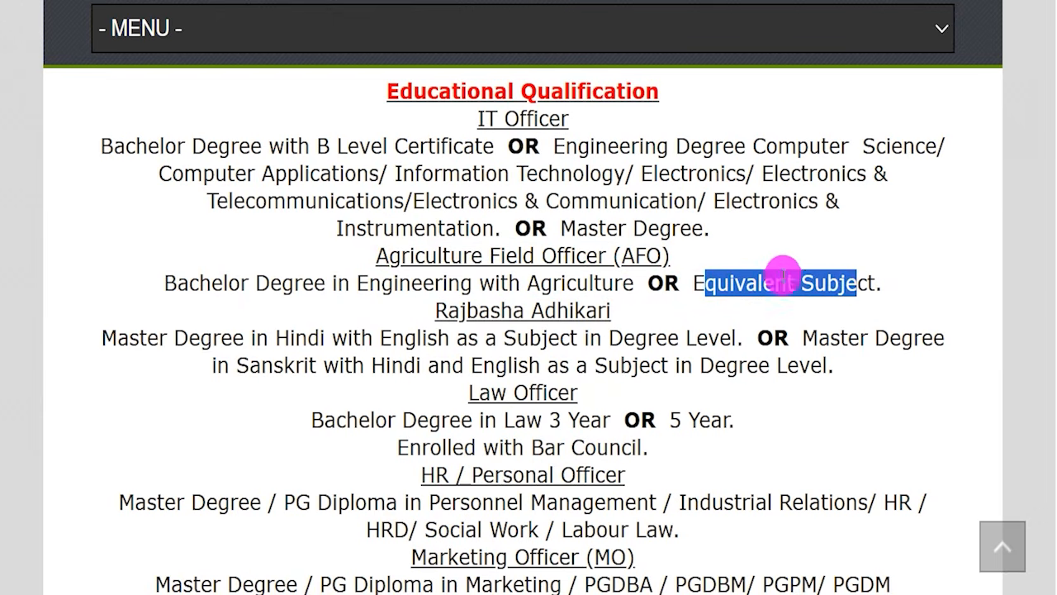
# Examine the Rajbasha Adhikari requirements after rechecking the AFO degree, highlighting the Hindi and Sanskrit master's degree options.
pyautogui.moveTo(213, 283); pyautogui.dragTo(603, 275)
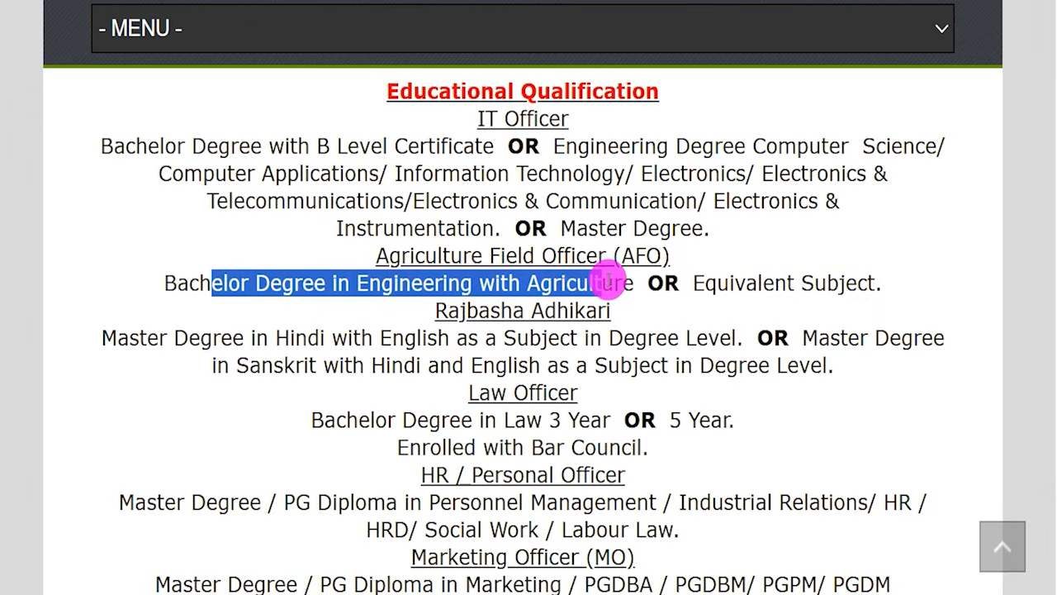
pyautogui.moveTo(447, 309); pyautogui.dragTo(606, 309)
pyautogui.click(142, 337)
pyautogui.moveTo(130, 337); pyautogui.dragTo(704, 347)
pyautogui.moveTo(801, 337); pyautogui.dragTo(343, 369)
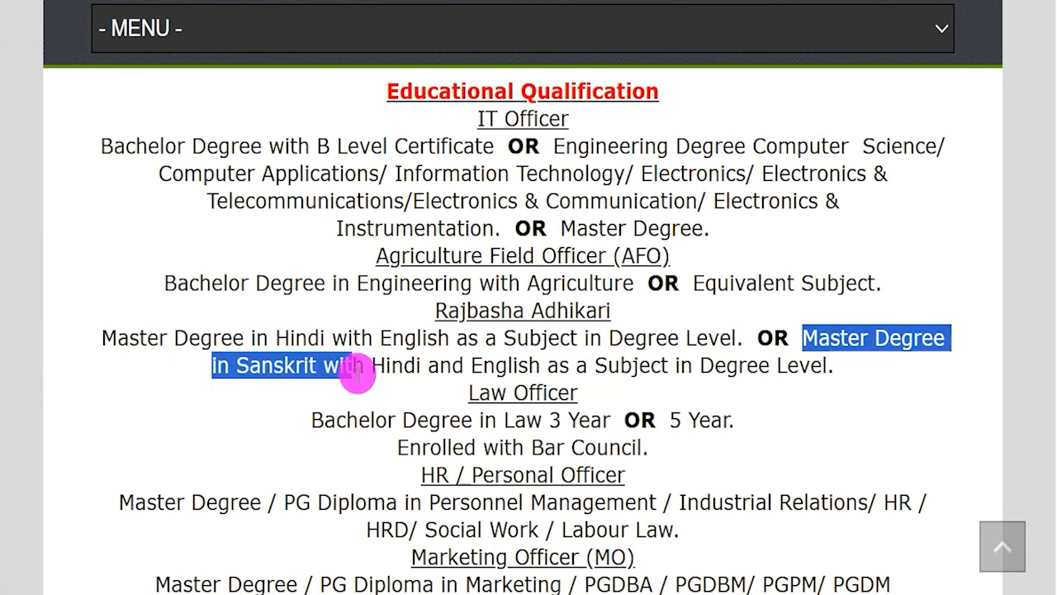
pyautogui.moveTo(361, 373); pyautogui.dragTo(790, 363)
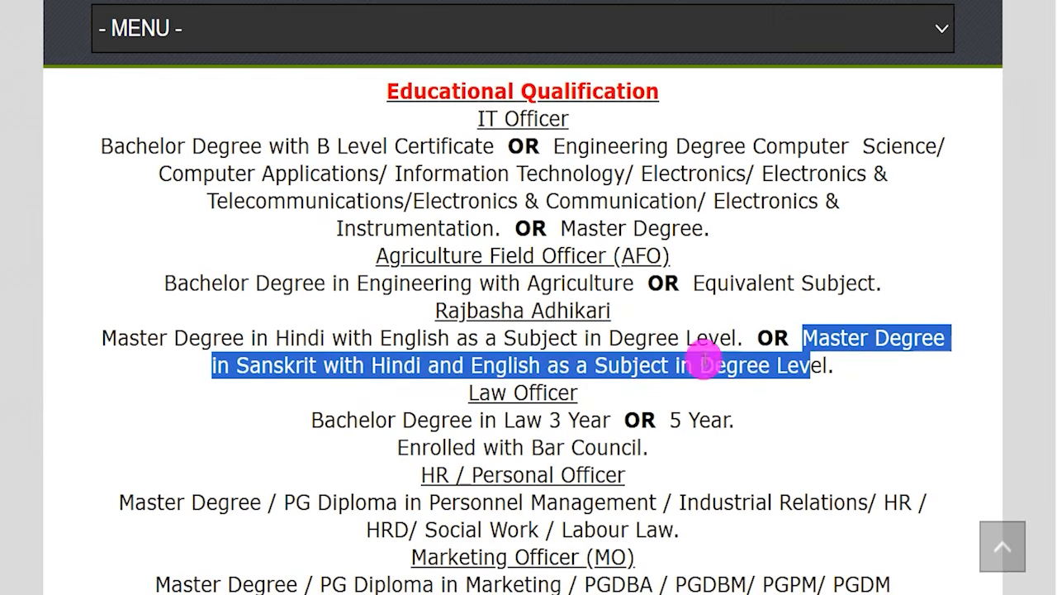
# Examine the Law Officer requirements, highlighting the law degree, the 5 Year option and the Bar Council enrolment.
pyautogui.moveTo(479, 395); pyautogui.dragTo(569, 395)
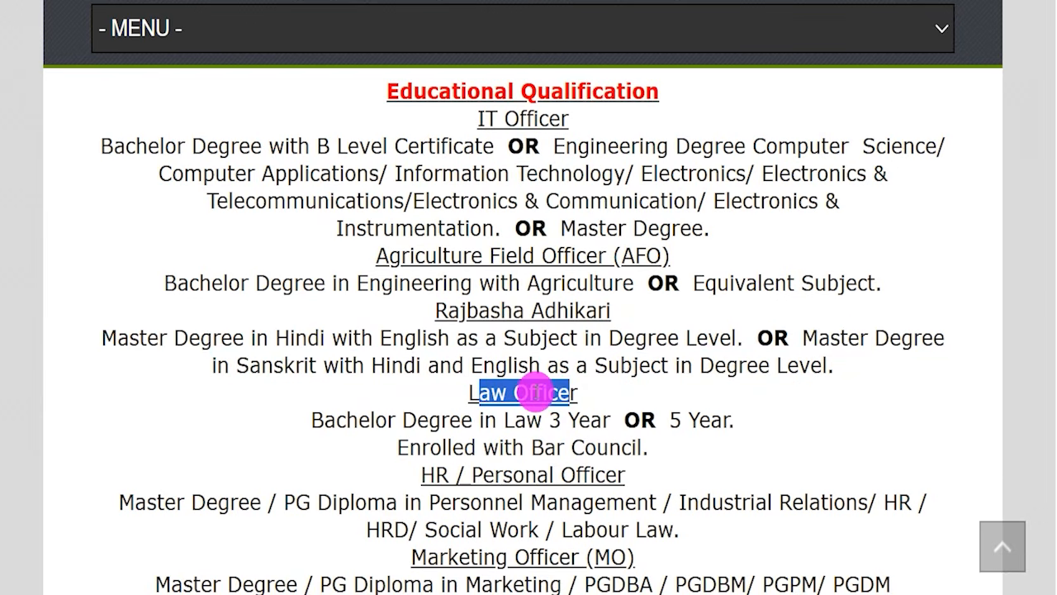
pyautogui.moveTo(346, 421); pyautogui.dragTo(517, 423)
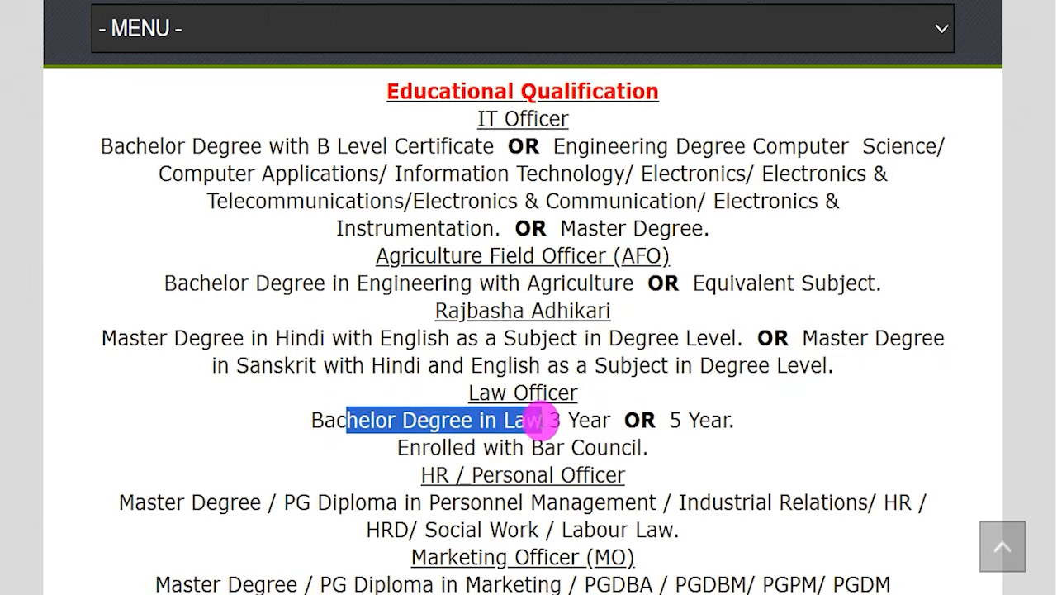
pyautogui.doubleClick(649, 421)
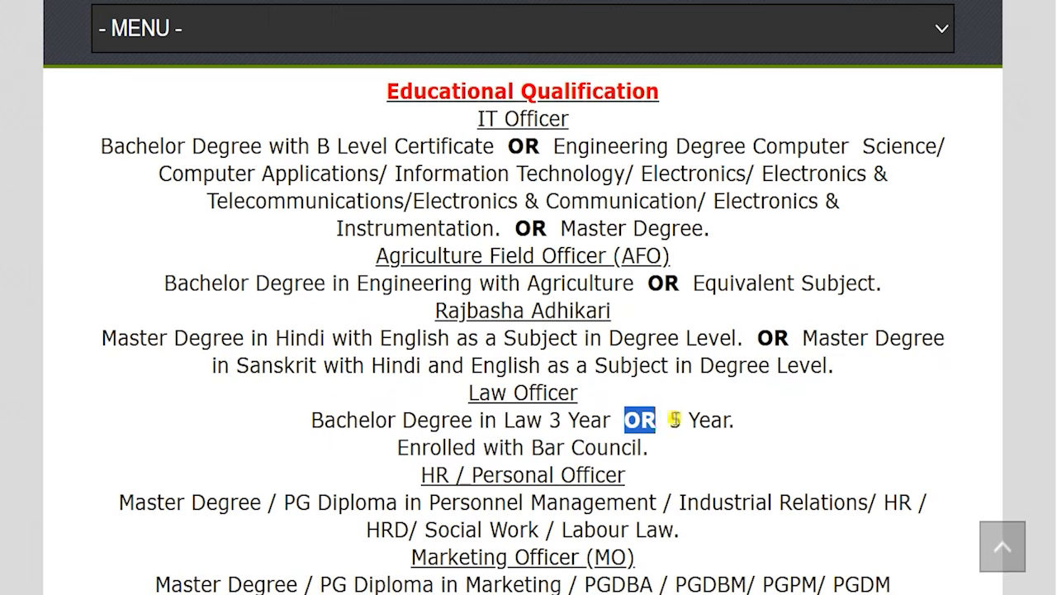
pyautogui.doubleClick(673, 420)
pyautogui.moveTo(533, 447); pyautogui.dragTo(628, 447)
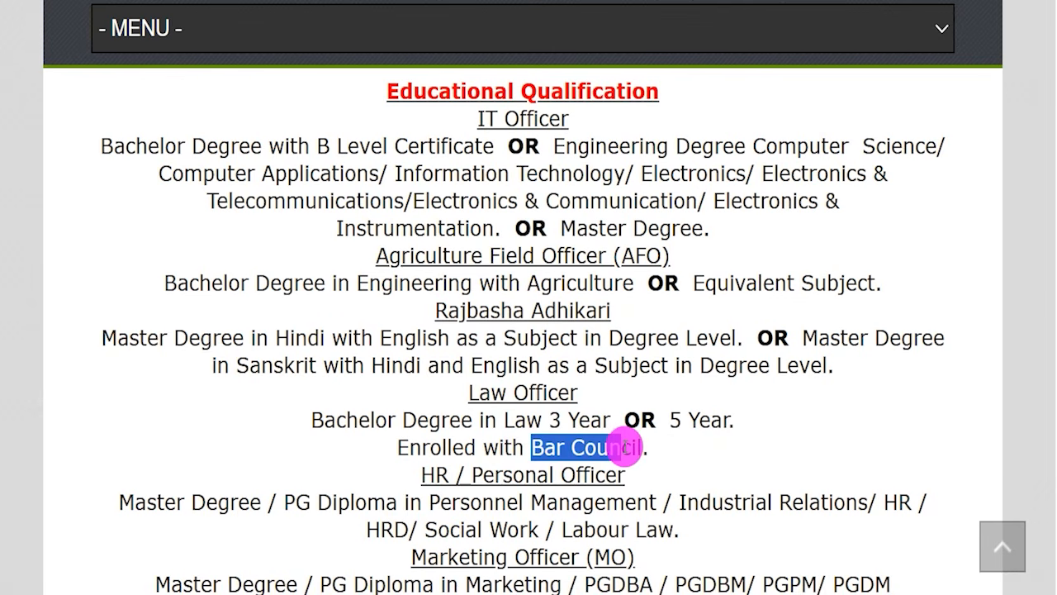
# Examine the HR / Personal Officer requirements, highlighting the master's degree, PG diploma and accepted subjects.
pyautogui.moveTo(421, 475); pyautogui.dragTo(590, 475)
pyautogui.scroll(-2, 477, 401)
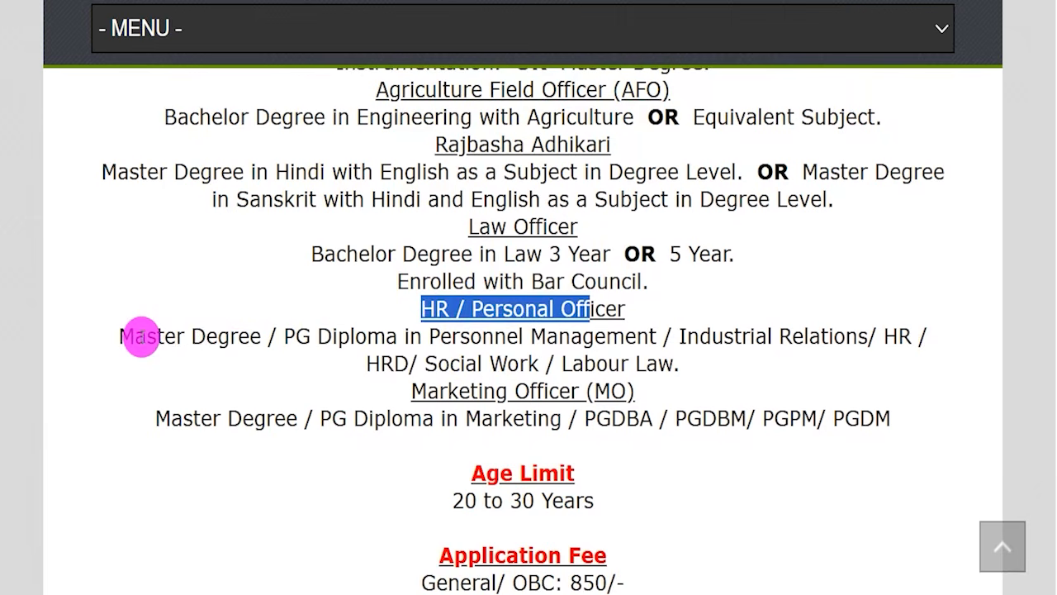
pyautogui.moveTo(141, 335); pyautogui.dragTo(223, 339)
pyautogui.moveTo(294, 336); pyautogui.dragTo(619, 338)
pyautogui.moveTo(712, 336); pyautogui.dragTo(809, 332)
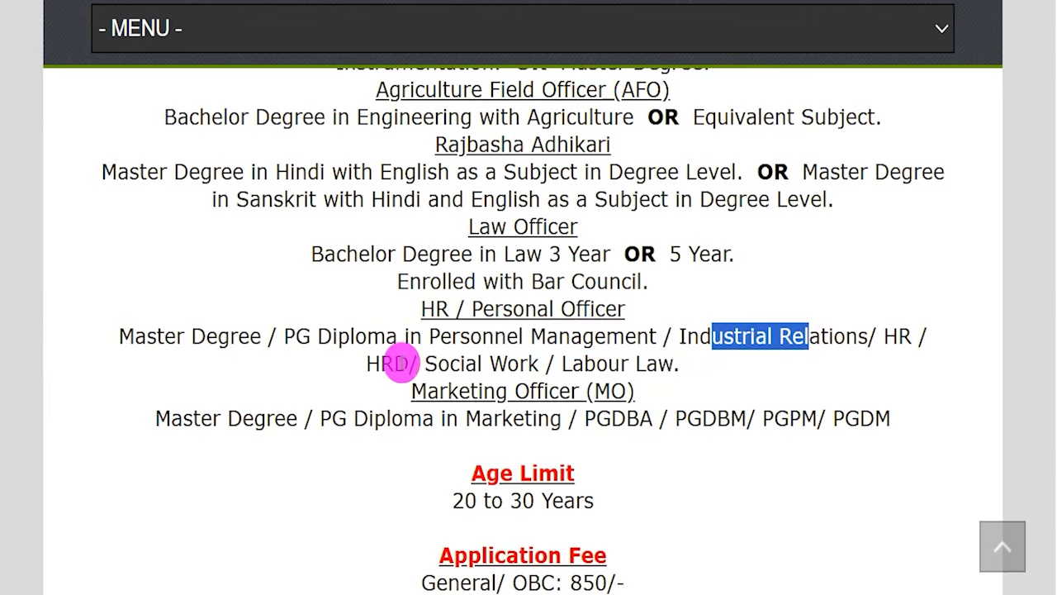
pyautogui.click(386, 364)
pyautogui.moveTo(425, 363); pyautogui.dragTo(650, 366)
# Examine the Marketing Officer (MO) requirements, highlighting the line of accepted degrees and diplomas.
pyautogui.moveTo(438, 390); pyautogui.dragTo(578, 388)
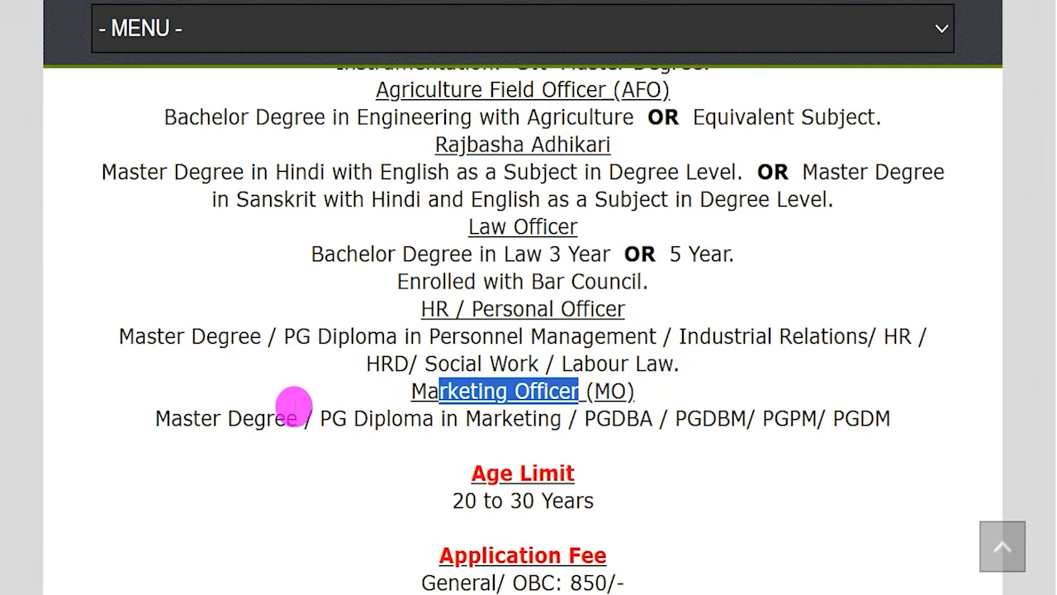
pyautogui.moveTo(187, 417); pyautogui.dragTo(892, 418)
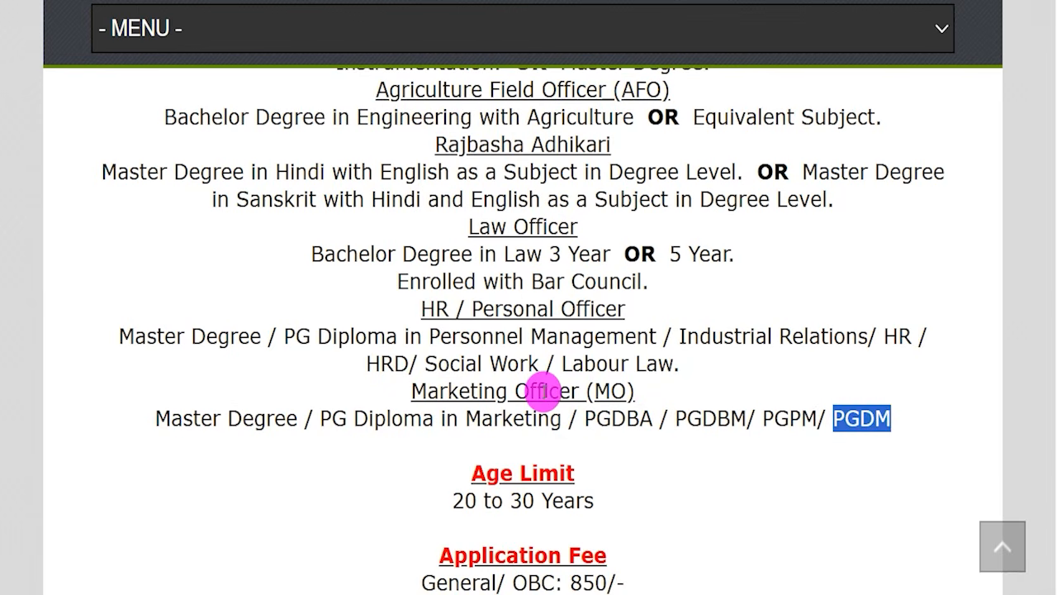
pyautogui.scroll(1, 537, 397)
pyautogui.moveTo(459, 474); pyautogui.dragTo(570, 474)
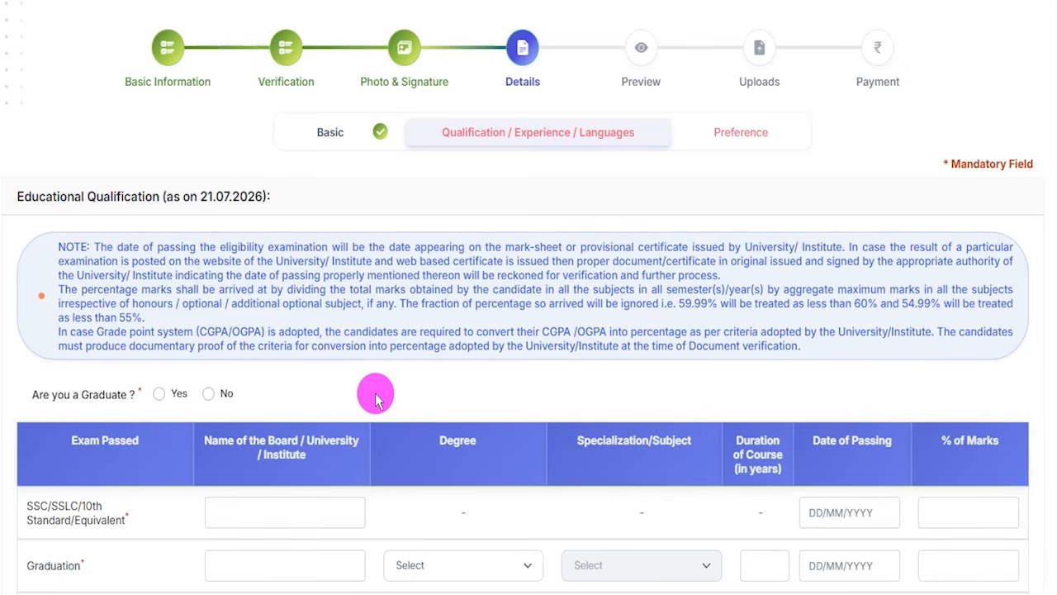
# Answer Yes to being a graduate and enter CBSE as the board and 90.00 as the marks percentage in the 10th standard row.
pyautogui.scroll(-1, 376, 399)
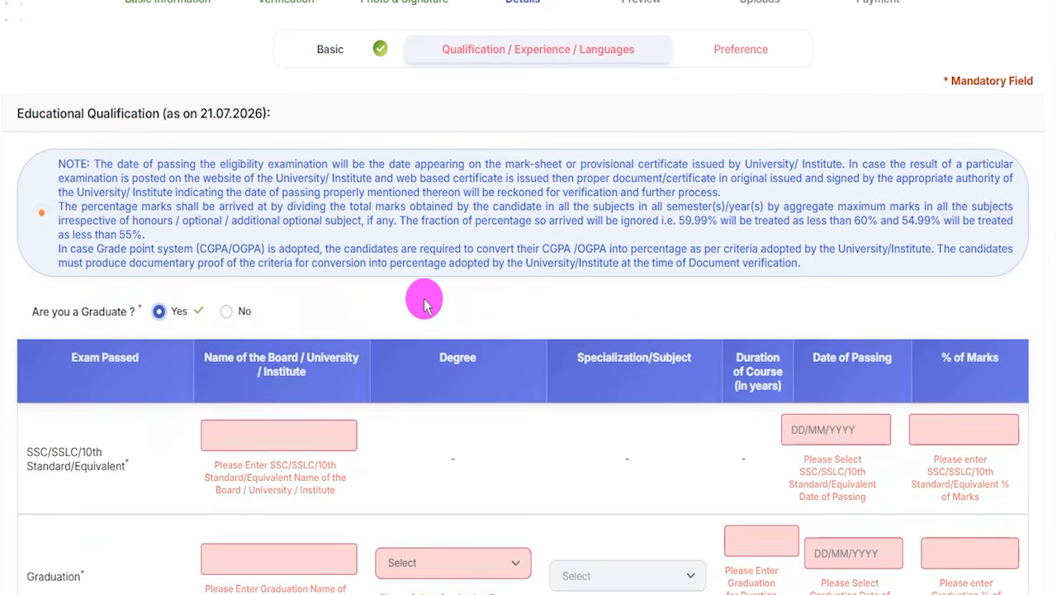
pyautogui.scroll(-3, 423, 304)
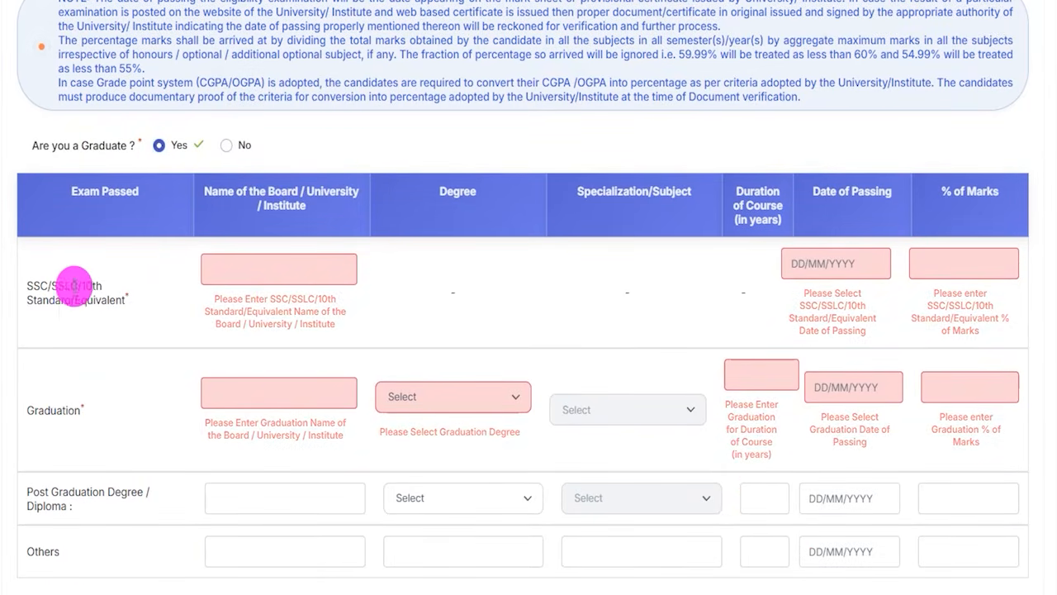
pyautogui.scroll(-2, 134, 299)
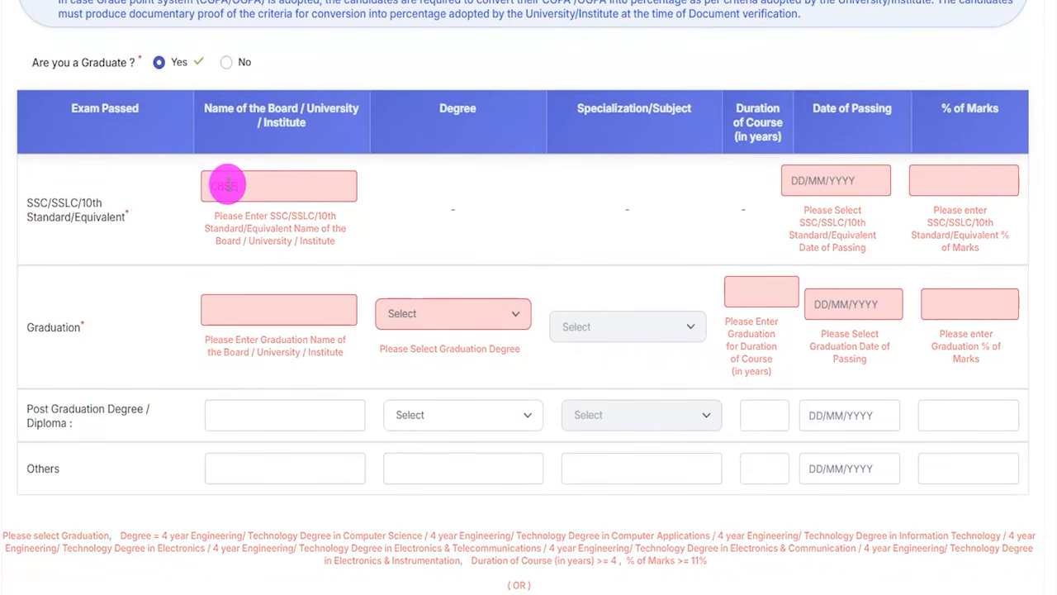
pyautogui.click(228, 185)
pyautogui.write('CBSE')
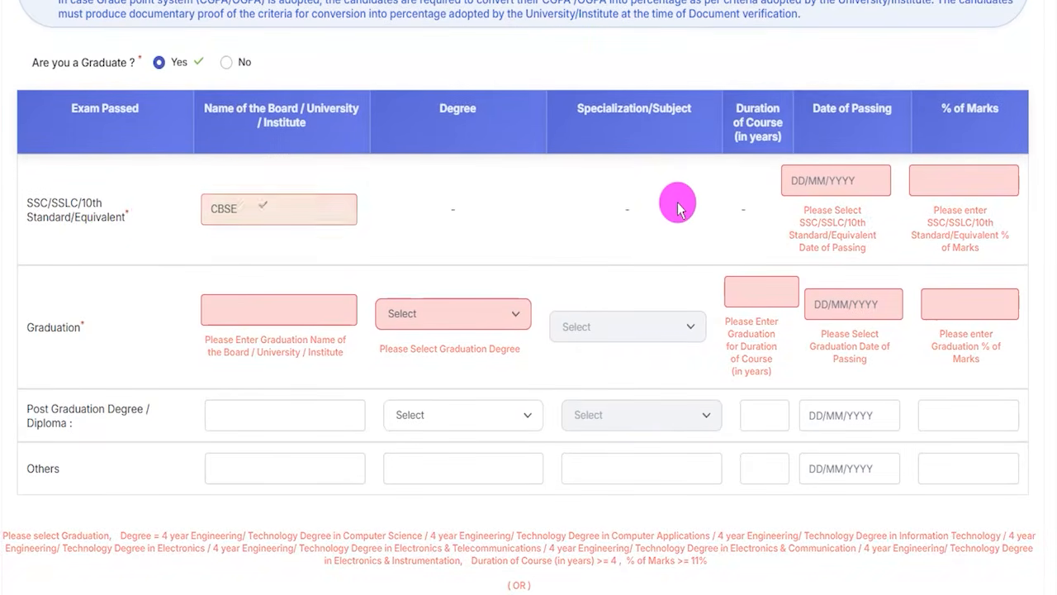
pyautogui.click(831, 182)
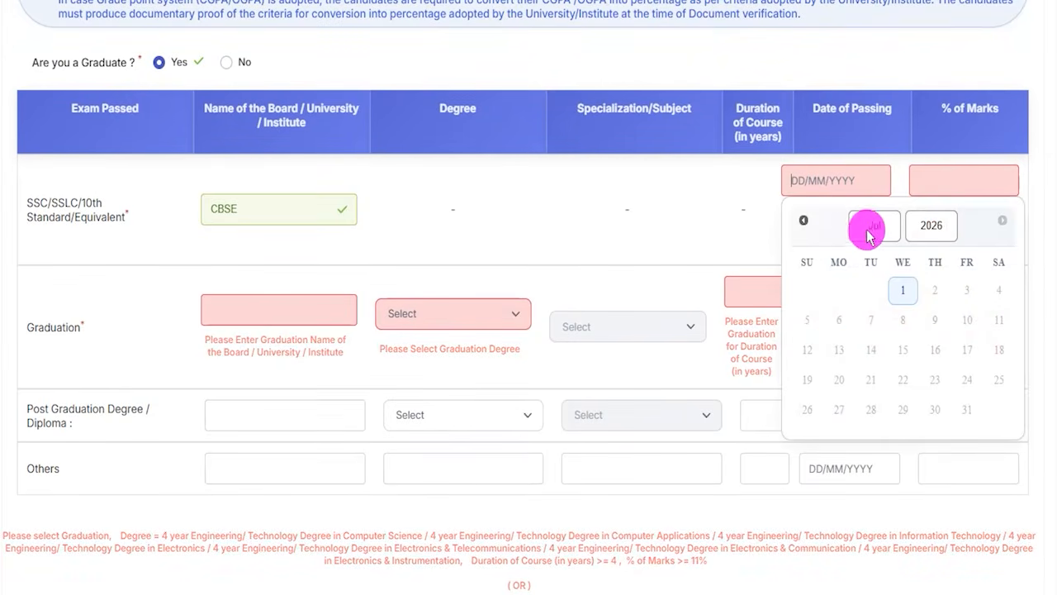
pyautogui.click(942, 180)
pyautogui.write('90.00')
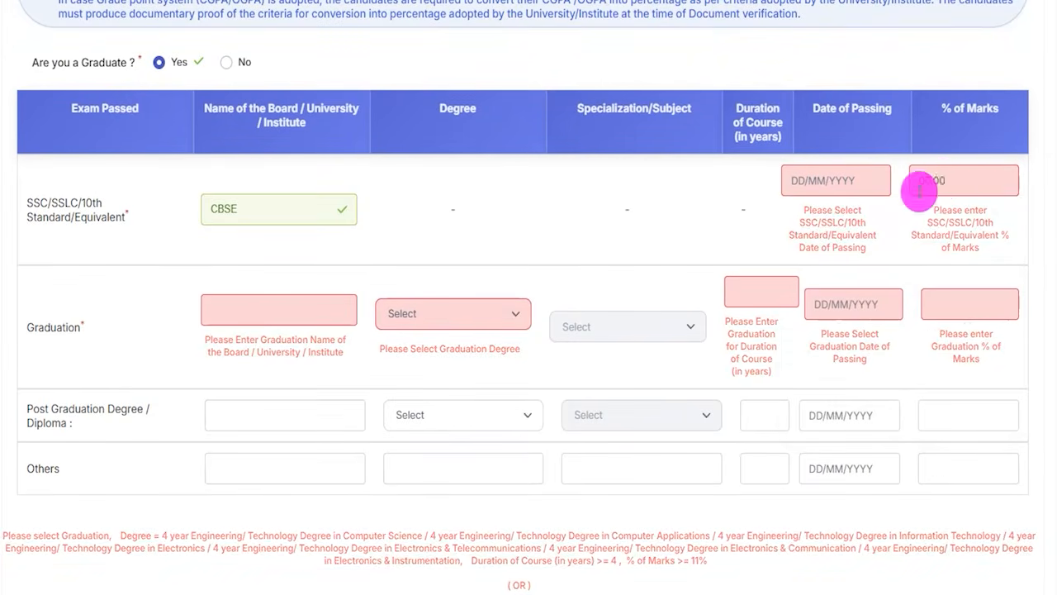
pyautogui.click(480, 254)
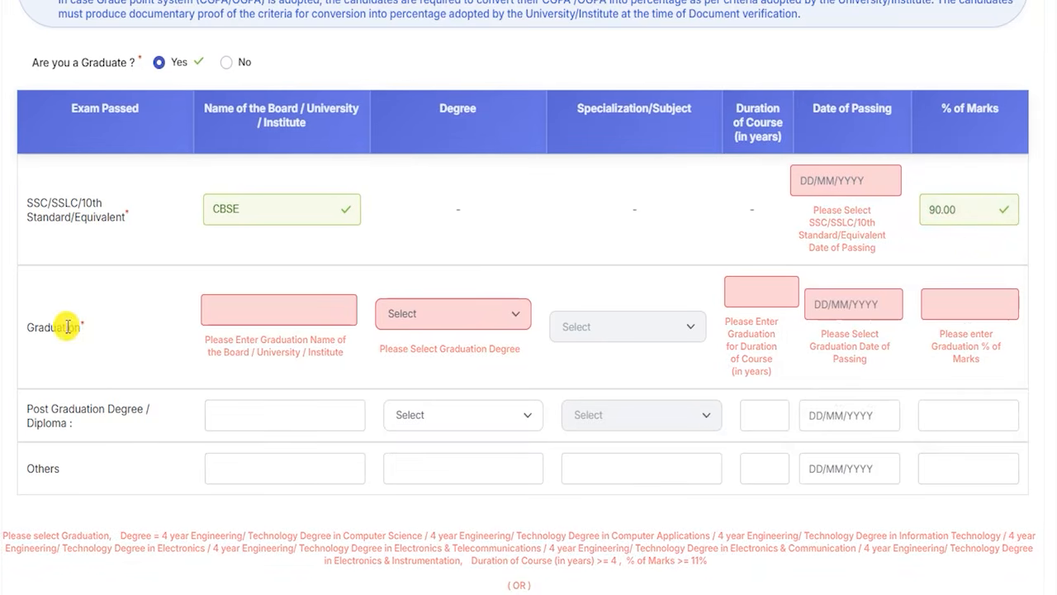
# In the Graduation row, enter CCS as the university and choose 4 year Engineering/ Technology Degree in Electronics as the degree.
pyautogui.click(271, 309)
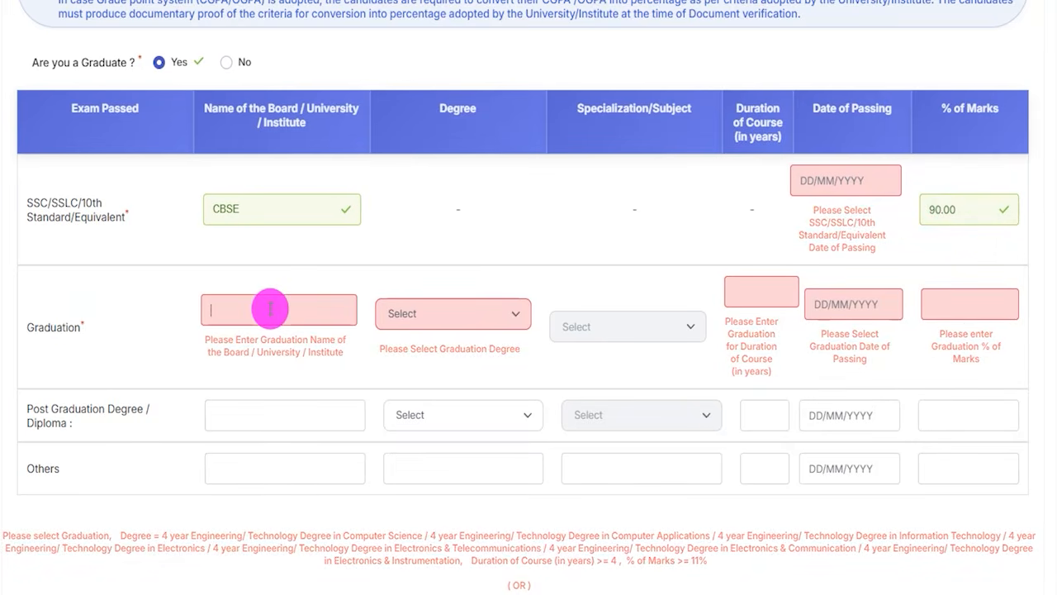
pyautogui.write('CCS')
pyautogui.click(439, 315)
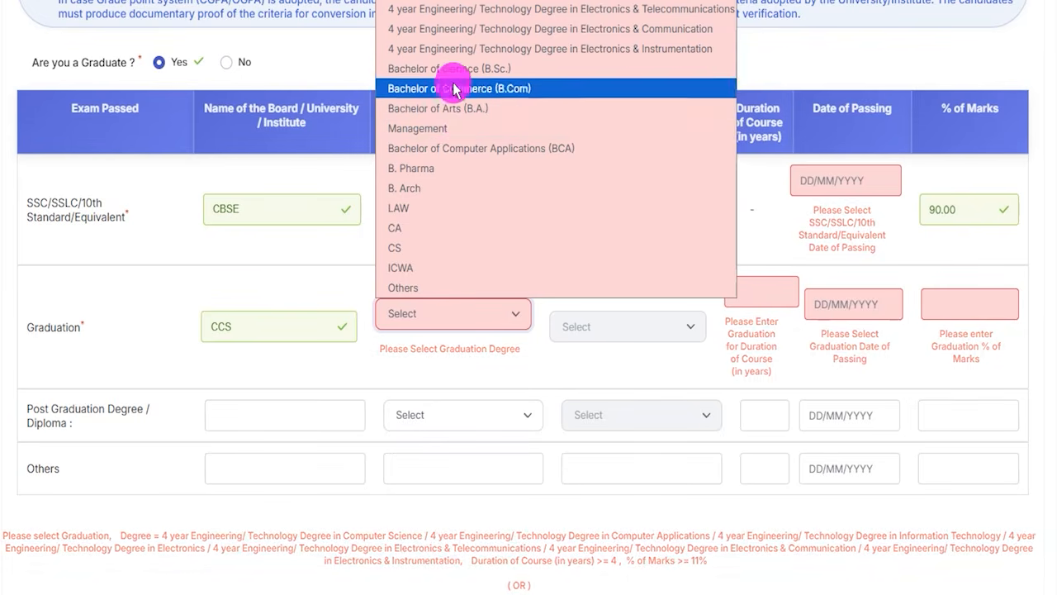
pyautogui.click(481, 5)
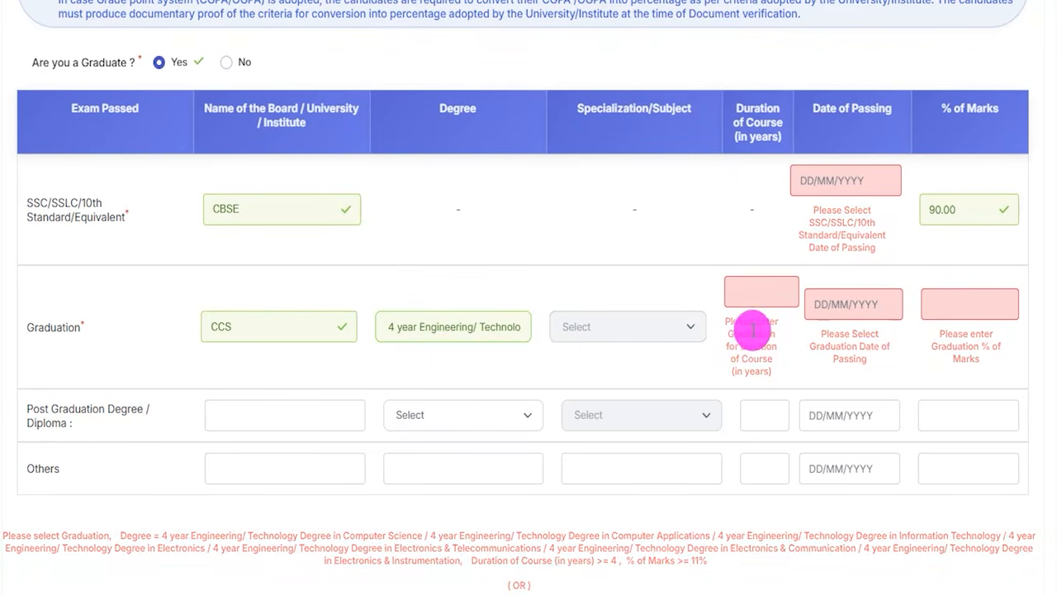
pyautogui.click(482, 331)
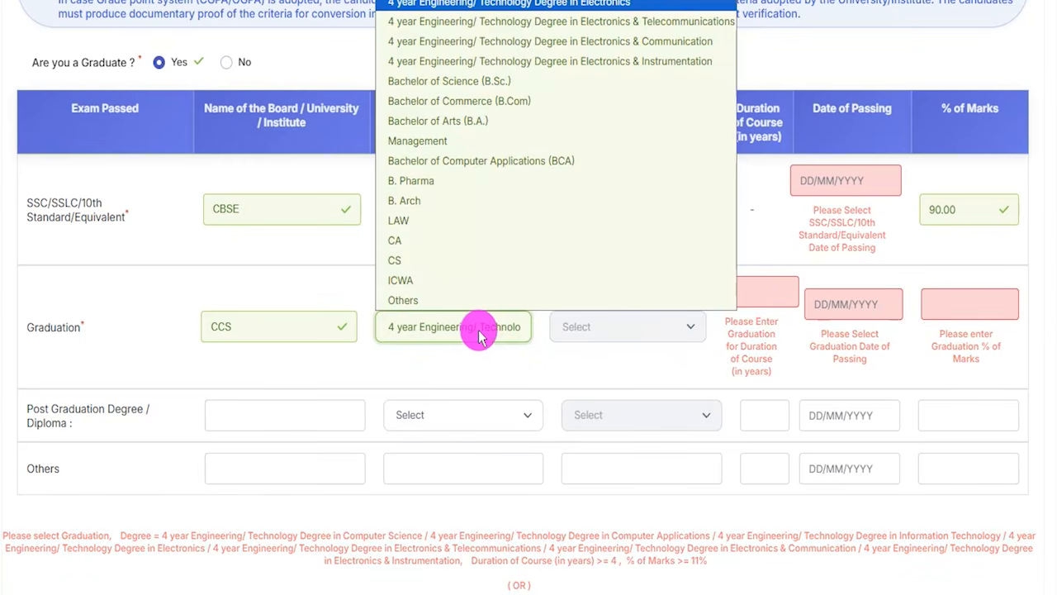
pyautogui.click(584, 329)
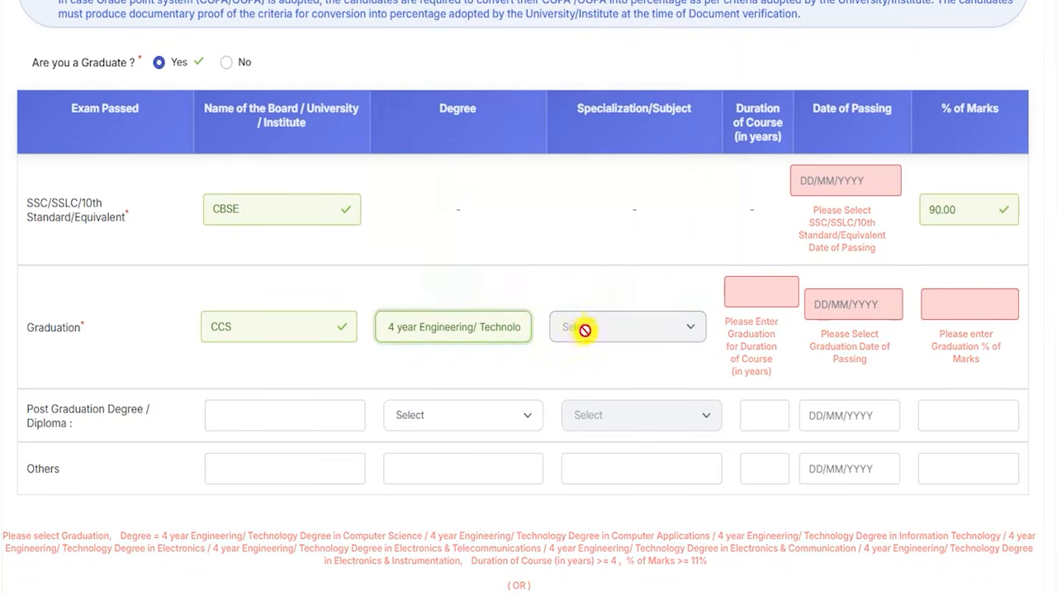
# Set the graduation course duration to 4 years and its marks to 80.00 percent, acknowledging the percentage notice.
pyautogui.click(755, 292)
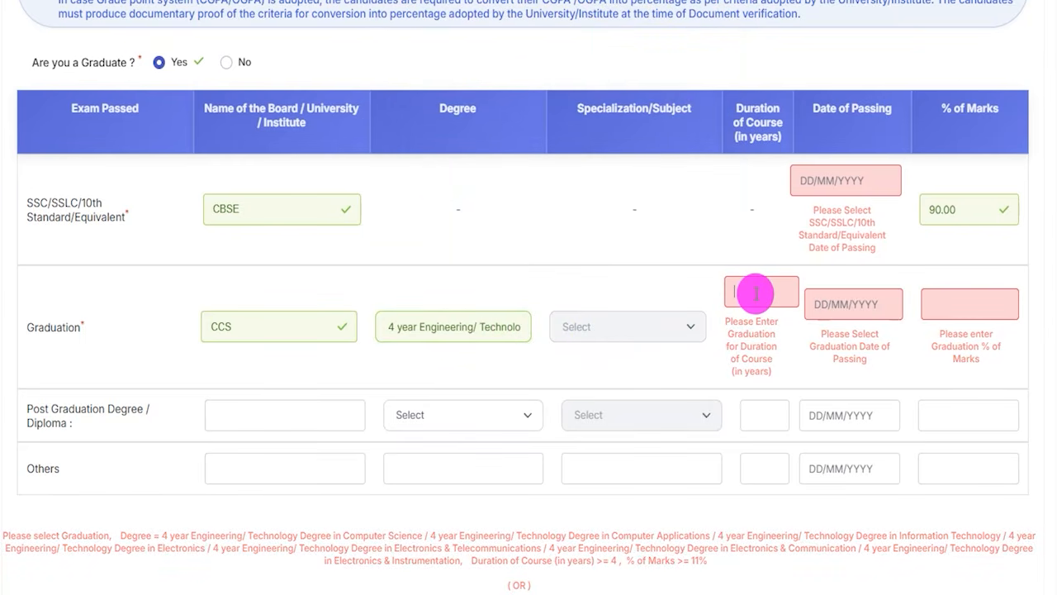
pyautogui.write('4')
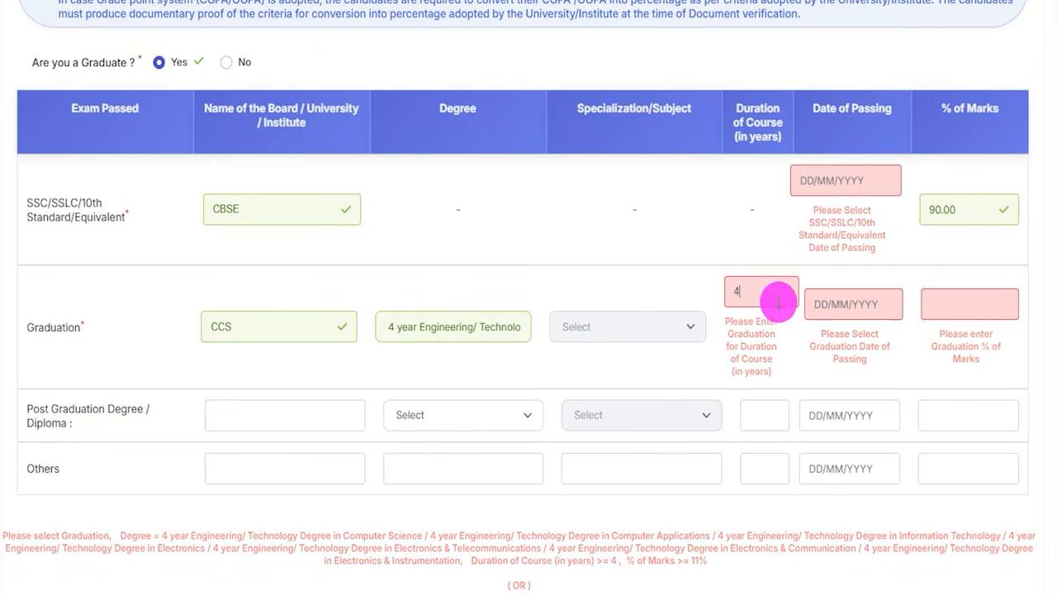
pyautogui.click(826, 302)
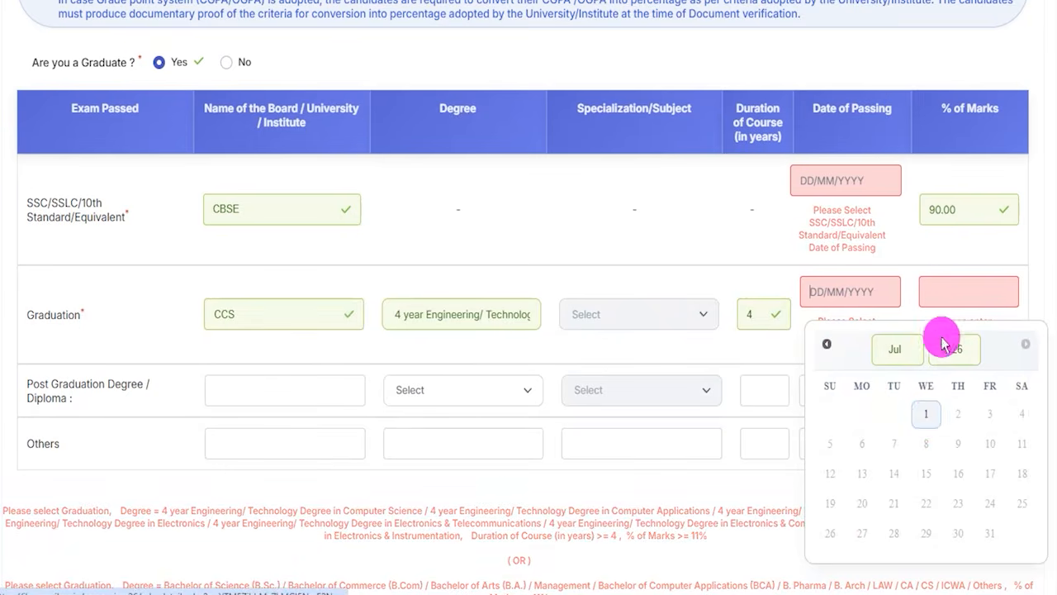
pyautogui.click(944, 292)
pyautogui.write('80.00')
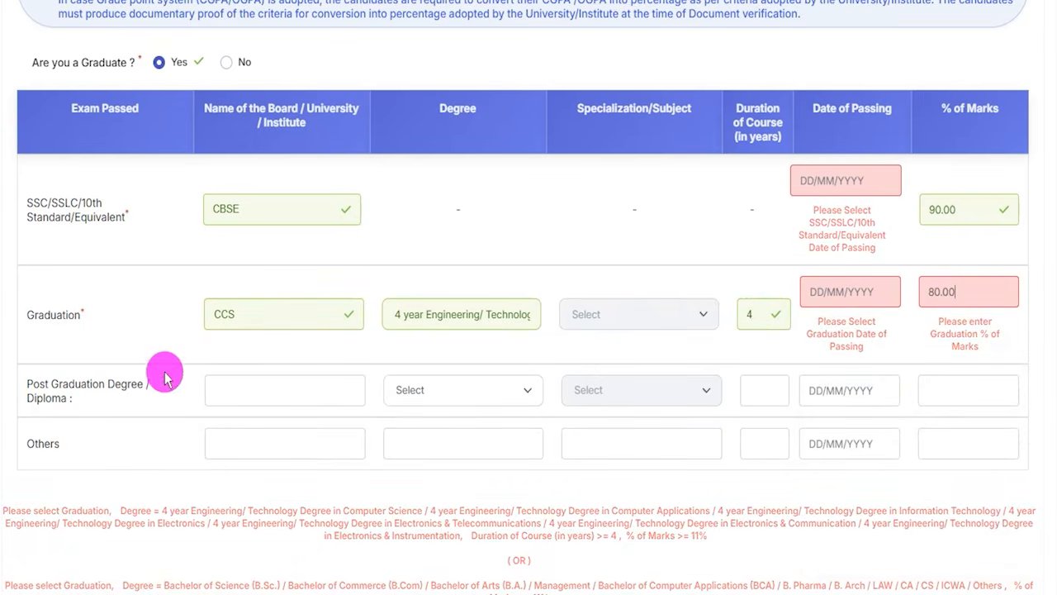
pyautogui.click(90, 383)
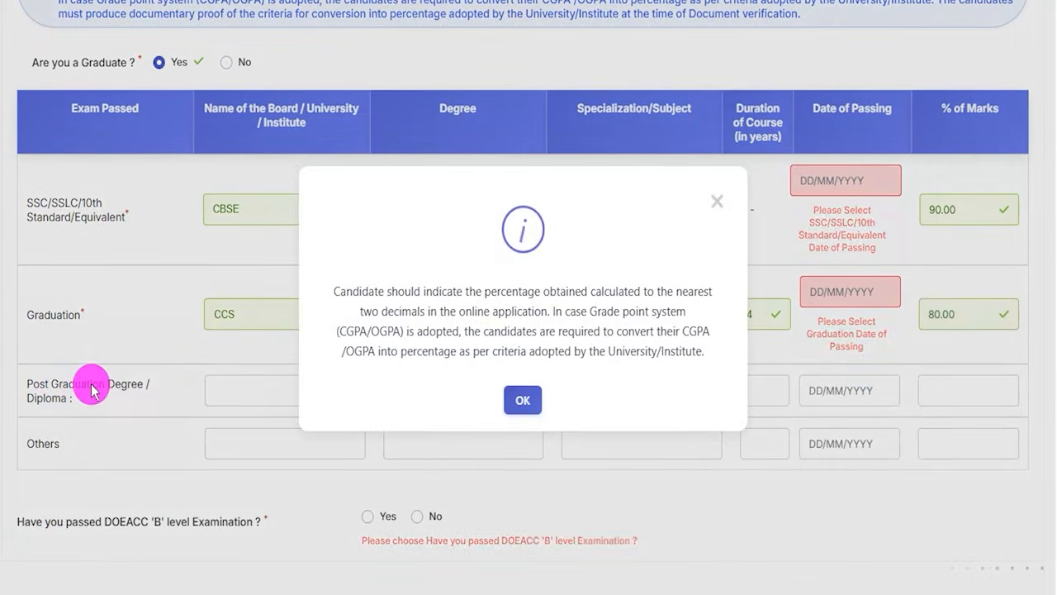
pyautogui.click(522, 399)
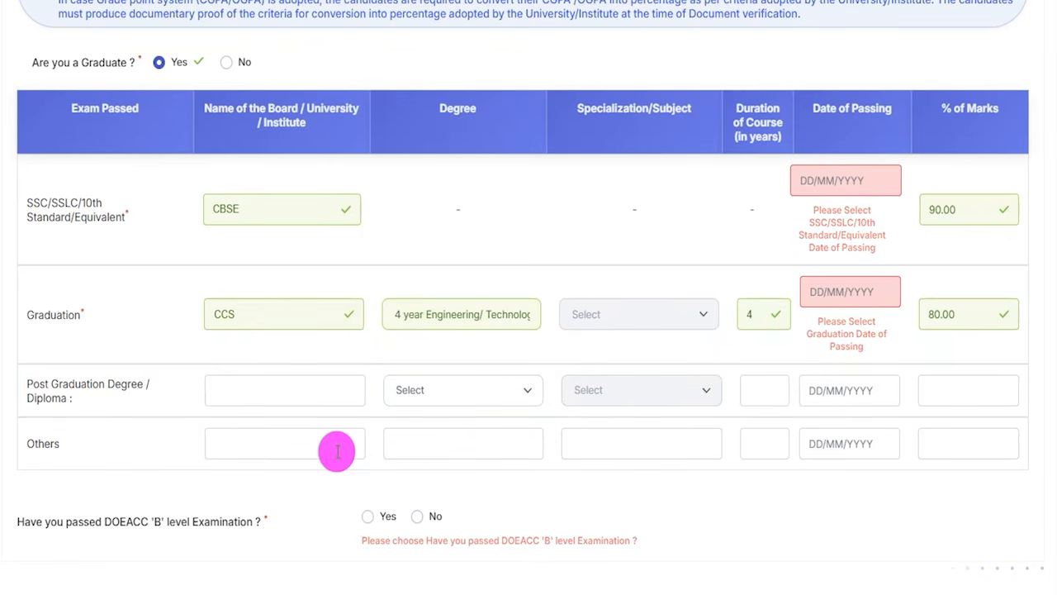
# Answer No to having passed the DOEACC 'B' level Examination.
pyautogui.scroll(-2, 313, 434)
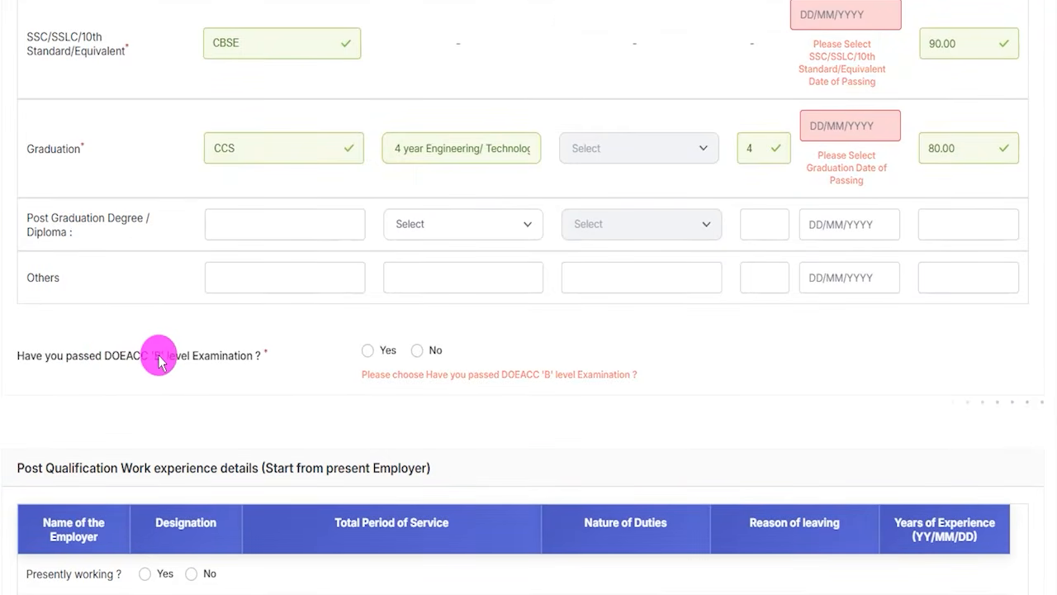
pyautogui.click(368, 352)
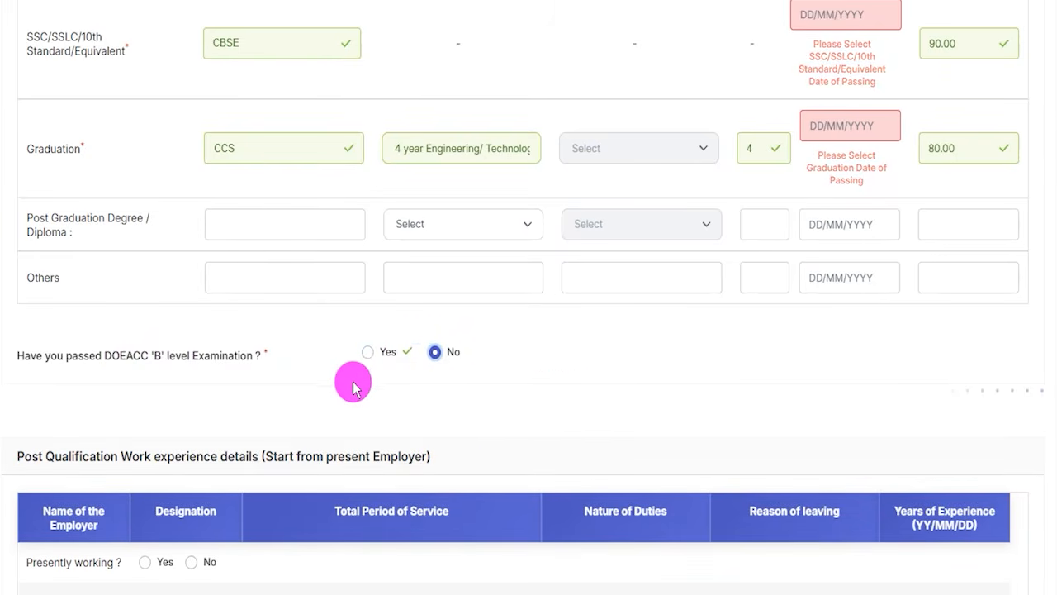
# Examine the Presently working question and the employer name and designation fields in the post qualification work experience section.
pyautogui.scroll(-4, 353, 385)
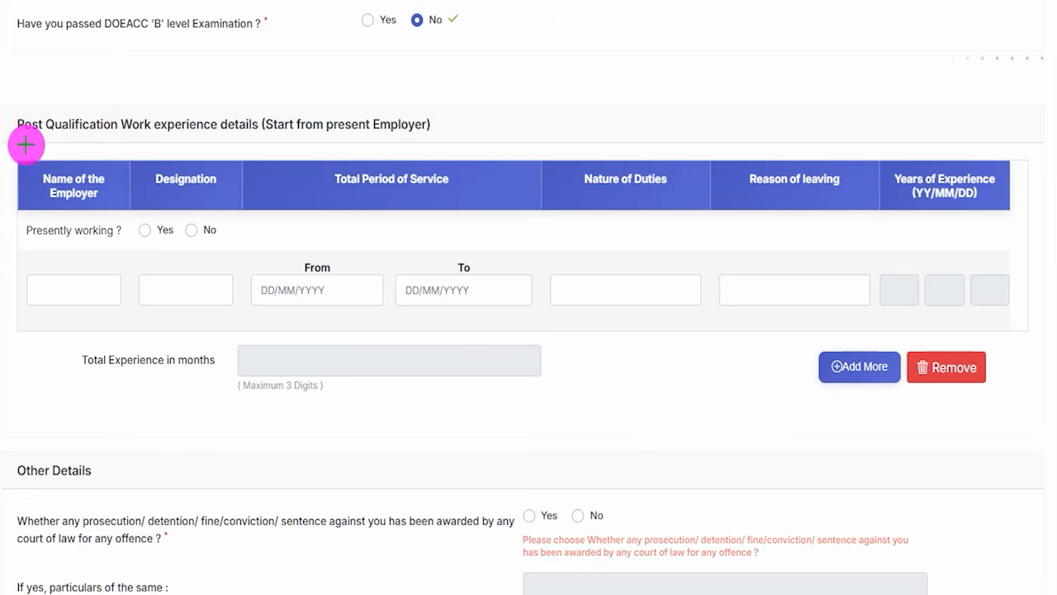
pyautogui.moveTo(5, 137)
pyautogui.mouseDown()
pyautogui.moveTo(1017, 286)
pyautogui.moveTo(1038, 444)
pyautogui.mouseUp()
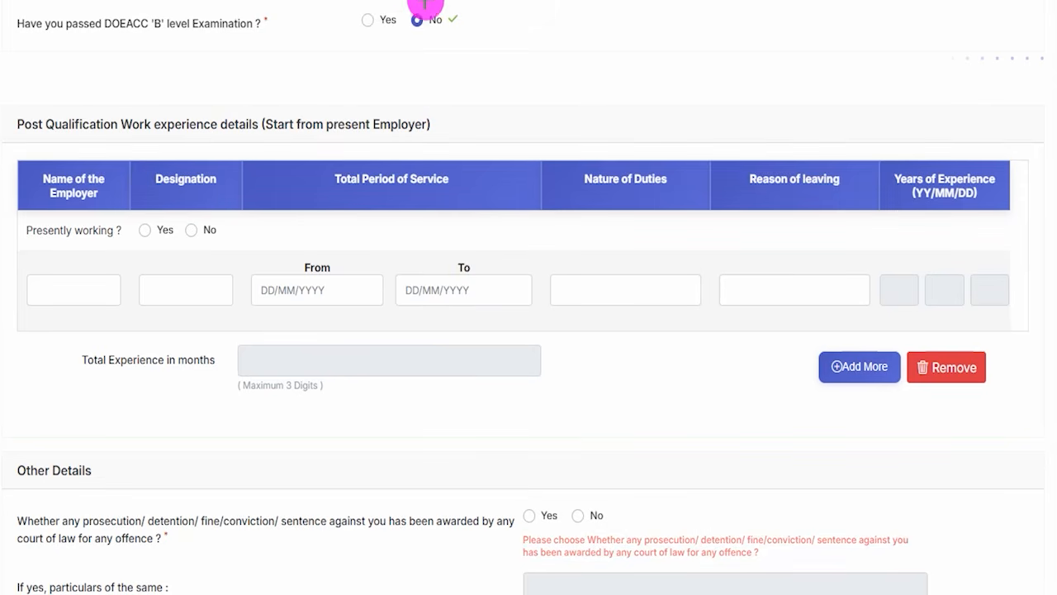
pyautogui.moveTo(31, 243); pyautogui.dragTo(78, 246)
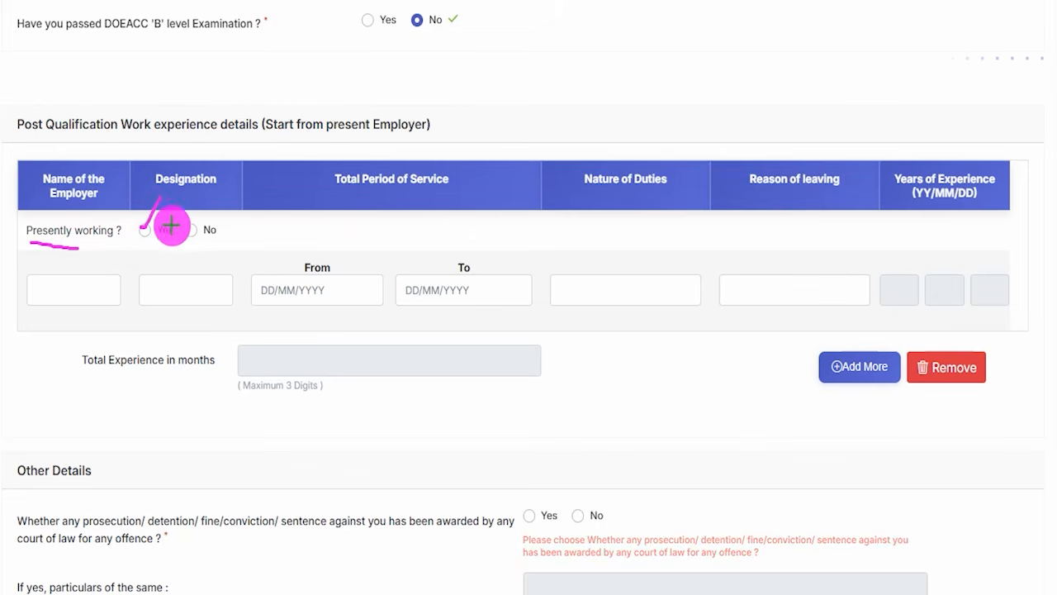
pyautogui.moveTo(189, 229); pyautogui.dragTo(199, 211)
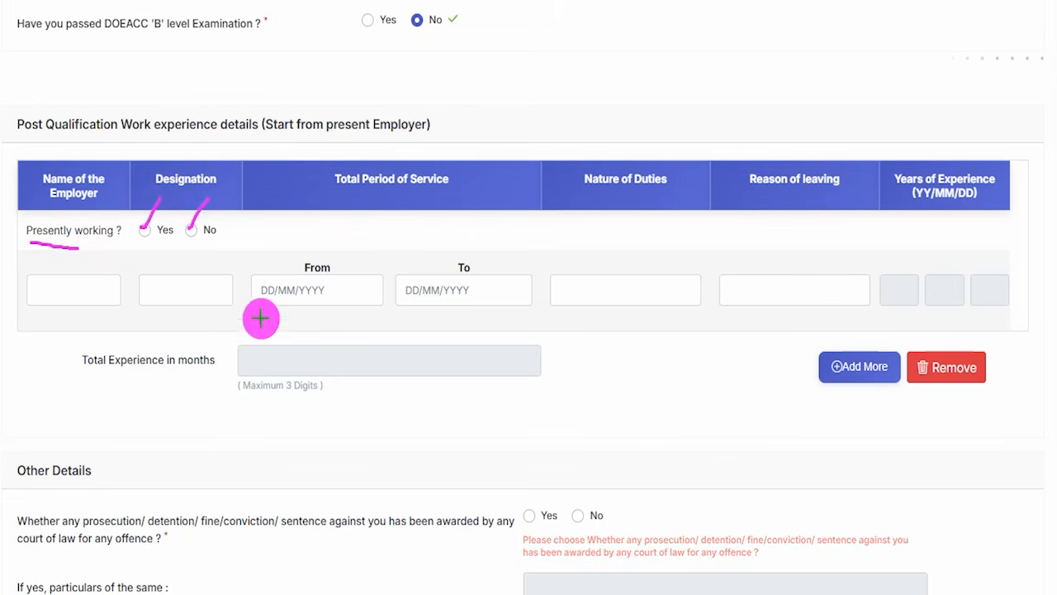
pyautogui.moveTo(48, 288); pyautogui.dragTo(75, 260)
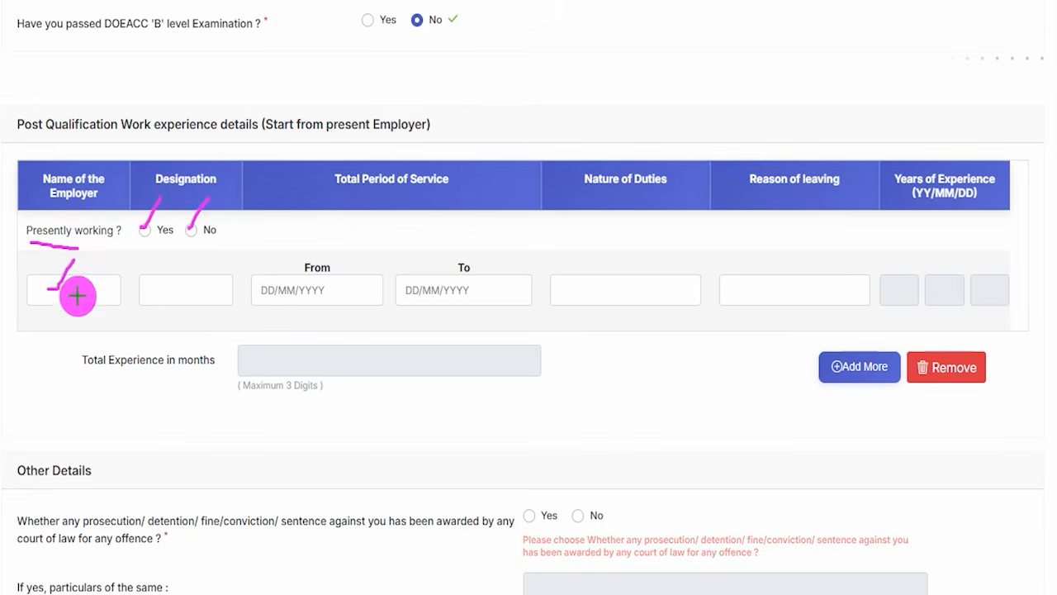
pyautogui.moveTo(176, 288); pyautogui.dragTo(205, 266)
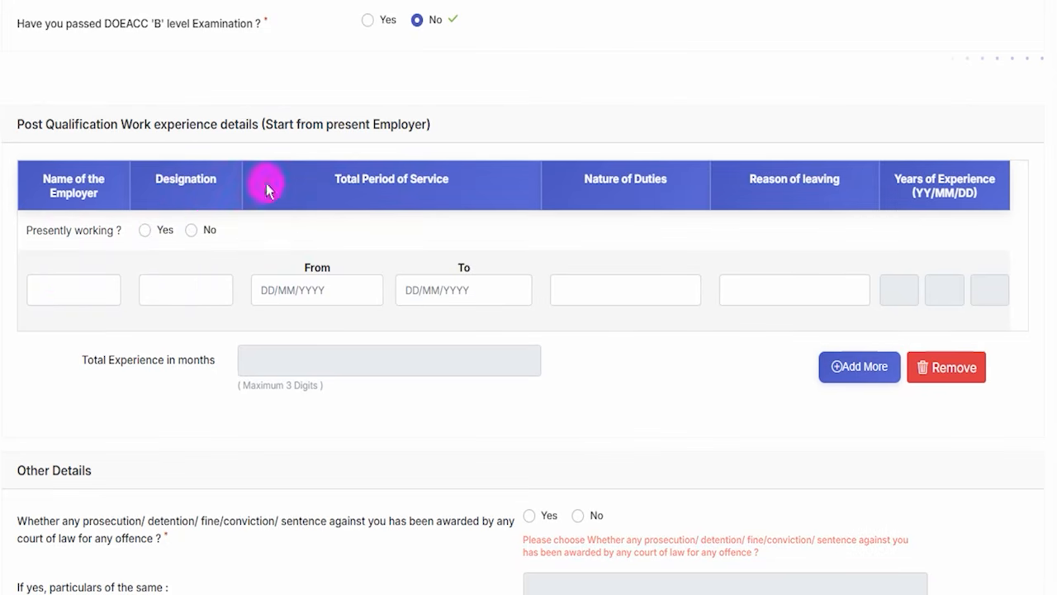
# Review the service period dates, Nature of Duties, Reason of leaving, Years of Experience and Total Experience in months fields.
pyautogui.click(298, 290)
pyautogui.click(467, 292)
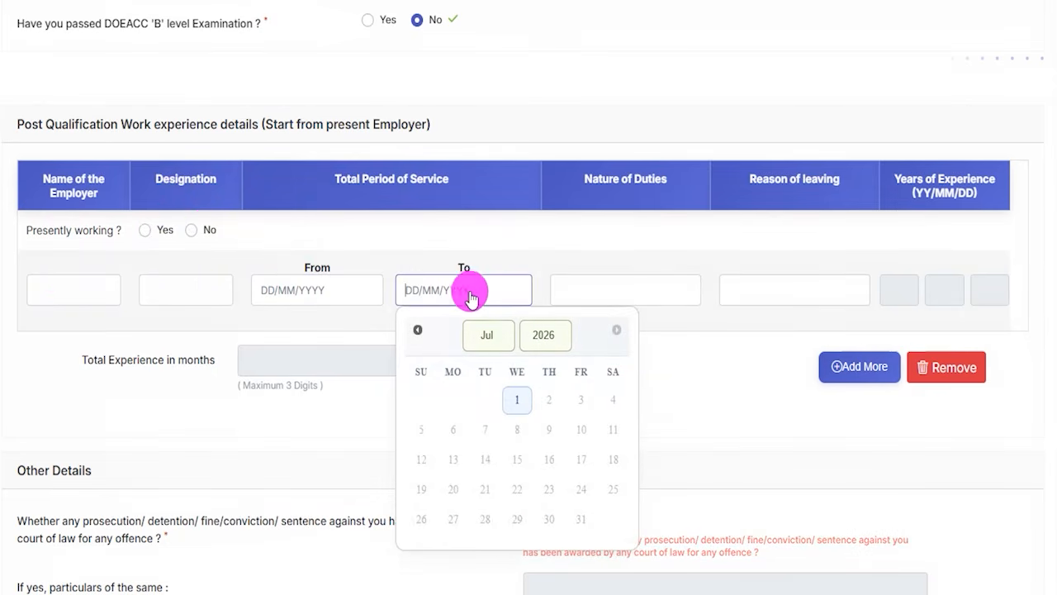
pyautogui.click(708, 365)
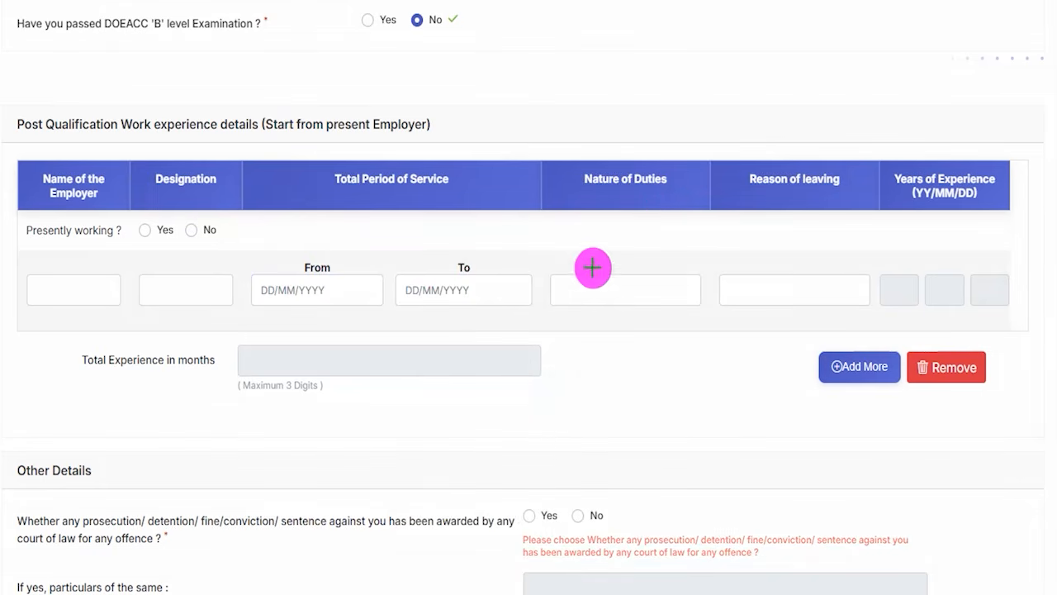
pyautogui.moveTo(603, 281); pyautogui.dragTo(653, 238)
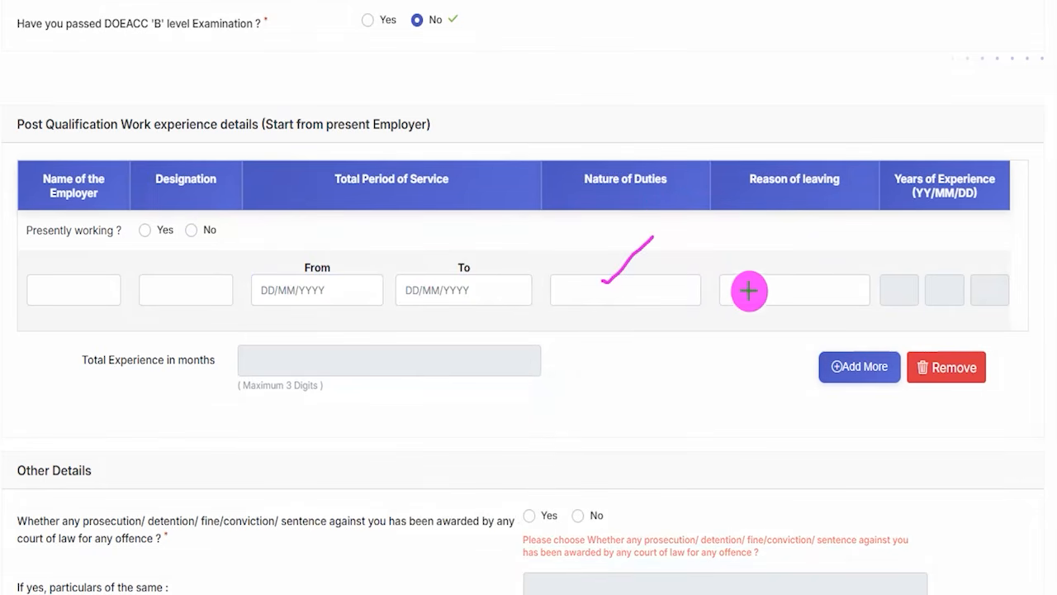
pyautogui.moveTo(750, 289); pyautogui.dragTo(792, 239)
pyautogui.moveTo(317, 296); pyautogui.dragTo(327, 295)
pyautogui.moveTo(451, 294); pyautogui.dragTo(456, 294)
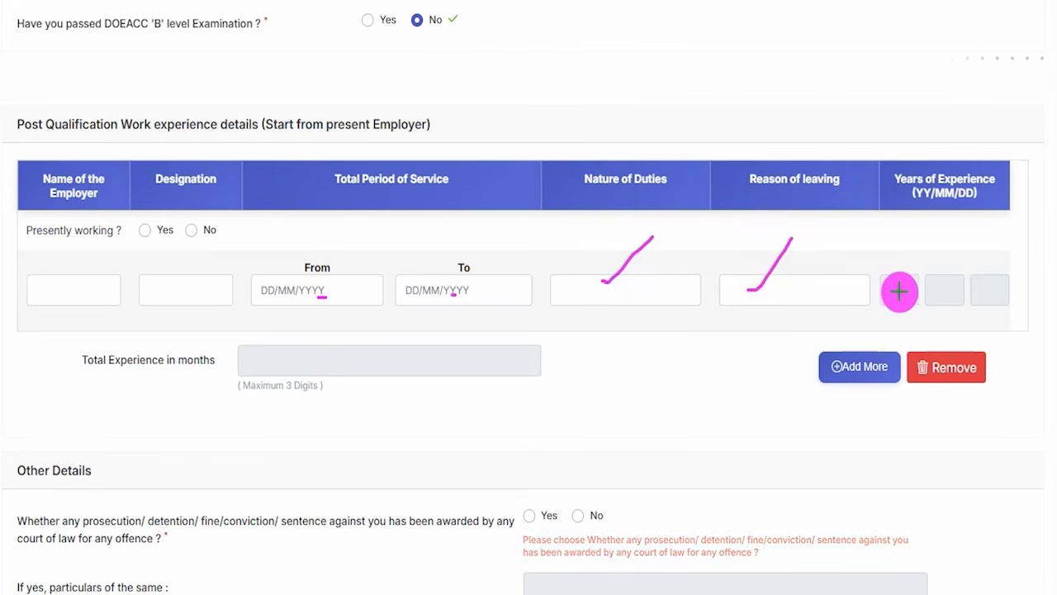
pyautogui.moveTo(899, 291); pyautogui.dragTo(993, 291)
pyautogui.moveTo(294, 371); pyautogui.dragTo(367, 371)
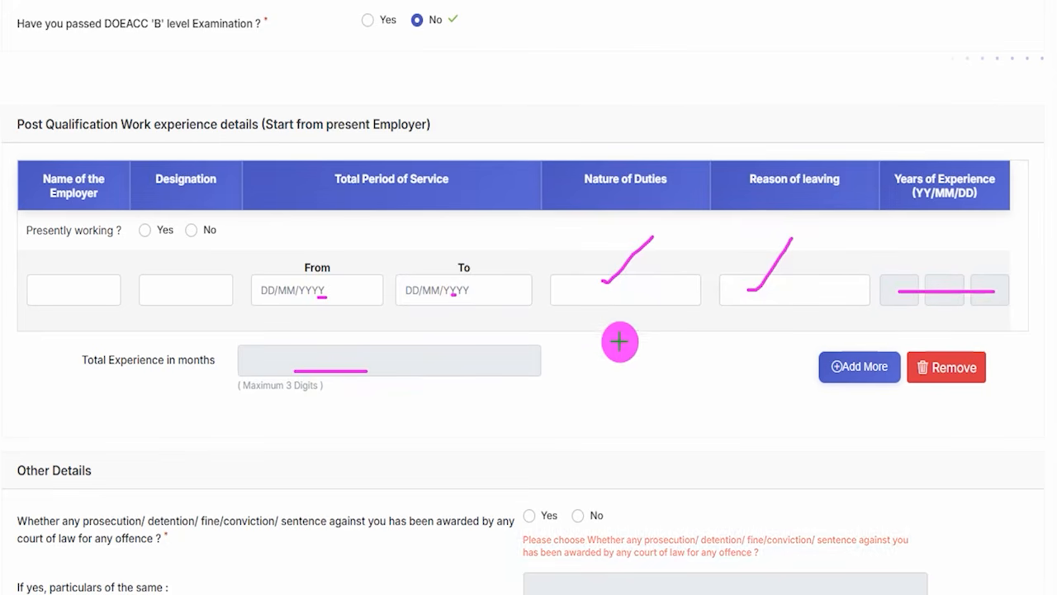
pyautogui.moveTo(473, 242); pyautogui.dragTo(554, 165)
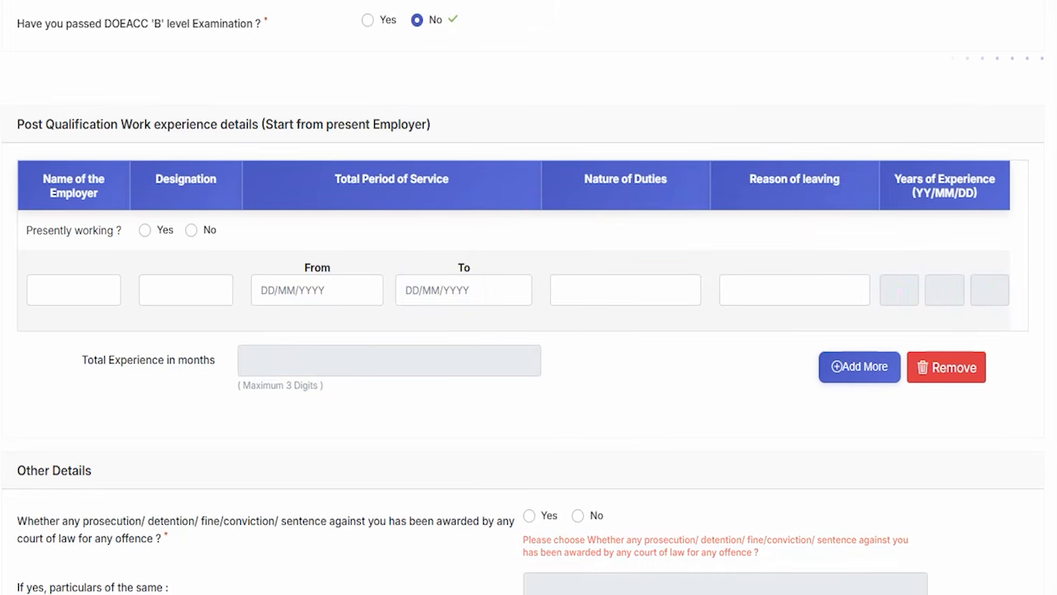
# Examine the Add More option for entering further employers in the work experience table.
pyautogui.moveTo(796, 340)
pyautogui.mouseDown()
pyautogui.moveTo(845, 347)
pyautogui.moveTo(897, 375)
pyautogui.moveTo(905, 401)
pyautogui.mouseUp()
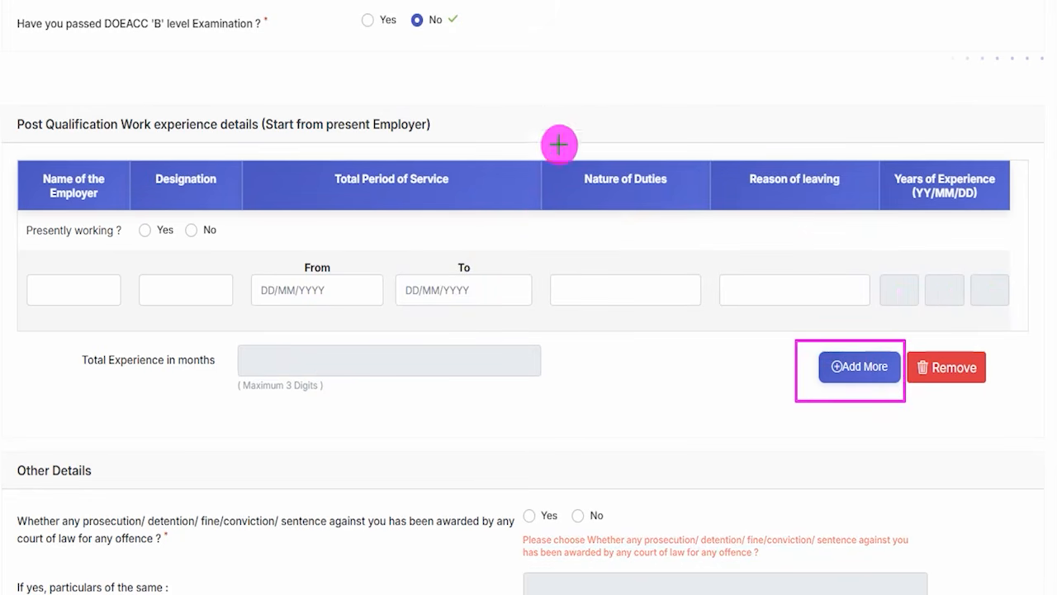
pyautogui.moveTo(4, 141)
pyautogui.mouseDown()
pyautogui.moveTo(900, 267)
pyautogui.moveTo(1020, 299)
pyautogui.moveTo(1040, 461)
pyautogui.mouseUp()
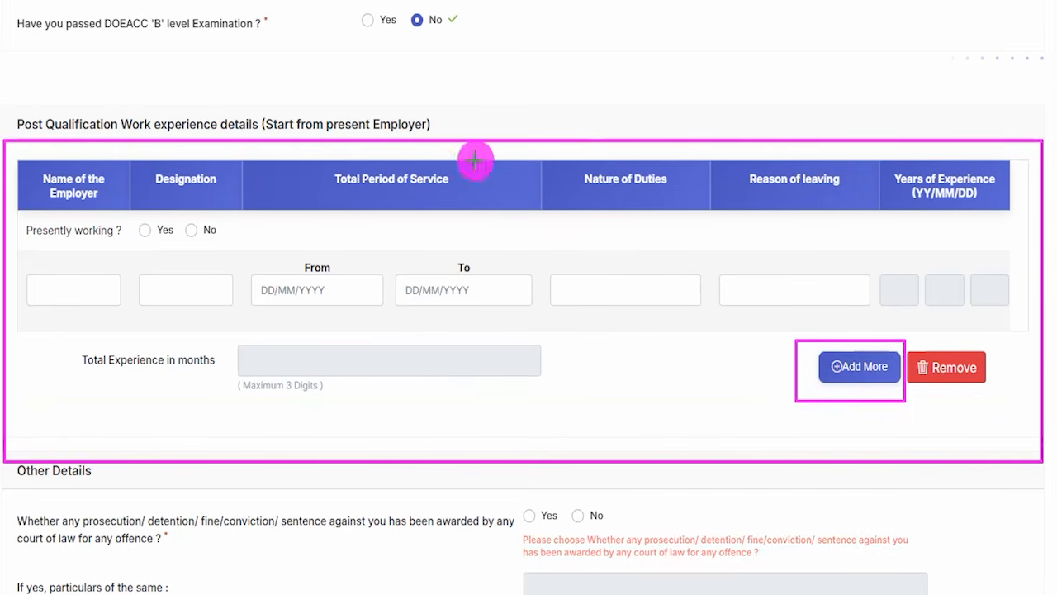
pyautogui.moveTo(551, 253); pyautogui.dragTo(613, 185)
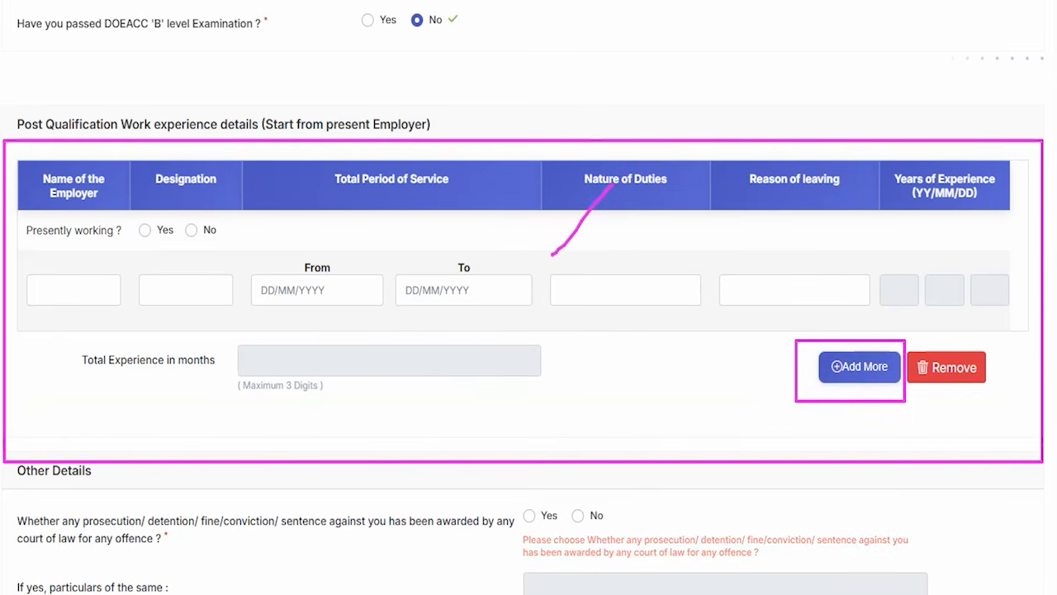
pyautogui.press('Escape')
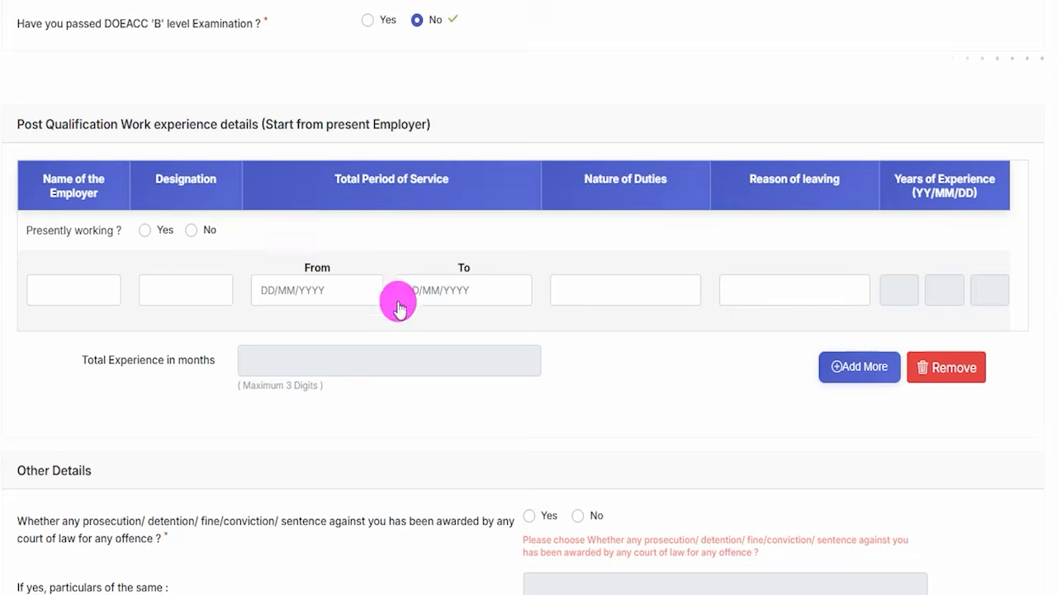
# Answer No to the question about any prosecution, detention, fine, conviction or sentence by a court of law.
pyautogui.scroll(-3, 517, 344)
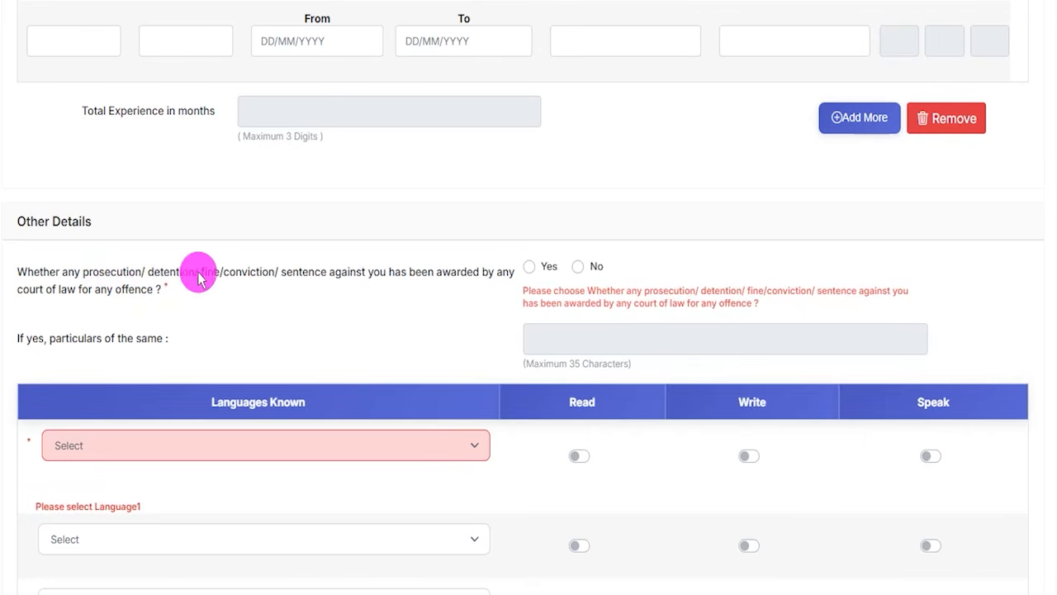
pyautogui.click(529, 266)
pyautogui.click(596, 281)
# Set Hindi as the first known language and enable Read, Write and Speak for it.
pyautogui.scroll(-3, 349, 313)
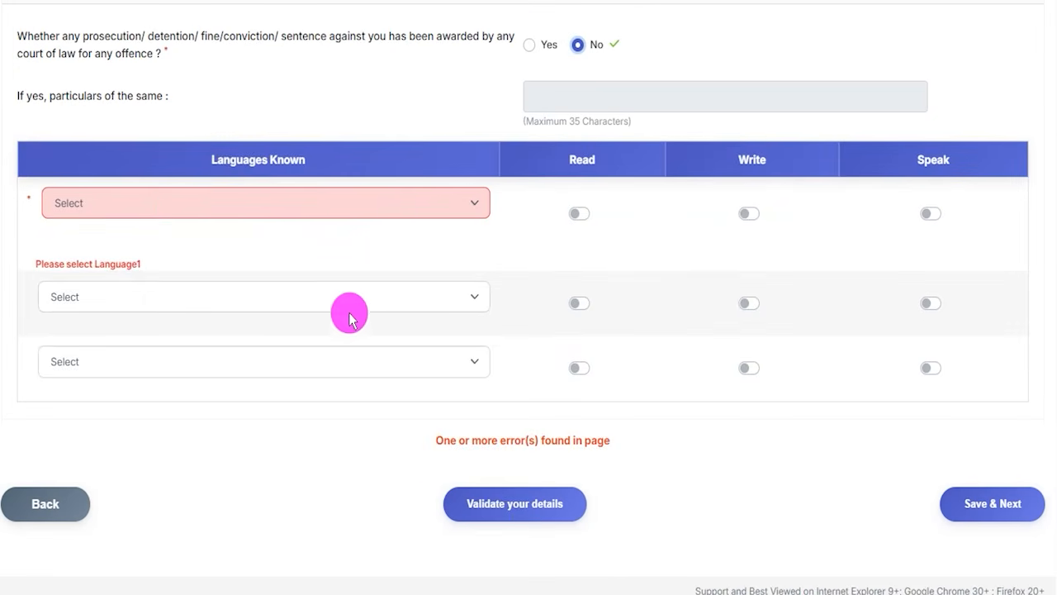
pyautogui.click(134, 205)
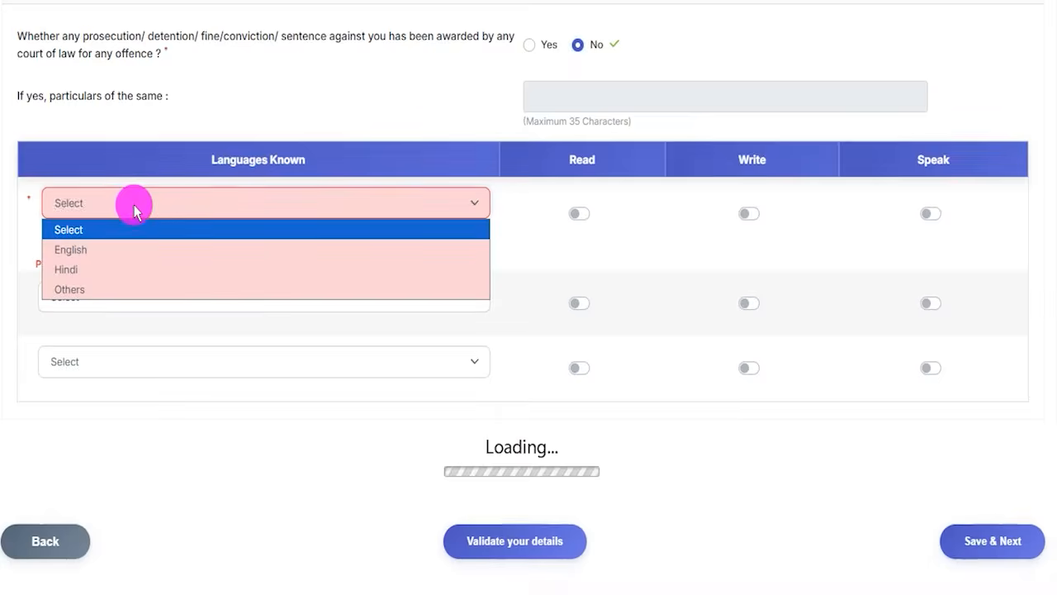
pyautogui.click(72, 269)
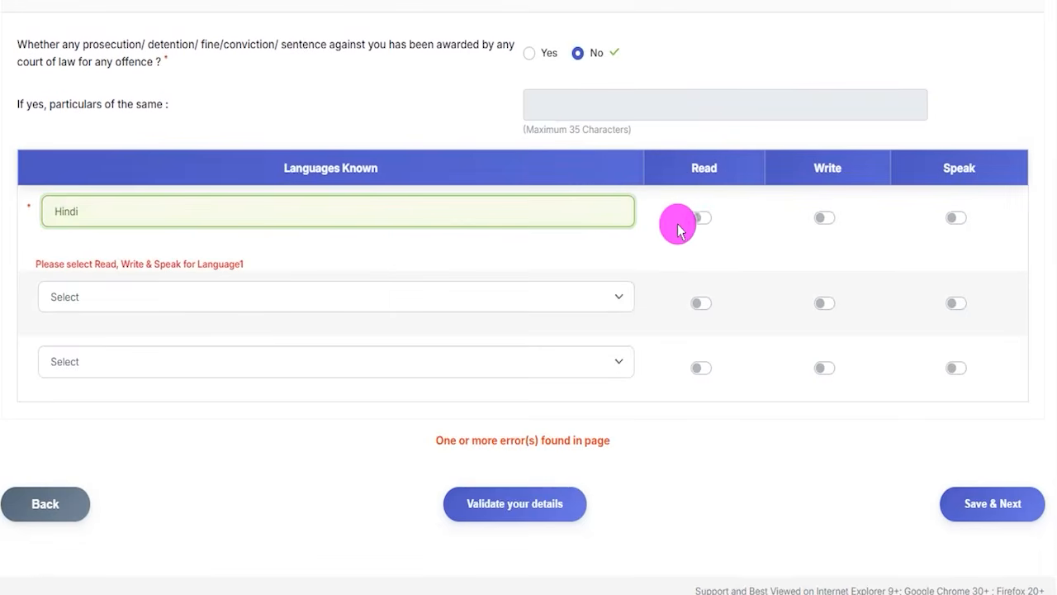
pyautogui.click(684, 219)
pyautogui.click(826, 217)
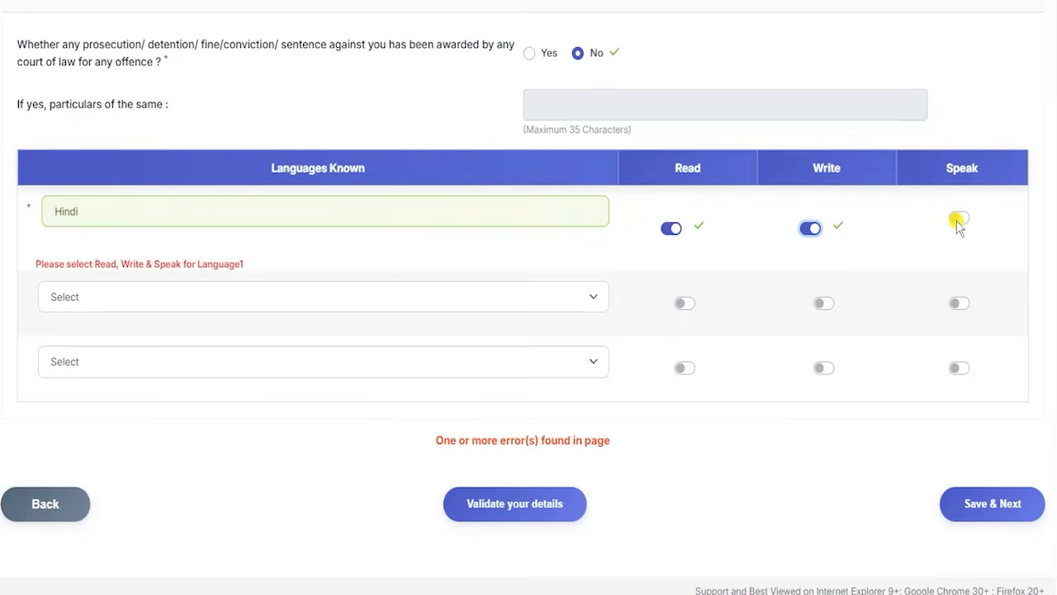
pyautogui.click(960, 222)
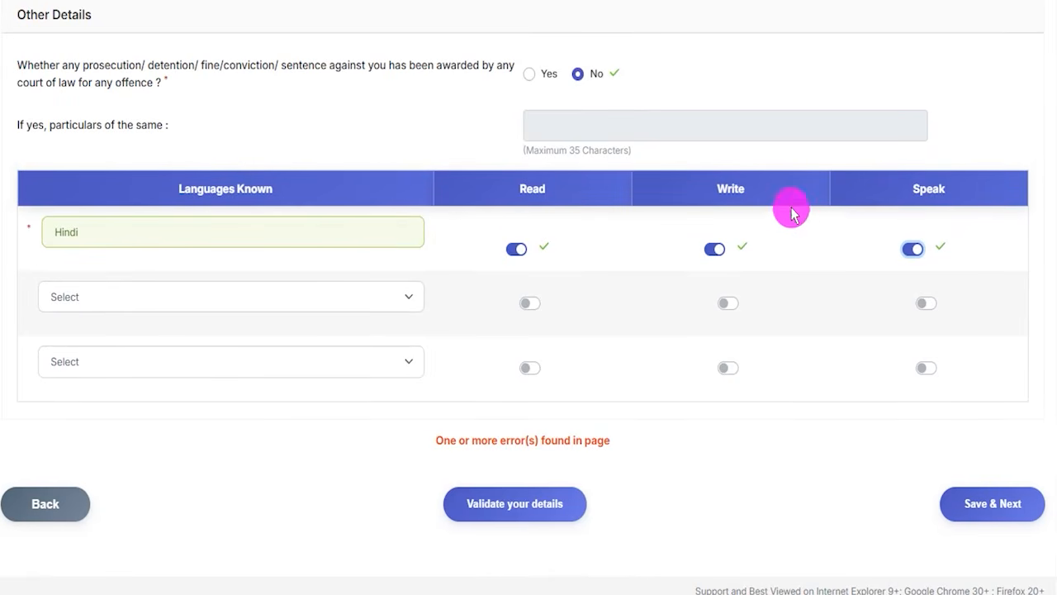
# Set English as the second known language with Read, Write and Speak enabled, leaving the third language unselected.
pyautogui.click(132, 297)
pyautogui.click(65, 344)
pyautogui.click(689, 285)
pyautogui.click(921, 304)
pyautogui.click(725, 310)
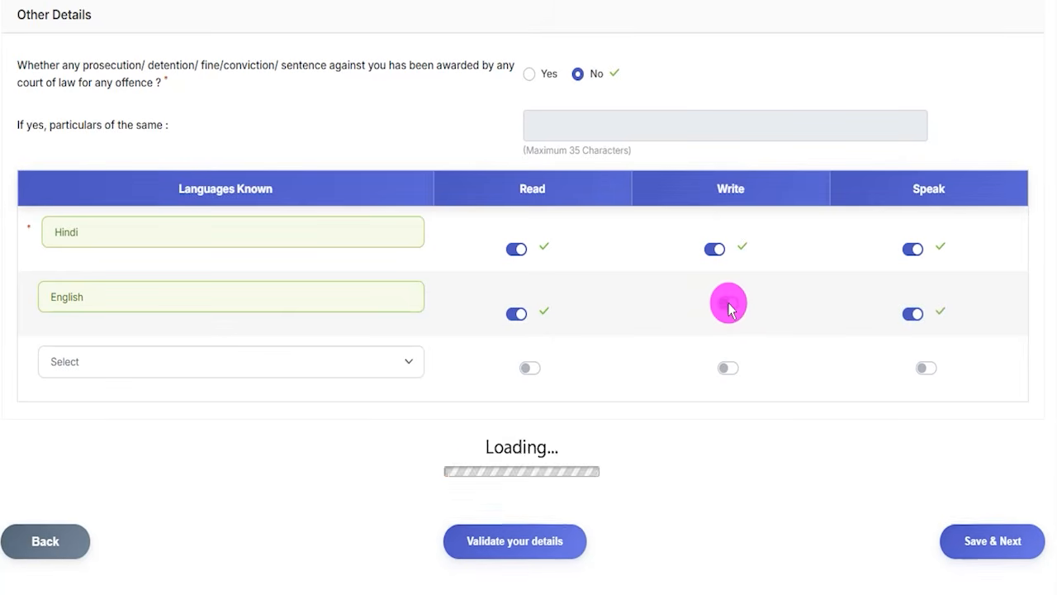
pyautogui.click(159, 365)
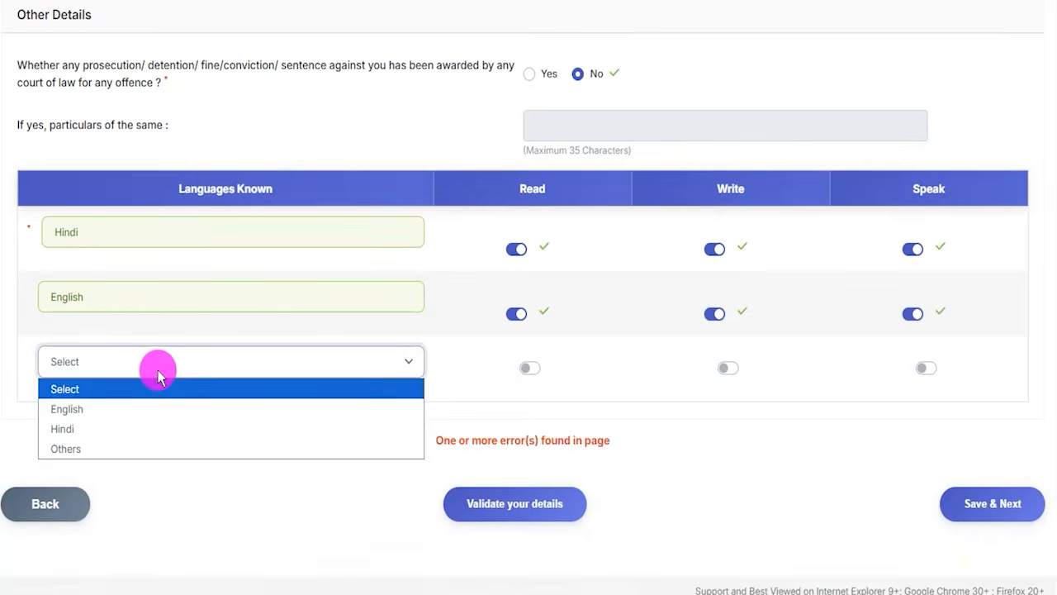
pyautogui.click(211, 428)
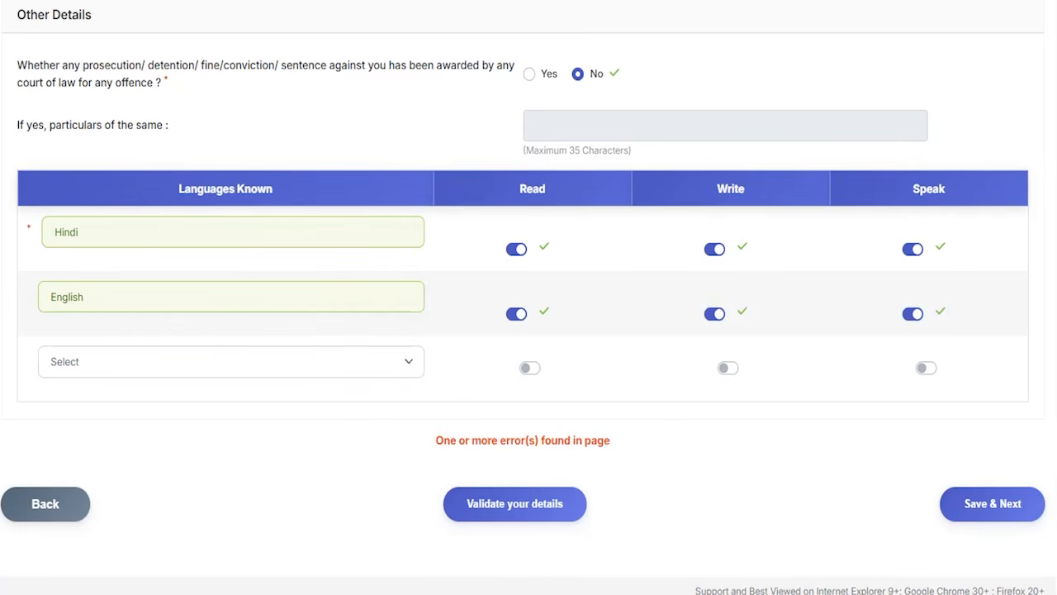
# Save the qualification, experience and language details and continue to the bank preference section.
pyautogui.moveTo(420, 468)
pyautogui.mouseDown()
pyautogui.moveTo(609, 520)
pyautogui.moveTo(621, 551)
pyautogui.mouseUp()
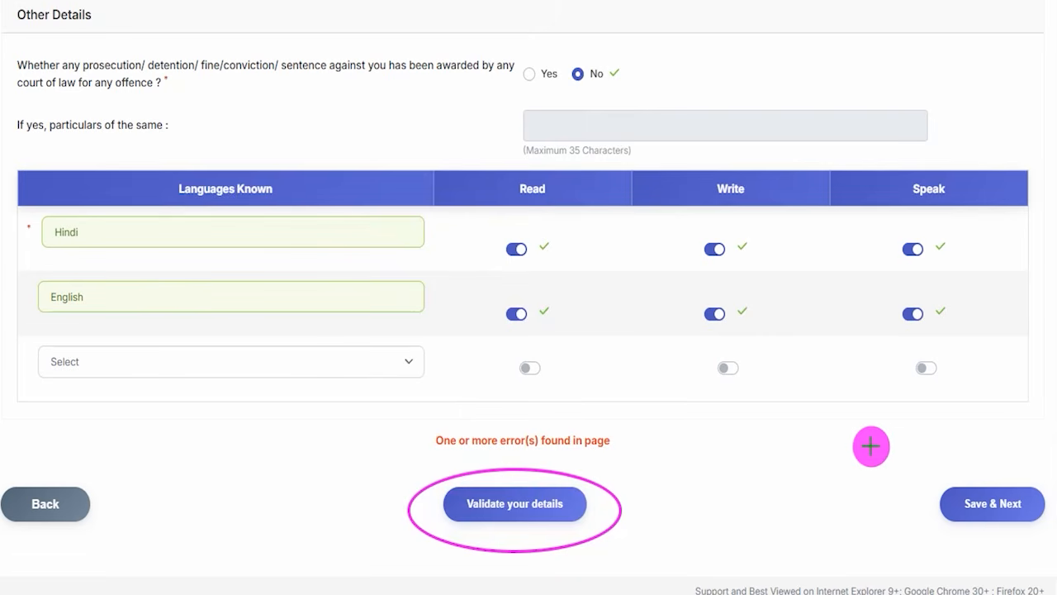
pyautogui.moveTo(823, 348); pyautogui.dragTo(941, 489)
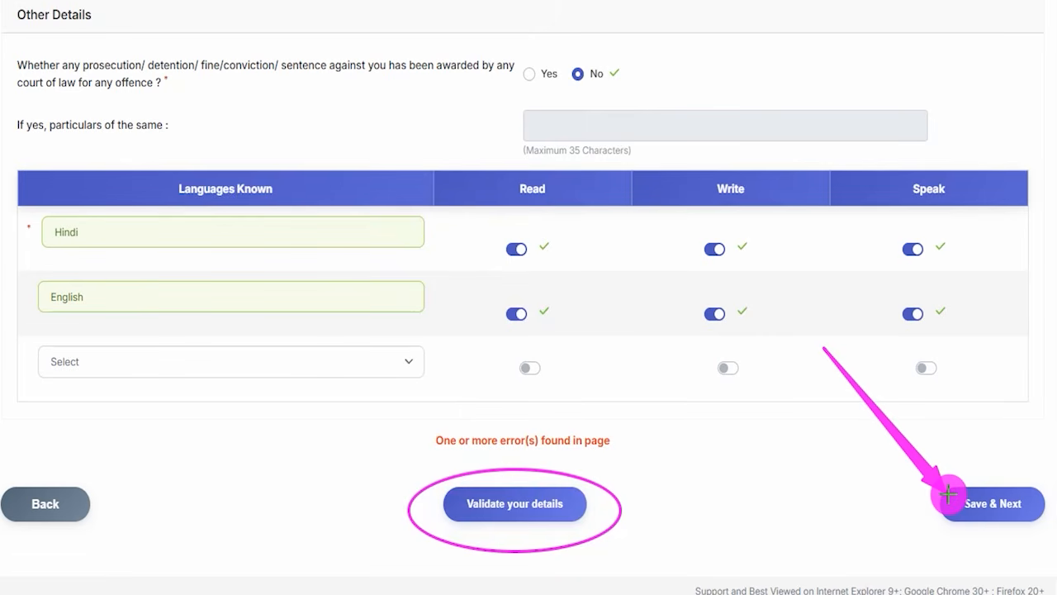
pyautogui.click(948, 494)
# Add Bank of India, Bank of Baroda, Bank of Maharashtra, Canara Bank, Central Bank of India and Indian Bank to the preference list.
pyautogui.moveTo(242, 203); pyautogui.dragTo(291, 152)
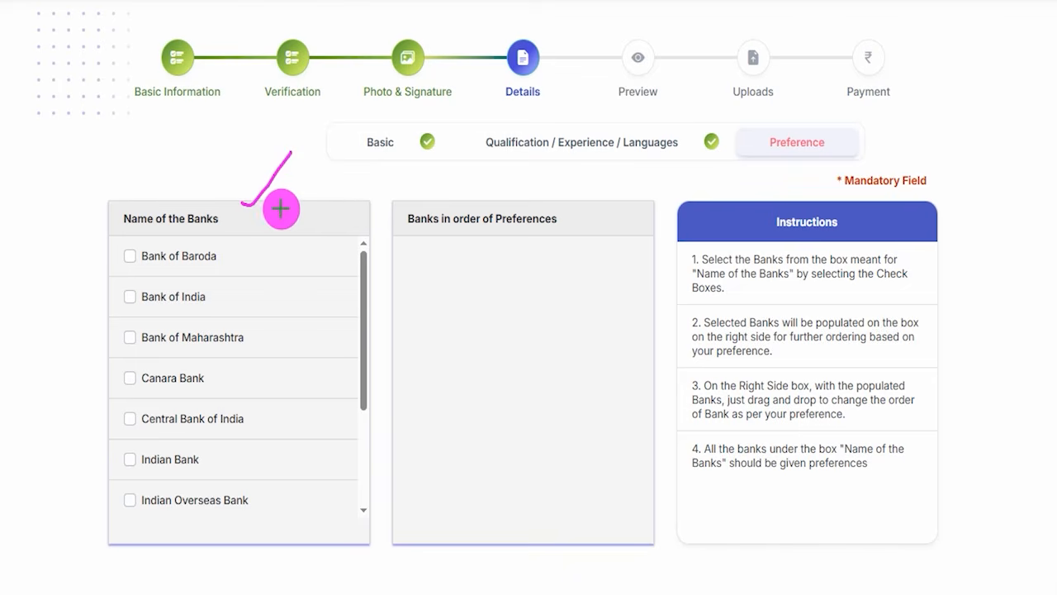
pyautogui.moveTo(280, 209); pyautogui.dragTo(313, 186)
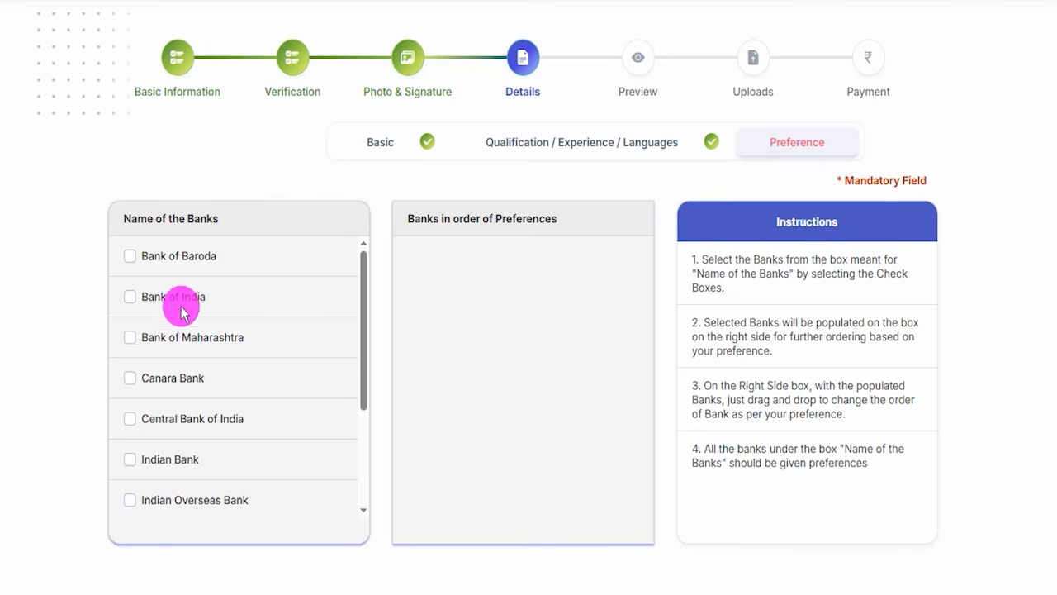
pyautogui.click(129, 297)
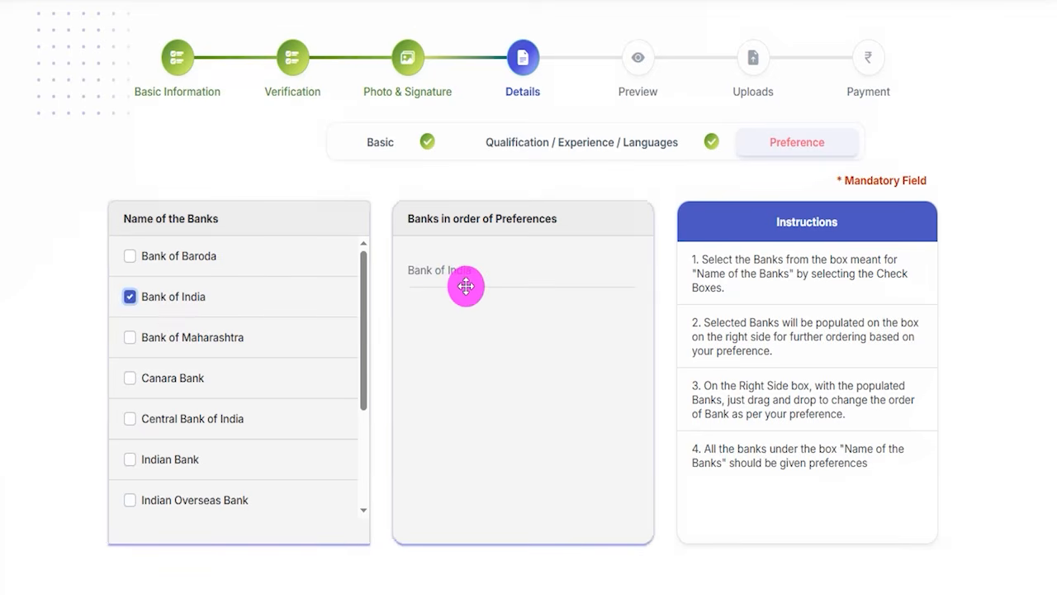
pyautogui.click(132, 259)
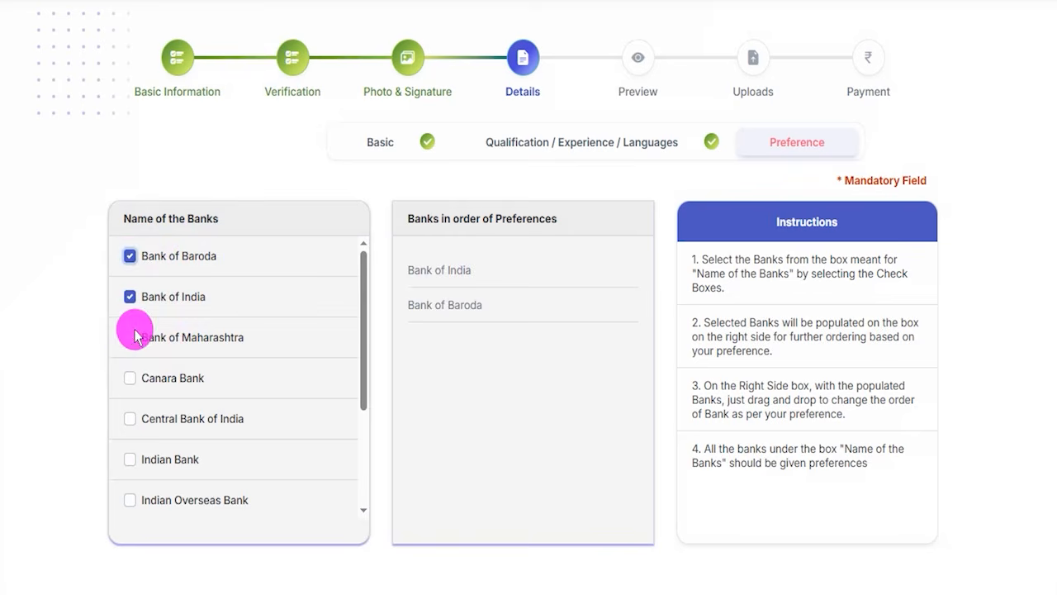
pyautogui.click(129, 377)
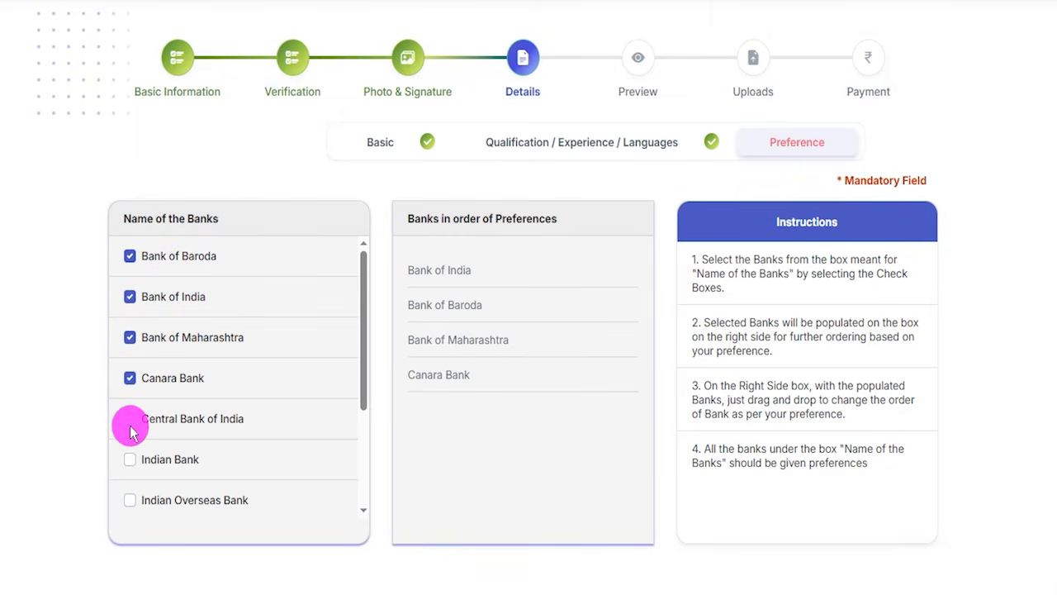
pyautogui.click(129, 419)
pyautogui.click(130, 459)
# Add Punjab National Bank, Punjab & Sind Bank, Indian Overseas Bank, UCO Bank and Union Bank of India to the preference list.
pyautogui.scroll(-2, 166, 394)
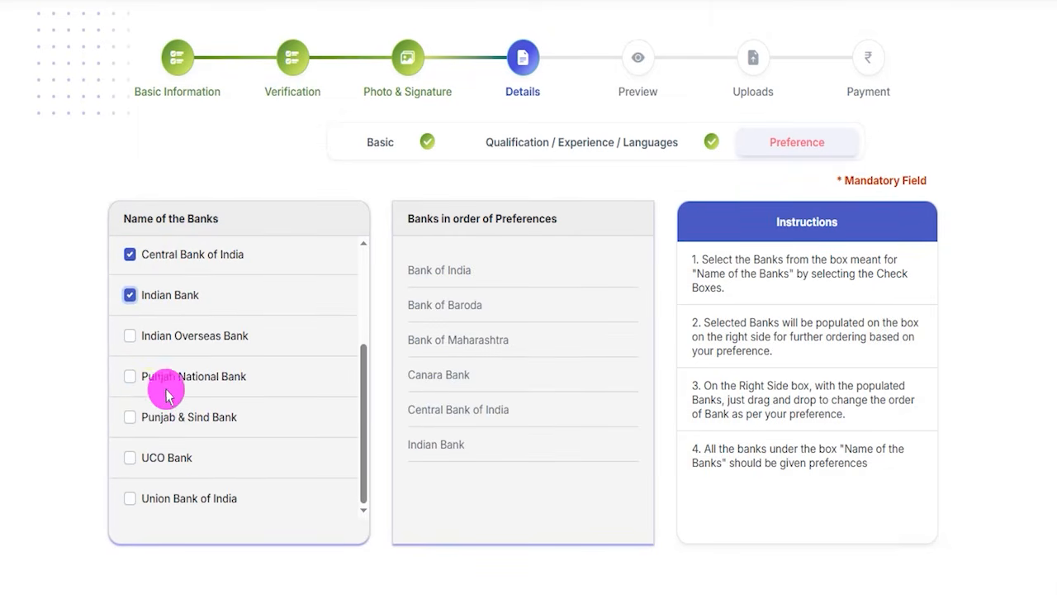
pyautogui.click(130, 376)
pyautogui.click(130, 417)
pyautogui.click(130, 334)
pyautogui.scroll(-1, 147, 438)
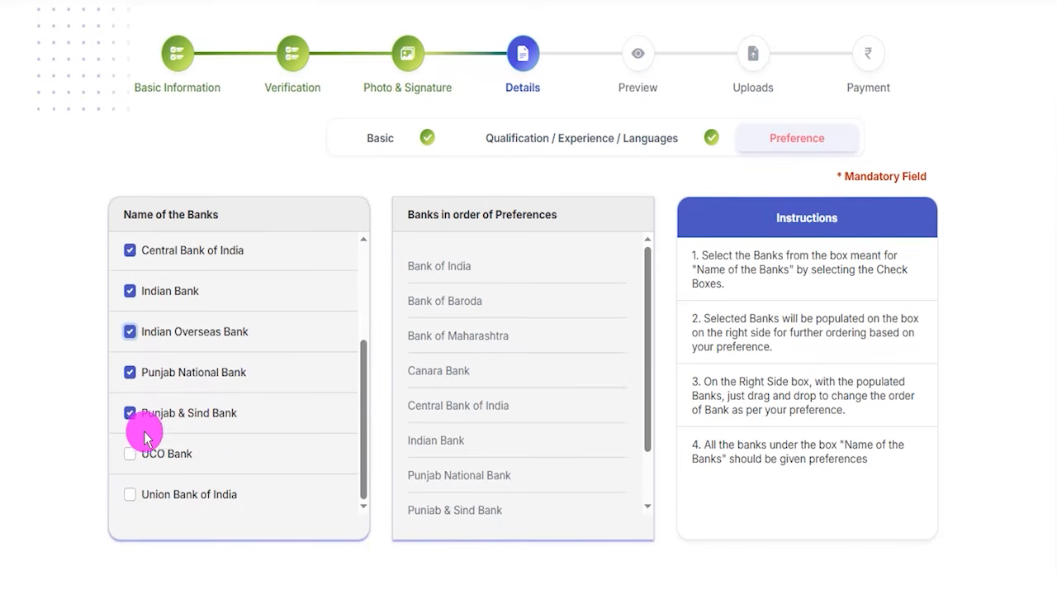
pyautogui.click(133, 376)
pyautogui.click(132, 415)
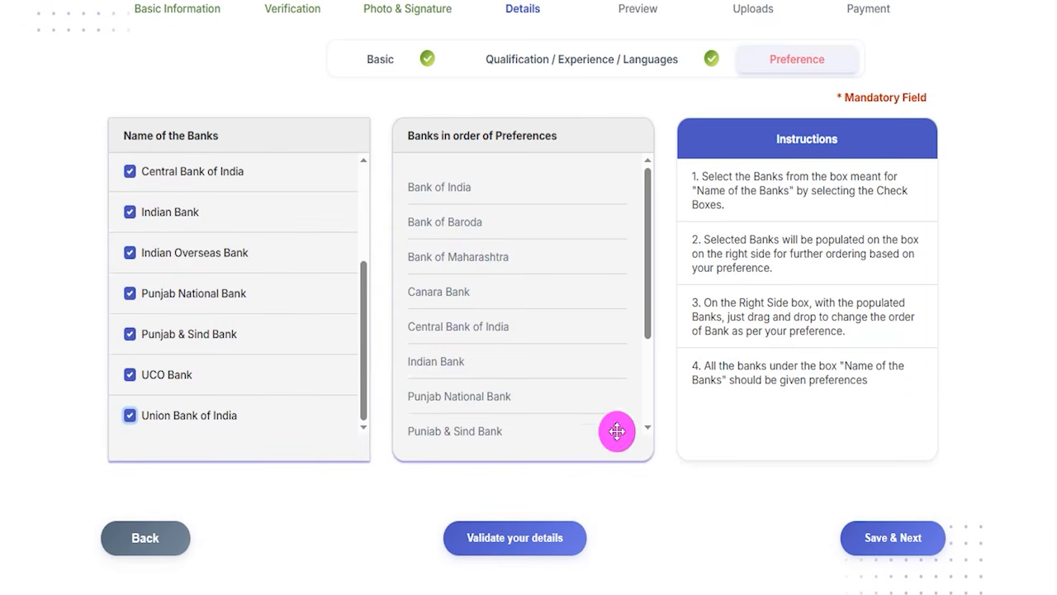
# Validate and save the bank preferences, continuing to the application preview.
pyautogui.scroll(-1, 636, 446)
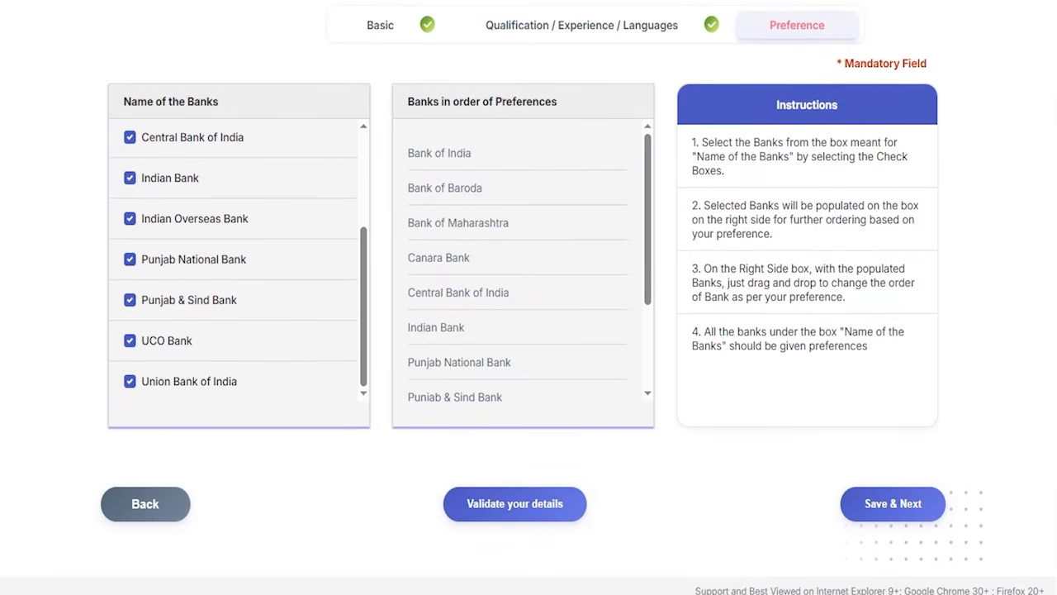
pyautogui.moveTo(434, 474)
pyautogui.mouseDown()
pyautogui.moveTo(595, 507)
pyautogui.moveTo(611, 547)
pyautogui.mouseUp()
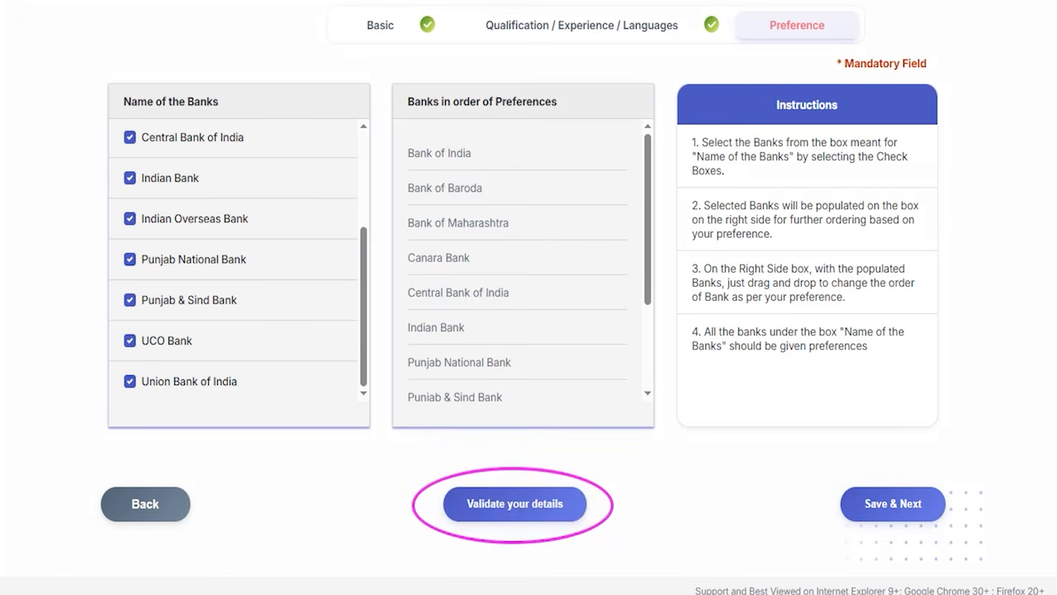
pyautogui.moveTo(744, 379); pyautogui.dragTo(843, 481)
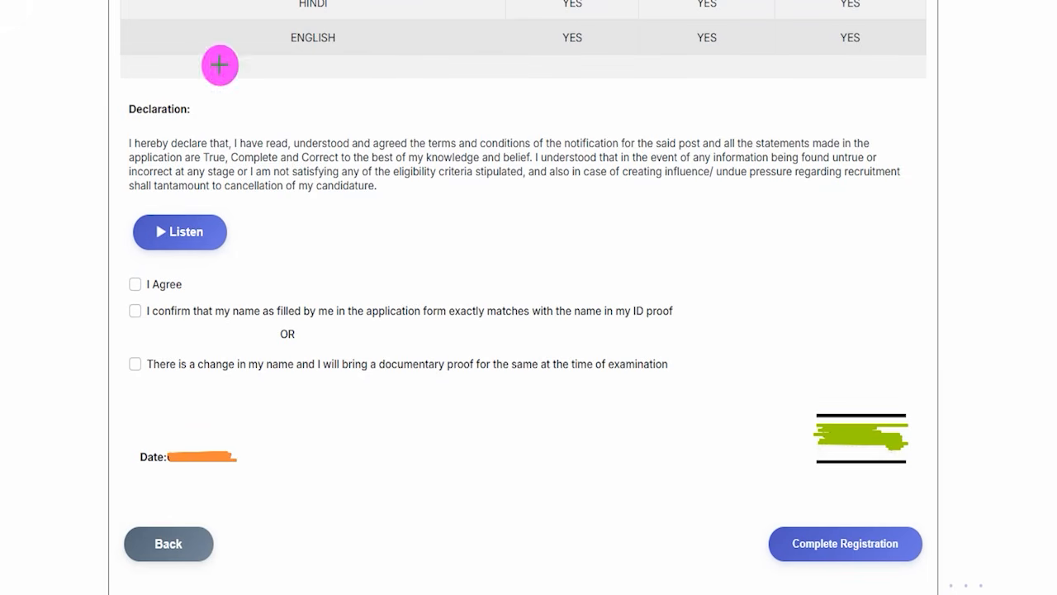
# Review the Hindi and English rows of the known-languages table in the application preview.
pyautogui.moveTo(330, 15); pyautogui.dragTo(357, 1)
pyautogui.moveTo(370, 46); pyautogui.dragTo(403, 22)
pyautogui.moveTo(573, 28); pyautogui.dragTo(592, 10)
pyautogui.moveTo(671, 29)
pyautogui.mouseDown()
pyautogui.moveTo(715, 1)
pyautogui.moveTo(738, 18)
pyautogui.moveTo(816, 16)
pyautogui.moveTo(855, 33)
pyautogui.mouseUp()
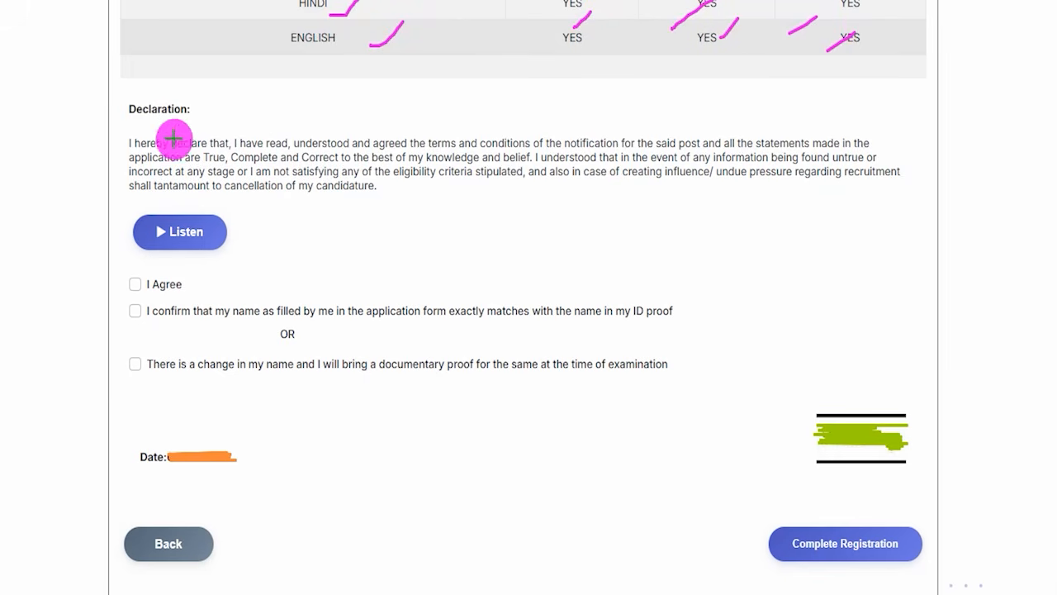
# Read the declaration and its I Agree, name-match and name-change confirmation options.
pyautogui.moveTo(129, 120); pyautogui.dragTo(177, 118)
pyautogui.moveTo(390, 195); pyautogui.dragTo(461, 135)
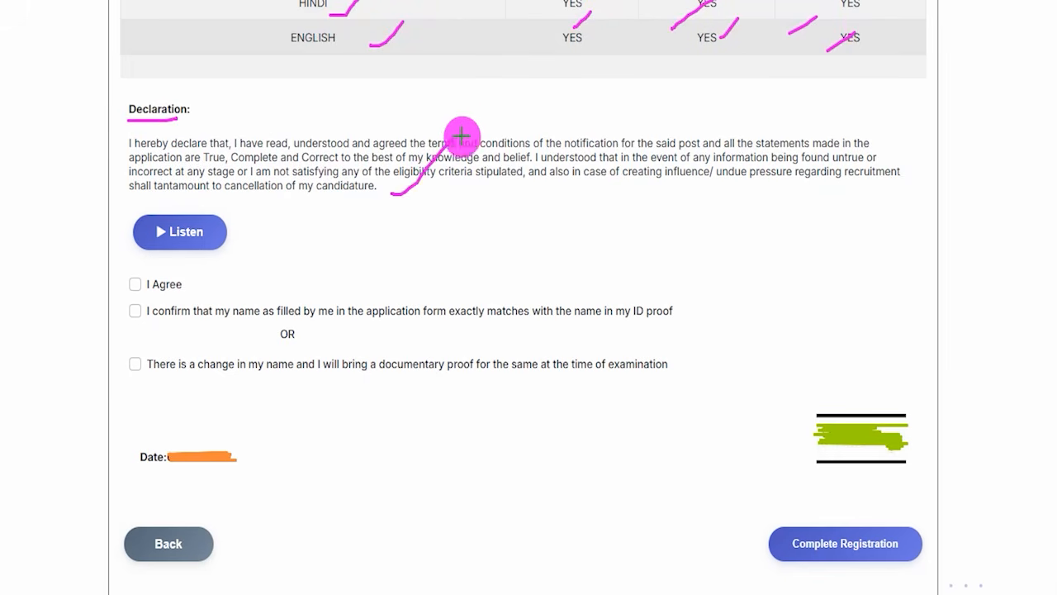
pyautogui.moveTo(132, 281); pyautogui.dragTo(164, 253)
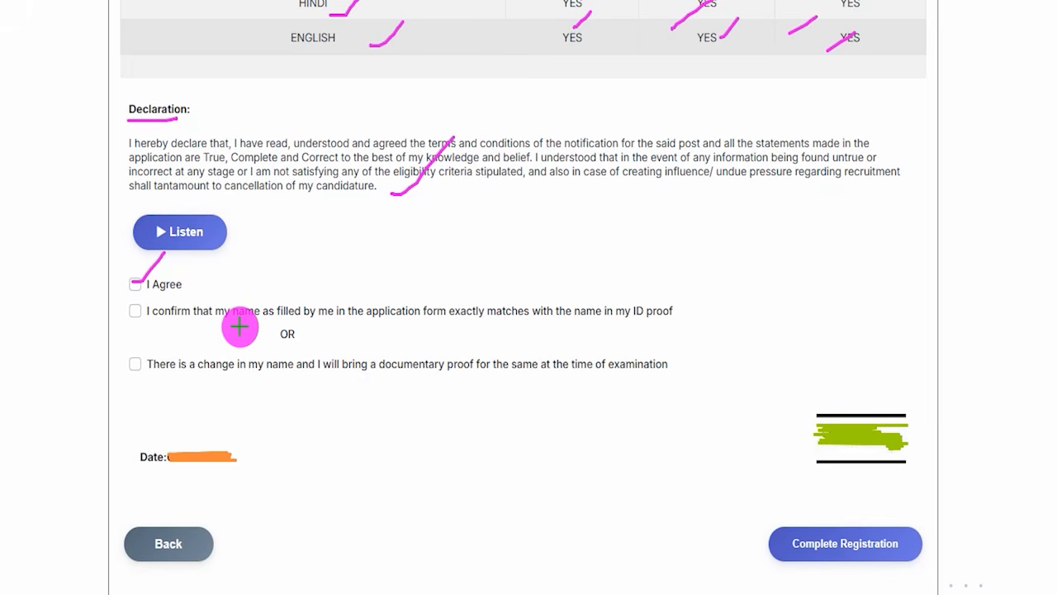
pyautogui.moveTo(234, 321); pyautogui.dragTo(260, 322)
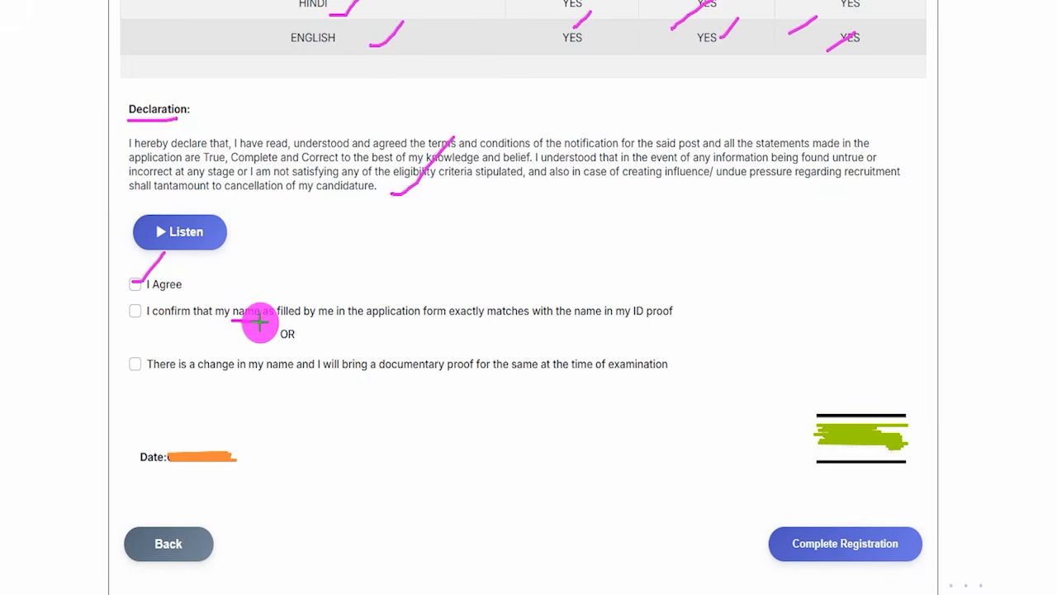
pyautogui.moveTo(632, 322); pyautogui.dragTo(678, 321)
pyautogui.moveTo(133, 312); pyautogui.dragTo(174, 283)
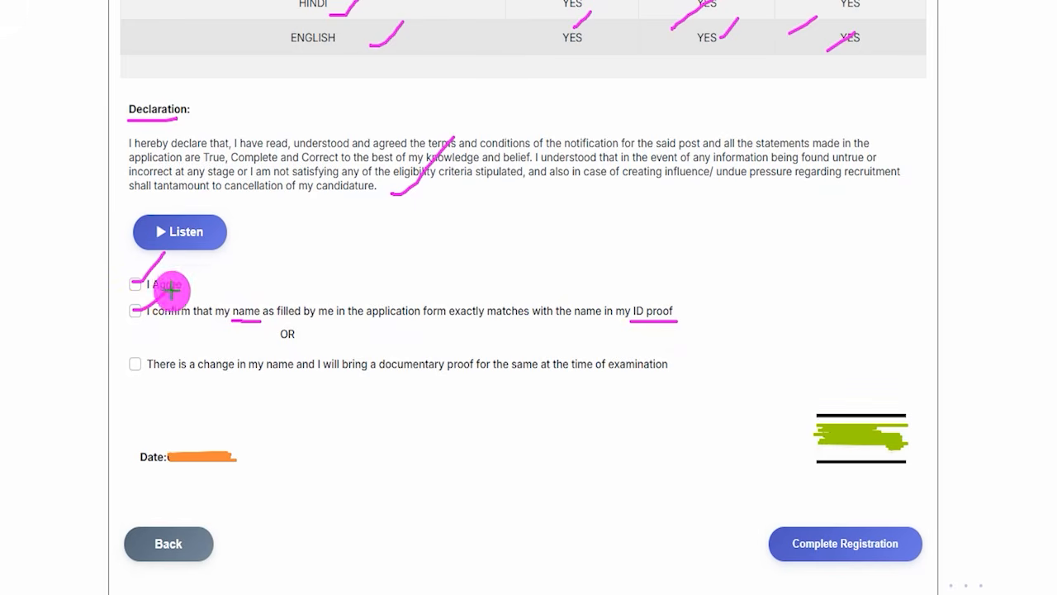
pyautogui.moveTo(137, 365); pyautogui.dragTo(165, 347)
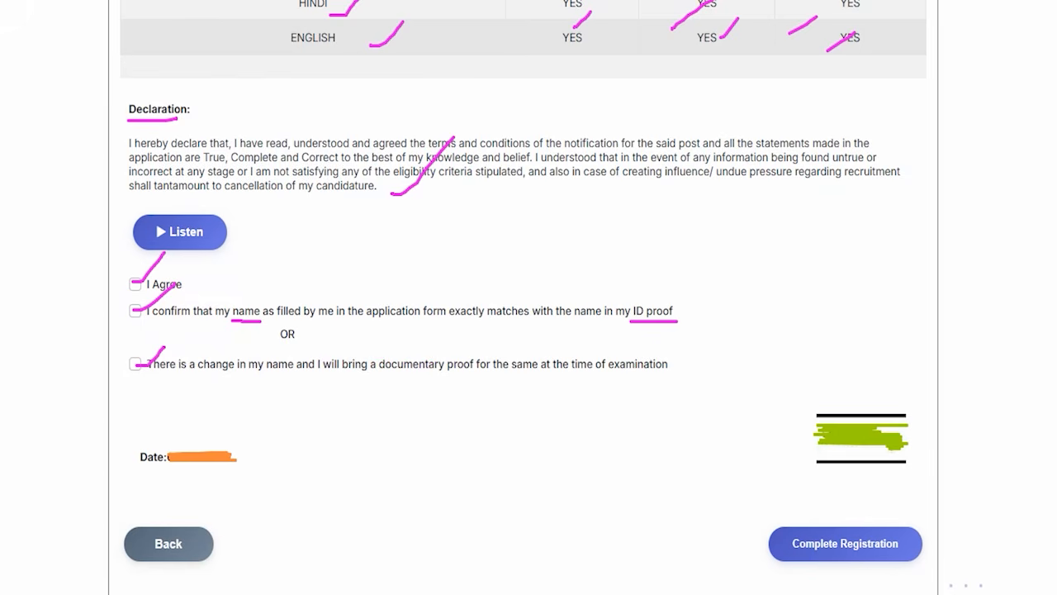
# Complete the registration from the preview and continue to the document uploads.
pyautogui.moveTo(373, 446); pyautogui.dragTo(213, 537)
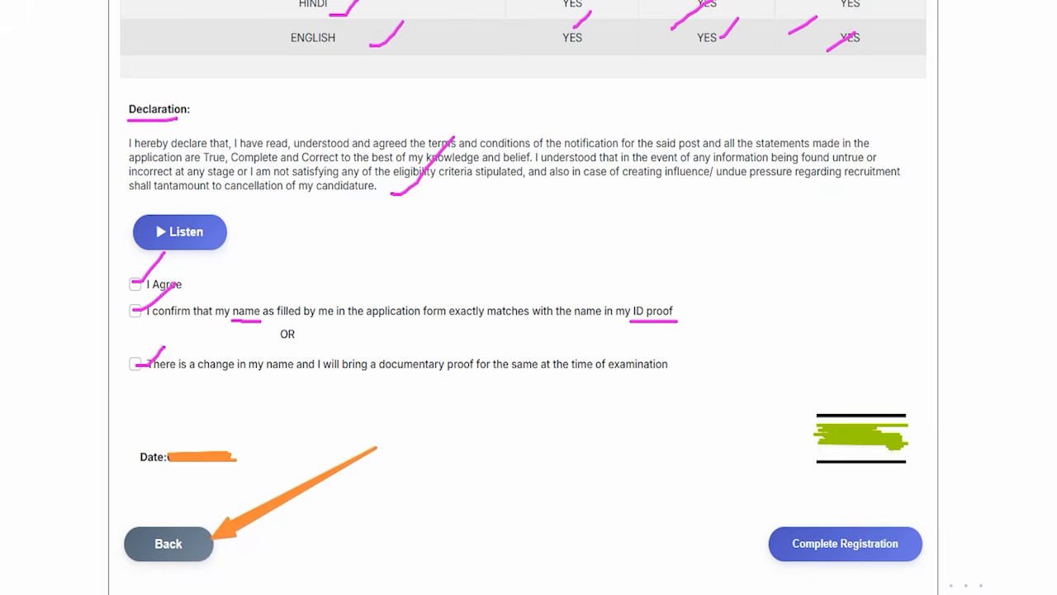
pyautogui.moveTo(609, 431); pyautogui.dragTo(761, 519)
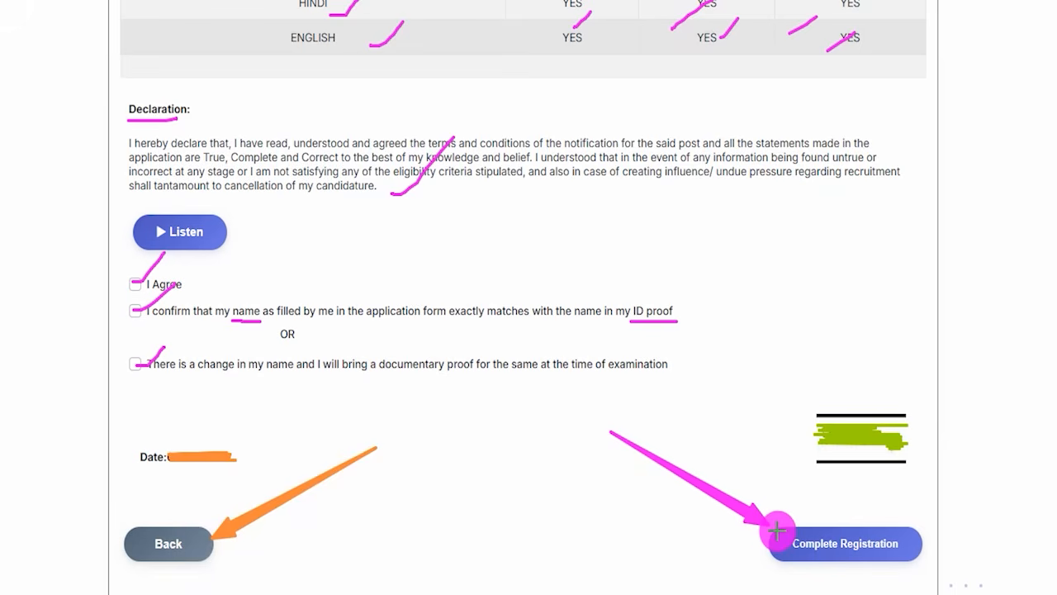
pyautogui.click(776, 532)
# Review the required uploads: left thumb impression, handwritten declaration and SSC/SSLC/10th standard certificate.
pyautogui.moveTo(738, 83); pyautogui.dragTo(796, 41)
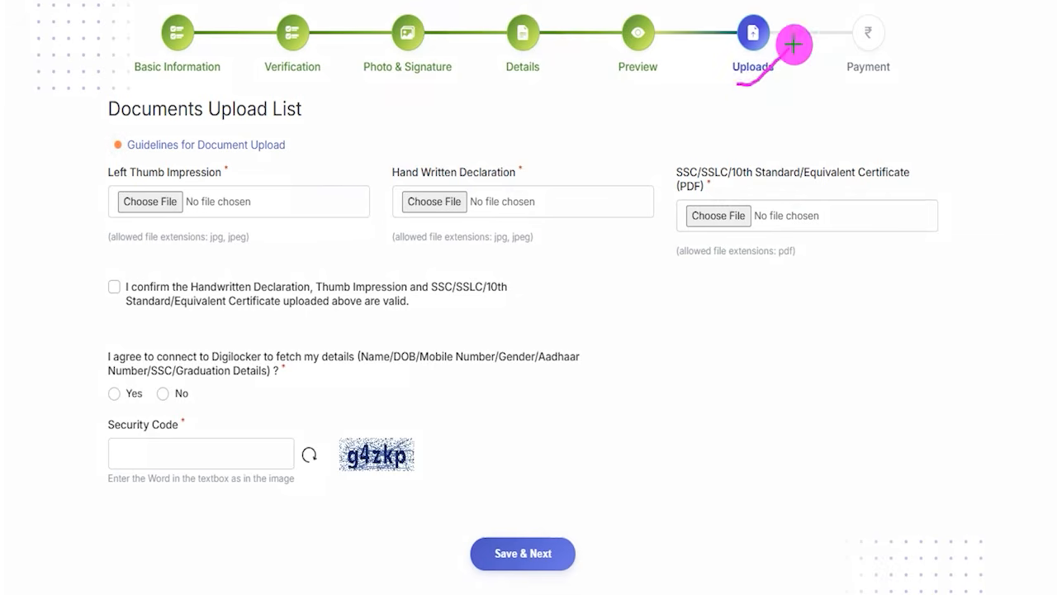
pyautogui.moveTo(310, 114); pyautogui.dragTo(370, 79)
pyautogui.moveTo(238, 171); pyautogui.dragTo(284, 140)
pyautogui.moveTo(537, 170); pyautogui.dragTo(574, 135)
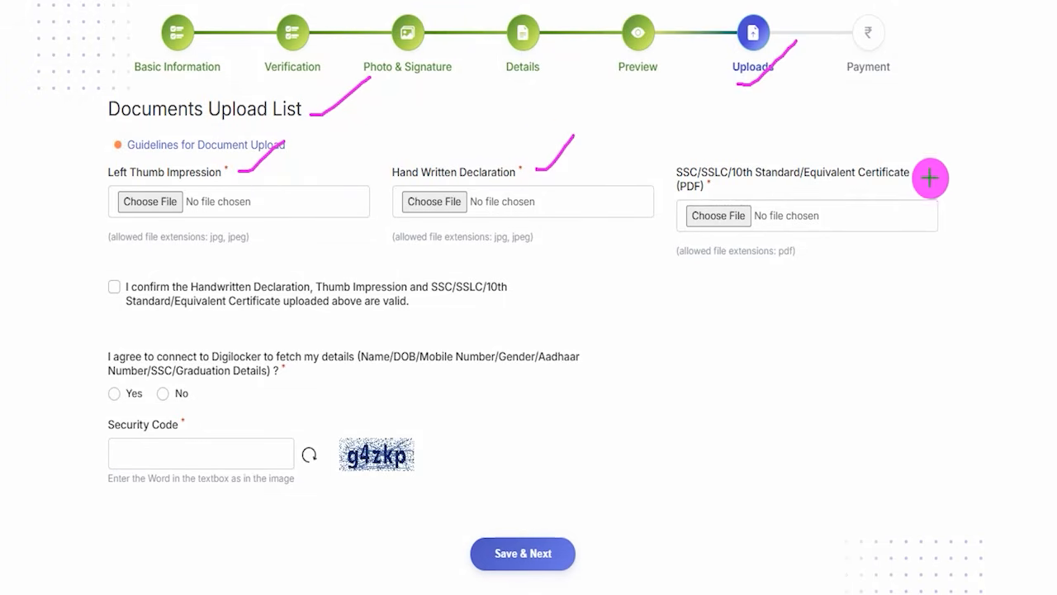
pyautogui.moveTo(919, 176); pyautogui.dragTo(963, 129)
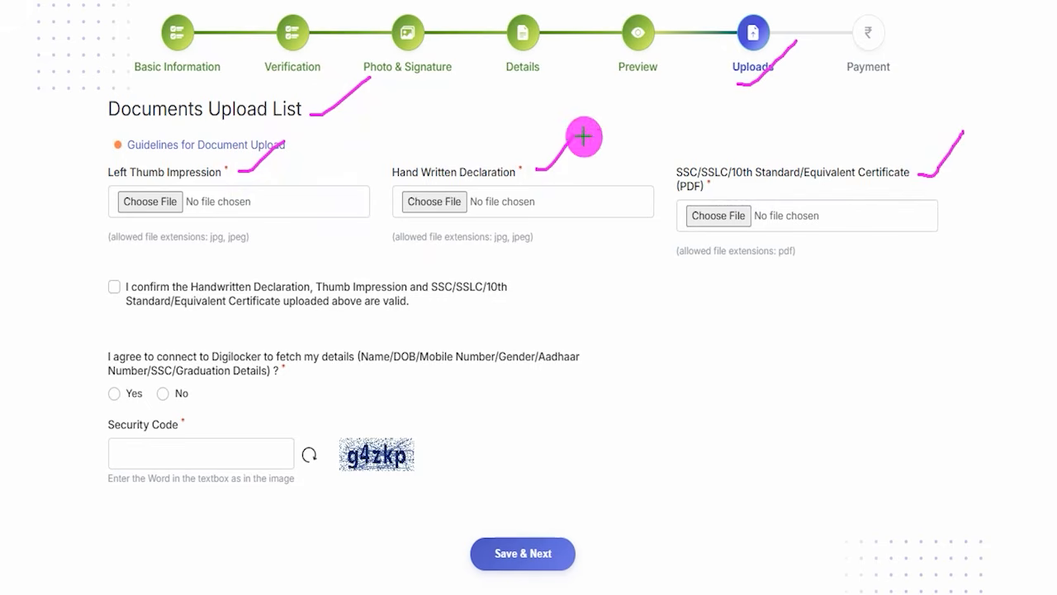
pyautogui.press('Escape')
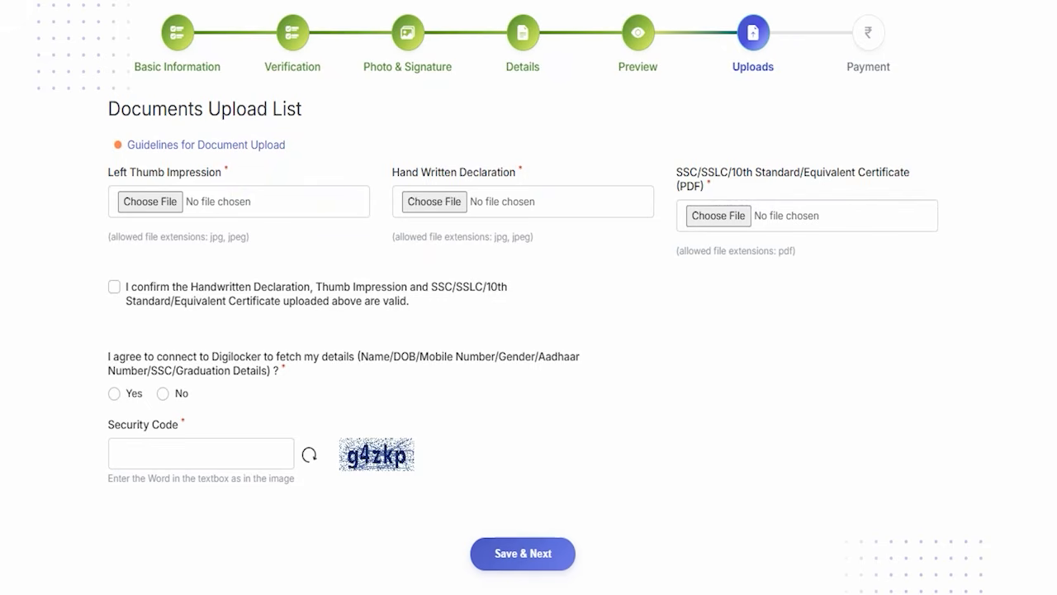
# Open the document upload guidelines and check the left thumb impression's file type, dimensions and file size.
pyautogui.moveTo(94, 130); pyautogui.dragTo(307, 164)
pyautogui.press('Escape')
pyautogui.click(117, 145)
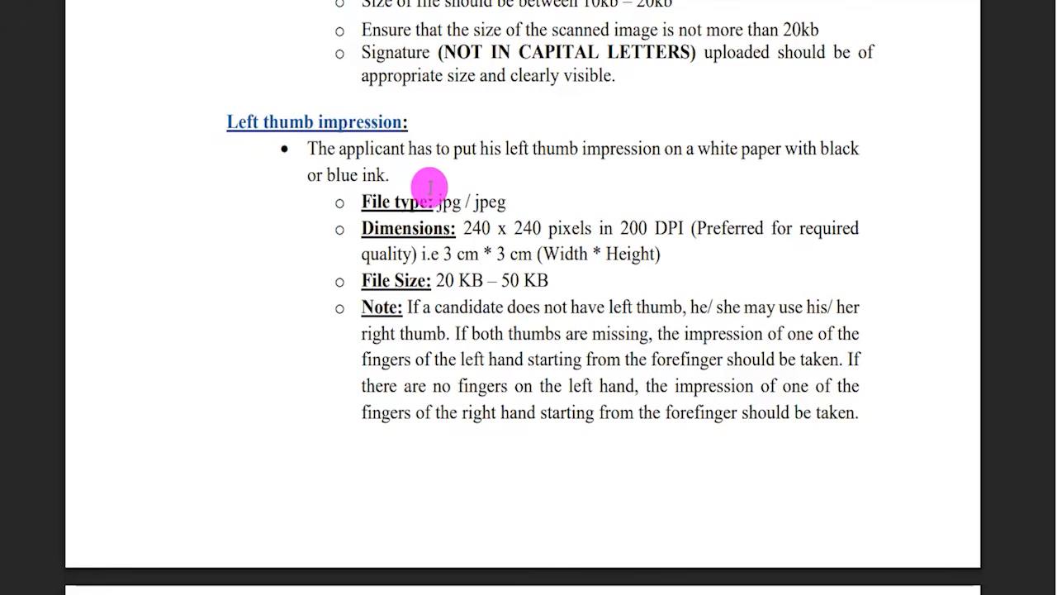
pyautogui.moveTo(232, 123); pyautogui.dragTo(339, 124)
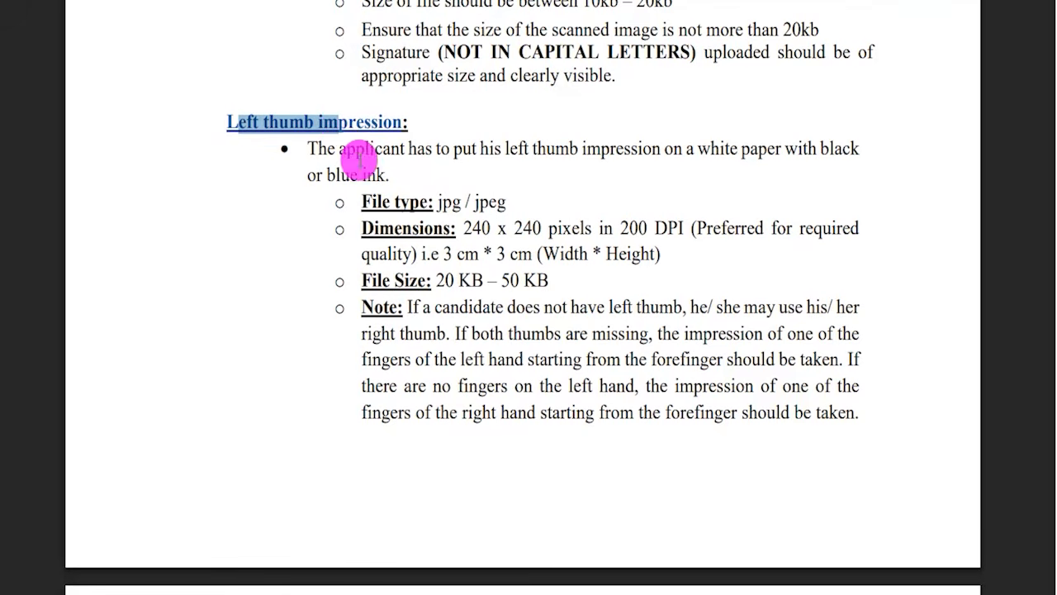
pyautogui.moveTo(436, 201); pyautogui.dragTo(498, 201)
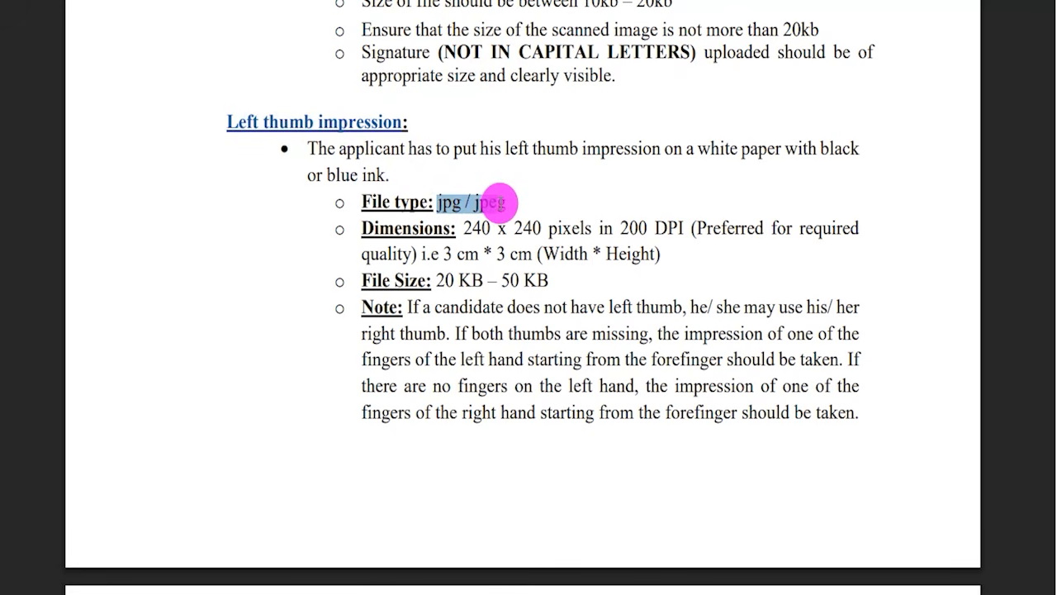
pyautogui.moveTo(463, 229); pyautogui.dragTo(580, 228)
pyautogui.moveTo(436, 281); pyautogui.dragTo(541, 281)
# Check the guidelines for the handwritten declaration image: language, file type, dimensions and file size.
pyautogui.scroll(-8, 496, 288)
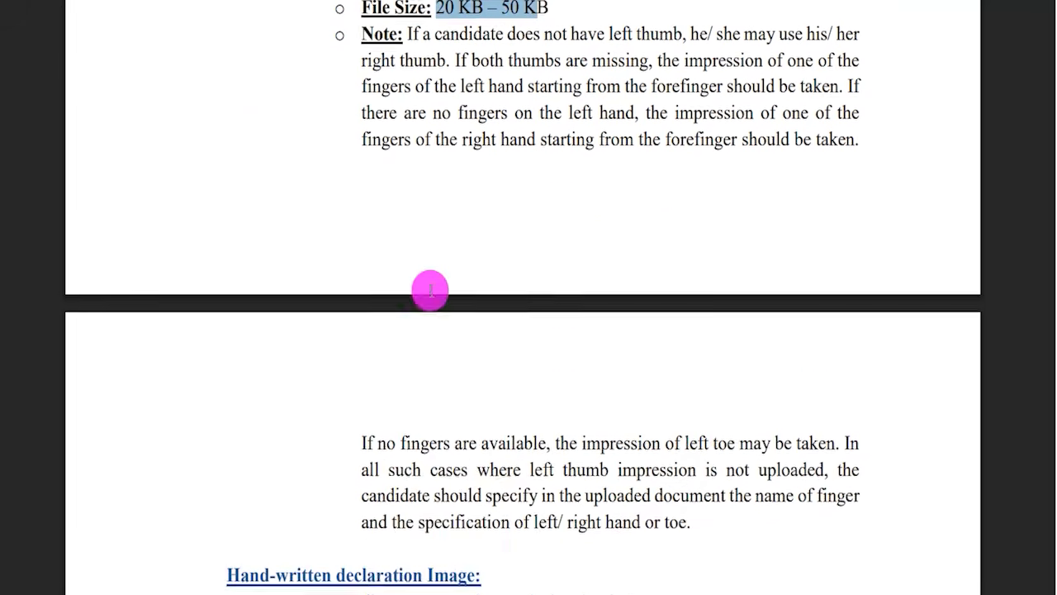
pyautogui.moveTo(263, 266); pyautogui.dragTo(450, 267)
pyautogui.scroll(-3, 396, 265)
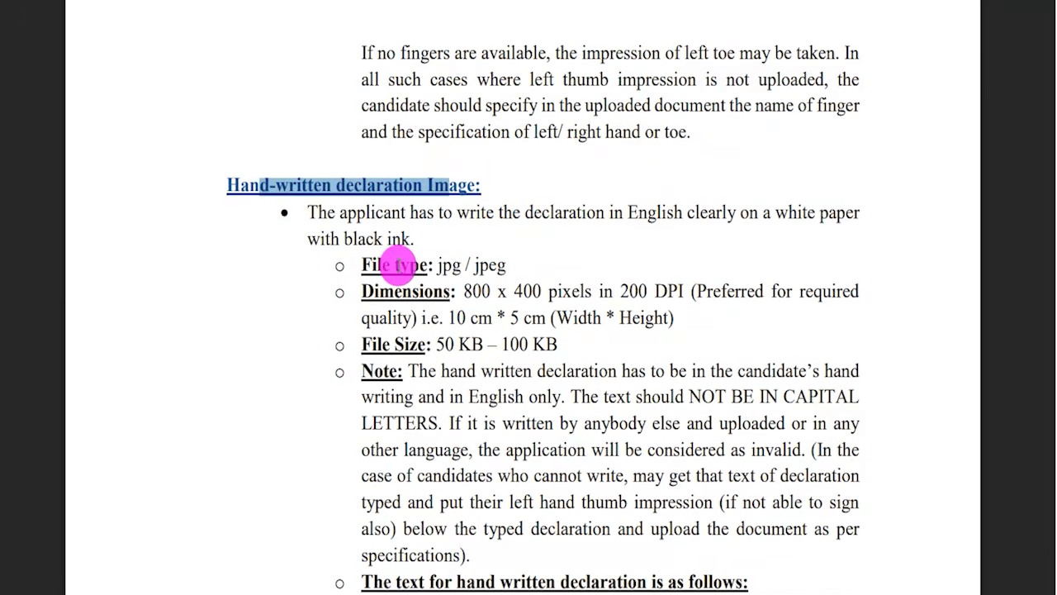
pyautogui.moveTo(682, 214); pyautogui.dragTo(628, 213)
pyautogui.moveTo(438, 264); pyautogui.dragTo(505, 266)
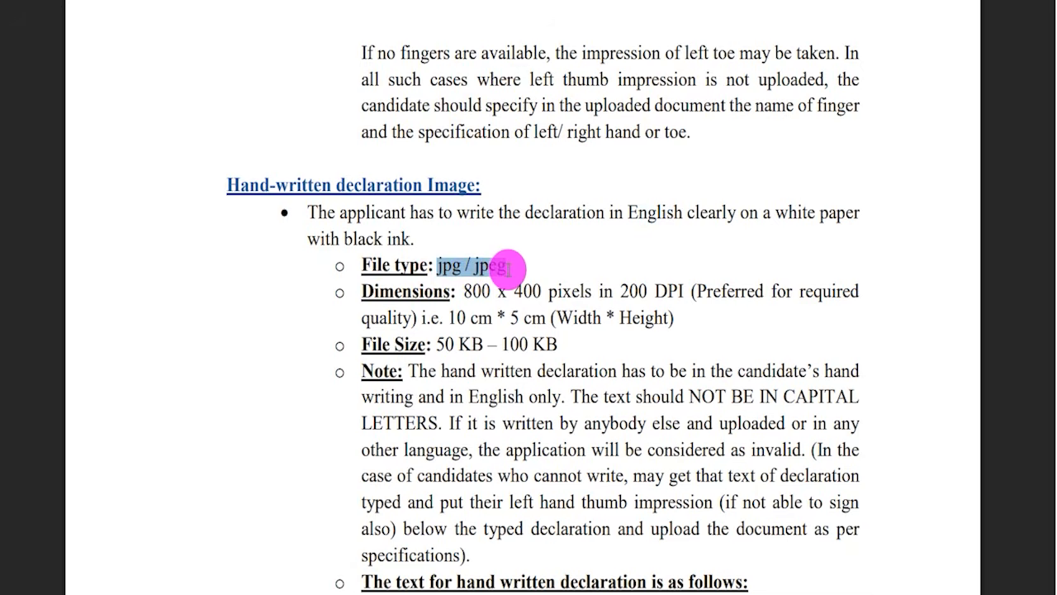
pyautogui.scroll(-4, 506, 266)
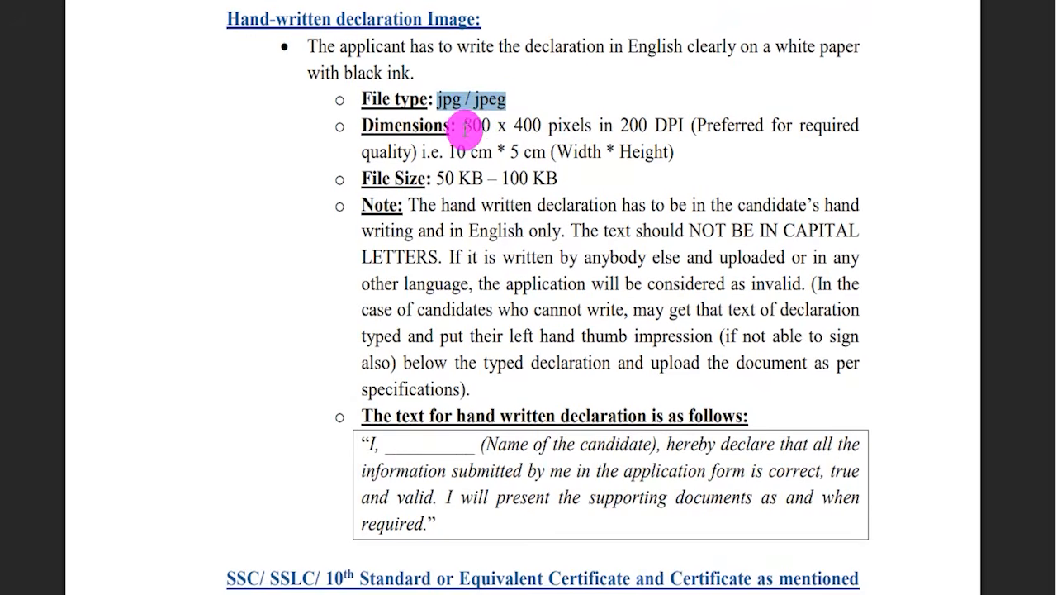
pyautogui.click(469, 126)
pyautogui.moveTo(468, 125); pyautogui.dragTo(592, 124)
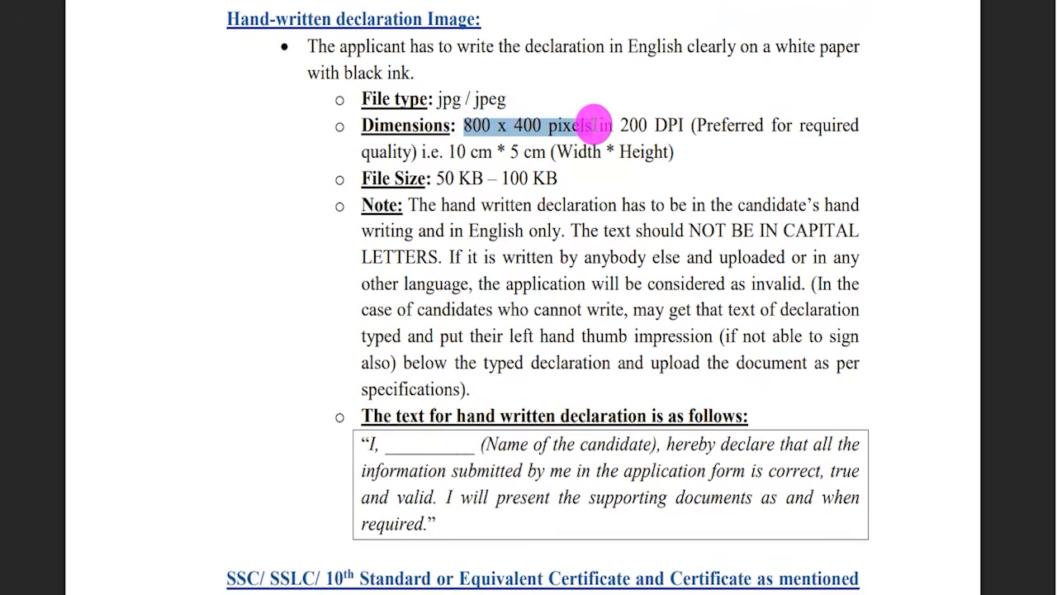
pyautogui.moveTo(436, 178); pyautogui.dragTo(557, 178)
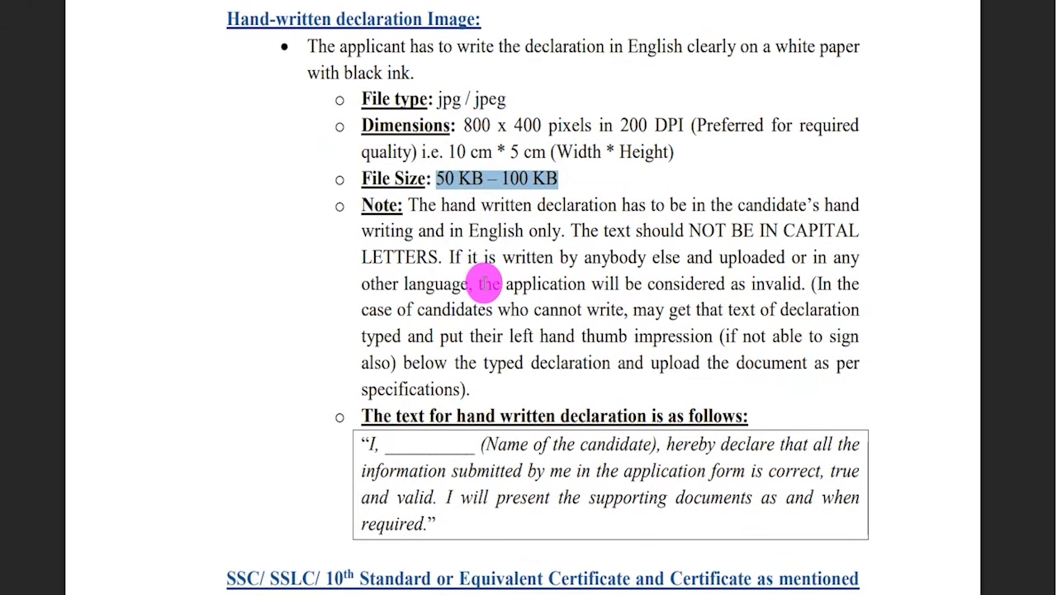
# Read the prescribed text for the handwritten declaration in the guidelines.
pyautogui.scroll(-3, 479, 352)
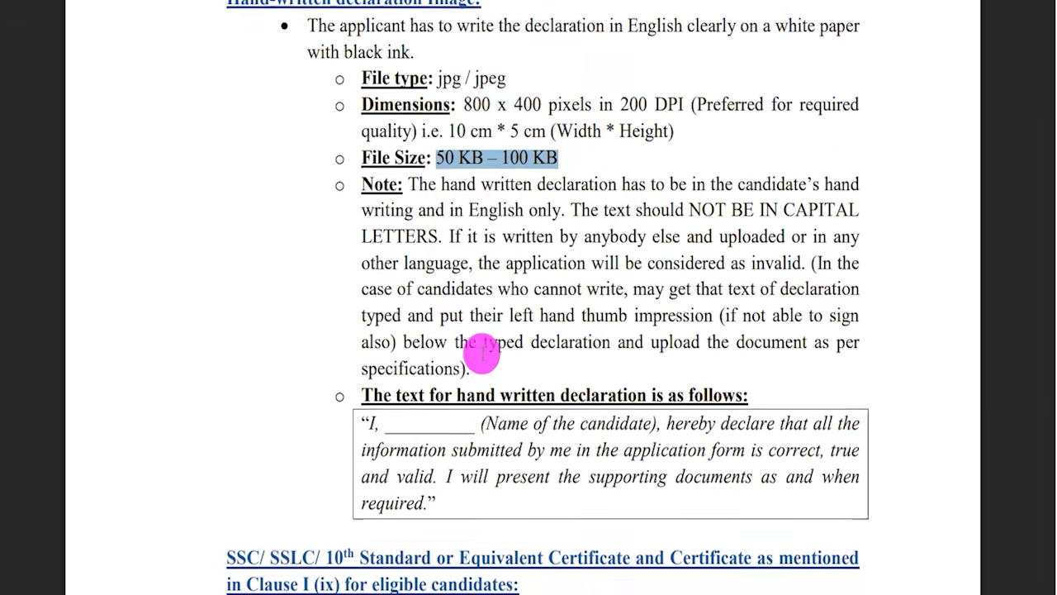
pyautogui.moveTo(361, 278); pyautogui.dragTo(440, 353)
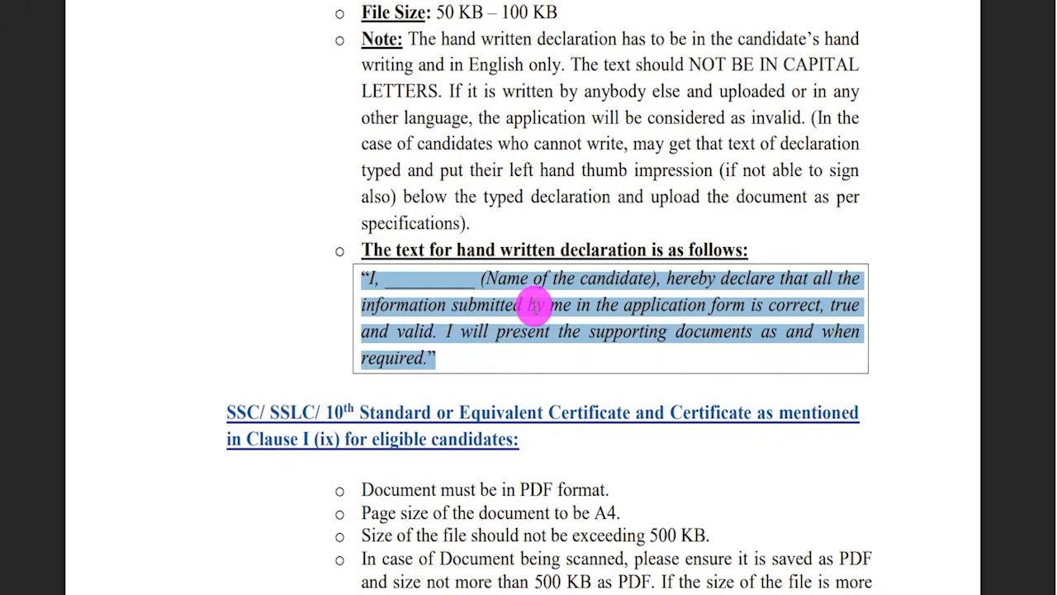
pyautogui.click(533, 307)
# Check the required format and maximum file size for the SSC/SSLC/10th standard certificate in the guidelines.
pyautogui.scroll(-3, 508, 307)
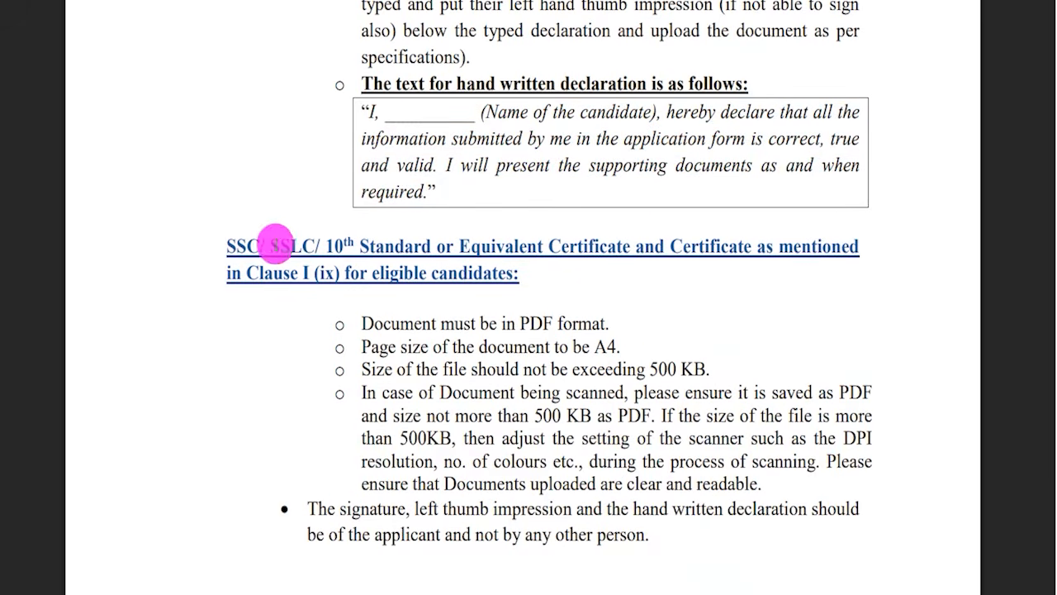
pyautogui.moveTo(228, 246); pyautogui.dragTo(489, 272)
pyautogui.scroll(-3, 513, 274)
pyautogui.moveTo(519, 158); pyautogui.dragTo(547, 157)
pyautogui.moveTo(649, 203); pyautogui.dragTo(707, 203)
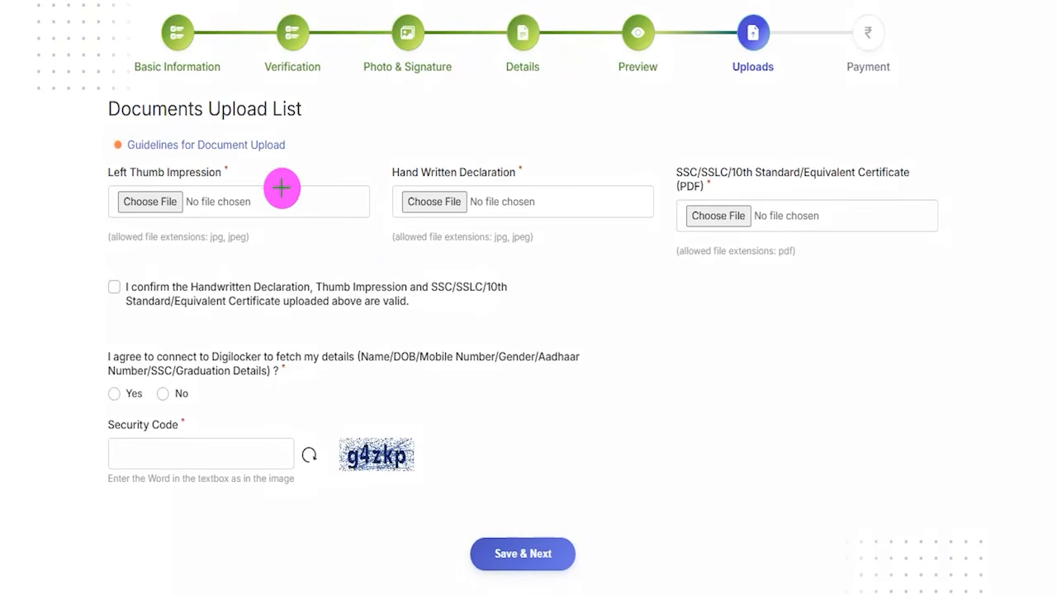
# Return to the document upload page and examine its three file fields and the document validity confirmation.
pyautogui.moveTo(182, 202); pyautogui.dragTo(266, 151)
pyautogui.moveTo(466, 195); pyautogui.dragTo(541, 136)
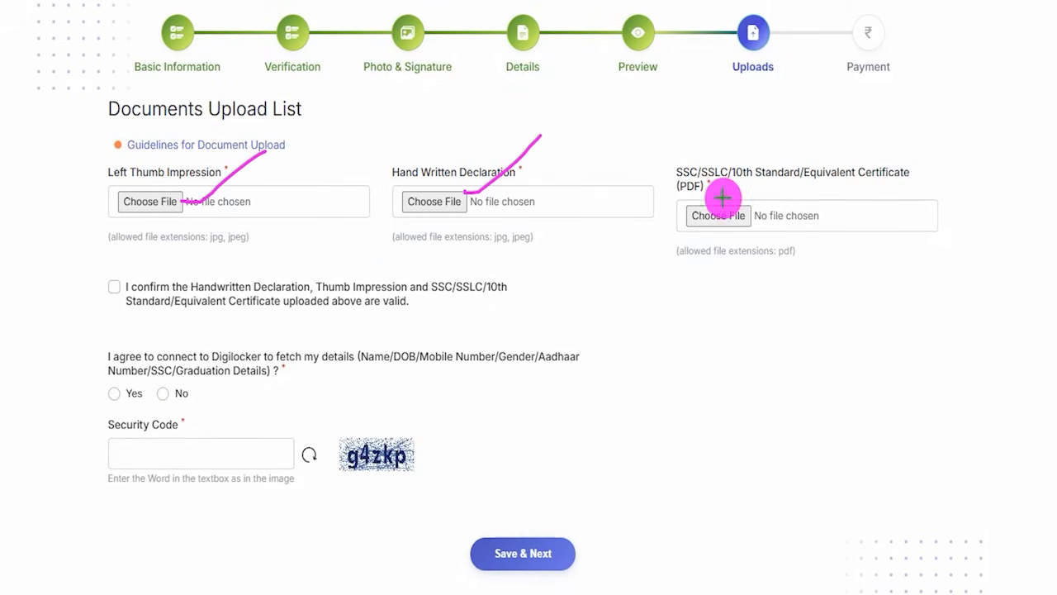
pyautogui.moveTo(748, 210); pyautogui.dragTo(789, 174)
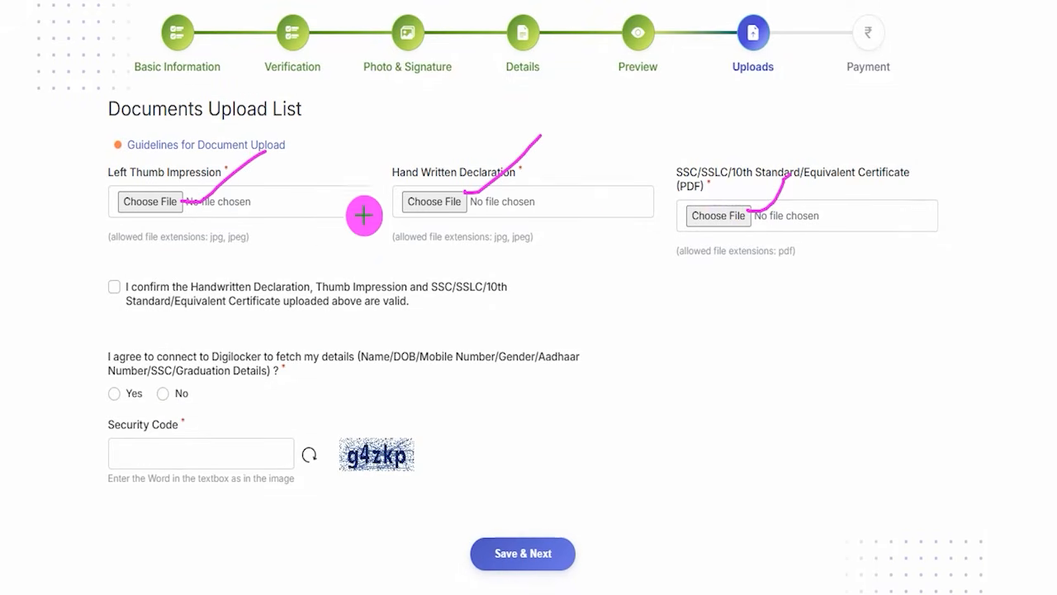
pyautogui.moveTo(272, 175); pyautogui.dragTo(343, 131)
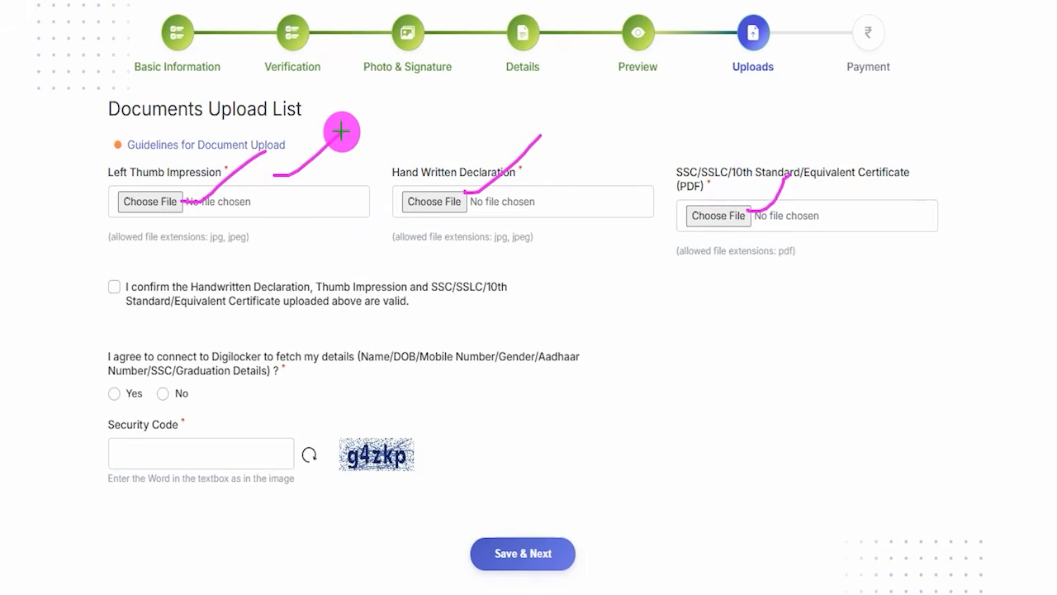
pyautogui.moveTo(446, 149); pyautogui.dragTo(494, 105)
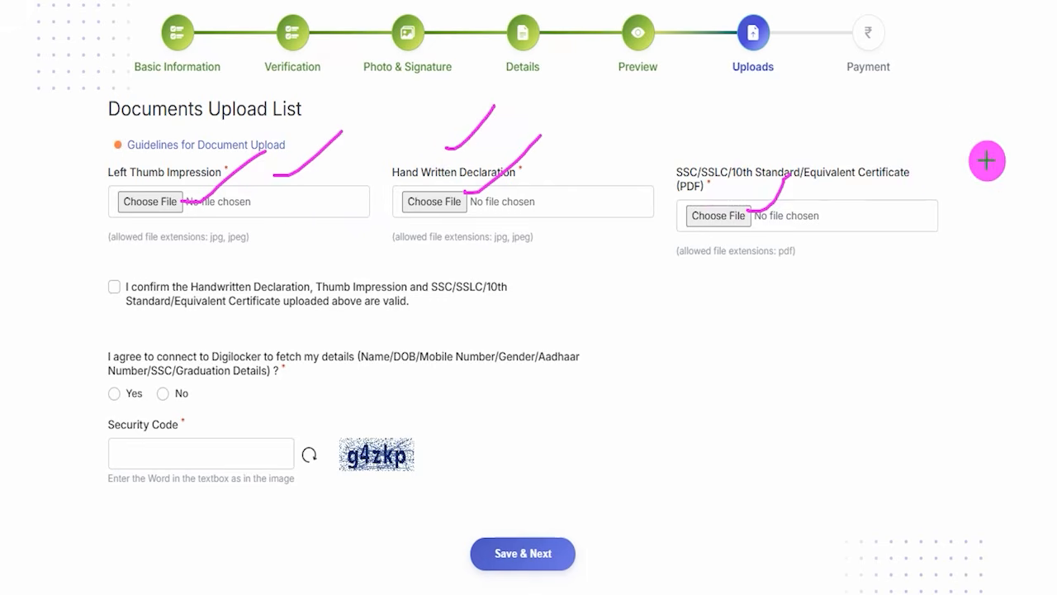
pyautogui.moveTo(924, 173); pyautogui.dragTo(974, 114)
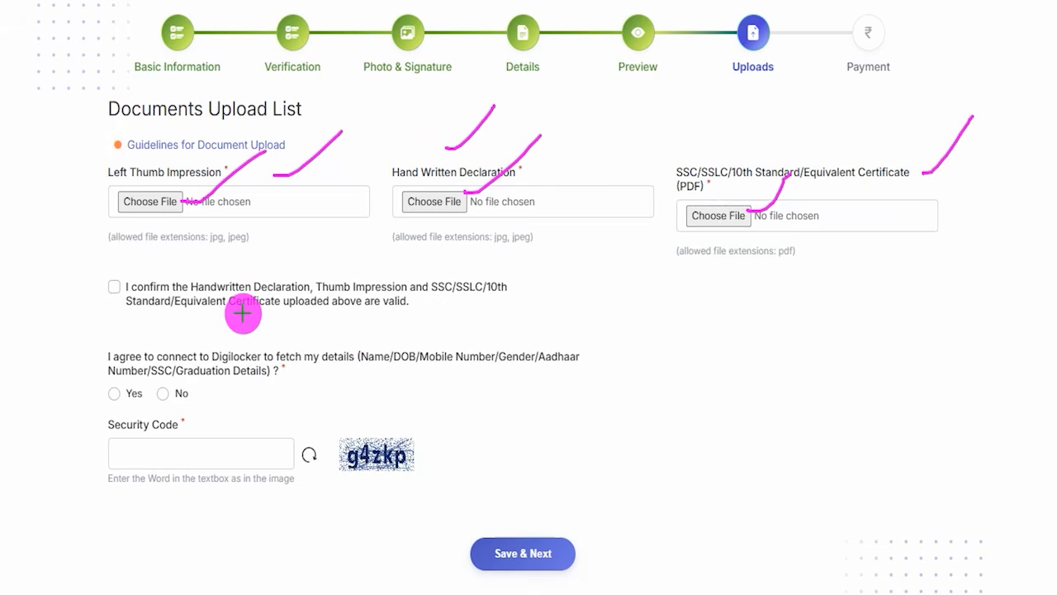
pyautogui.moveTo(113, 287); pyautogui.dragTo(152, 266)
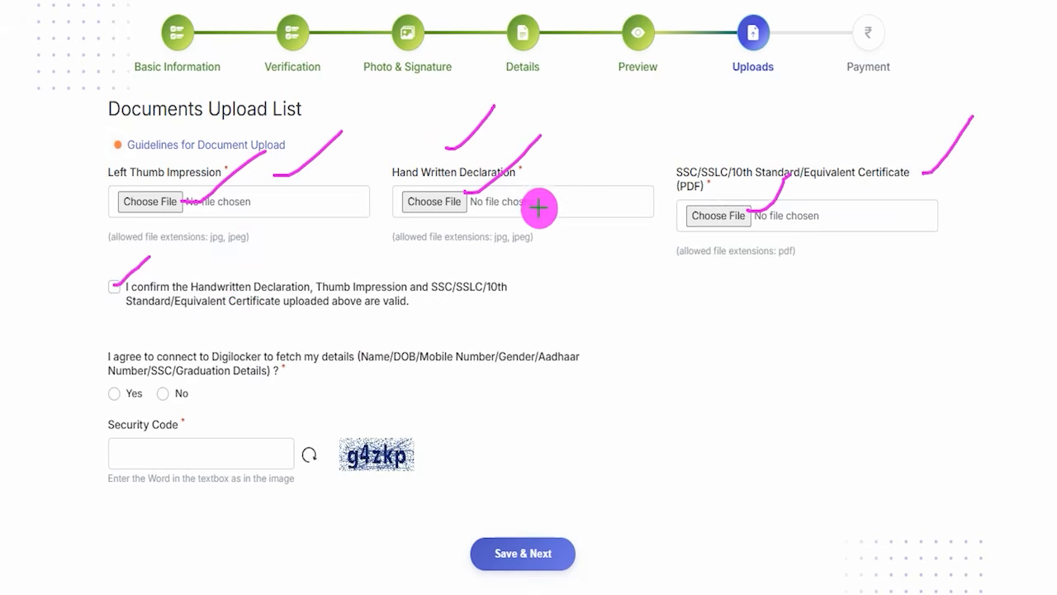
pyautogui.moveTo(760, 203); pyautogui.dragTo(748, 211)
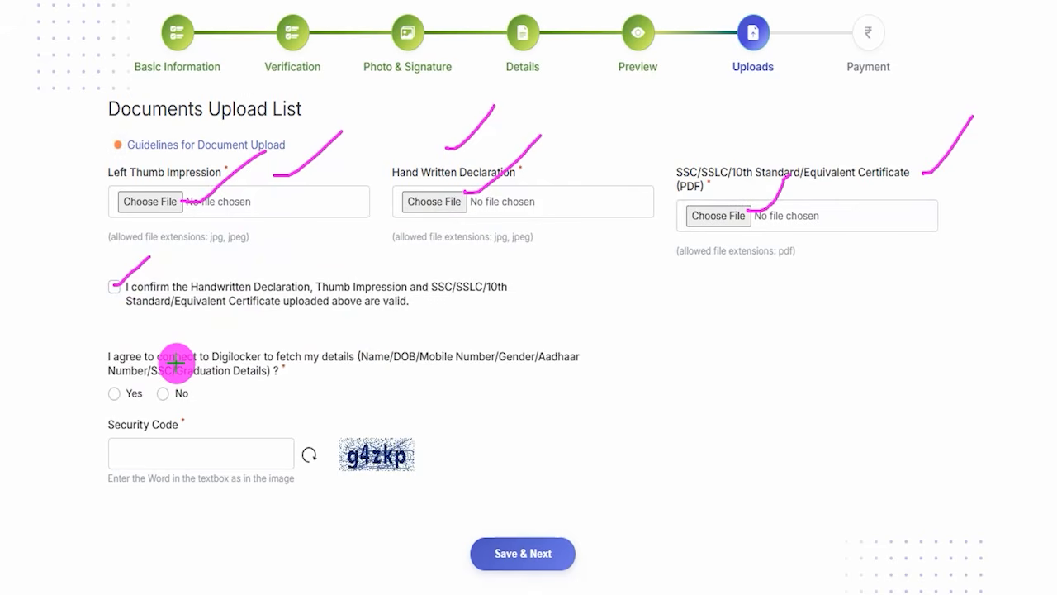
# Examine the DigiLocker consent question, the personal details it would fetch, and its Yes and No options.
pyautogui.moveTo(368, 366); pyautogui.dragTo(437, 364)
pyautogui.moveTo(506, 364); pyautogui.dragTo(581, 364)
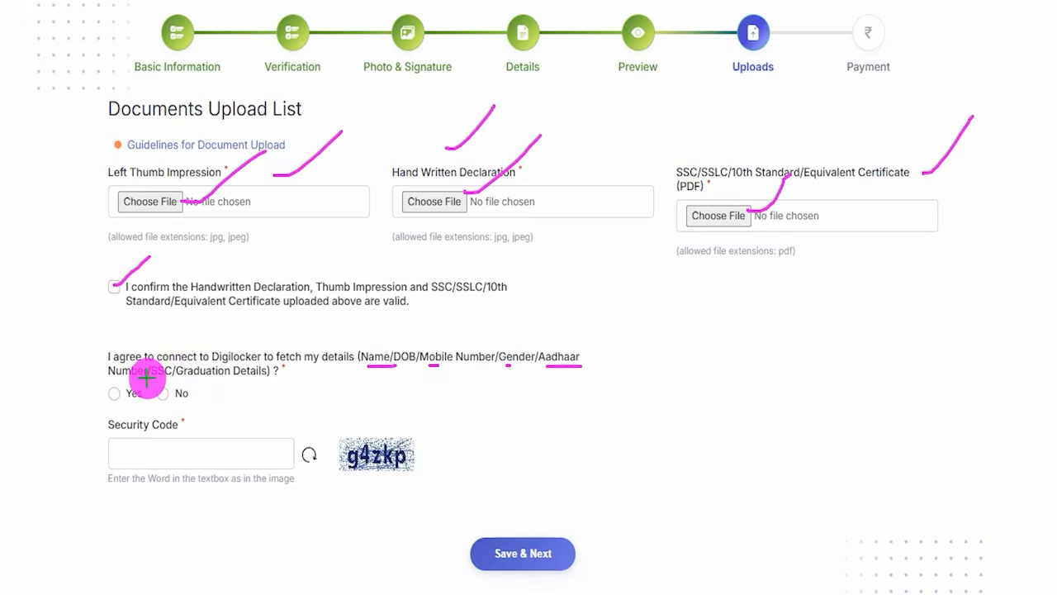
pyautogui.moveTo(196, 380); pyautogui.dragTo(240, 380)
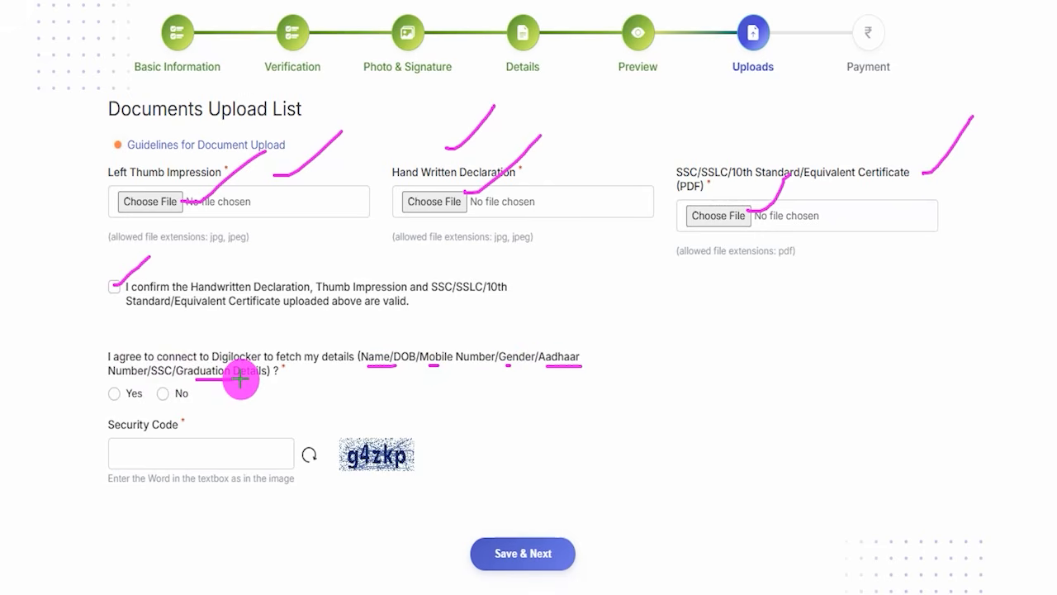
pyautogui.moveTo(307, 348); pyautogui.dragTo(385, 301)
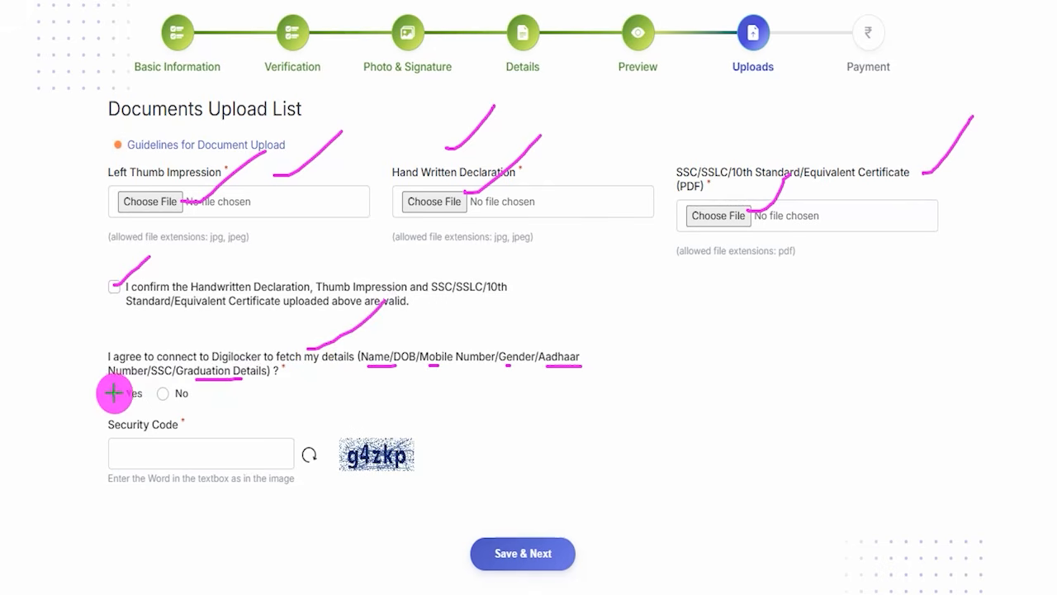
pyautogui.moveTo(112, 396); pyautogui.dragTo(145, 348)
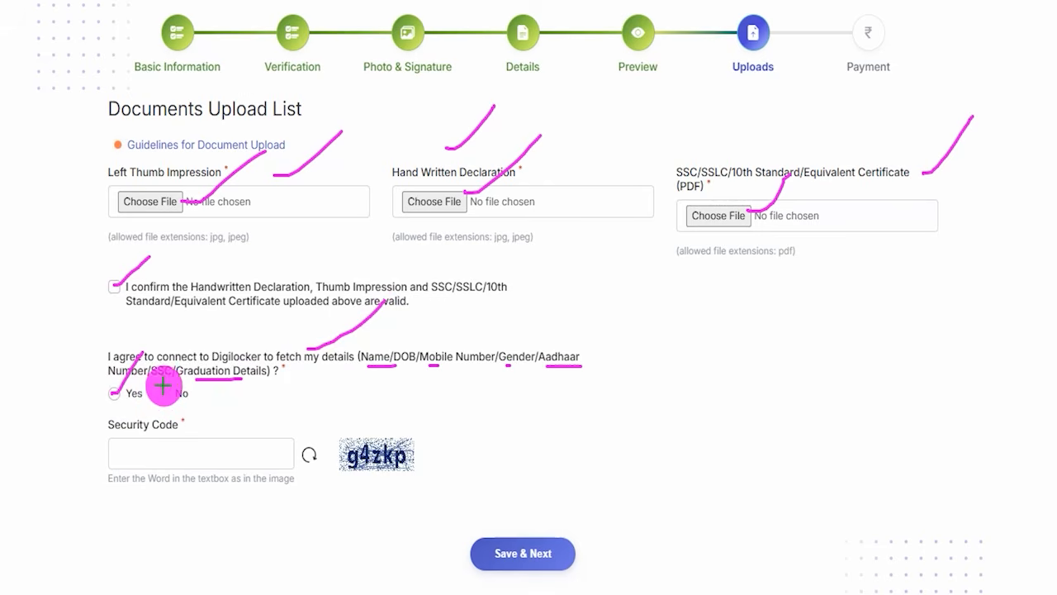
pyautogui.moveTo(176, 386); pyautogui.dragTo(204, 341)
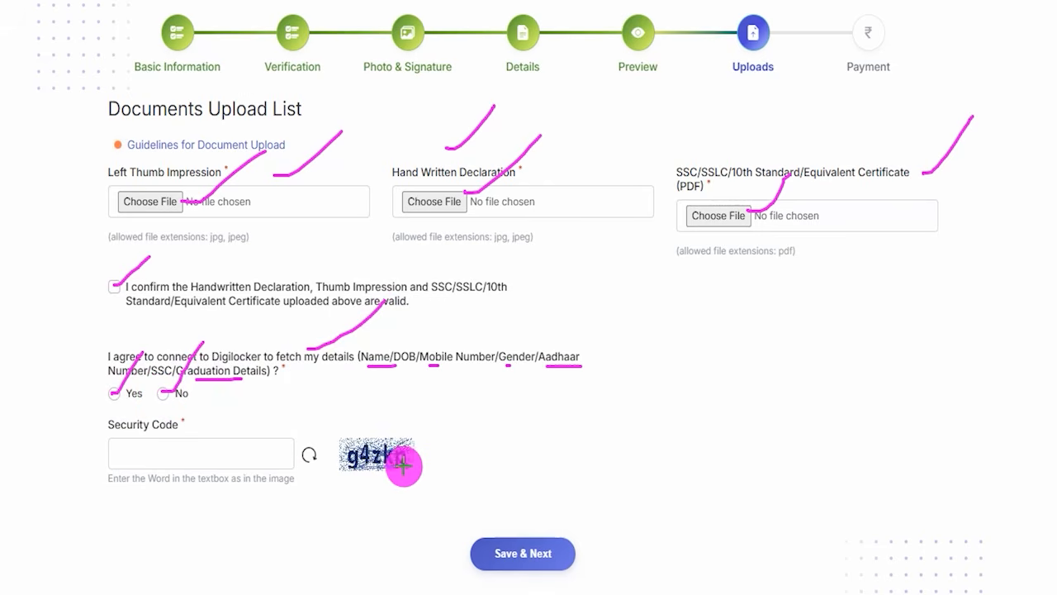
# Check the security code image and entry field, and save the document uploads to continue to payment.
pyautogui.moveTo(423, 449); pyautogui.dragTo(495, 378)
pyautogui.moveTo(146, 459); pyautogui.dragTo(208, 458)
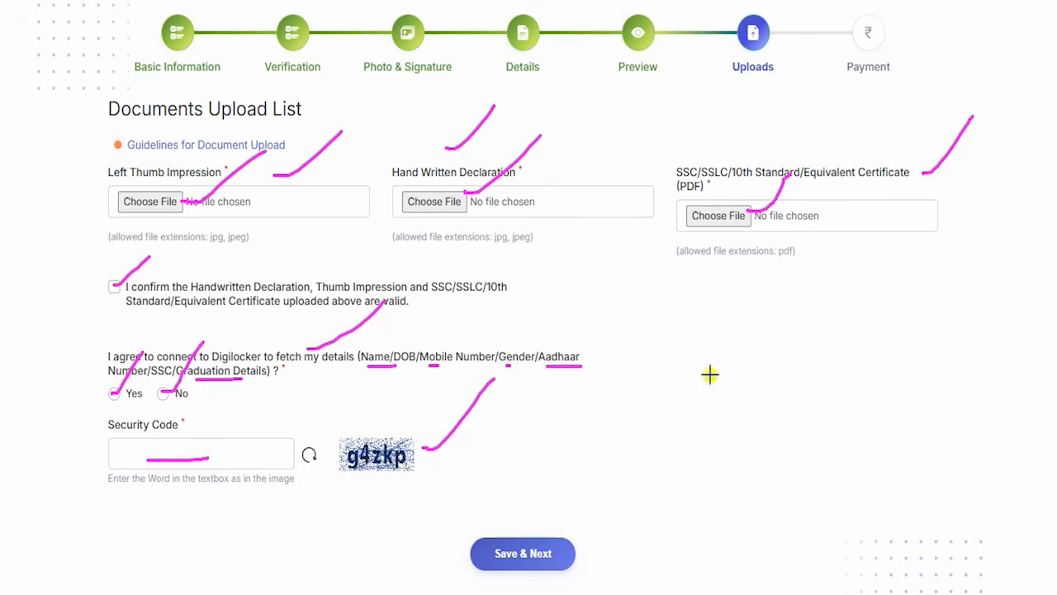
pyautogui.moveTo(709, 375); pyautogui.dragTo(568, 539)
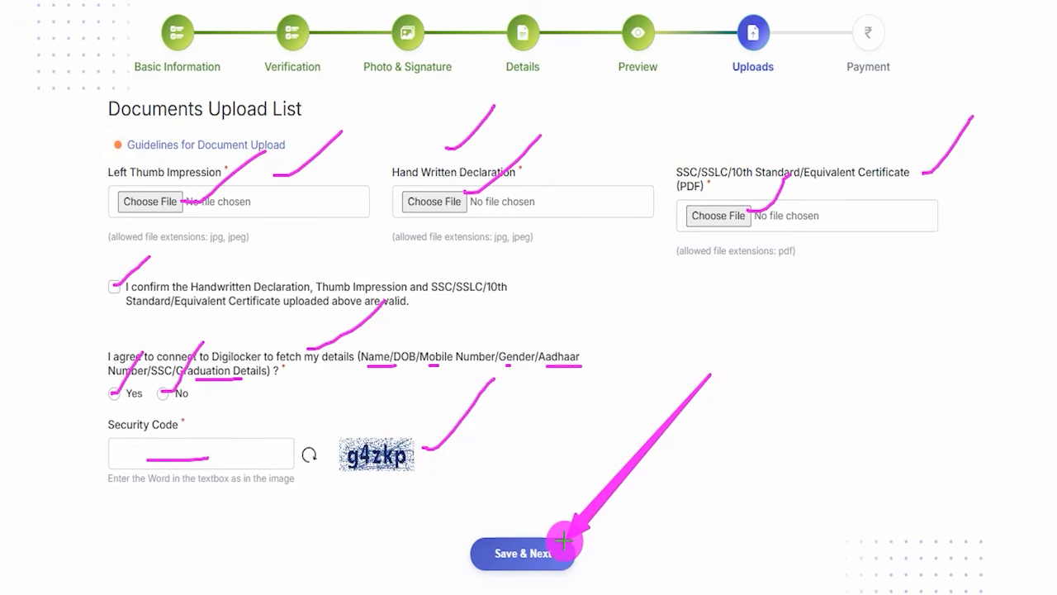
pyautogui.click(564, 541)
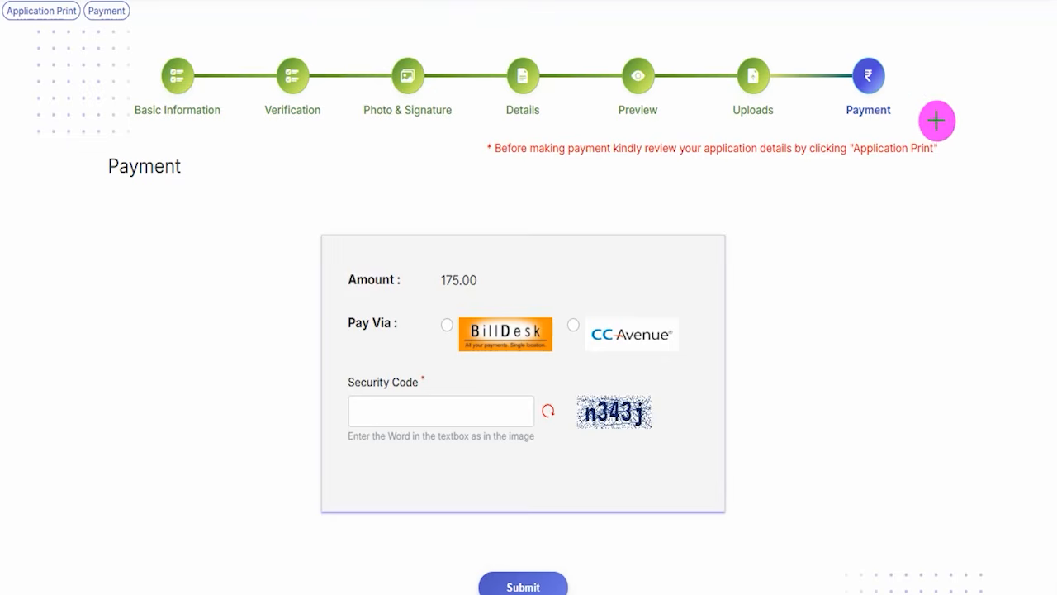
# Review the payment page, locating the application print option and checking the application fee amount.
pyautogui.moveTo(904, 108); pyautogui.dragTo(962, 50)
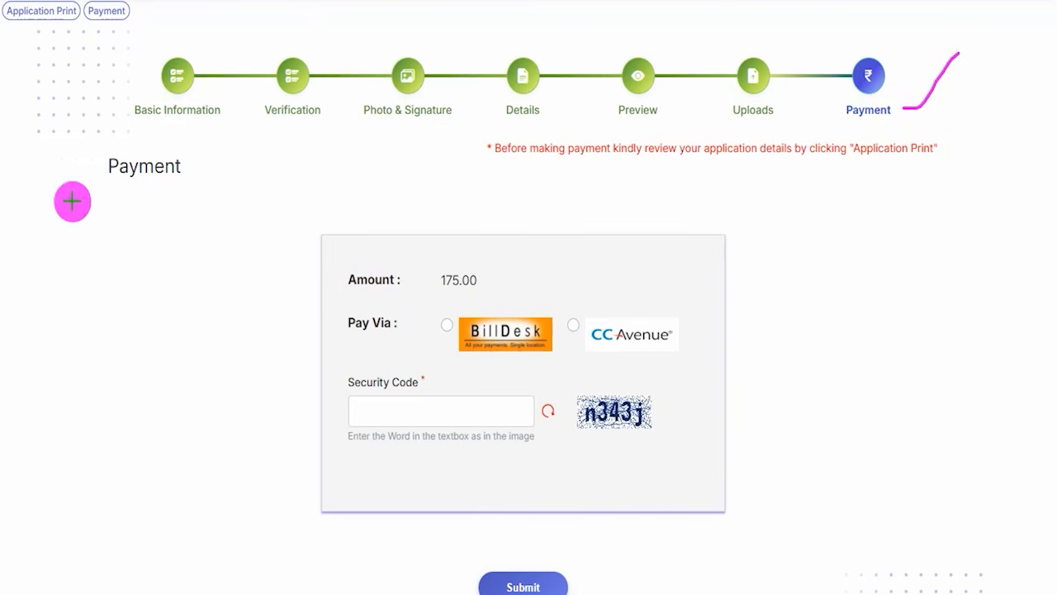
pyautogui.moveTo(12, 142); pyautogui.dragTo(45, 25)
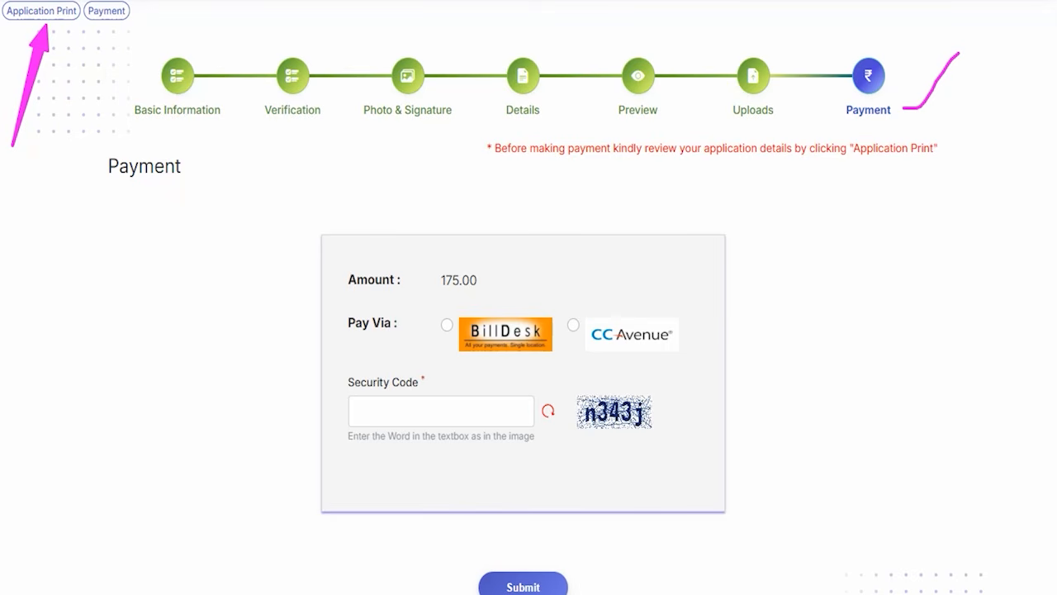
pyautogui.moveTo(425, 257)
pyautogui.mouseDown()
pyautogui.moveTo(491, 285)
pyautogui.moveTo(490, 295)
pyautogui.mouseUp()
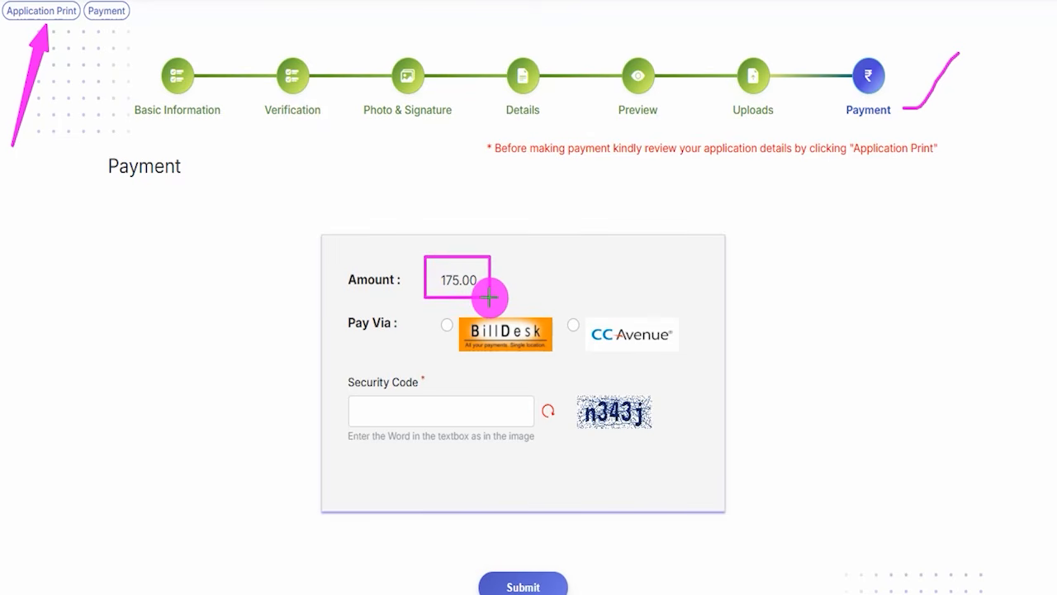
pyautogui.moveTo(490, 298); pyautogui.dragTo(490, 298)
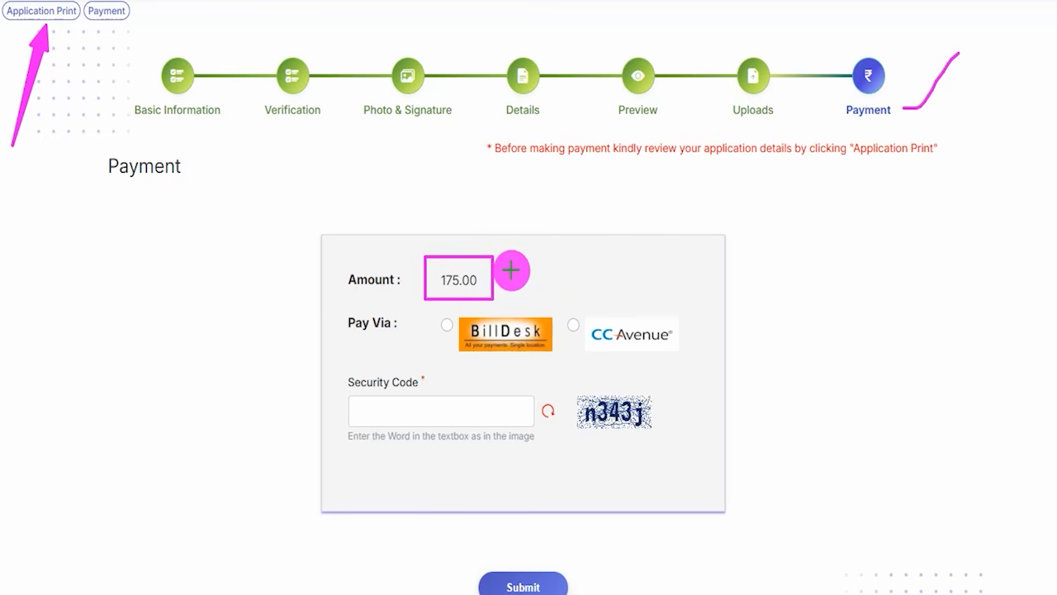
pyautogui.moveTo(511, 270); pyautogui.dragTo(556, 213)
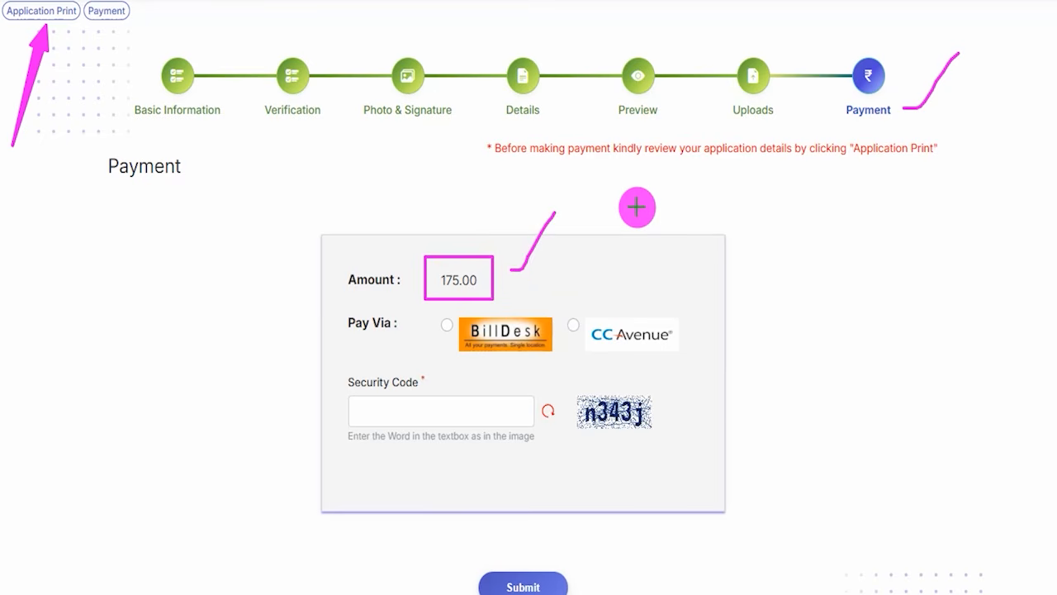
pyautogui.press('e')
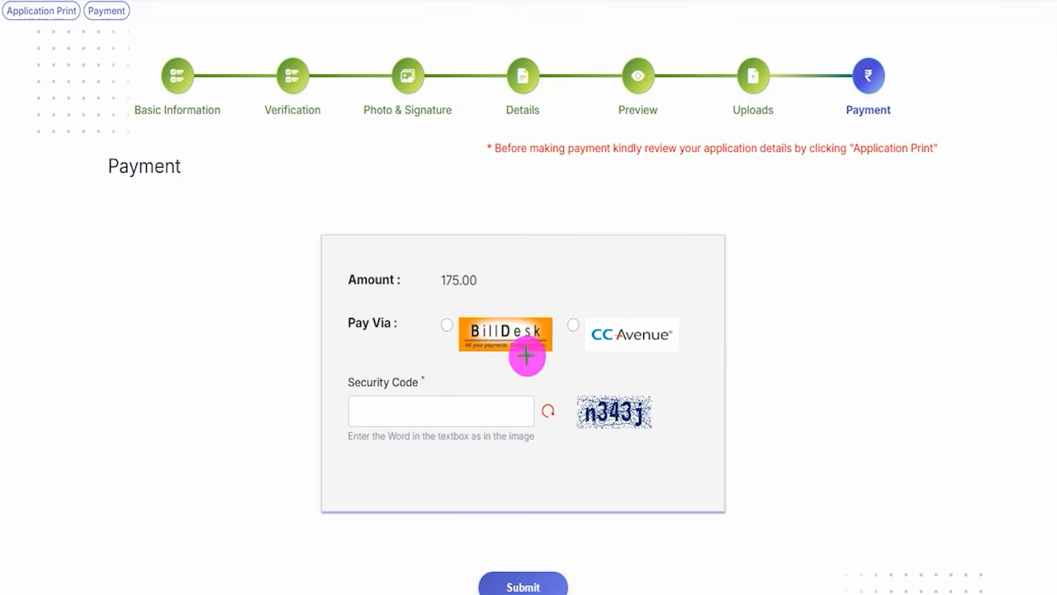
# Compare the BillDesk and CC Avenue payment gateways and choose BillDesk.
pyautogui.moveTo(517, 313); pyautogui.dragTo(558, 268)
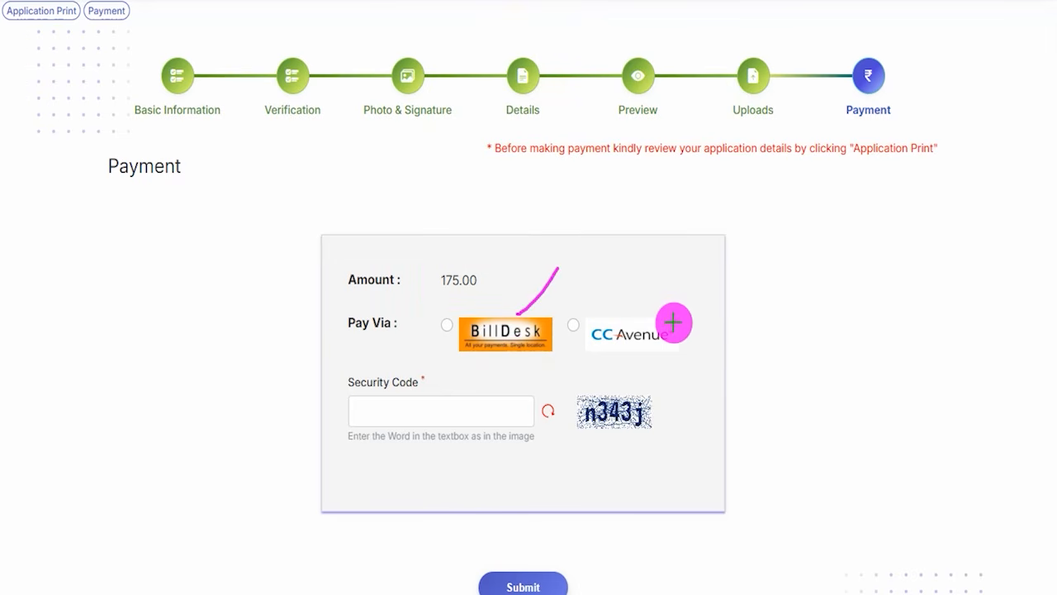
pyautogui.moveTo(674, 322); pyautogui.dragTo(712, 276)
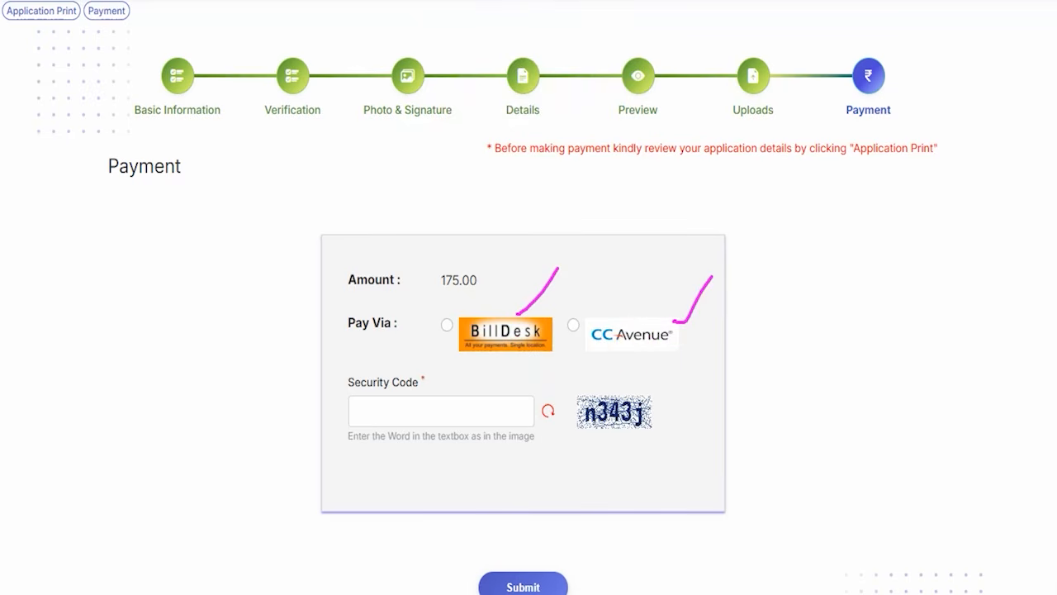
pyautogui.click(447, 326)
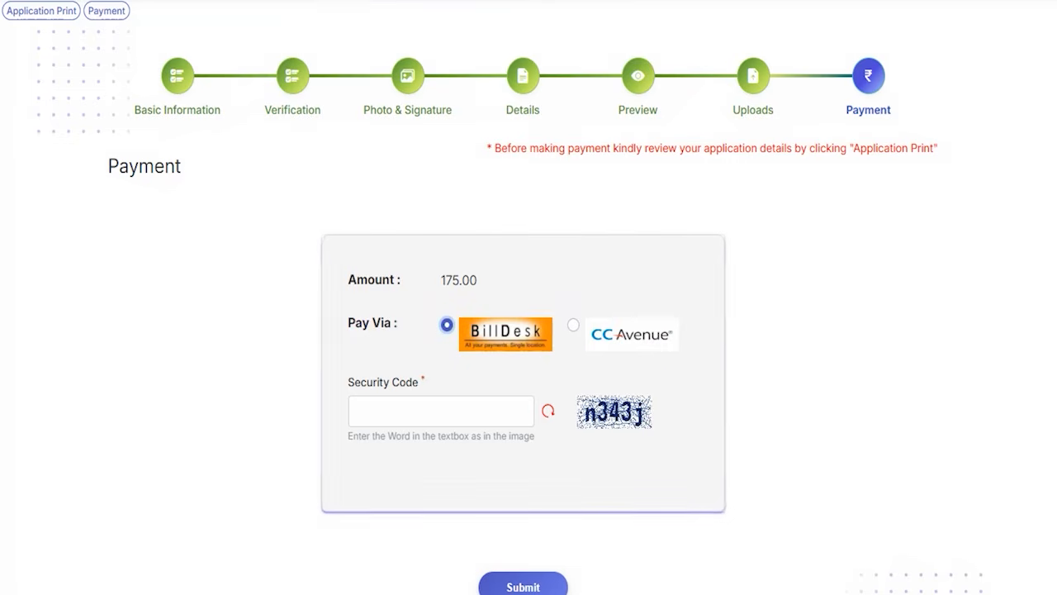
# Check the payment security code field and submit the payment form to open the BillDesk payment page.
pyautogui.moveTo(656, 406); pyautogui.dragTo(704, 357)
pyautogui.moveTo(394, 410); pyautogui.dragTo(496, 410)
pyautogui.scroll(-1, 453, 281)
pyautogui.moveTo(440, 467)
pyautogui.mouseDown()
pyautogui.moveTo(512, 489)
pyautogui.moveTo(597, 542)
pyautogui.mouseUp()
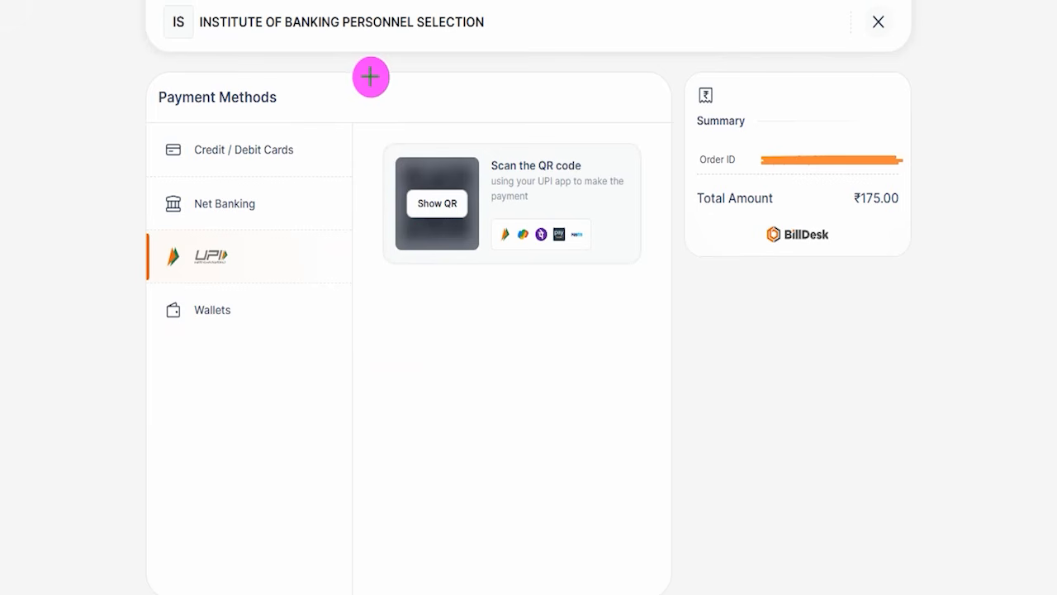
# Examine the available payment methods: credit/debit cards, net banking, UPI and wallets.
pyautogui.moveTo(371, 75); pyautogui.dragTo(433, 36)
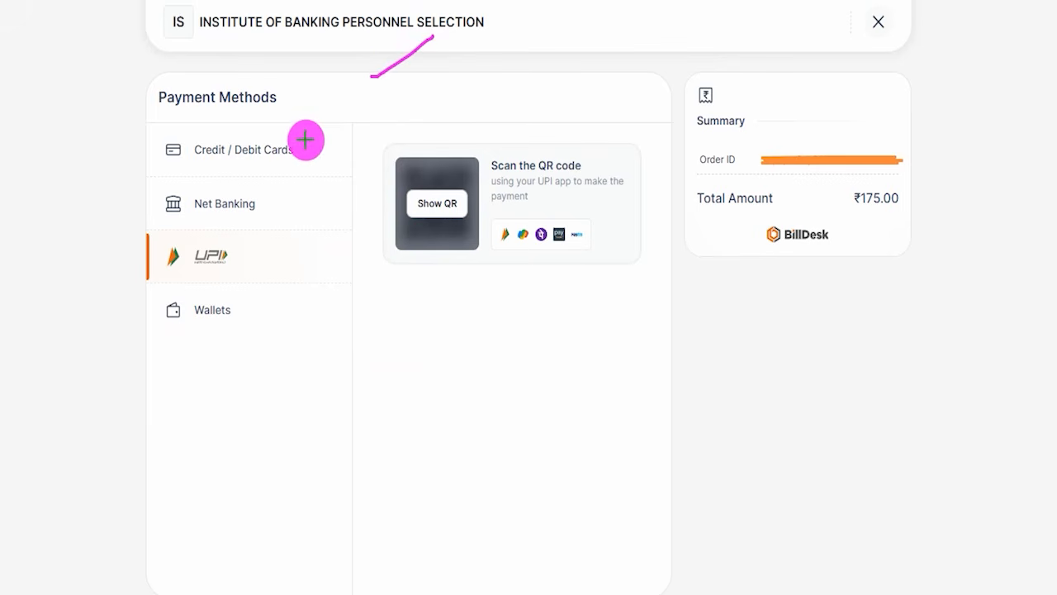
pyautogui.moveTo(338, 107); pyautogui.dragTo(295, 147)
pyautogui.moveTo(271, 197); pyautogui.dragTo(303, 163)
pyautogui.moveTo(260, 255); pyautogui.dragTo(285, 241)
pyautogui.moveTo(253, 312); pyautogui.dragTo(268, 294)
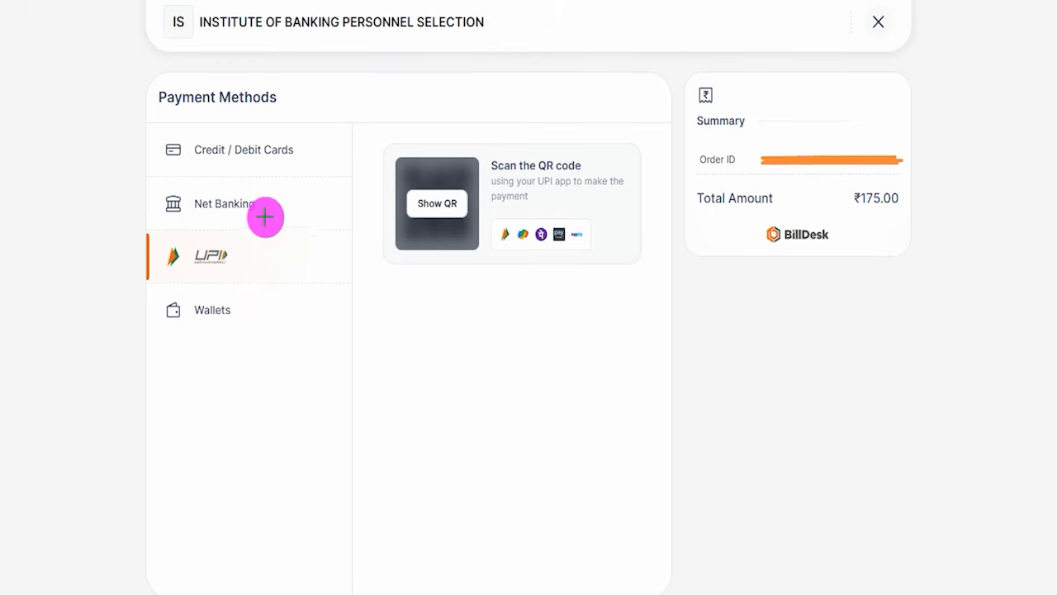
# Examine the UPI payment method and its option to show a QR code for scanning with a UPI app.
pyautogui.moveTo(135, 232)
pyautogui.mouseDown()
pyautogui.moveTo(250, 232)
pyautogui.moveTo(334, 250)
pyautogui.moveTo(351, 285)
pyautogui.mouseUp()
pyautogui.moveTo(246, 253); pyautogui.dragTo(305, 200)
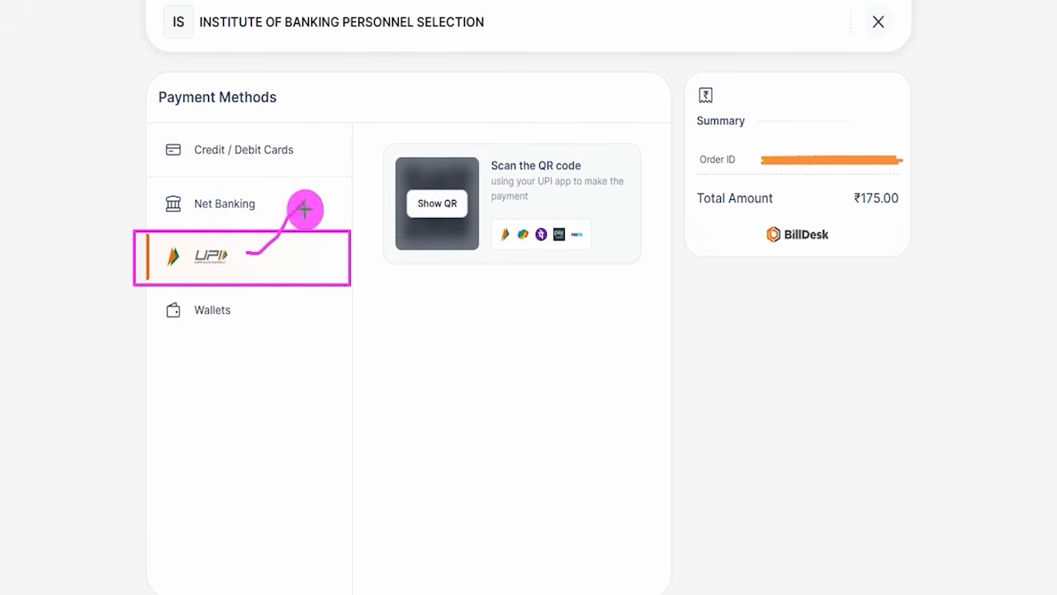
pyautogui.moveTo(466, 207); pyautogui.dragTo(562, 148)
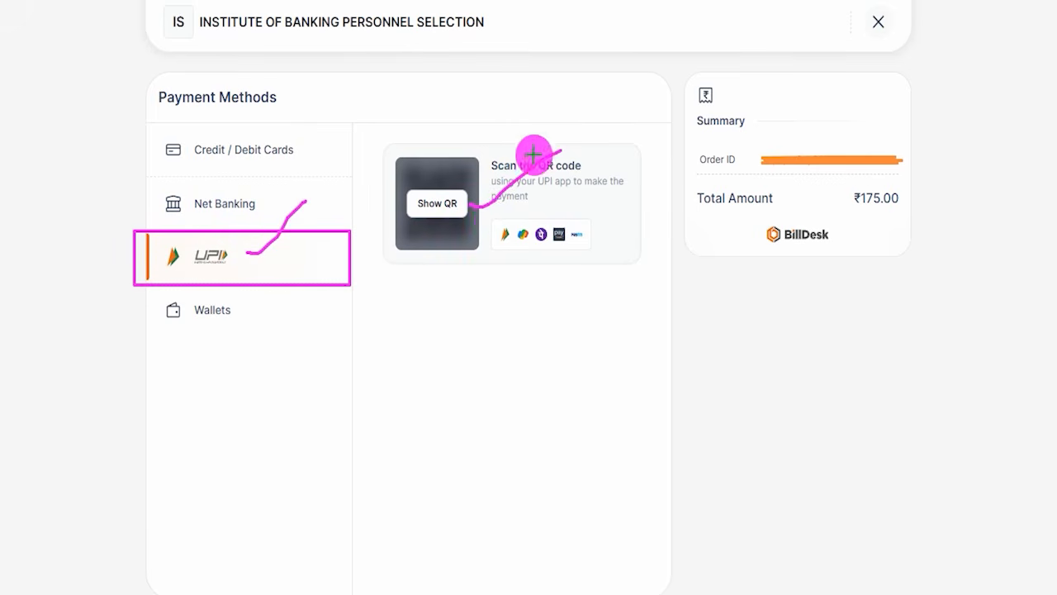
pyautogui.moveTo(476, 158); pyautogui.dragTo(532, 86)
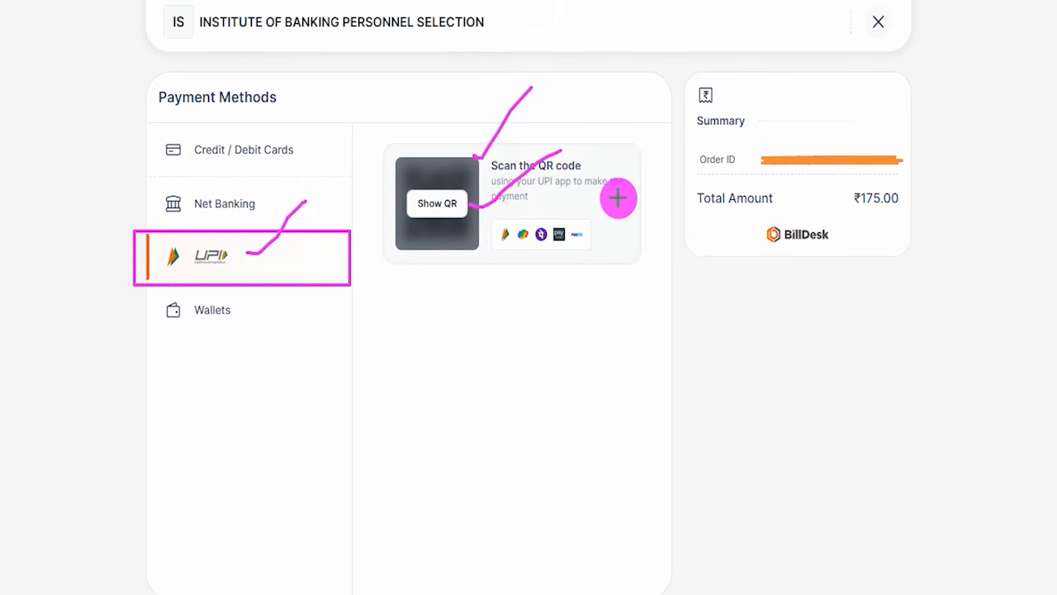
pyautogui.moveTo(451, 268); pyautogui.dragTo(561, 151)
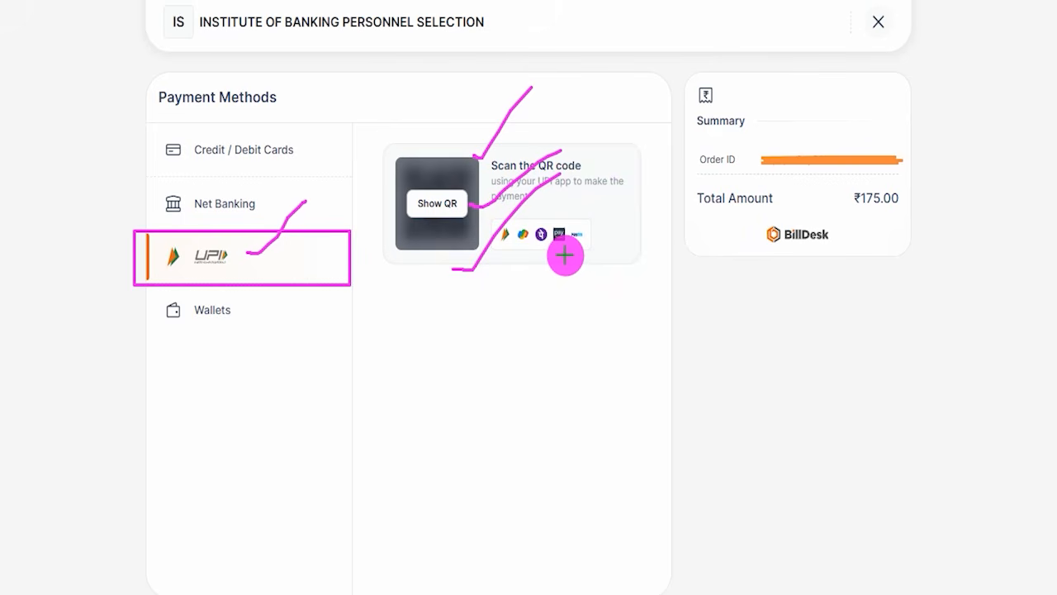
pyautogui.moveTo(482, 329); pyautogui.dragTo(548, 285)
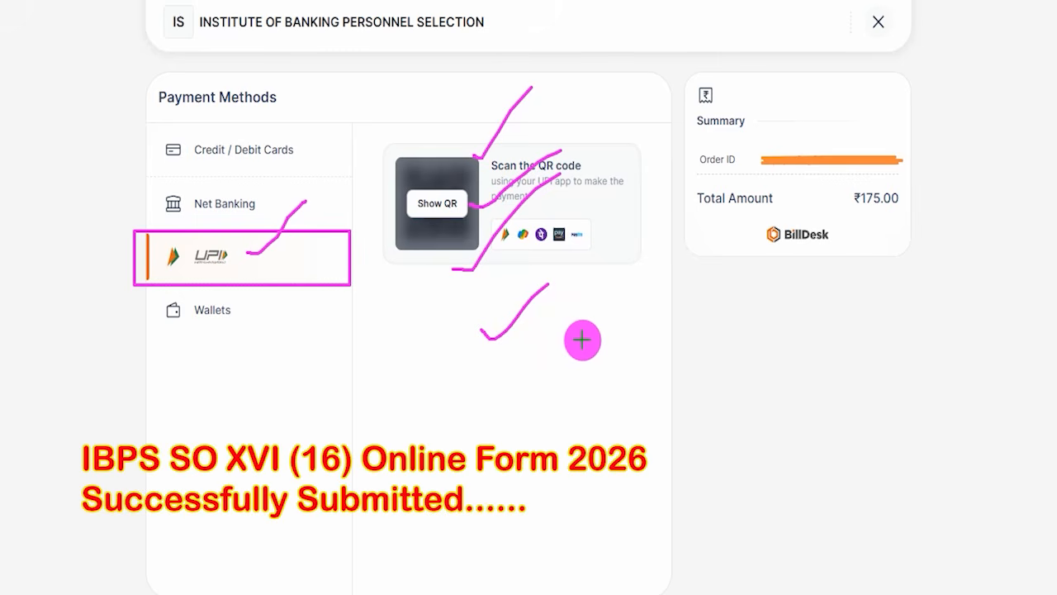
pyautogui.moveTo(569, 384); pyautogui.dragTo(568, 375)
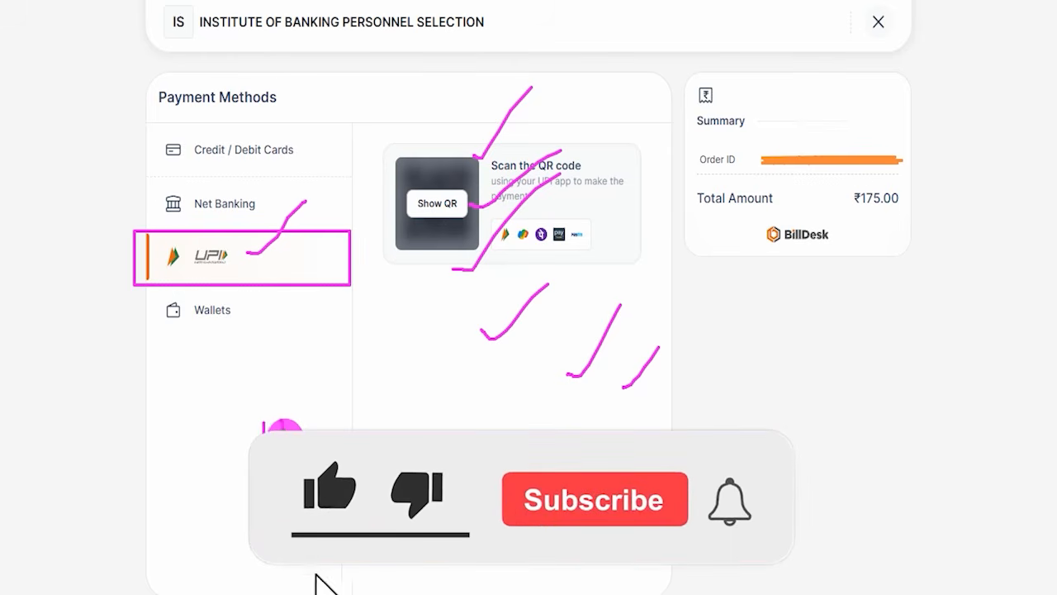
pyautogui.moveTo(319, 432)
pyautogui.mouseDown()
pyautogui.moveTo(335, 413)
pyautogui.moveTo(327, 435)
pyautogui.moveTo(382, 421)
pyautogui.mouseUp()
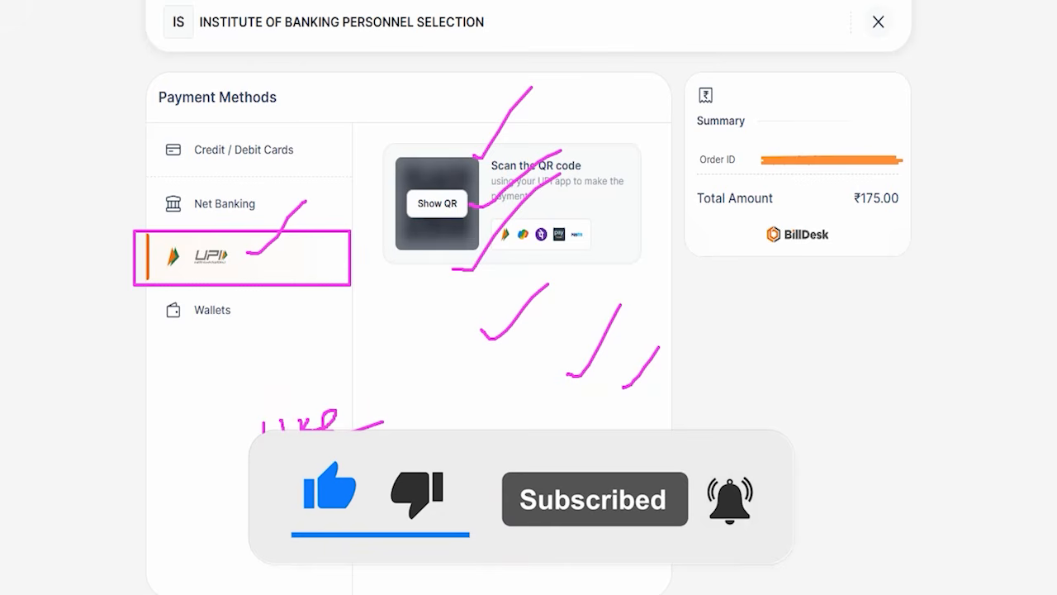
pyautogui.moveTo(568, 430); pyautogui.dragTo(694, 317)
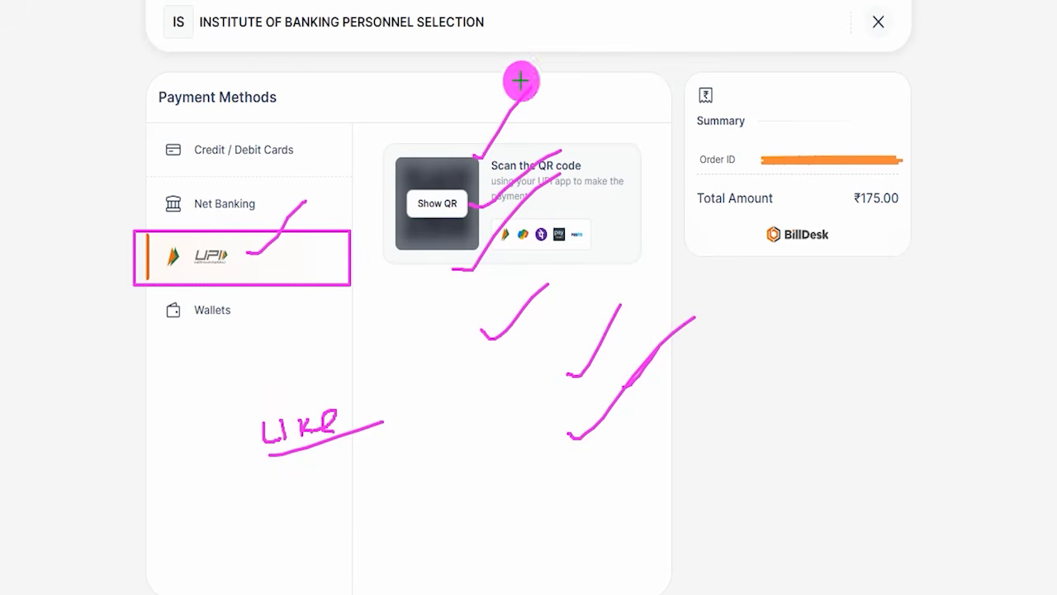